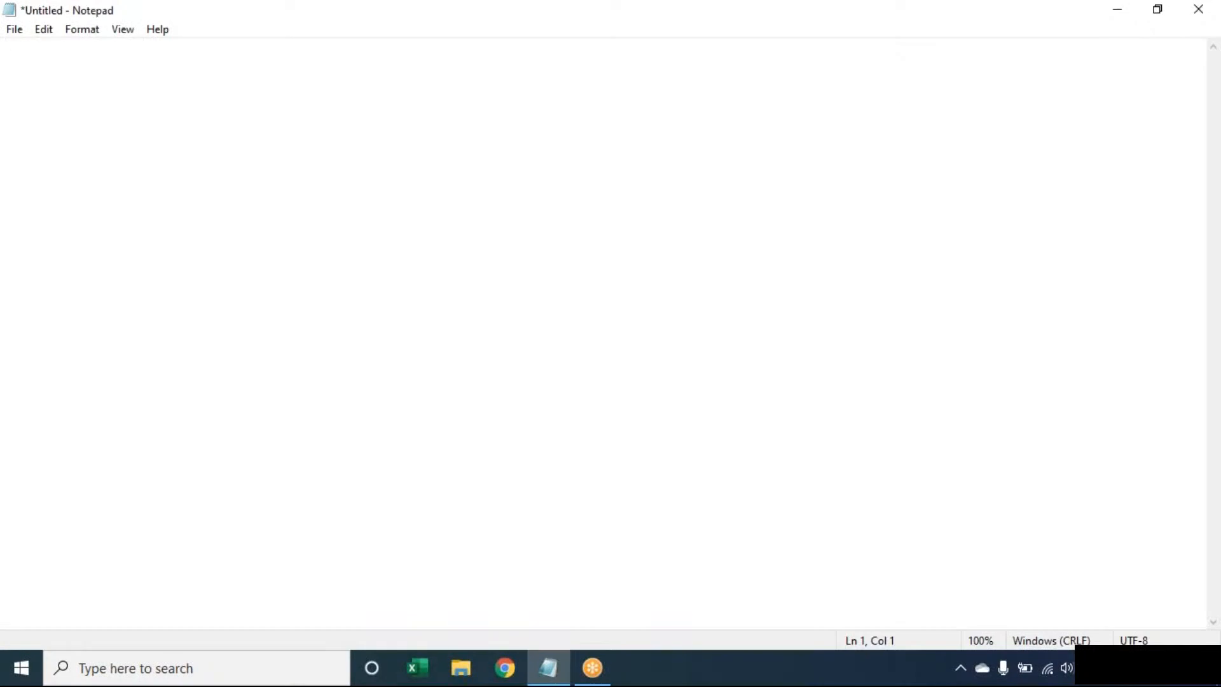
- Launch Excel with a blank Book1 workbook, then return to the untitled Notepad document
{"action": "left_click", "coordinate": [422, 672]}
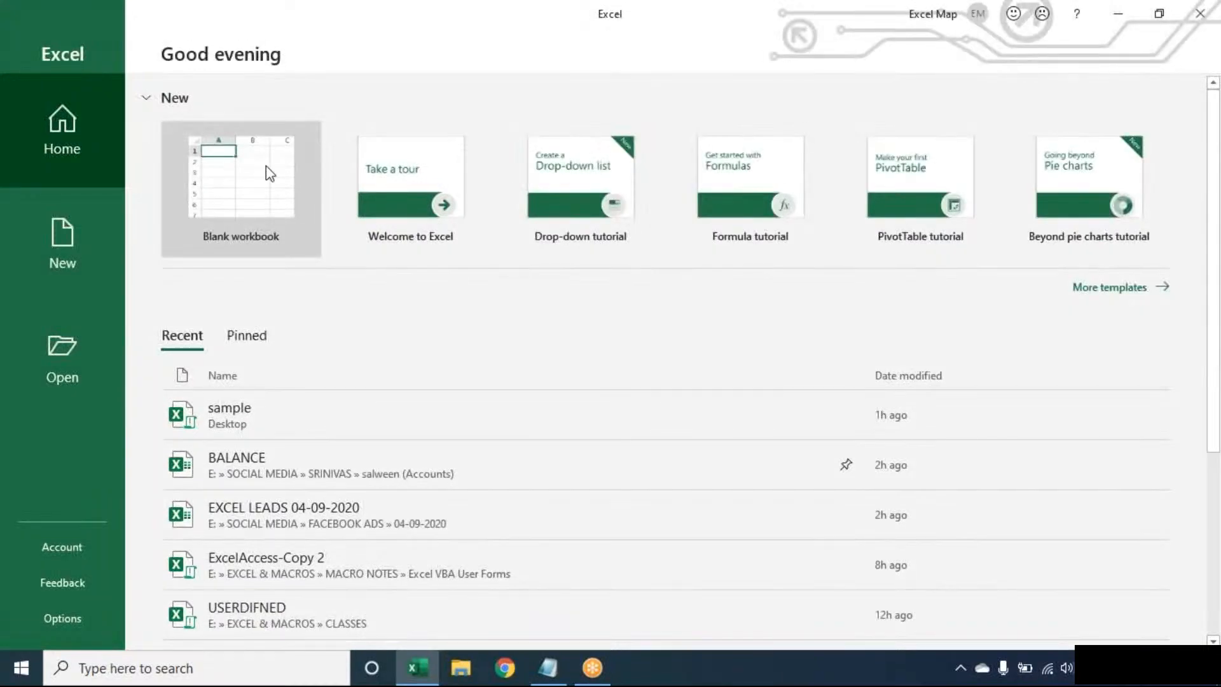
{"action": "left_click", "coordinate": [270, 173]}
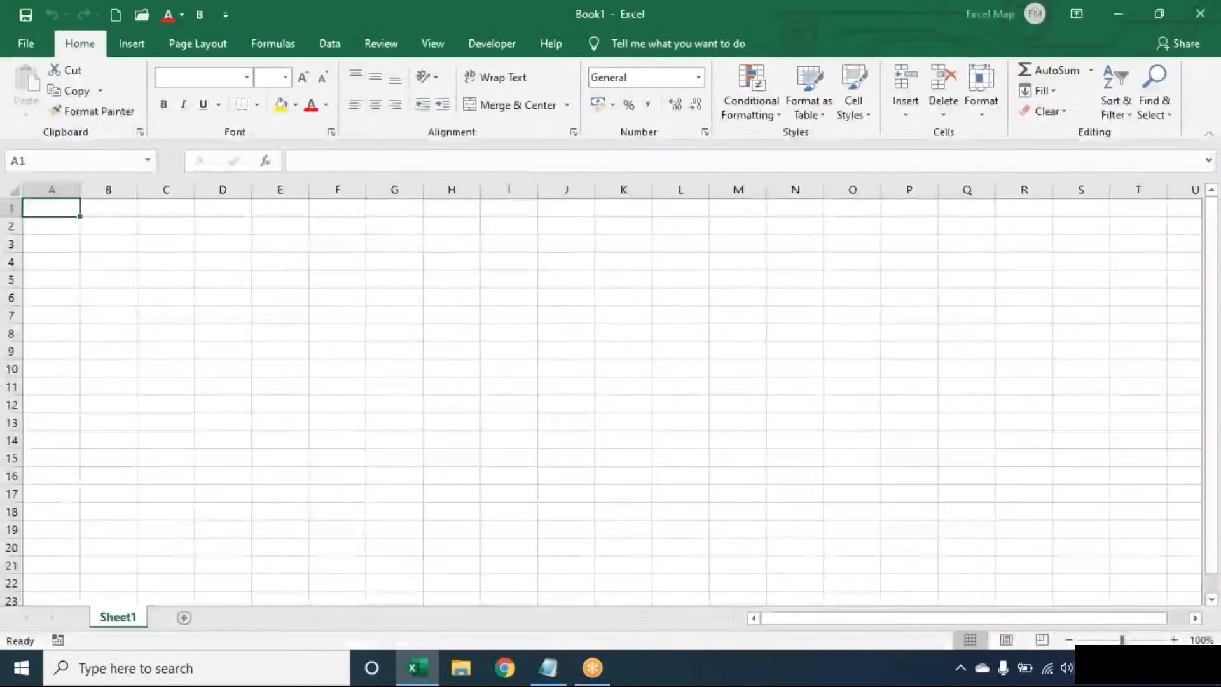
{"action": "key", "text": "XF86AudioRaiseVolume"}
{"action": "key", "text": "XF86AudioRaiseVolume"}
{"action": "key", "text": "XF86AudioRaiseVolume"}
{"action": "key", "text": "XF86AudioRaiseVolume"}
{"action": "key", "text": "XF86AudioRaiseVolume"}
{"action": "key", "text": "XF86AudioRaiseVolume"}
{"action": "key", "text": "XF86AudioRaiseVolume"}
{"action": "key", "text": "XF86AudioRaiseVolume"}
{"action": "key", "text": "XF86AudioRaiseVolume"}
{"action": "key", "text": "XF86AudioRaiseVolume"}
{"action": "key", "text": "XF86AudioRaiseVolume"}
{"action": "key", "text": "XF86AudioRaiseVolume"}
{"action": "key", "text": "XF86AudioRaiseVolume"}
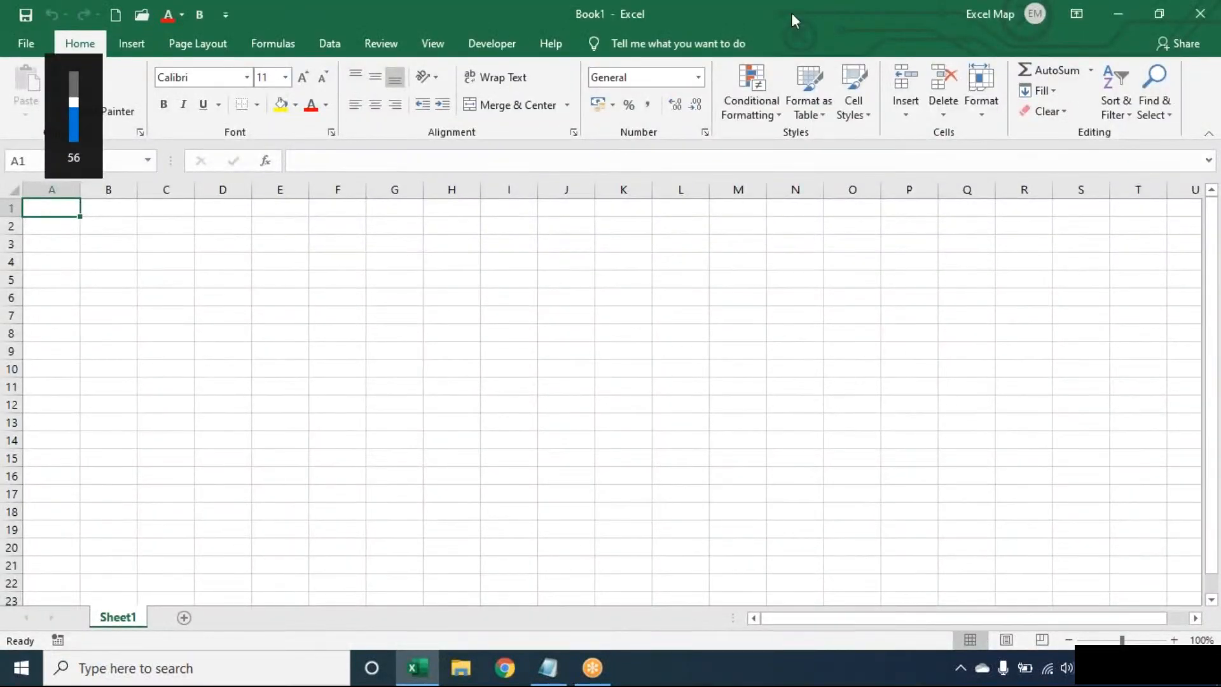
{"action": "left_click", "coordinate": [552, 678]}
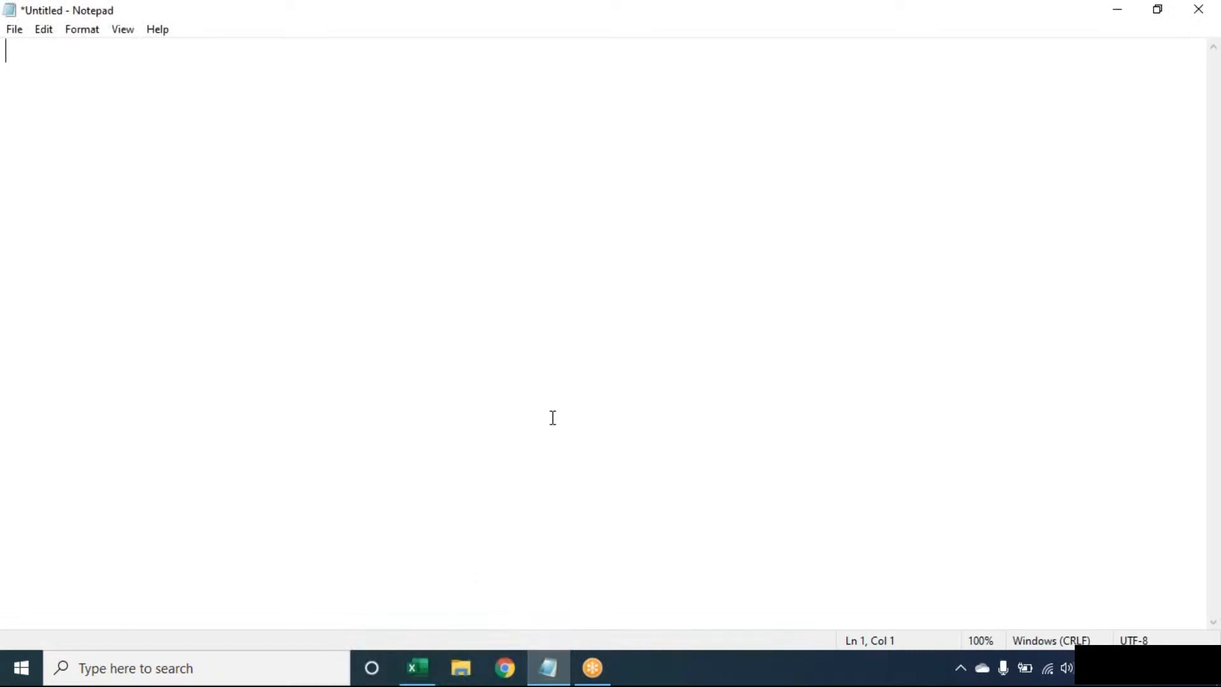
- Write the heading 'Count the no.of words in a cells' in Notepad, underlined with dashes
{"action": "type", "text": "Count the no.of word"}
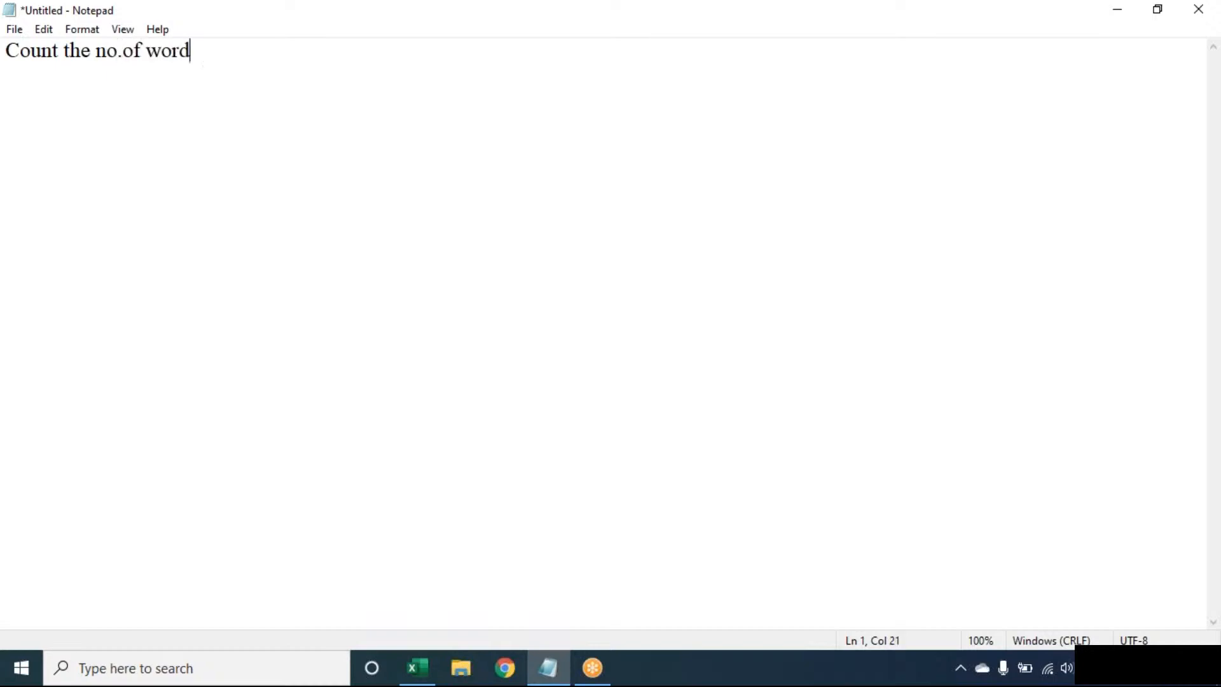
{"action": "type", "text": "s in a cells"}
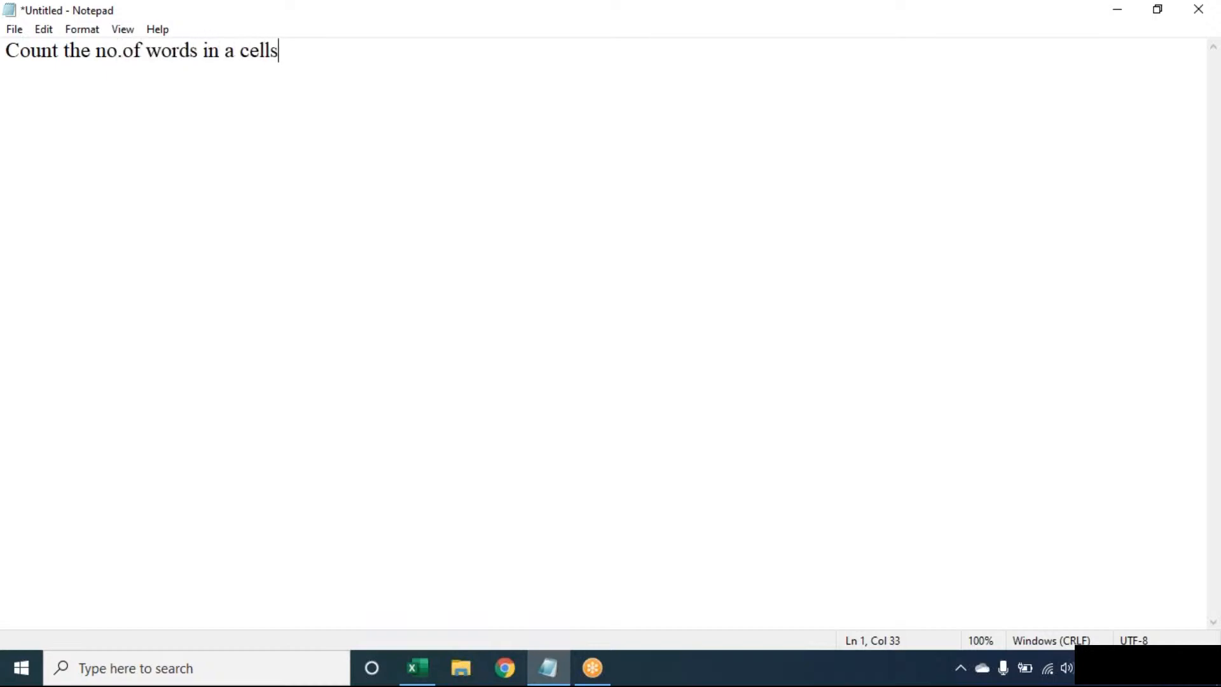
{"action": "key", "text": "Return"}
{"action": "type", "text": "-----------------------------------"}
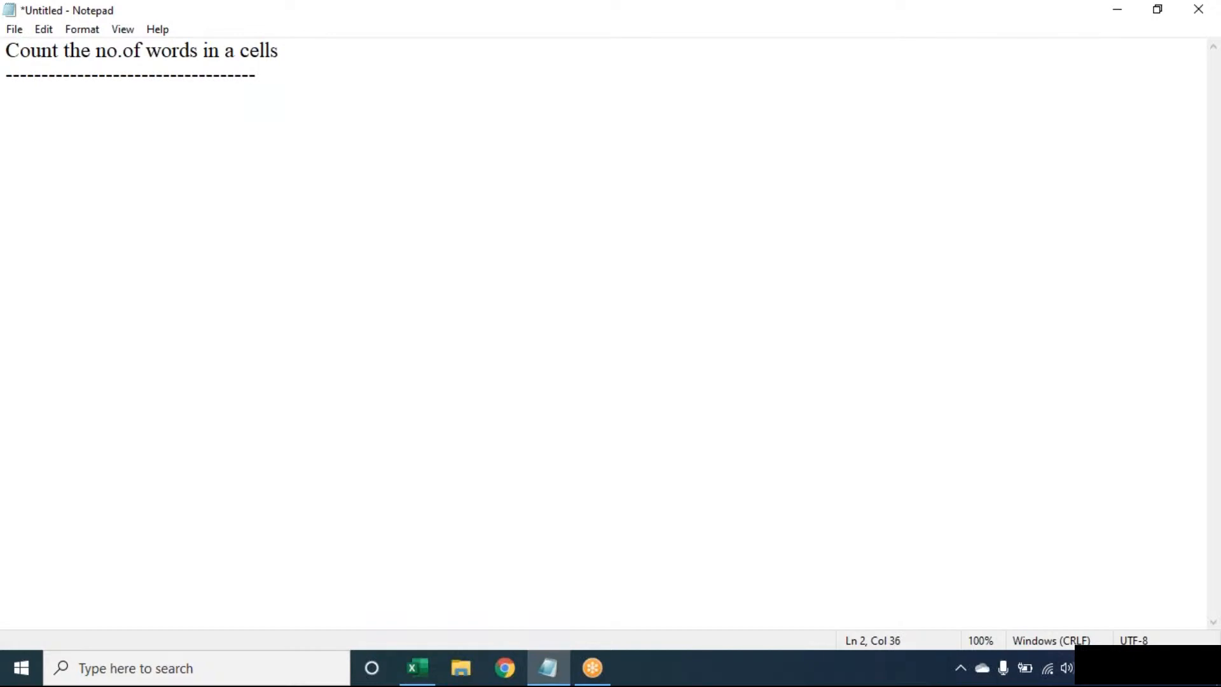
{"action": "left_click", "coordinate": [851, 34]}
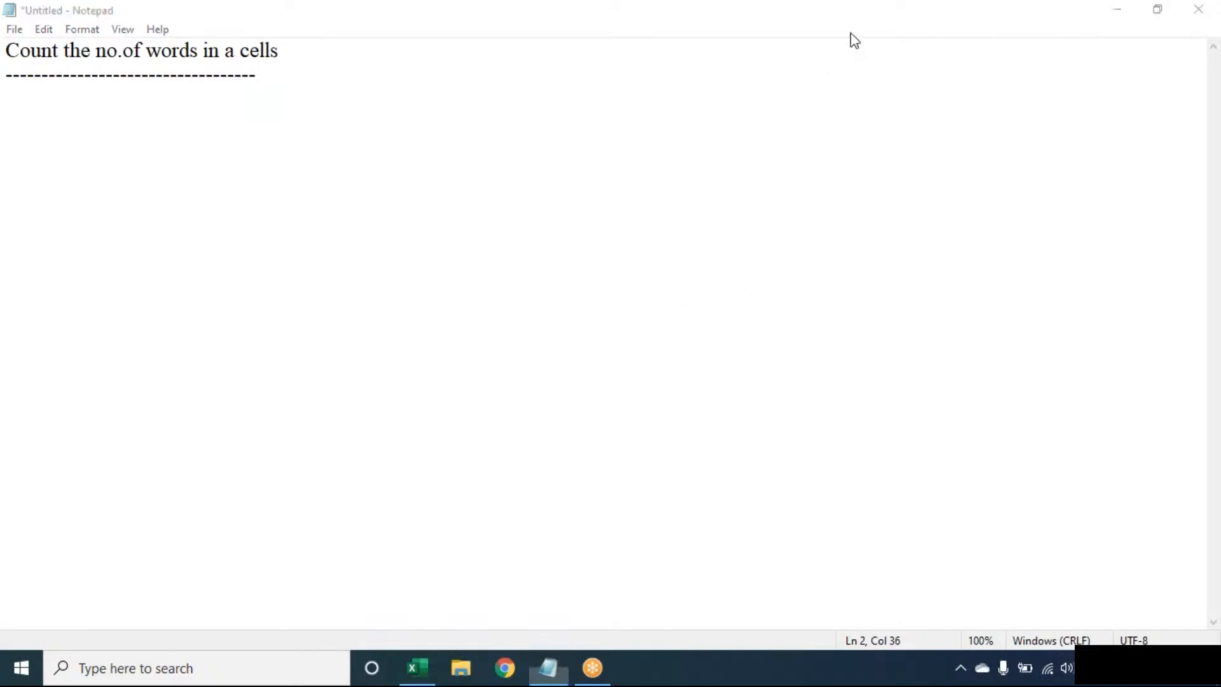
{"action": "left_click", "coordinate": [906, 77]}
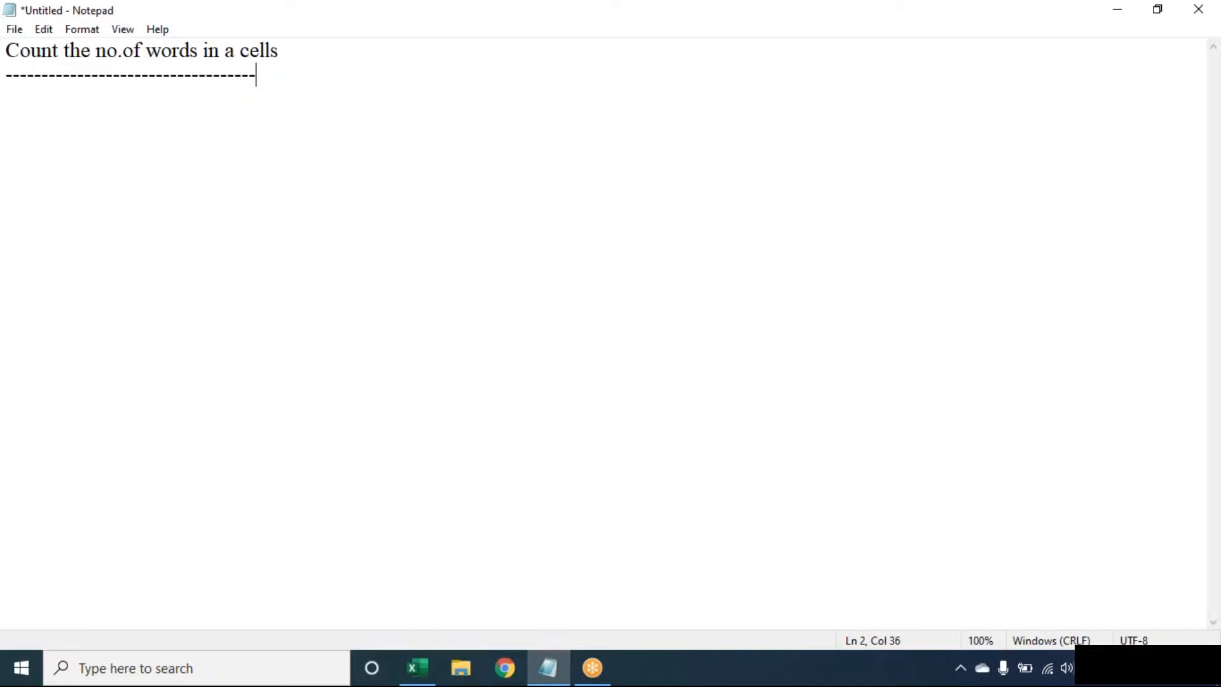
- Switch to Book1 and set the sheet zoom to 130%
{"action": "left_click", "coordinate": [417, 667]}
{"action": "key", "text": "alt"}
{"action": "type", "text": "wq"}
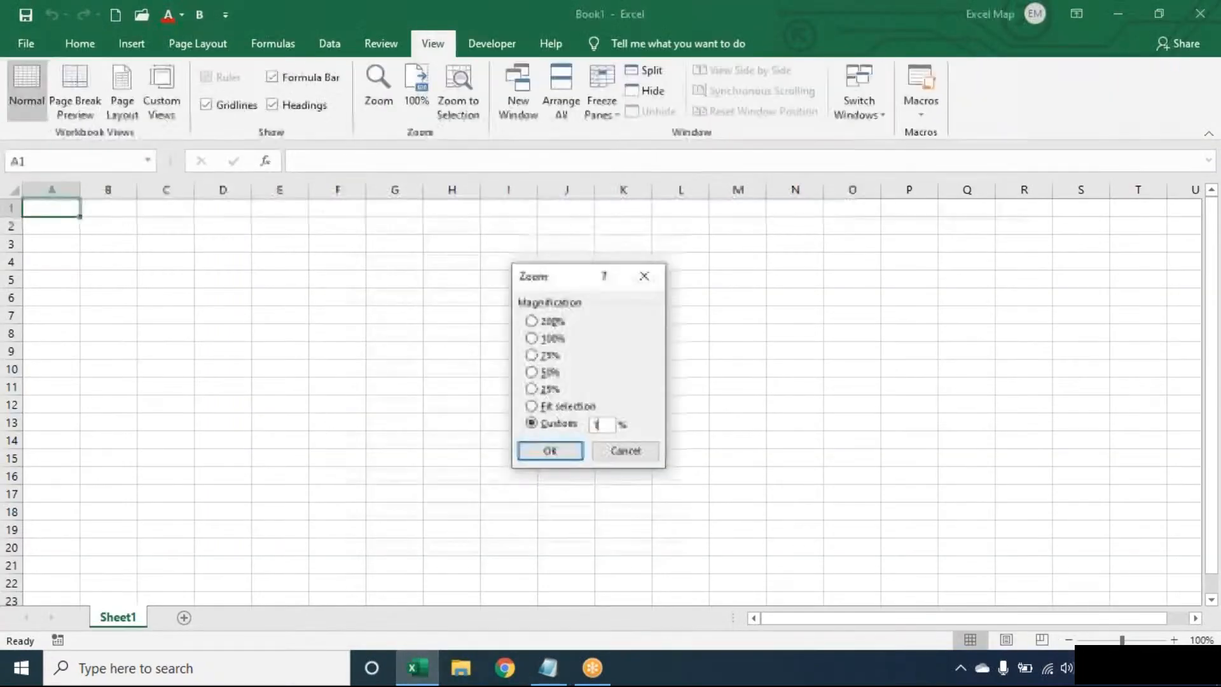
{"action": "type", "text": "130"}
{"action": "key", "text": "Return"}
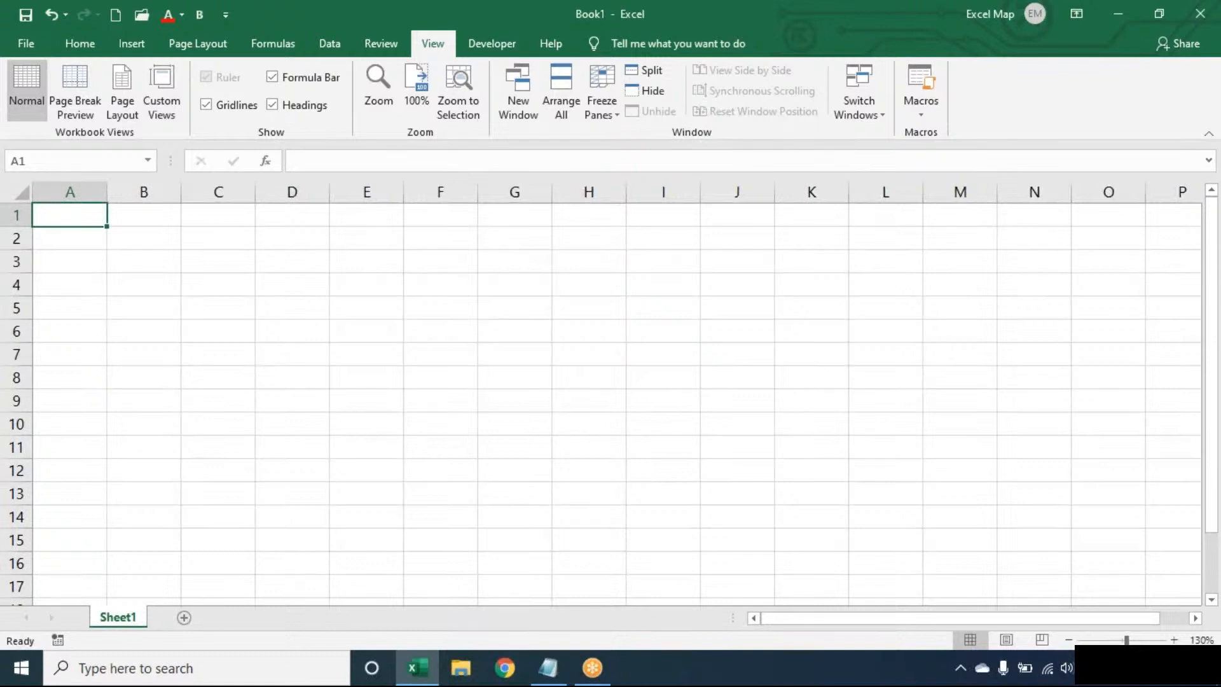
- Enter 'SALWEEN TECH DSNR', a person's name and 'EXCEL' in A1:A3
{"action": "type", "text": "SALWE"}
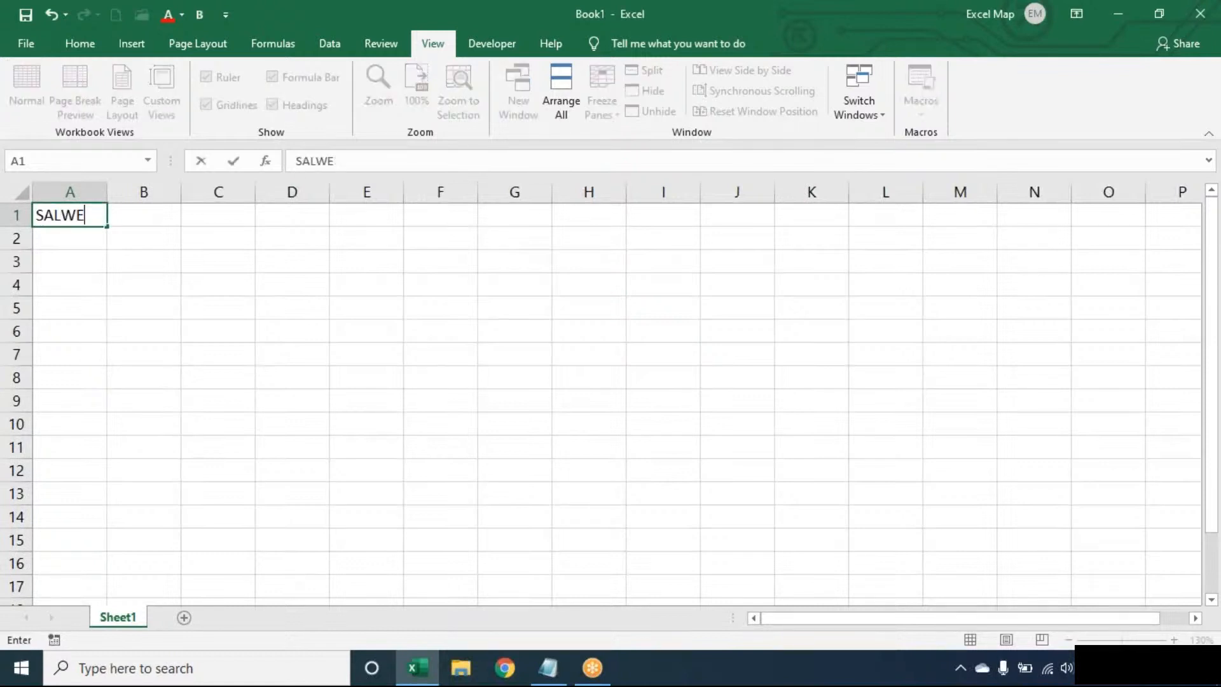
{"action": "type", "text": "EN TECH DSNR"}
{"action": "key", "text": "Return"}
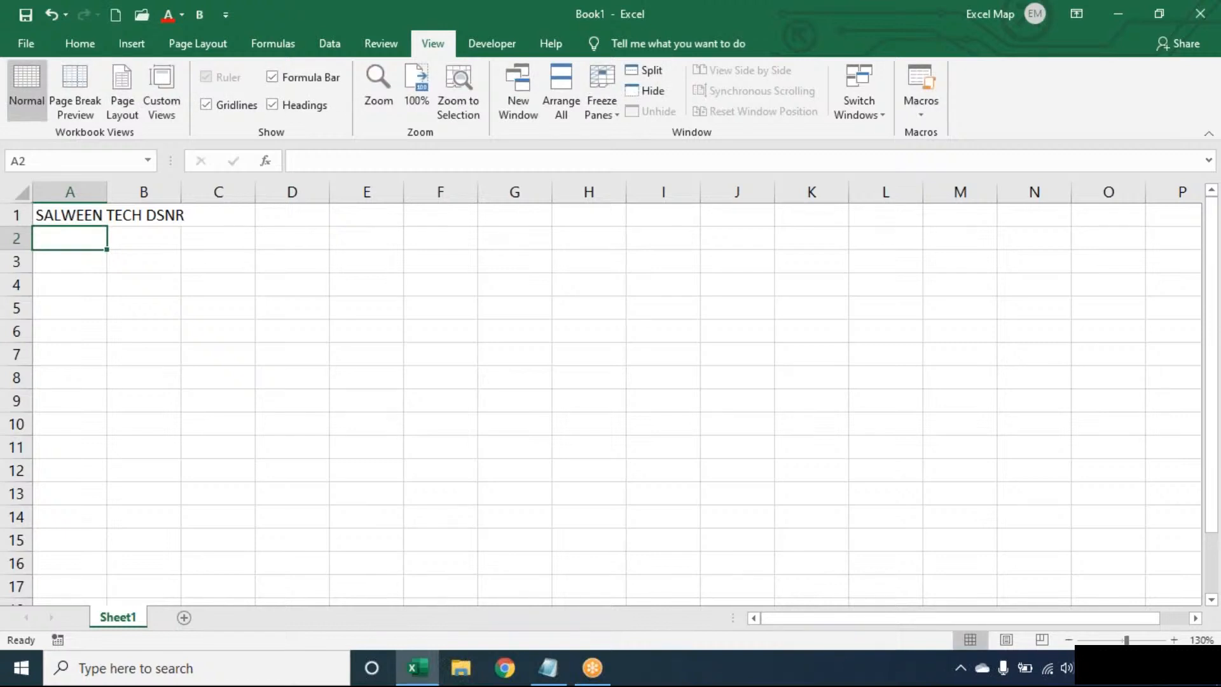
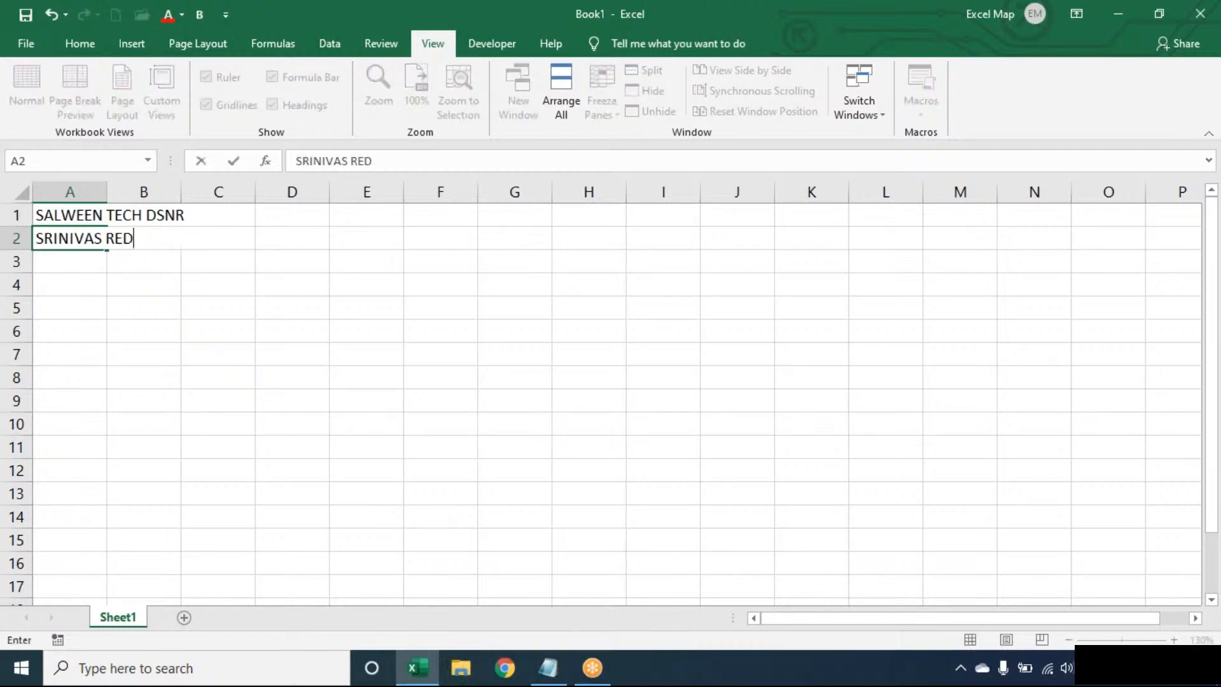
{"action": "type", "text": "DY"}
{"action": "key", "text": "Return"}
{"action": "type", "text": "EXCEL"}
{"action": "left_click", "coordinate": [70, 215]}
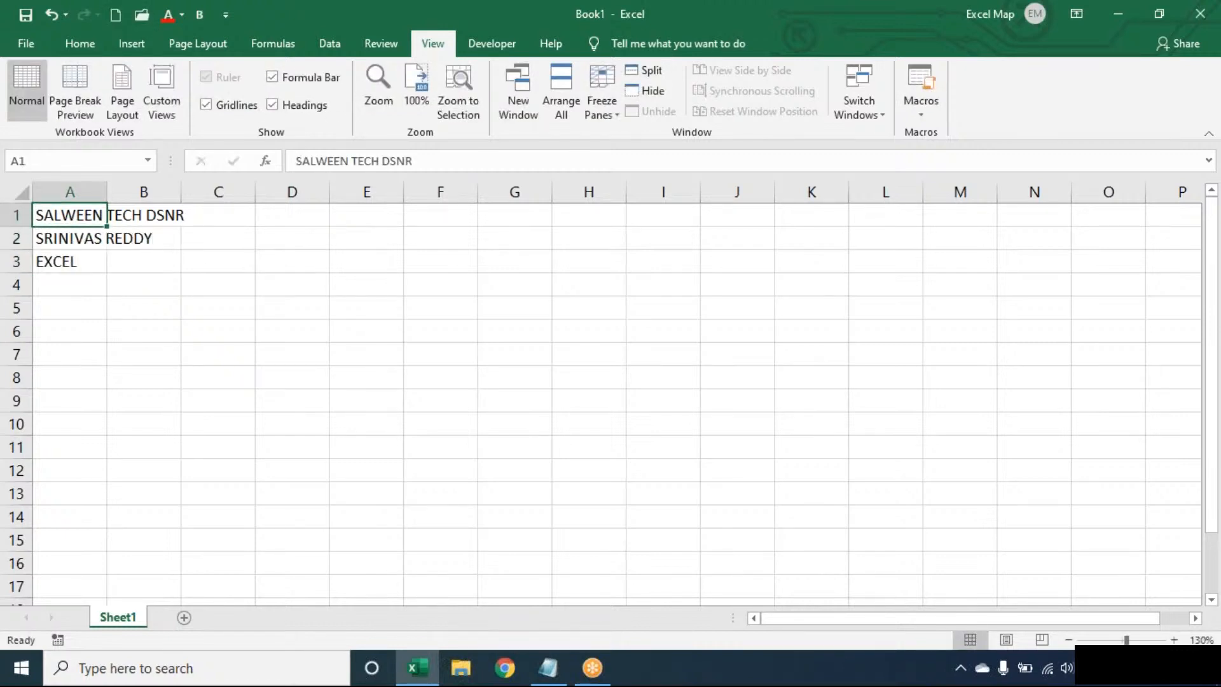
- AutoFit column A to its longest entry
{"action": "key", "text": "alt+o"}
{"action": "key", "text": "c"}
{"action": "key", "text": "a"}
{"action": "key", "text": "Right"}
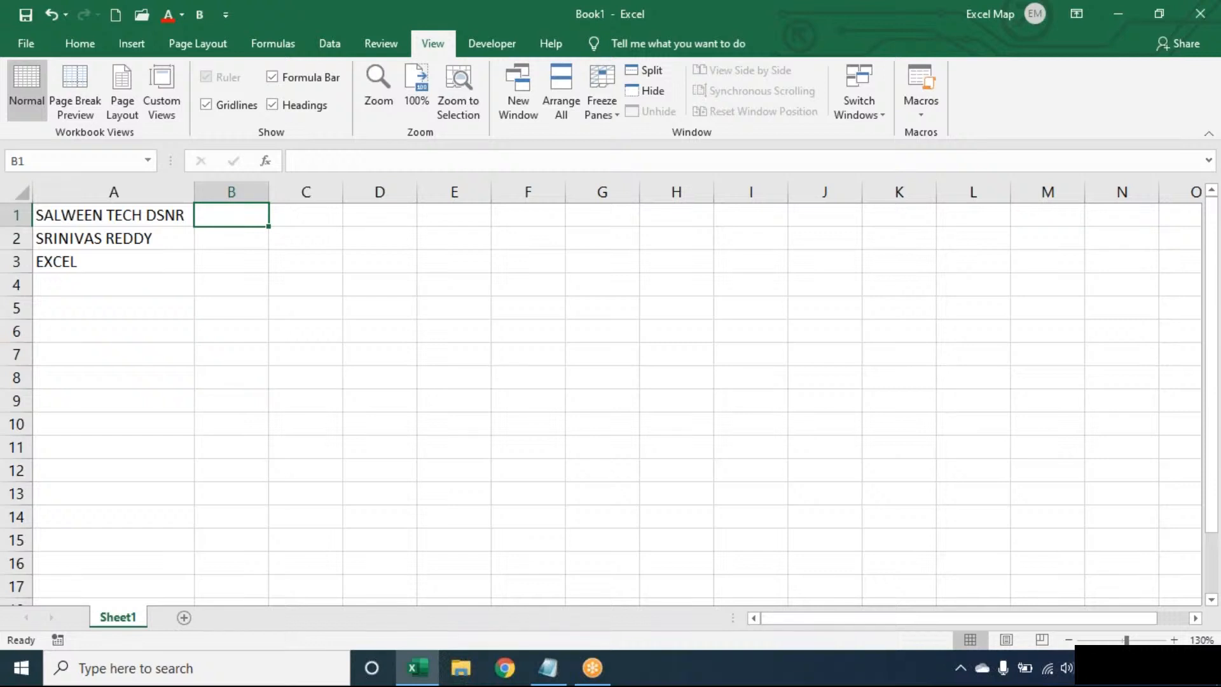
{"action": "left_click", "coordinate": [171, 266]}
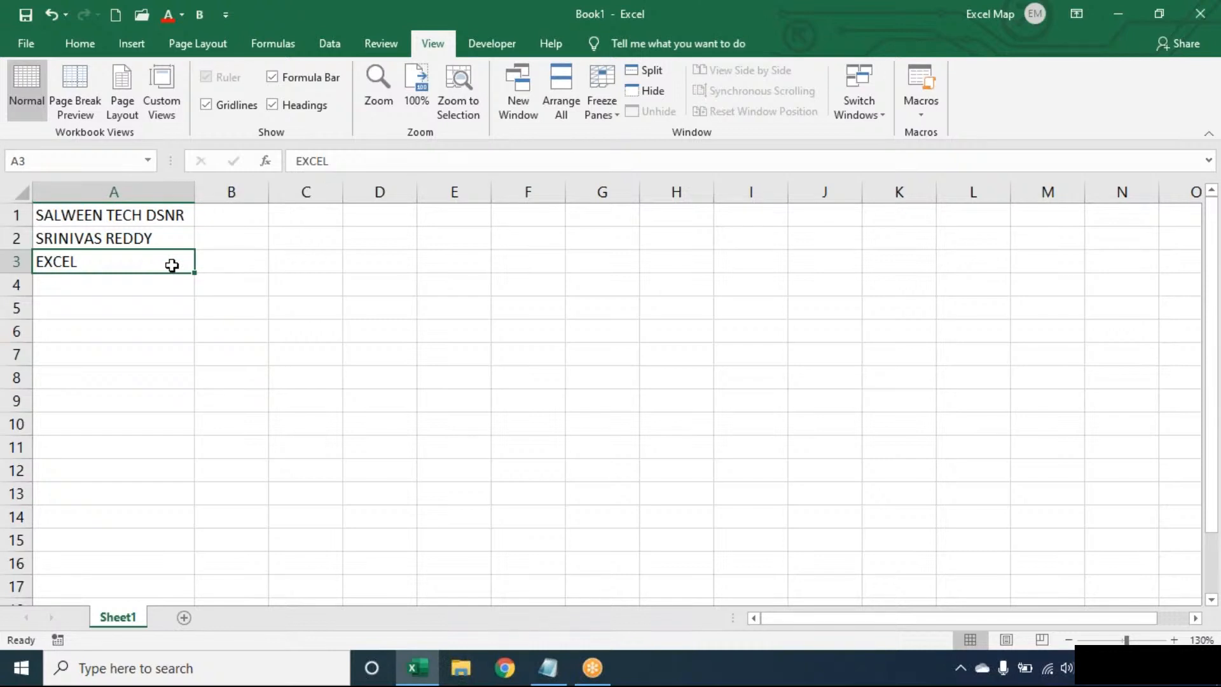
{"action": "key", "text": "Up"}
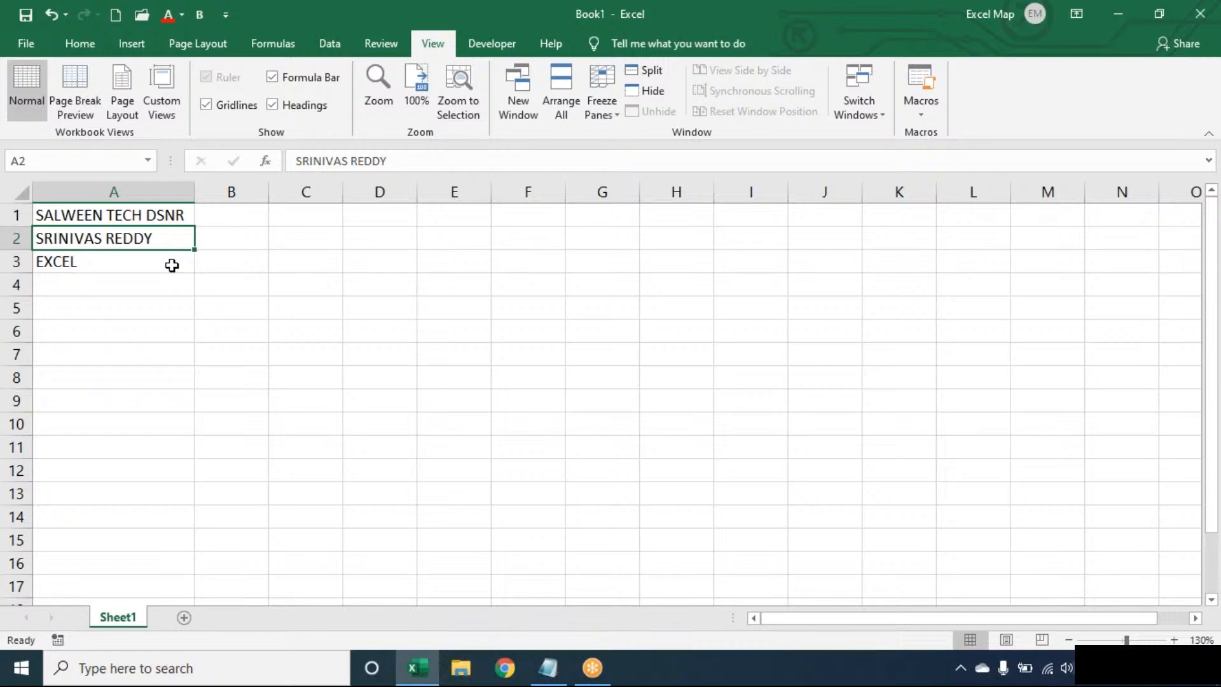
{"action": "key", "text": "Up"}
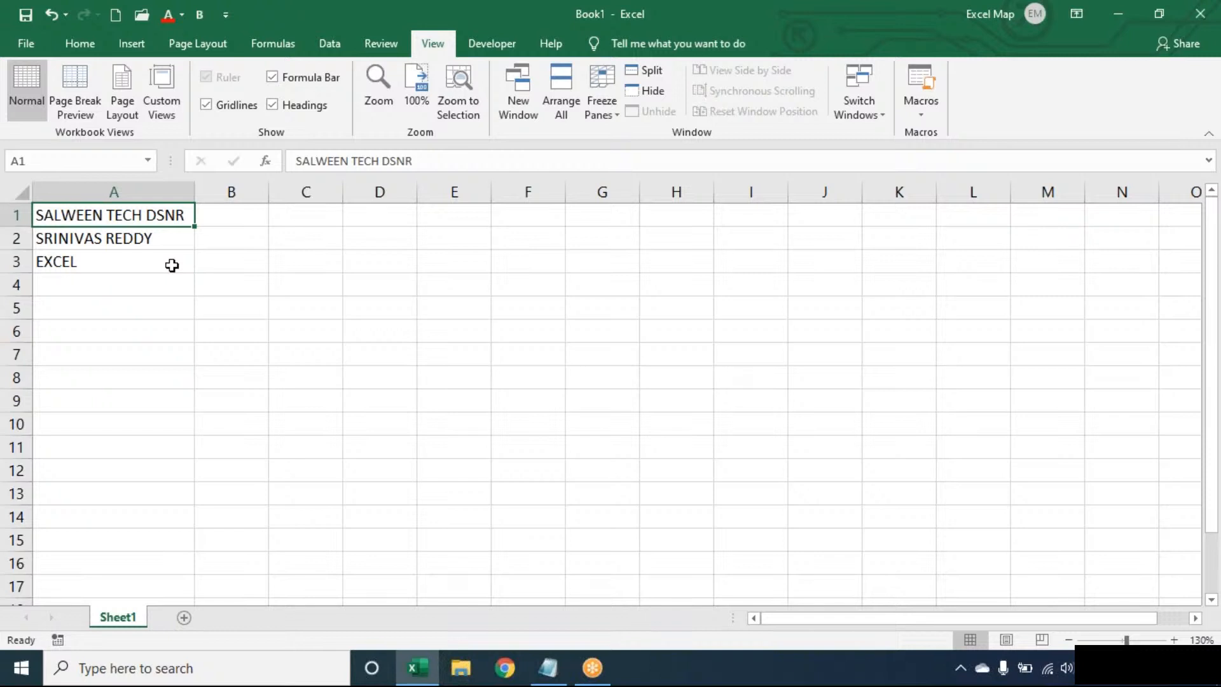
{"action": "left_click", "coordinate": [172, 265]}
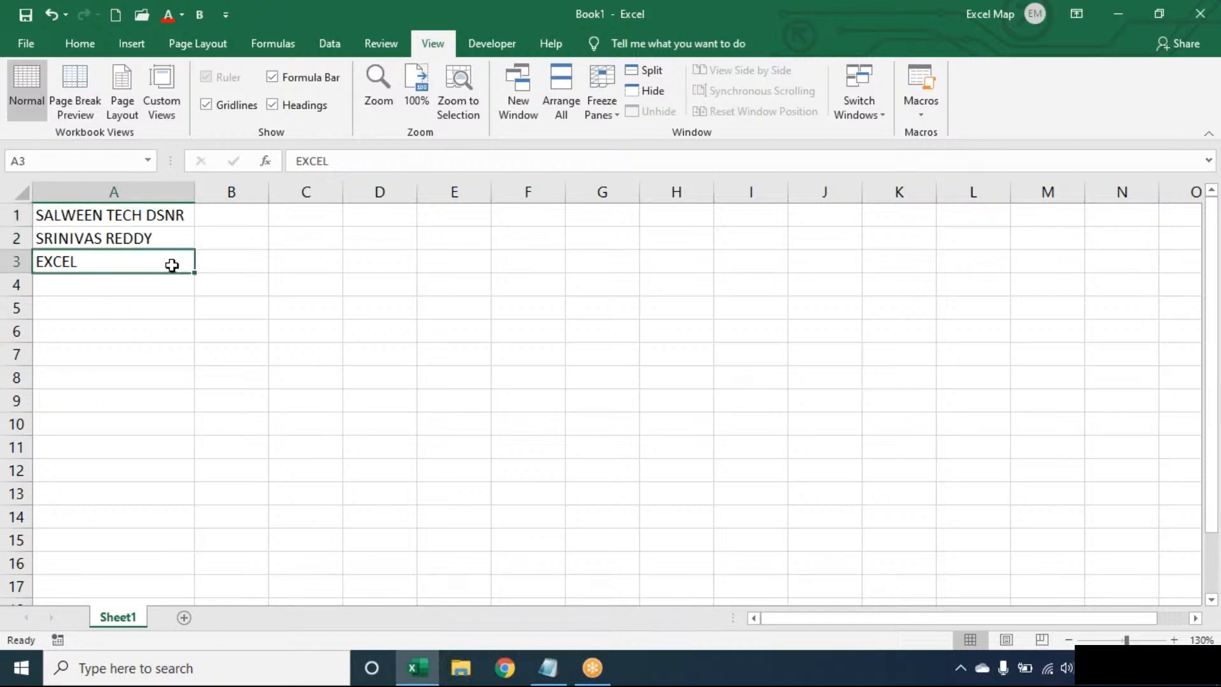
{"action": "key", "text": "Up"}
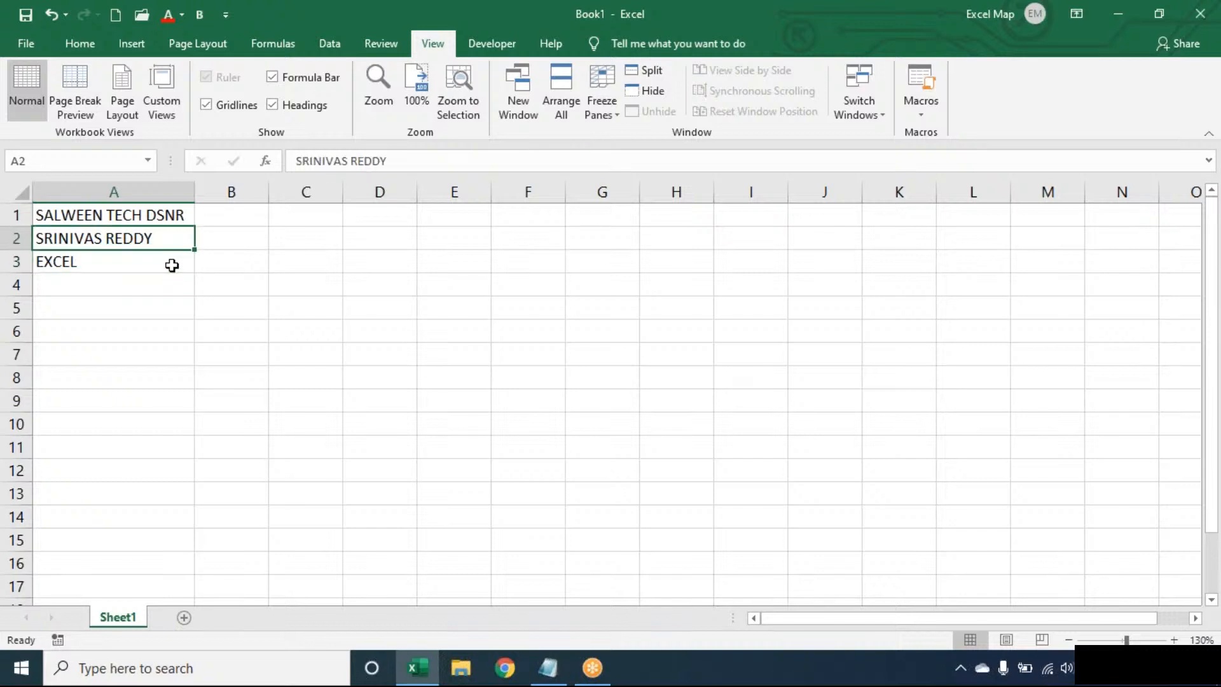
{"action": "key", "text": "Up"}
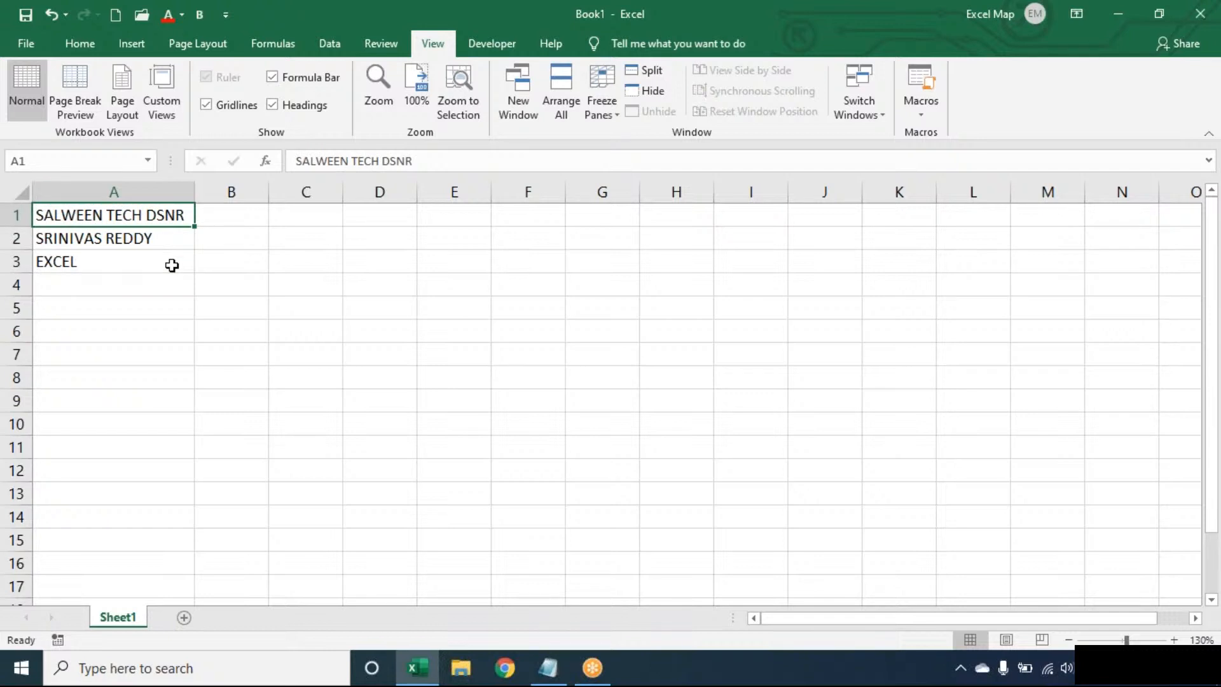
{"action": "key", "text": "Right"}
{"action": "key", "text": "Right"}
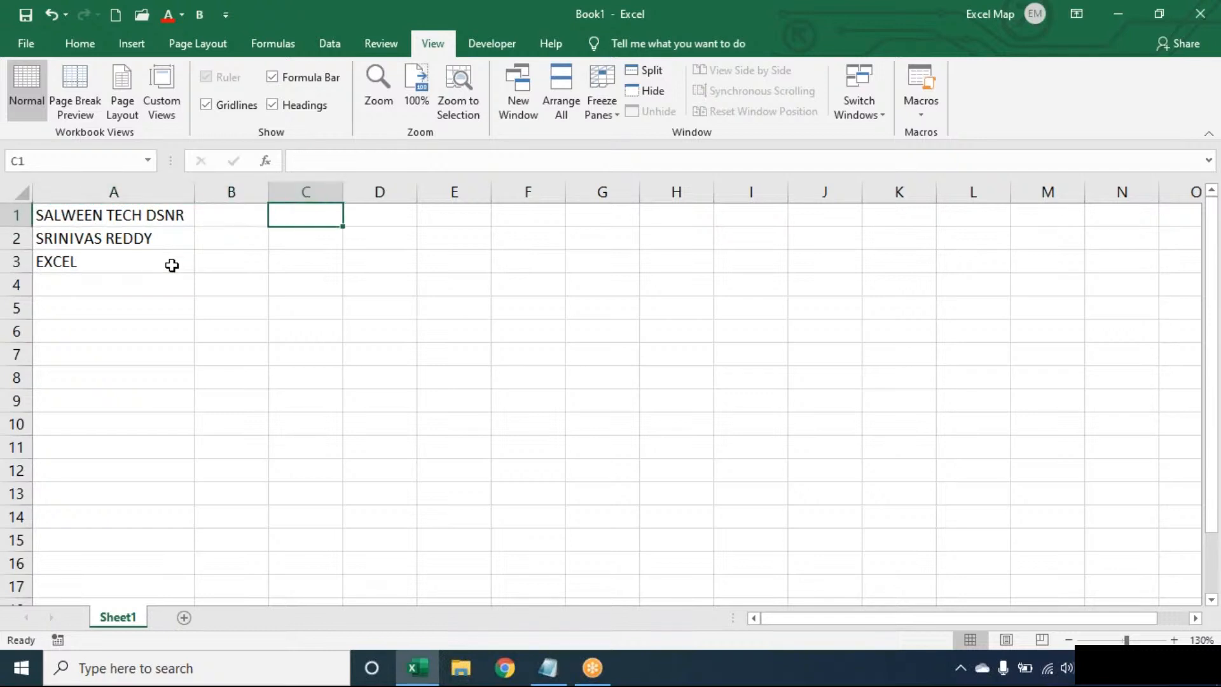
- Enter =LEN(A1) in C1 so it returns 17 characters
{"action": "type", "text": "=LEN"}
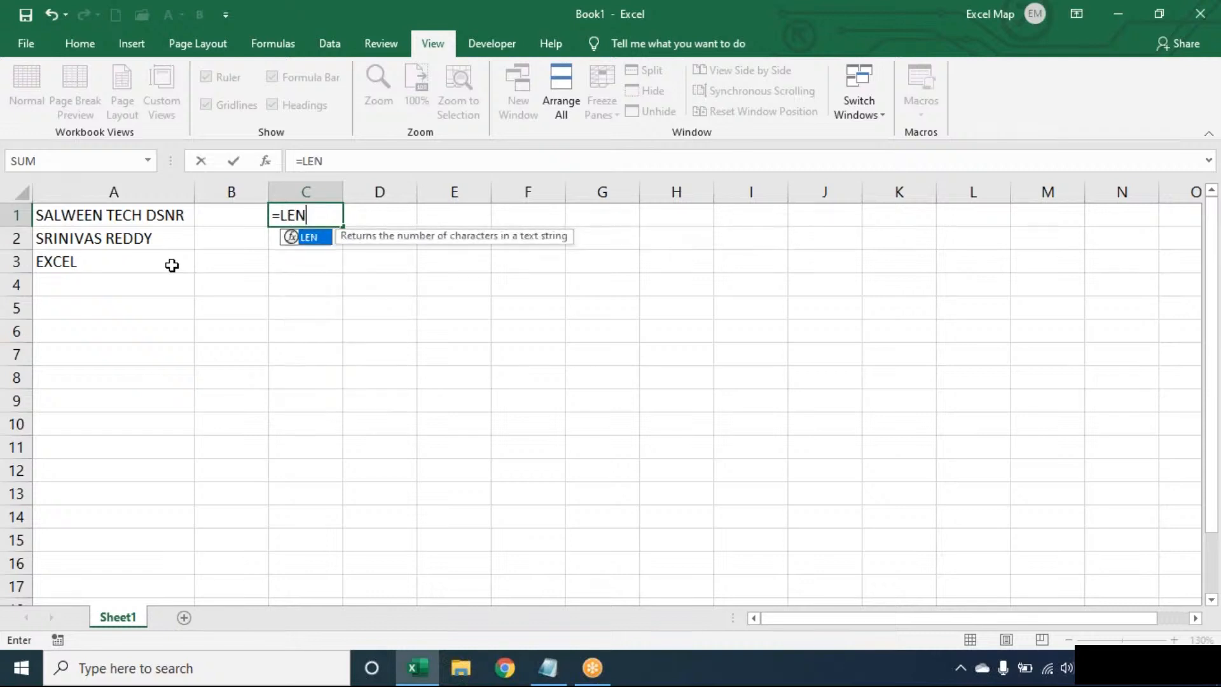
{"action": "type", "text": "(A1"}
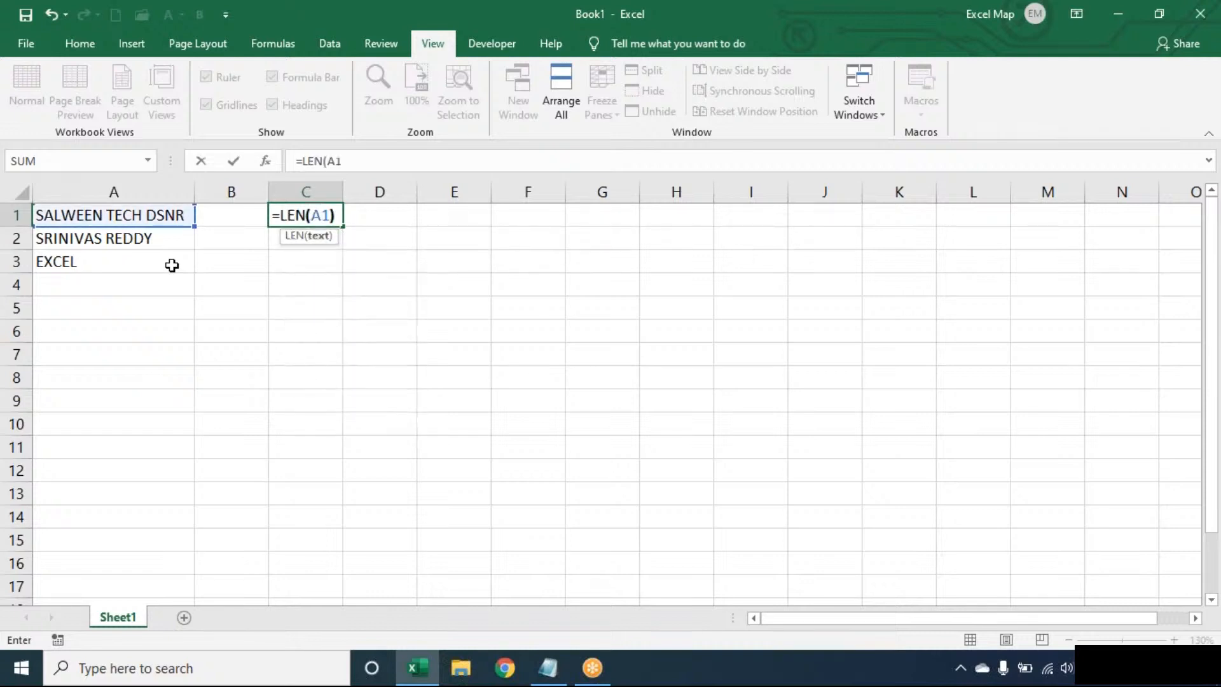
{"action": "key", "text": "Tab"}
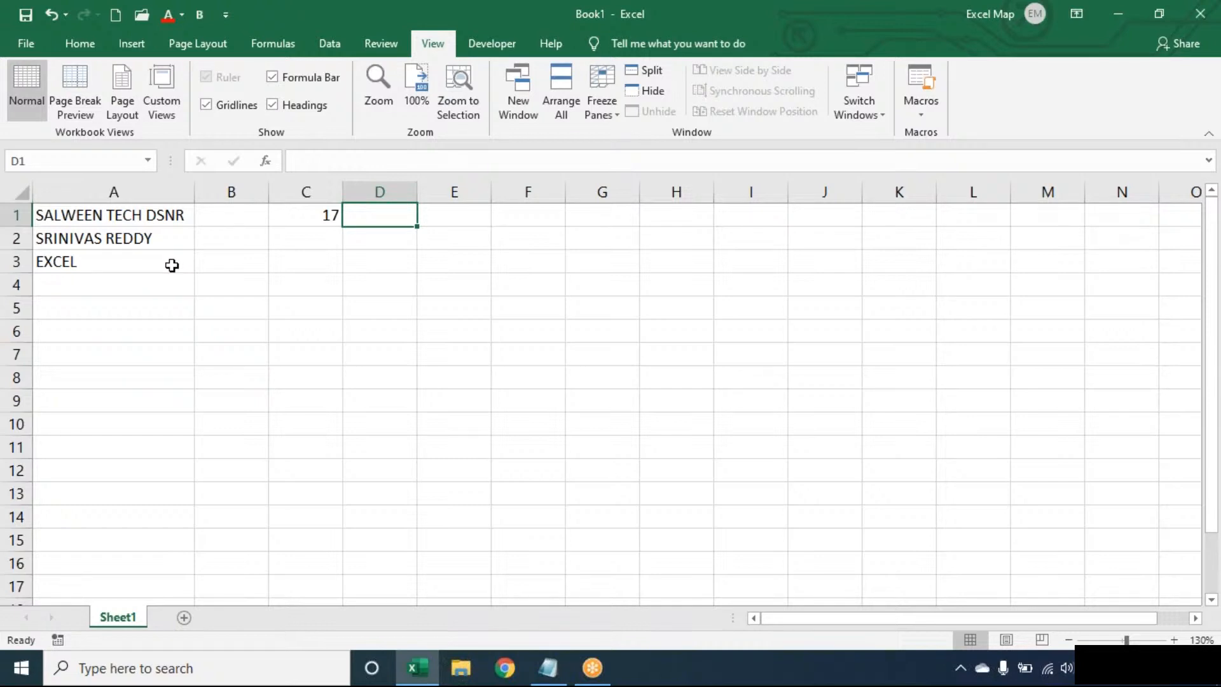
- Enter =SUBSTITUTE(A1," ","") in D1 to strip the spaces from A1
{"action": "type", "text": "=SUBSTITUTE("}
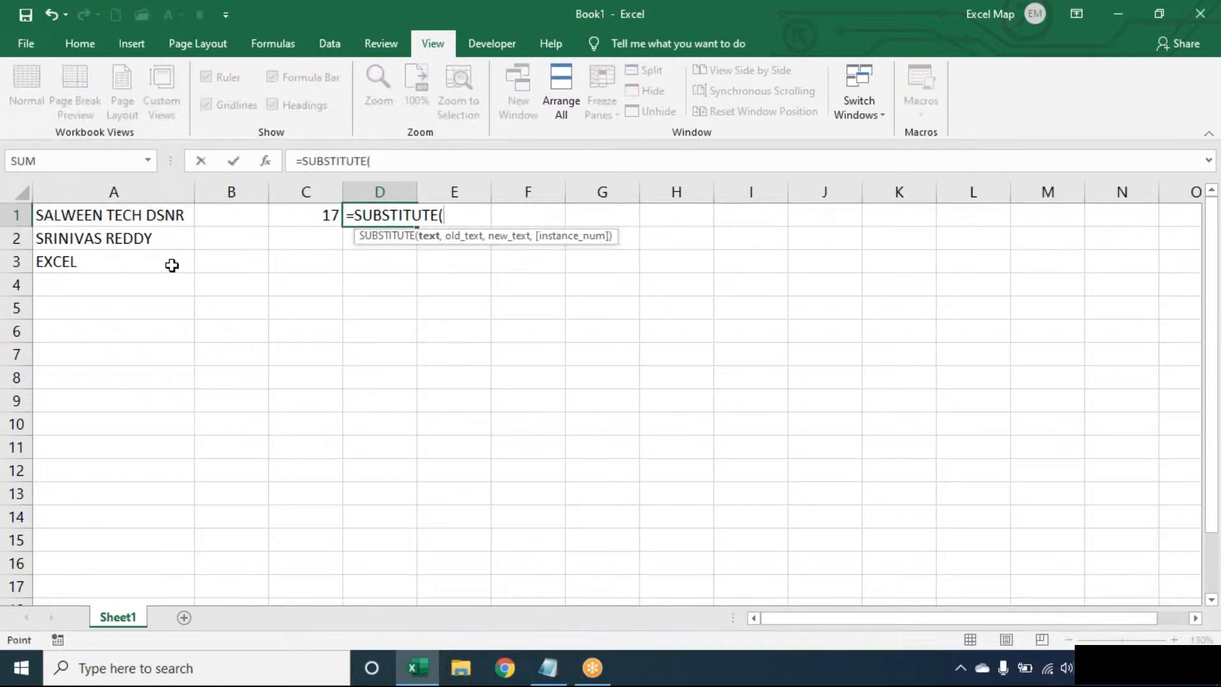
{"action": "key", "text": "Left"}
{"action": "key", "text": "Left"}
{"action": "key", "text": "Left"}
{"action": "type", "text": ",\" \","}
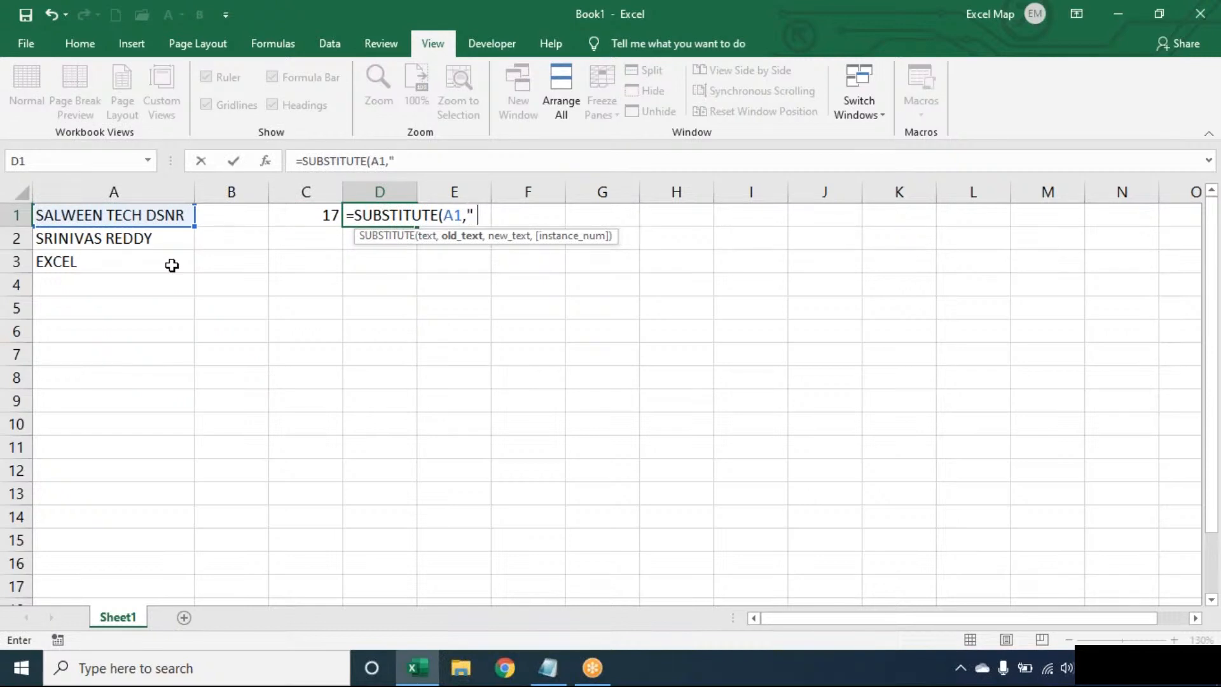
{"action": "type", "text": "\"\")"}
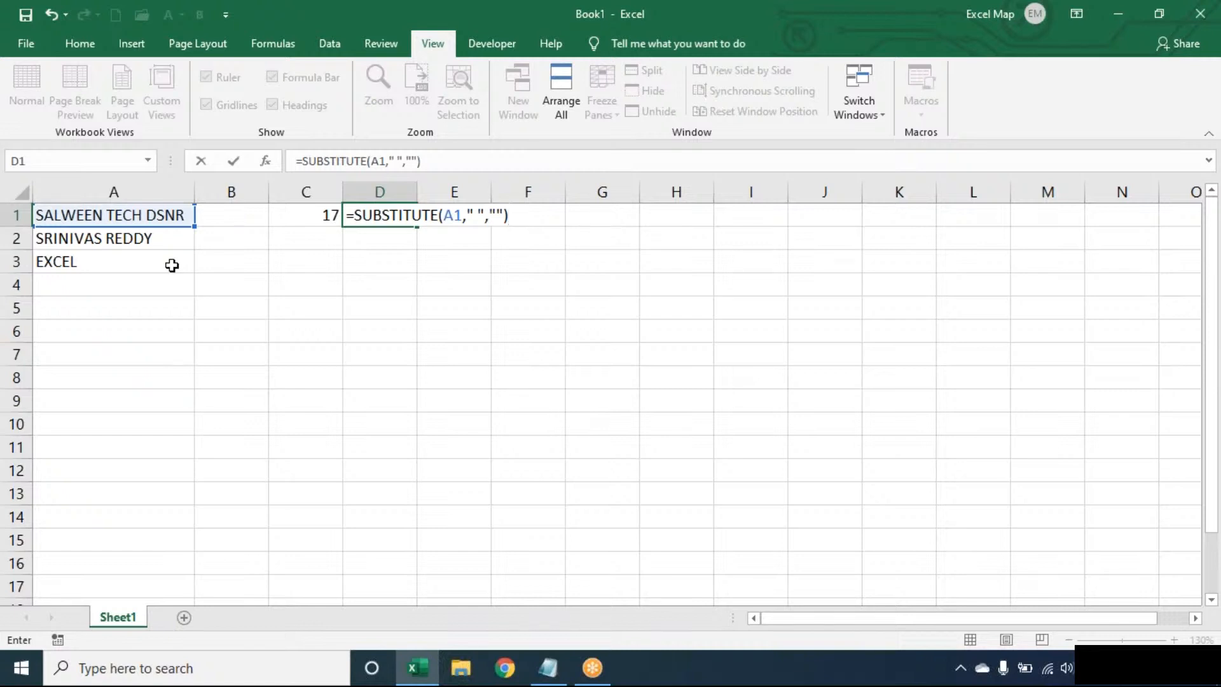
{"action": "key", "text": "Left"}
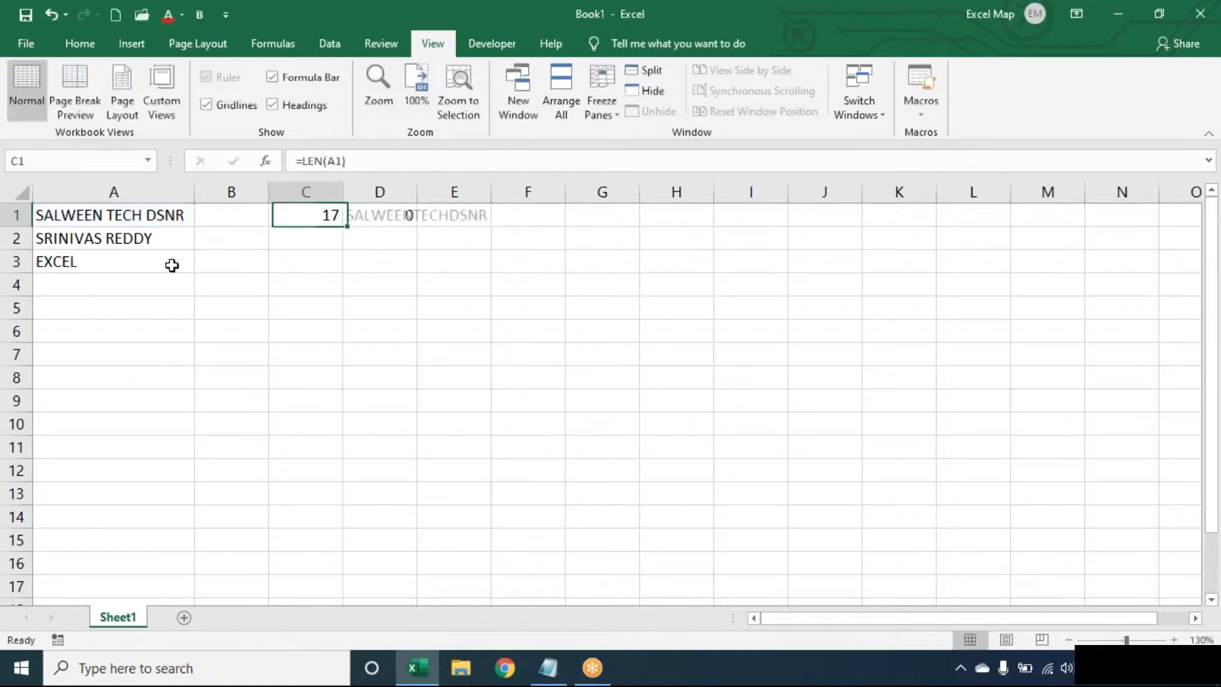
{"action": "key", "text": "Left"}
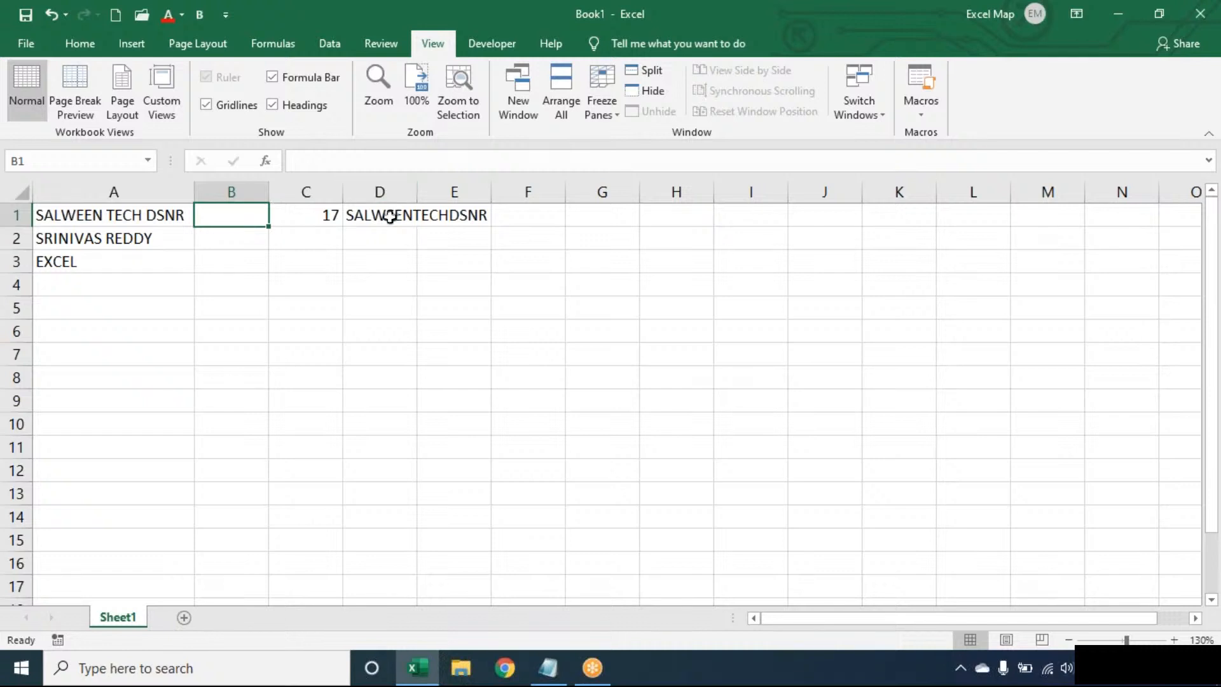
- Wrap D1's formula in LEN so it returns 15 characters without spaces
{"action": "double_click", "coordinate": [388, 215]}
{"action": "left_click", "coordinate": [352, 215]}
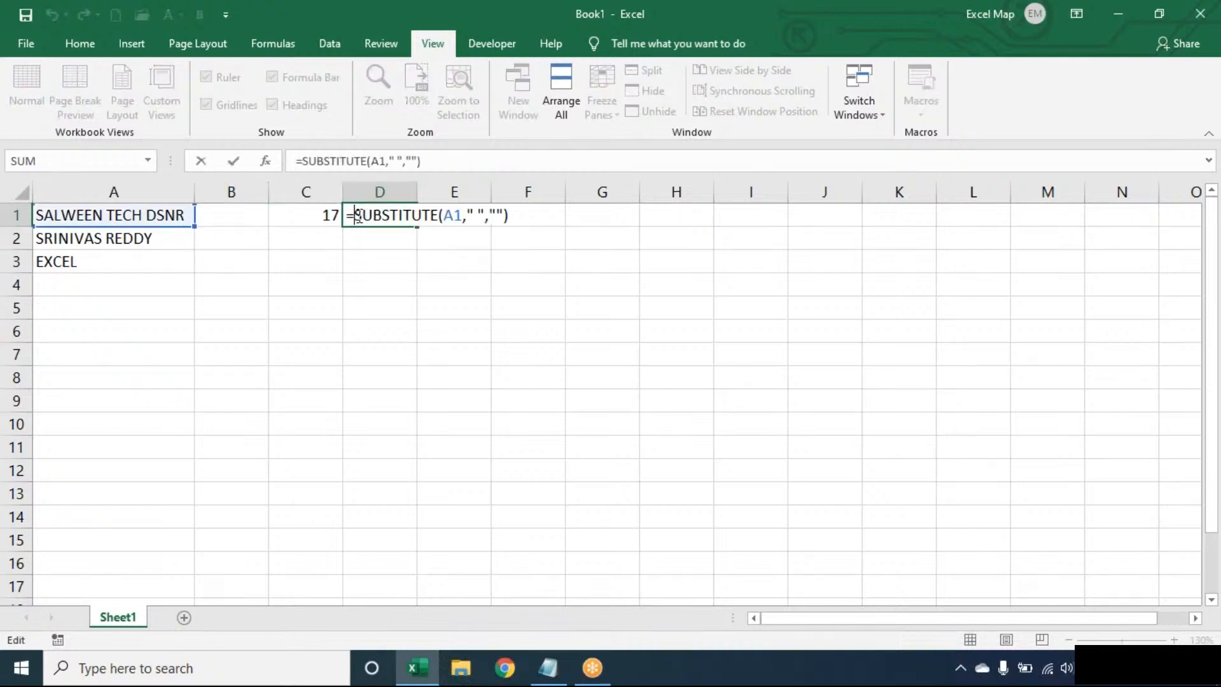
{"action": "type", "text": "LEN("}
{"action": "left_click", "coordinate": [556, 214]}
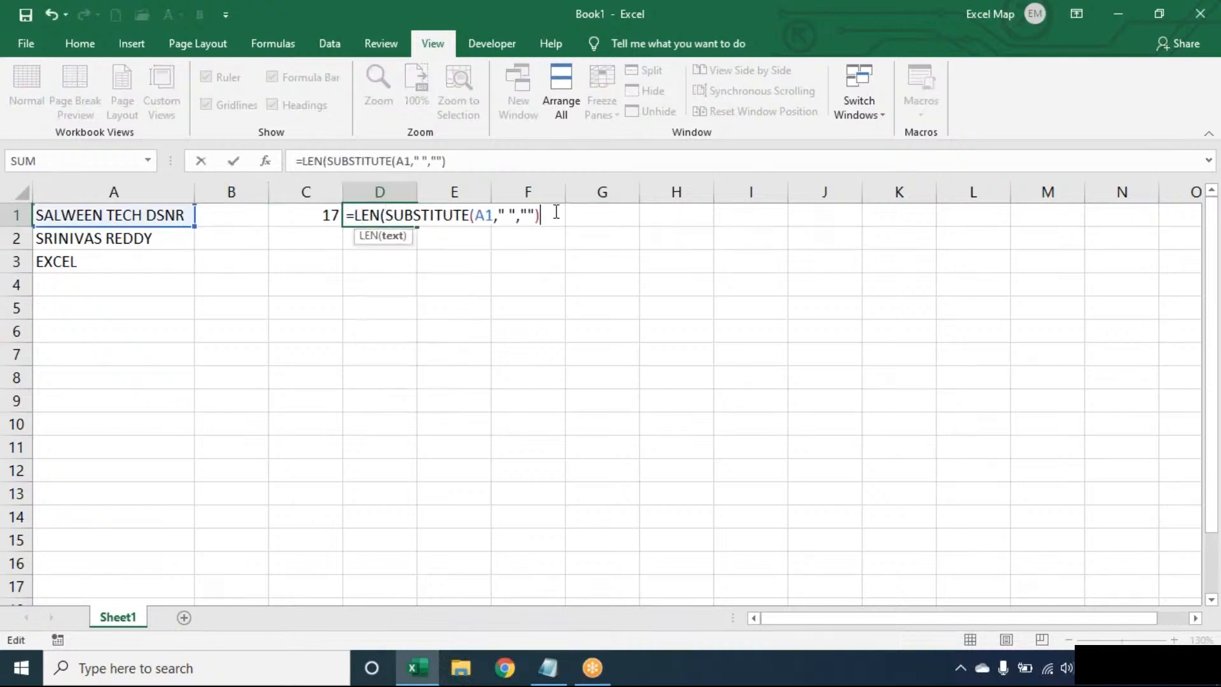
{"action": "type", "text": ")"}
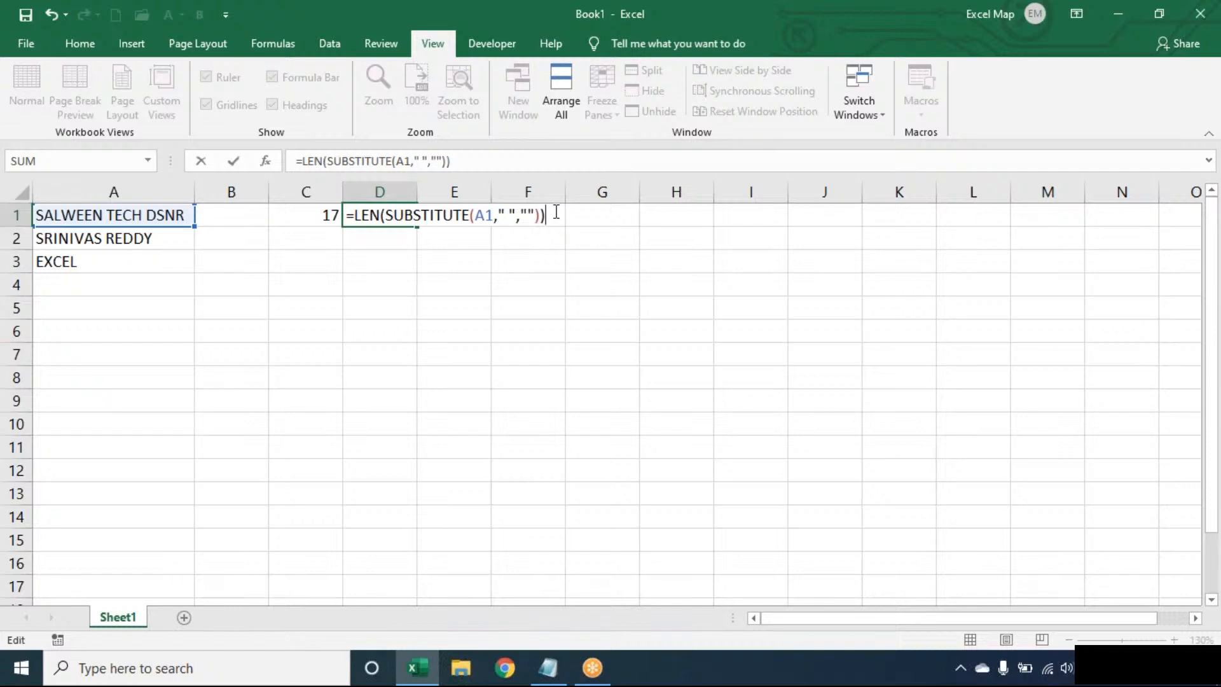
{"action": "key", "text": "Return"}
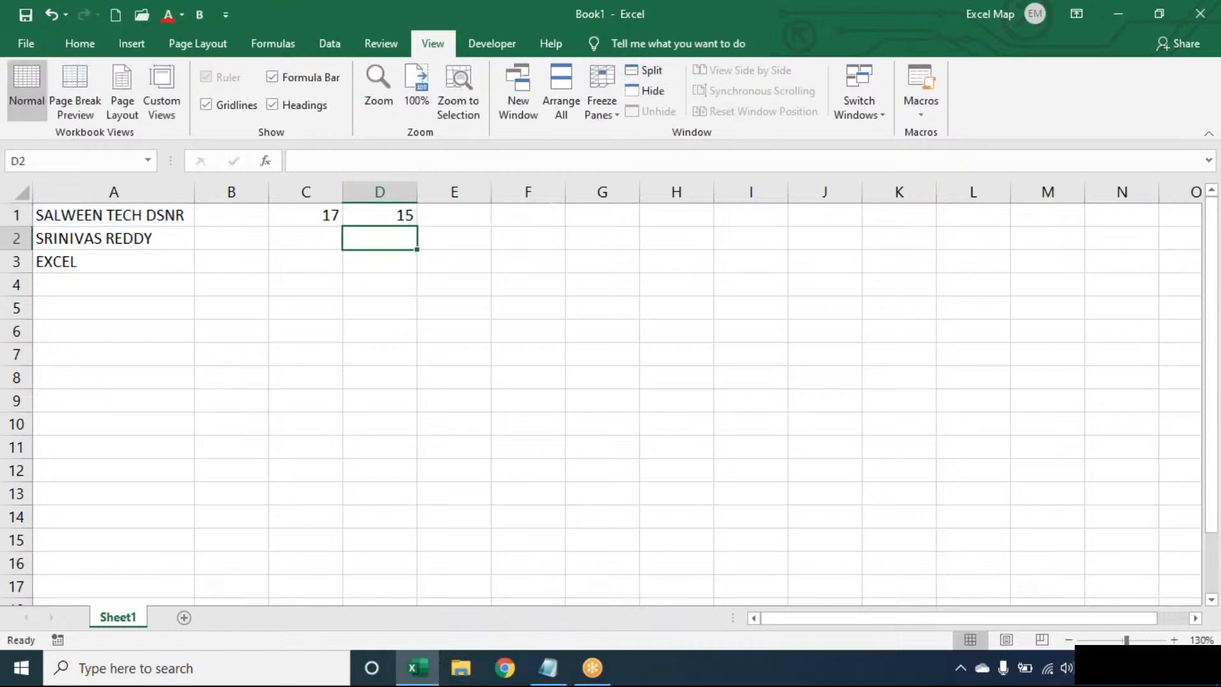
- Enter =C1-D1 in E1 to get the space count of 2
{"action": "left_click", "coordinate": [469, 211]}
{"action": "type", "text": "="}
{"action": "key", "text": "Left"}
{"action": "key", "text": "Left"}
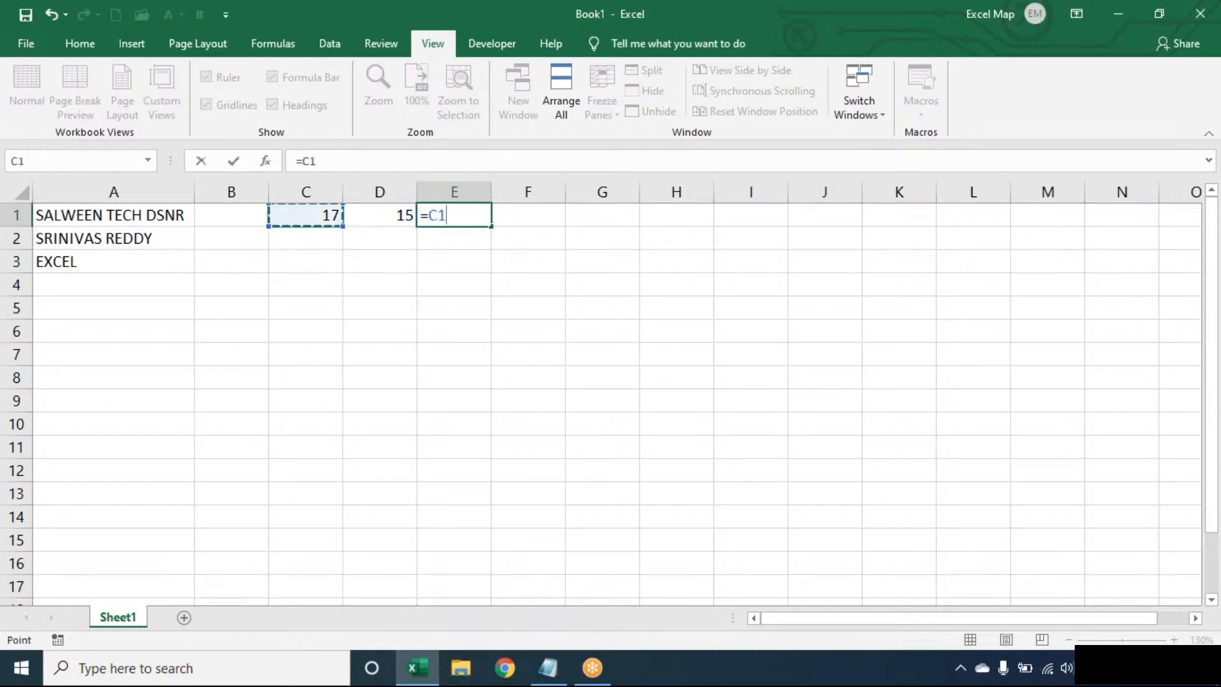
{"action": "type", "text": "-"}
{"action": "key", "text": "Left"}
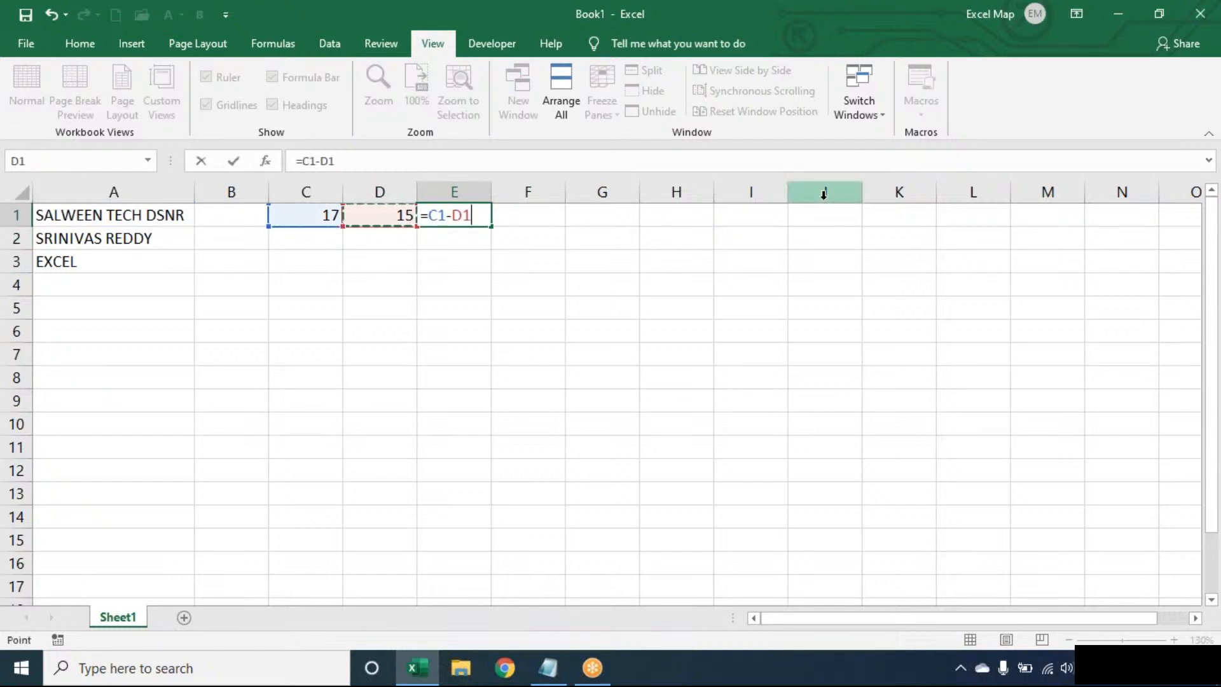
{"action": "key", "text": "Tab"}
- Enter =E1+1 in F1 to get the word count of 3
{"action": "type", "text": "="}
{"action": "key", "text": "Left"}
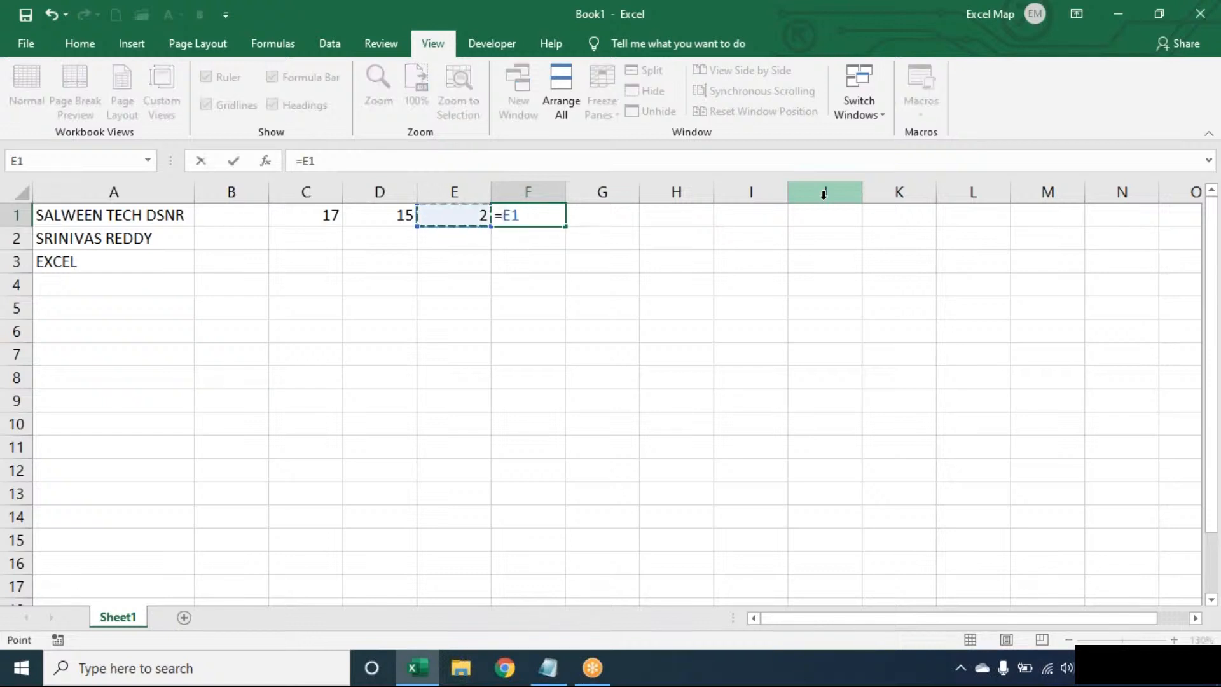
{"action": "type", "text": "+1"}
{"action": "key", "text": "Return"}
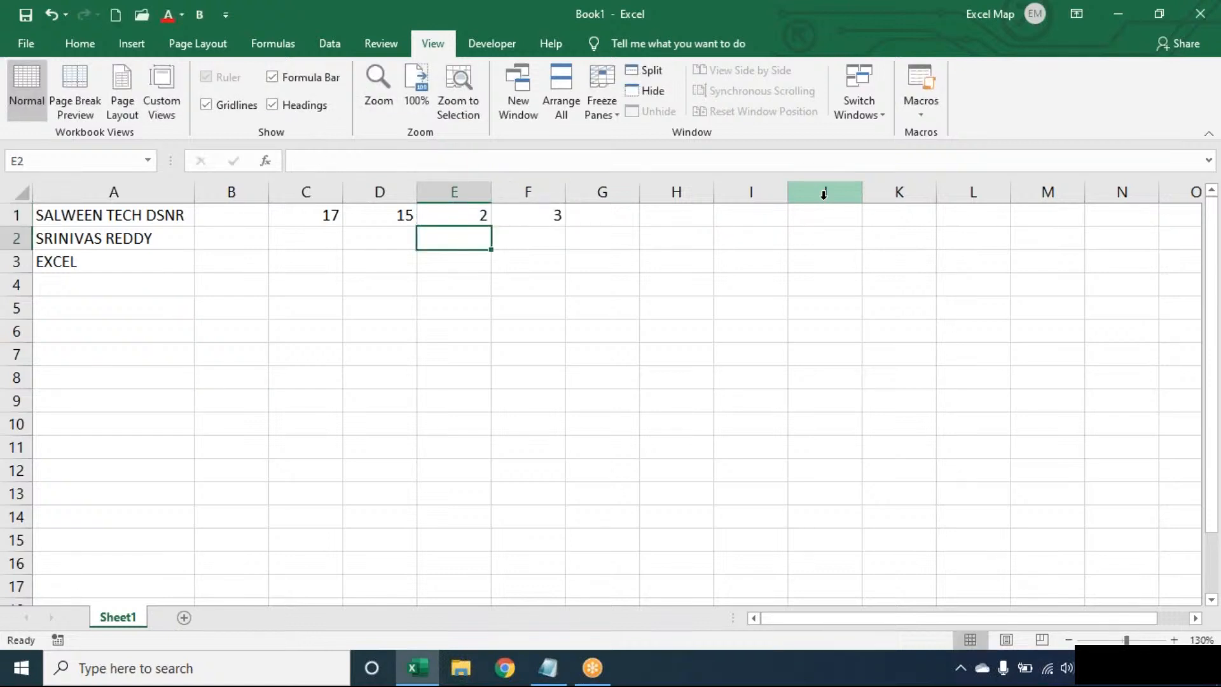
- Review the formulas in C1 through F1 without changing them
{"action": "key", "text": "Up"}
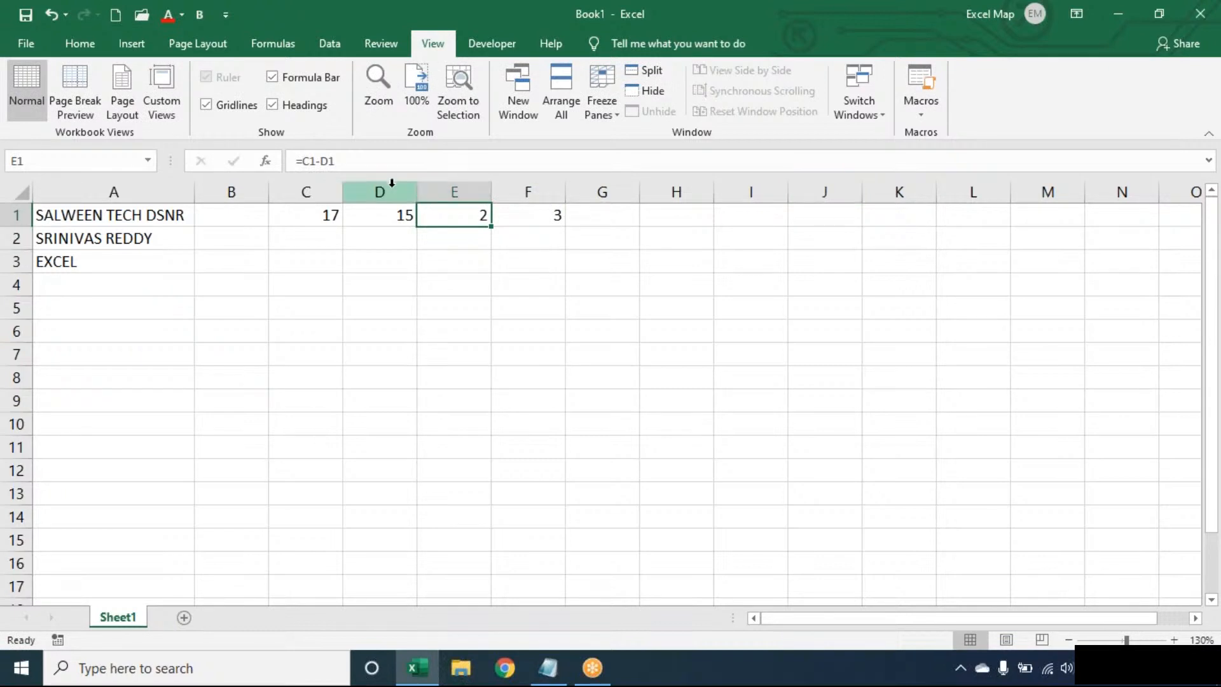
{"action": "left_click", "coordinate": [322, 211]}
{"action": "left_click", "coordinate": [424, 214]}
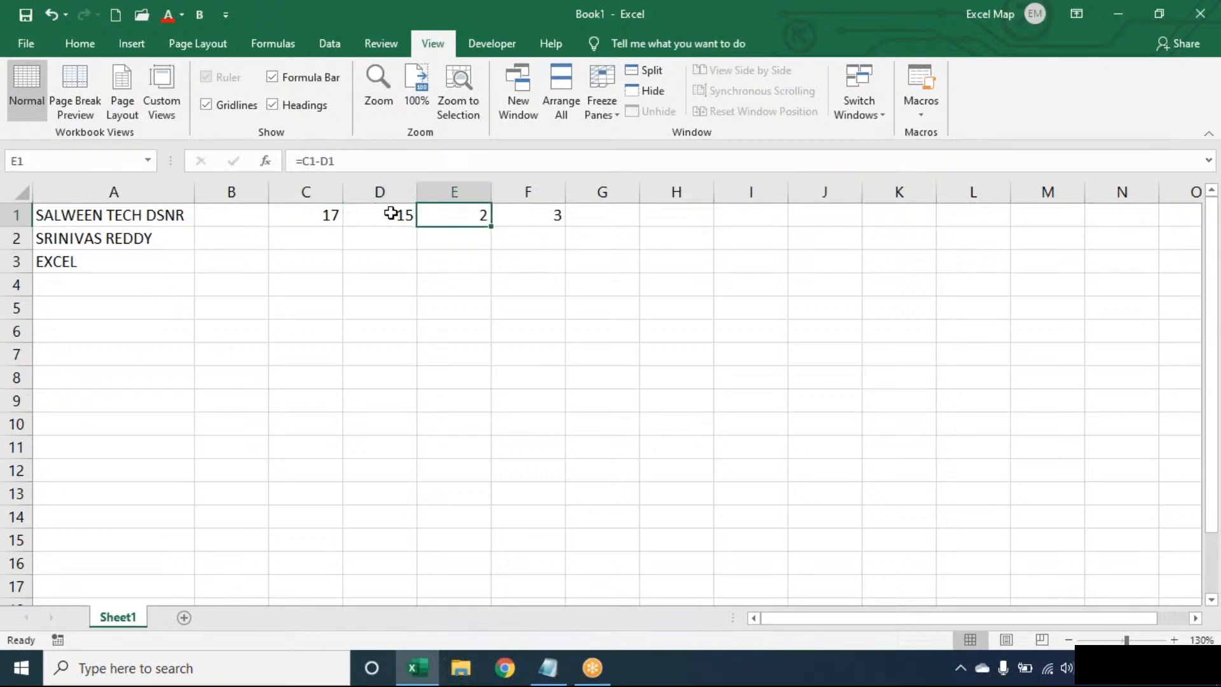
{"action": "left_click", "coordinate": [395, 214]}
{"action": "left_click", "coordinate": [307, 214]}
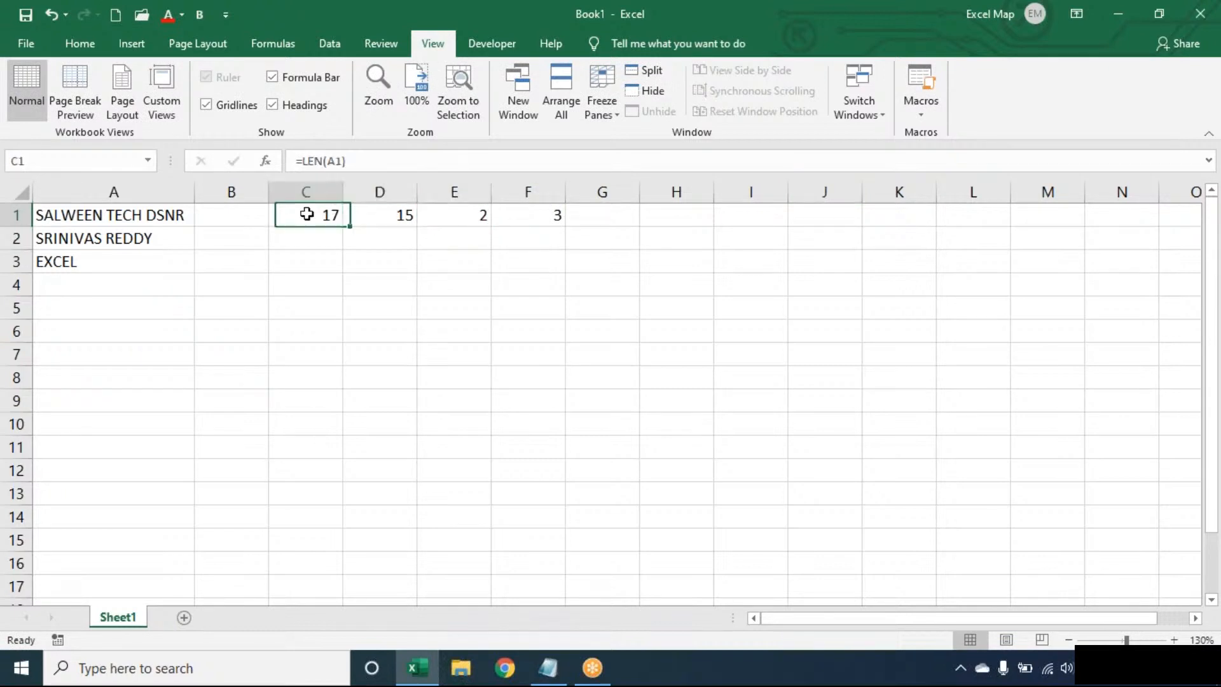
{"action": "left_click", "coordinate": [369, 212]}
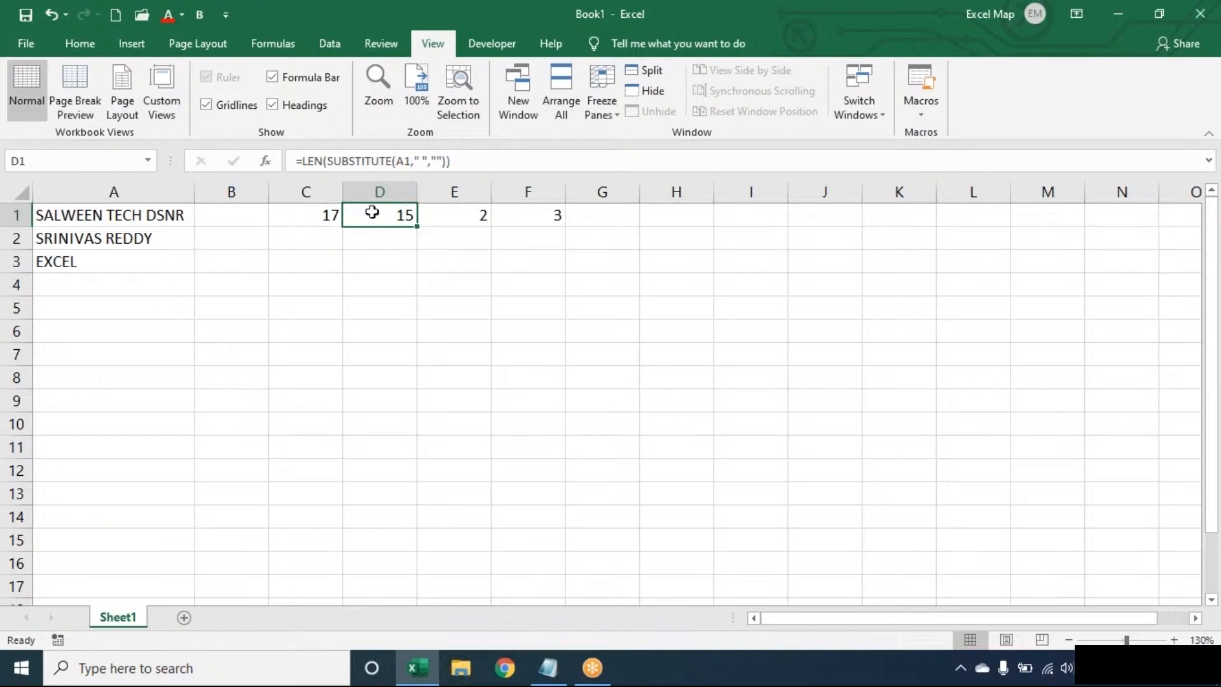
{"action": "left_click", "coordinate": [470, 210]}
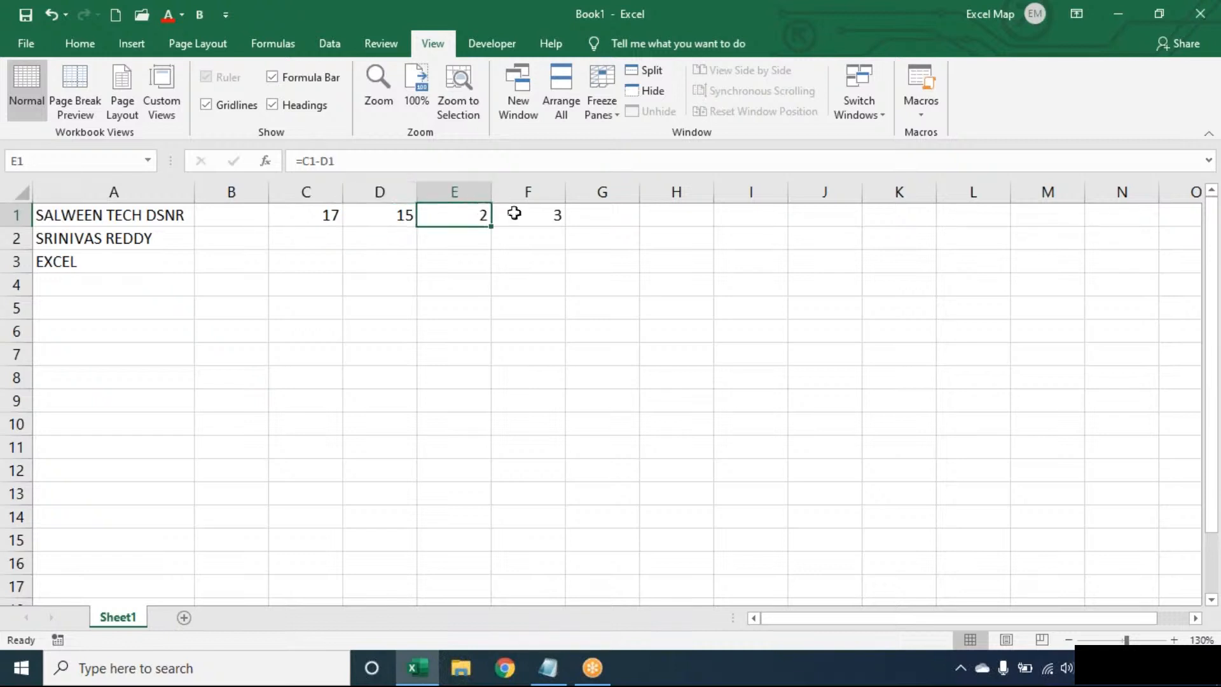
{"action": "double_click", "coordinate": [521, 214]}
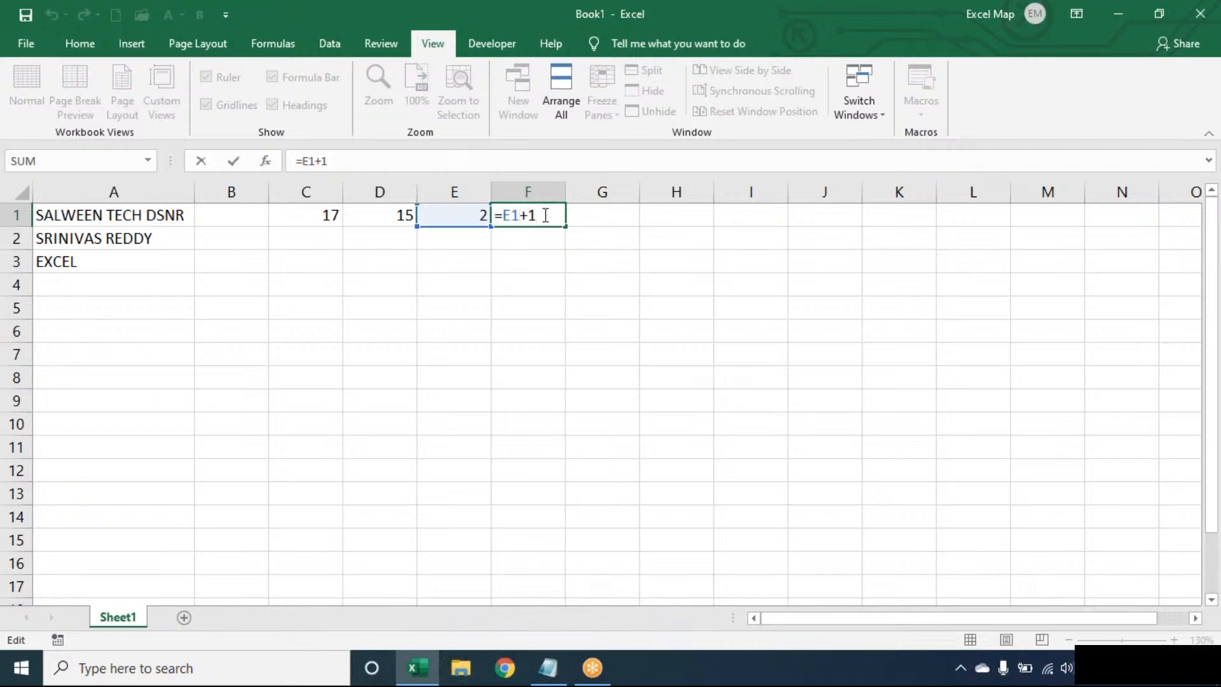
{"action": "left_click", "coordinate": [454, 215]}
{"action": "left_click", "coordinate": [380, 215]}
{"action": "left_click", "coordinate": [327, 214]}
- Enter =LEN(TRIM(A1))-LEN(SUBSTITUTE(TRIM(A1)," ",""))+1 in B1
{"action": "left_click", "coordinate": [231, 215]}
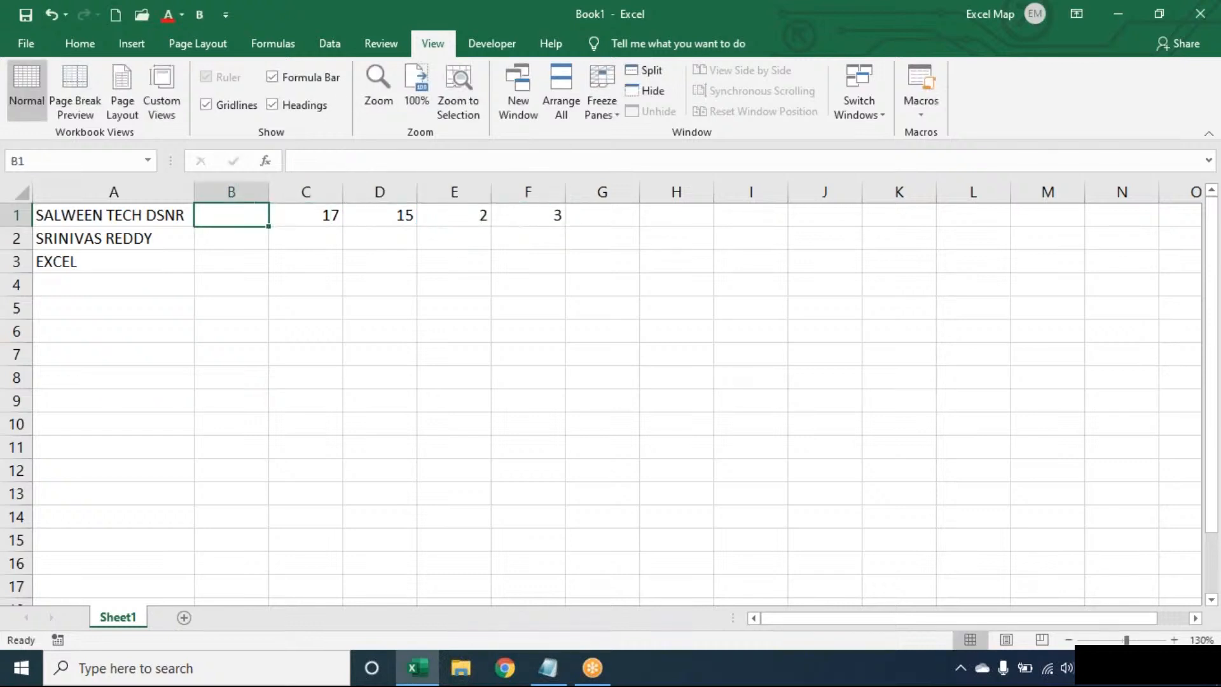
{"action": "type", "text": "=L"}
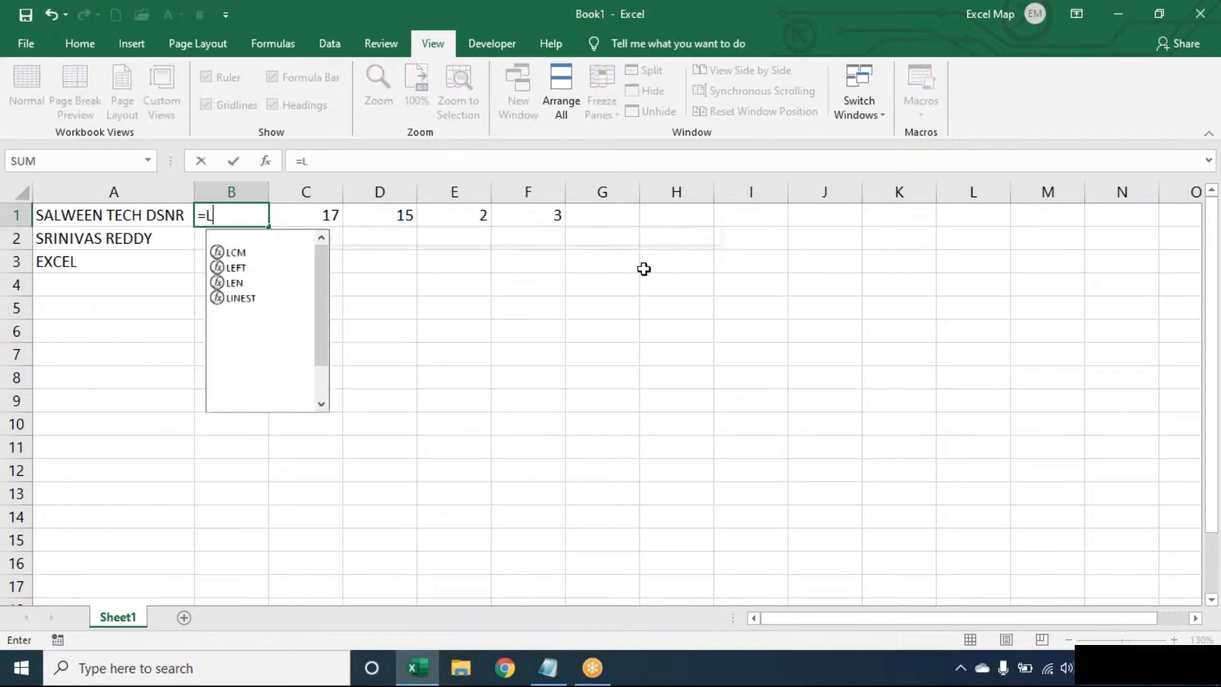
{"action": "type", "text": "EN(TRIM("}
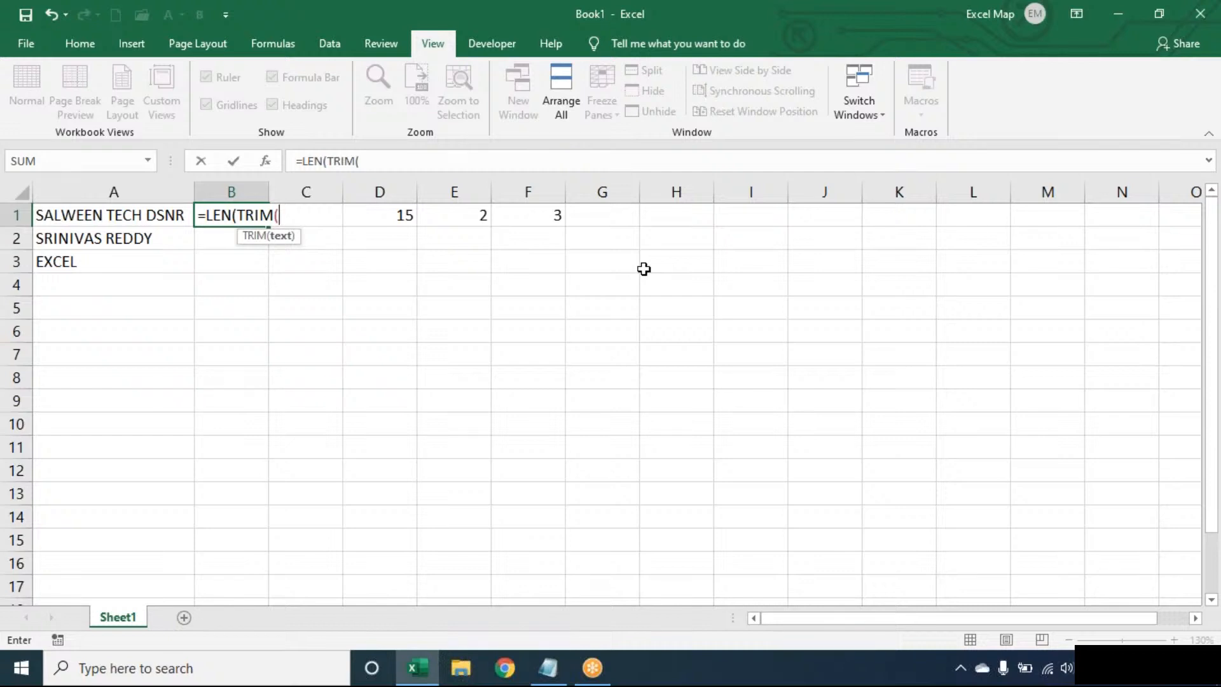
{"action": "type", "text": "A1))-"}
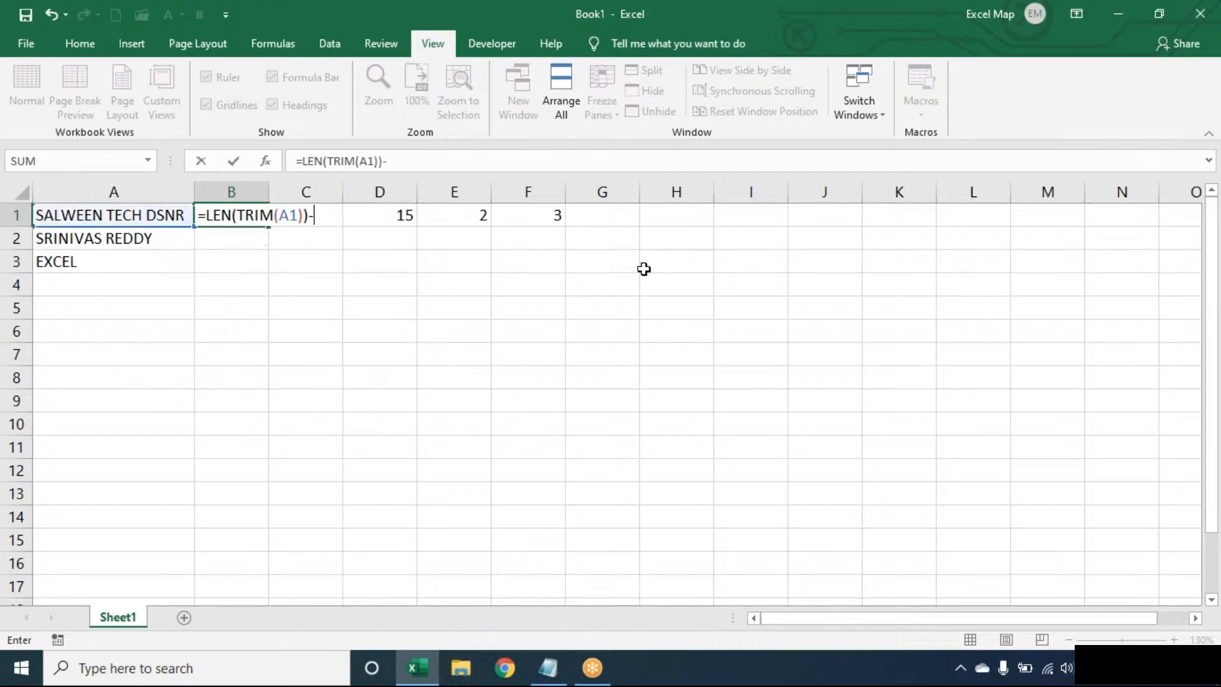
{"action": "type", "text": "LEN(SU"}
{"action": "key", "text": "BackSpace"}
{"action": "key", "text": "BackSpace"}
{"action": "type", "text": "LEN(SUB"}
{"action": "key", "text": "Tab"}
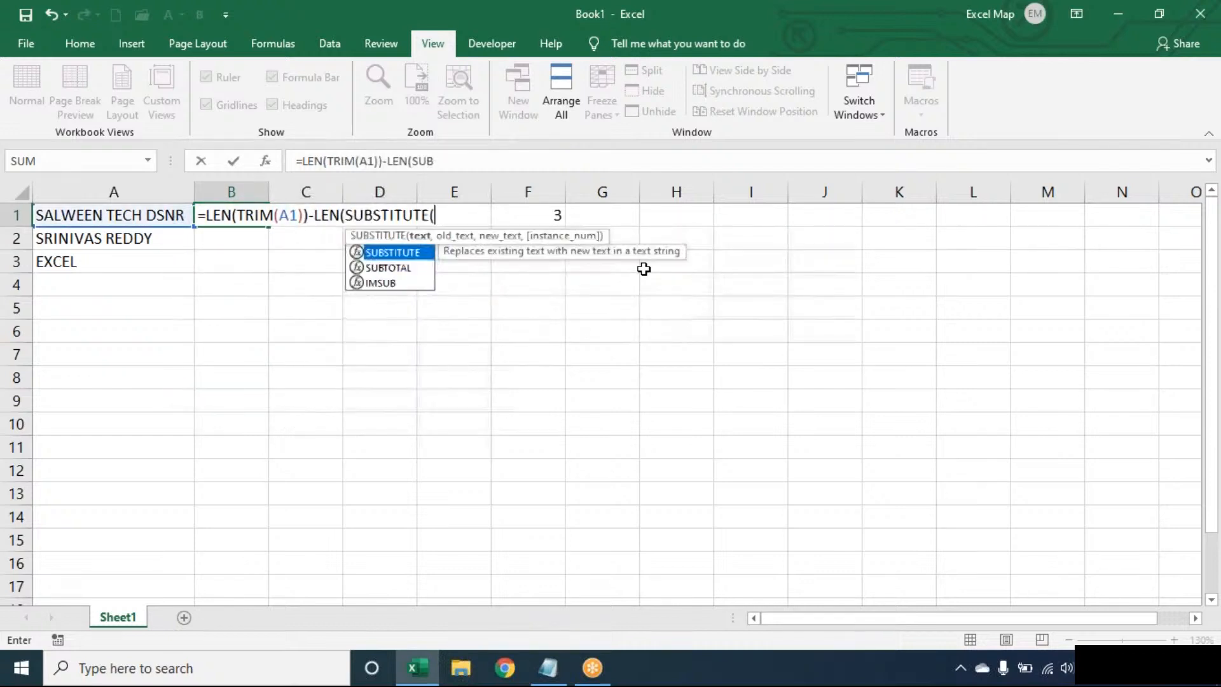
{"action": "type", "text": "TRIM(A1"}
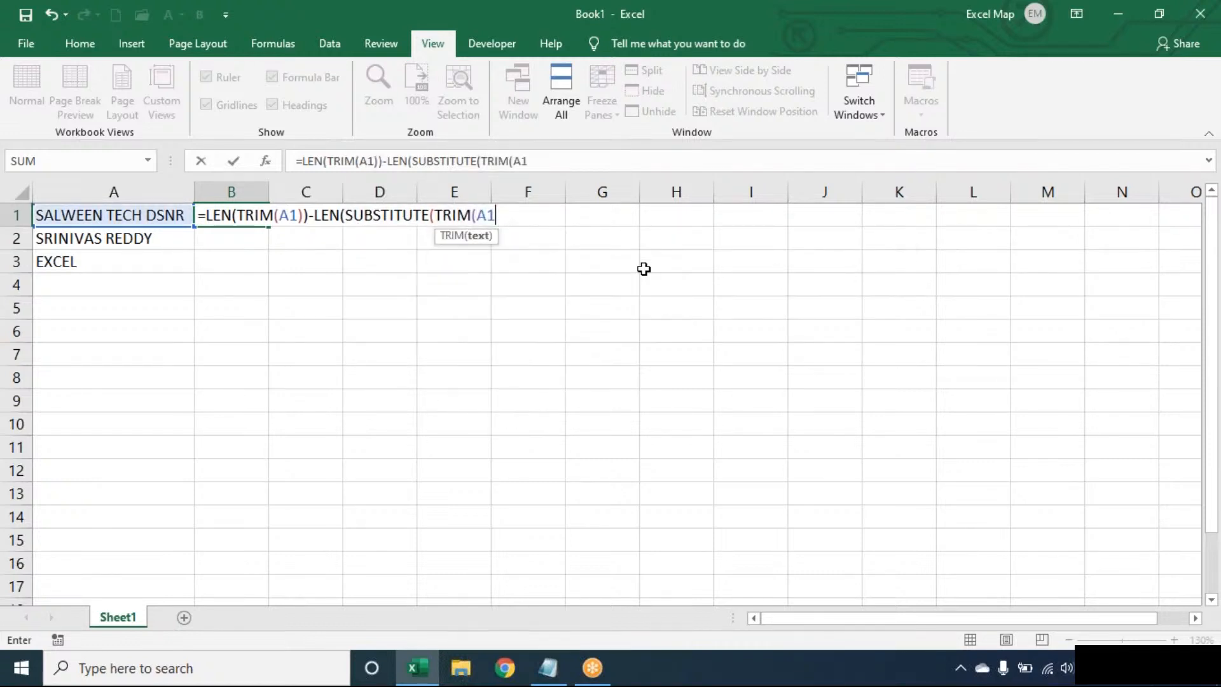
{"action": "type", "text": "),\" \","}
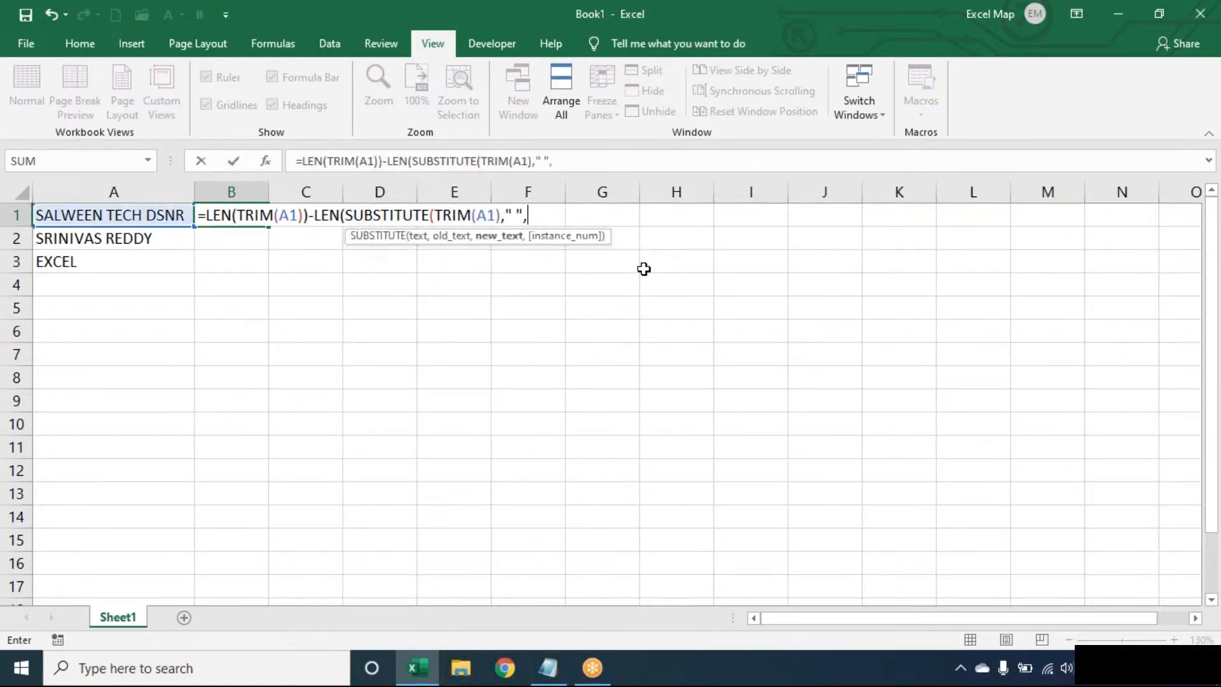
{"action": "type", "text": "\"\"))+"}
{"action": "type", "text": "2"}
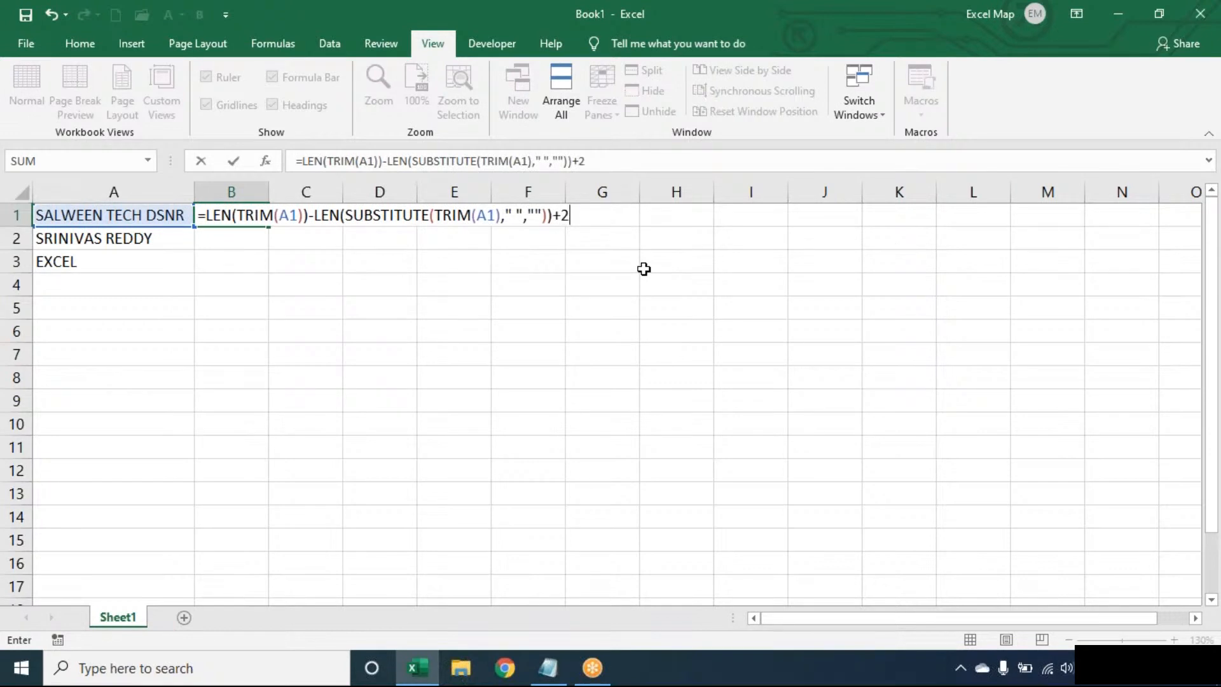
{"action": "key", "text": "BackSpace"}
{"action": "type", "text": "1"}
{"action": "key", "text": "Return"}
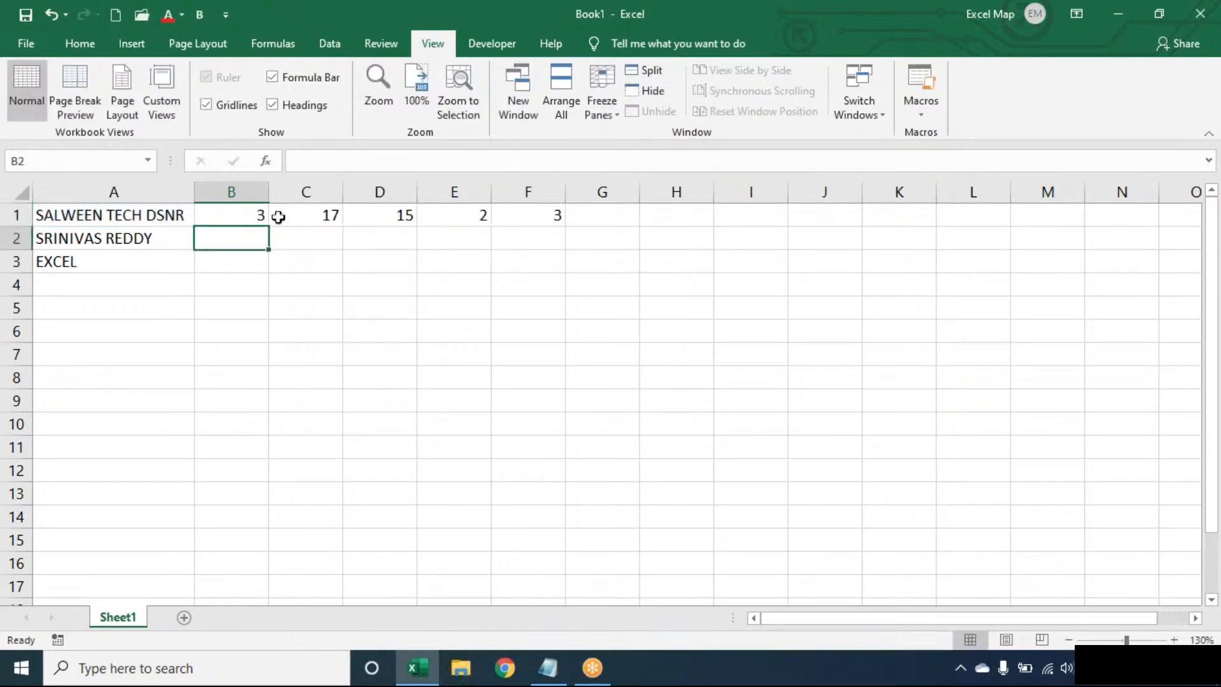
- Fill B1's formula down to B3 and walk through its TRIM and SUBSTITUTE parts
{"action": "left_click", "coordinate": [248, 216]}
{"action": "double_click", "coordinate": [266, 227]}
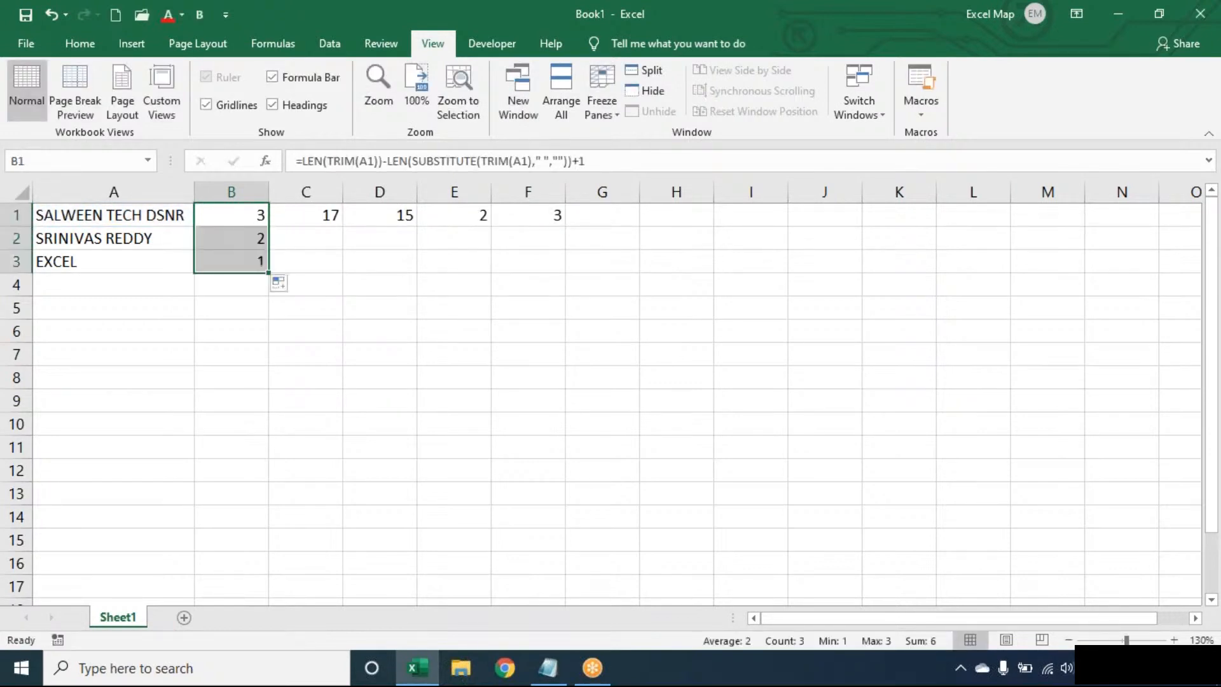
{"action": "left_click", "coordinate": [256, 215]}
{"action": "double_click", "coordinate": [257, 215]}
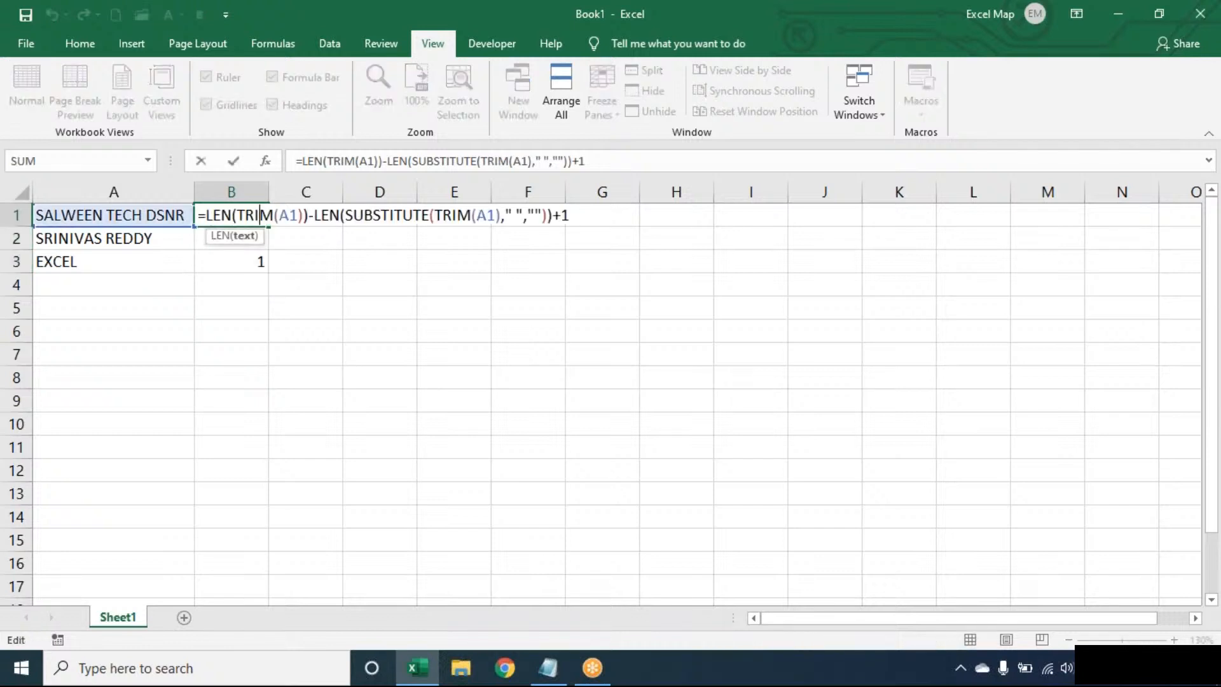
{"action": "double_click", "coordinate": [278, 215]}
{"action": "double_click", "coordinate": [404, 215]}
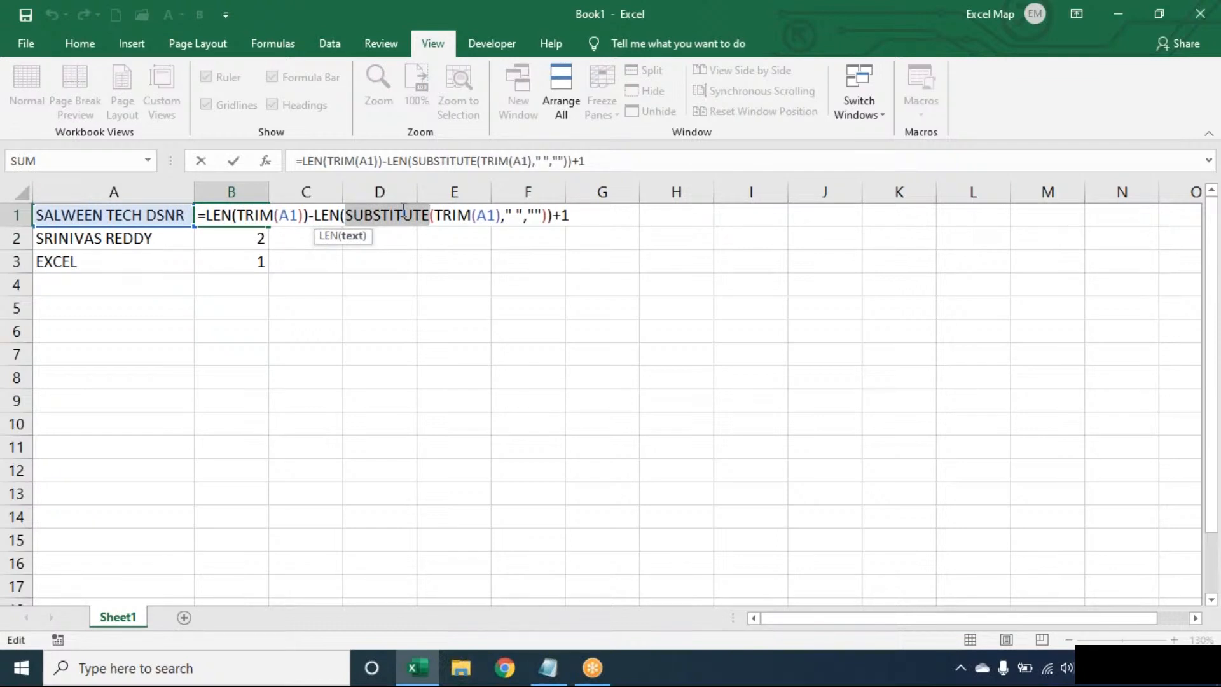
{"action": "key", "text": "Return"}
{"action": "left_click", "coordinate": [258, 260]}
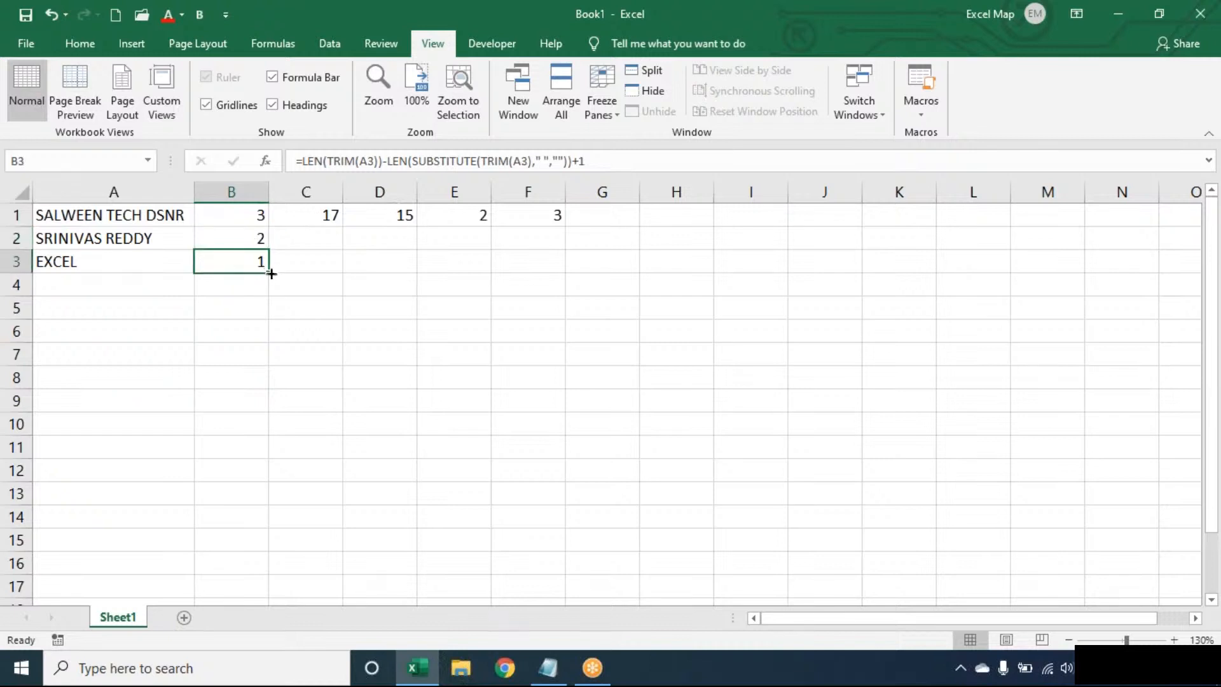
- Extend the word-count formula to B4 and inspect it, which returns 1 for blank A4
{"action": "left_click_drag", "start_coordinate": [269, 273], "coordinate": [267, 285]}
{"action": "left_click", "coordinate": [414, 265]}
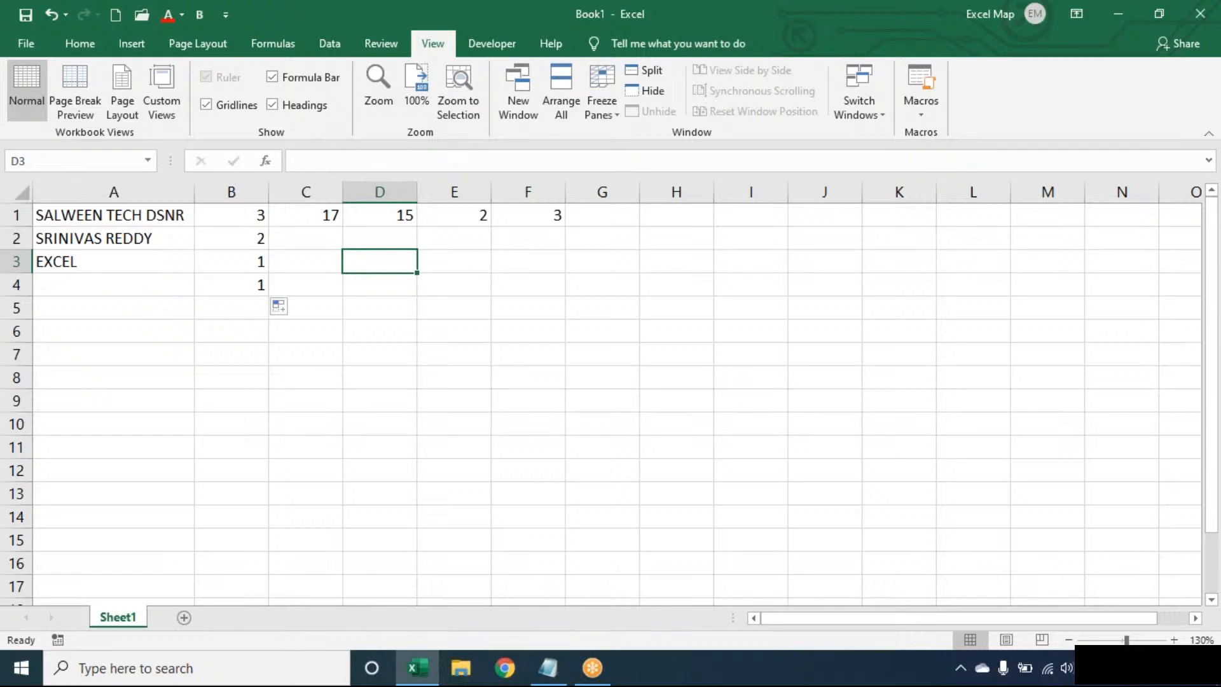
{"action": "key", "text": "Left"}
{"action": "key", "text": "Left"}
{"action": "key", "text": "Left"}
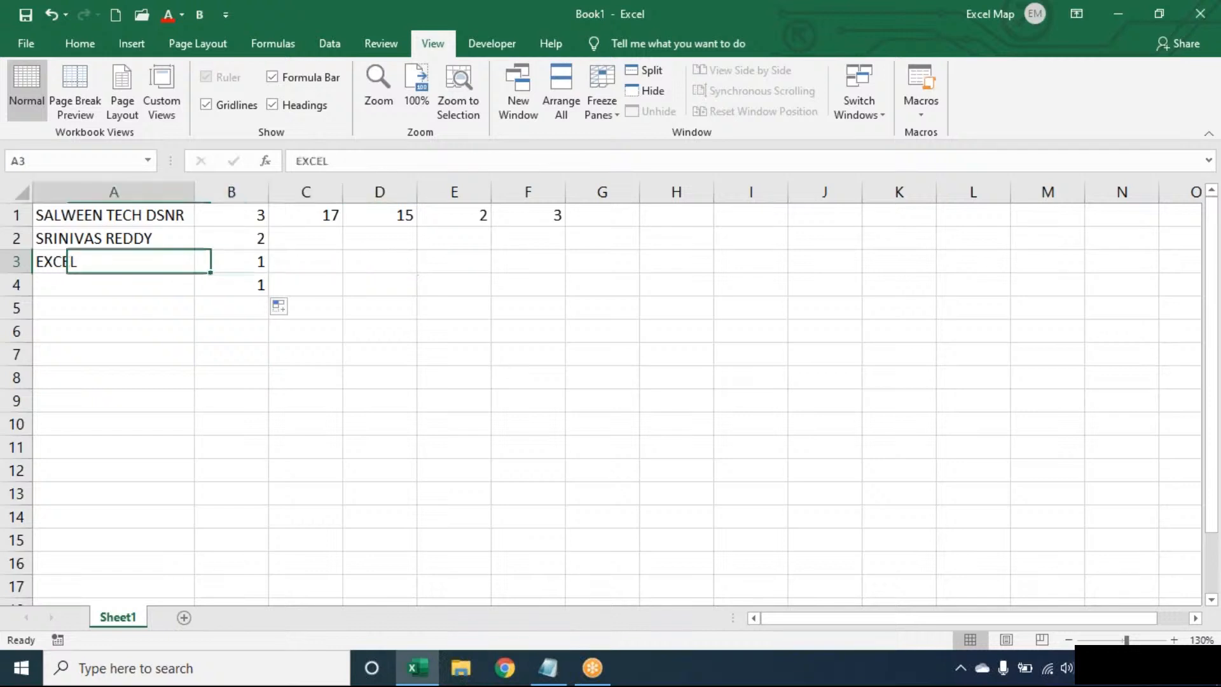
{"action": "key", "text": "Down"}
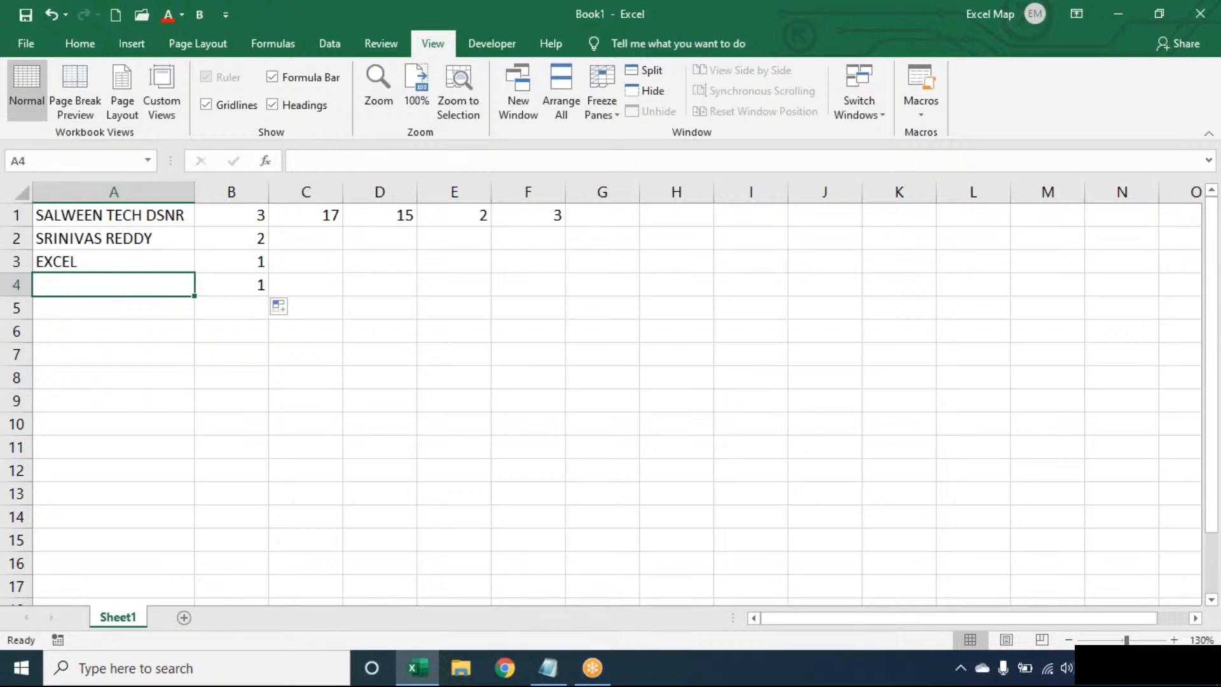
{"action": "key", "text": "Right"}
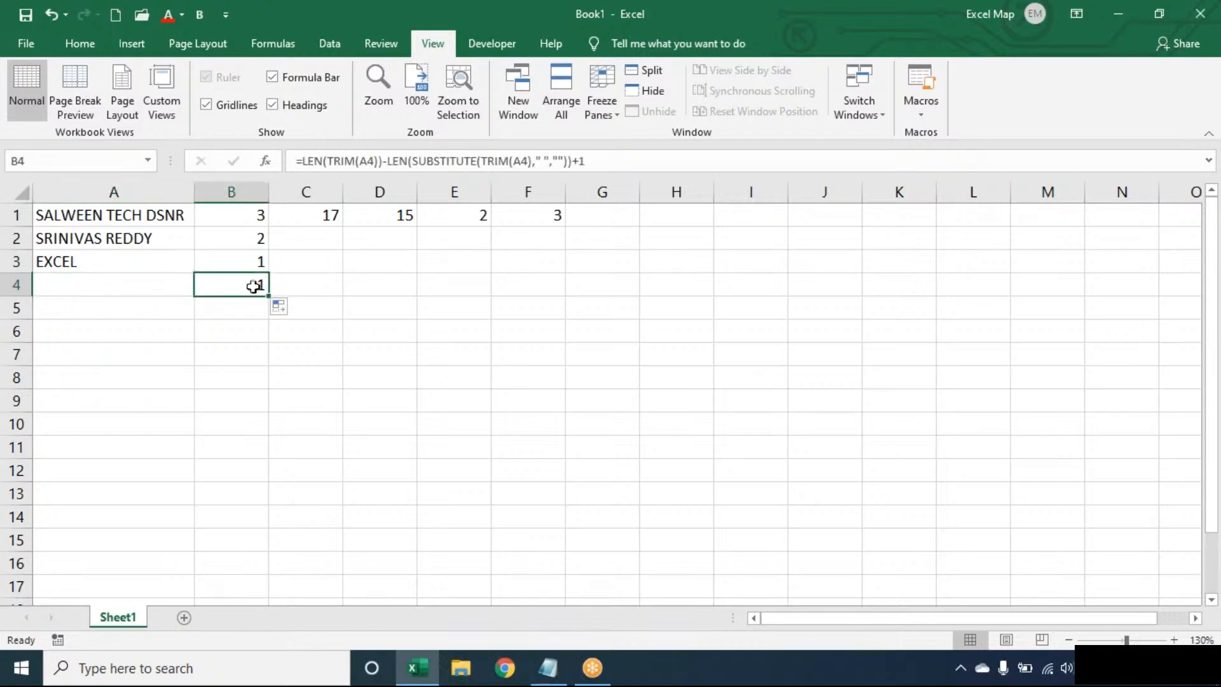
{"action": "double_click", "coordinate": [254, 284]}
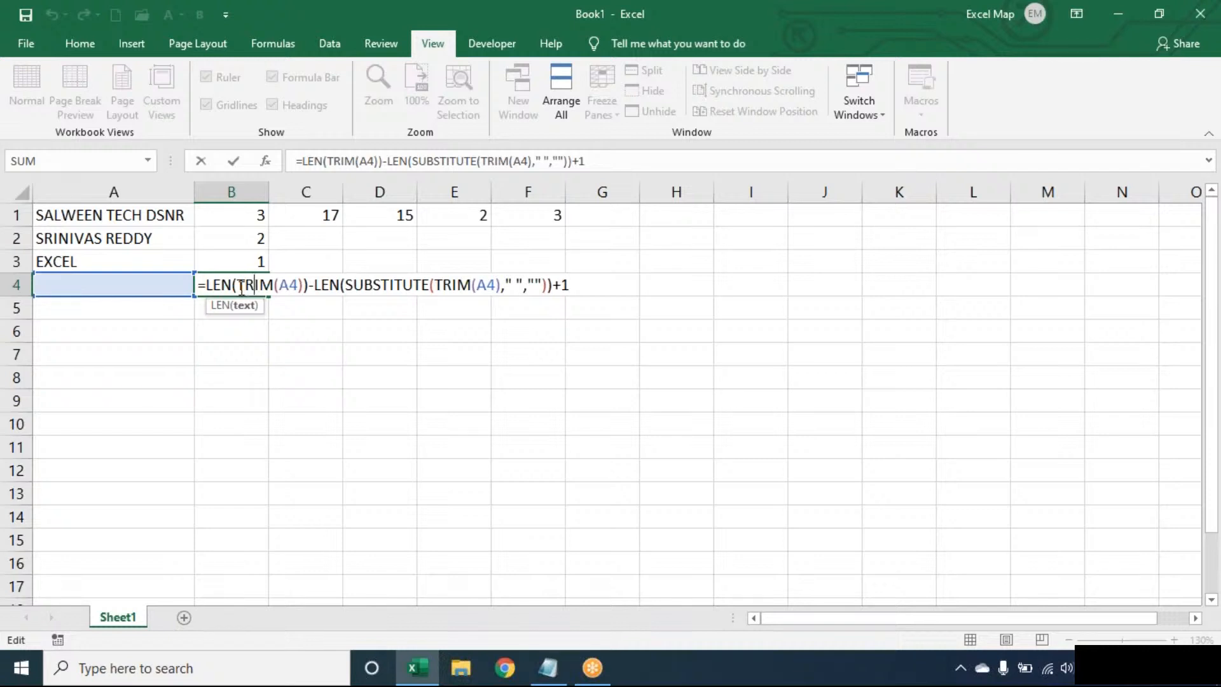
{"action": "left_click", "coordinate": [395, 284]}
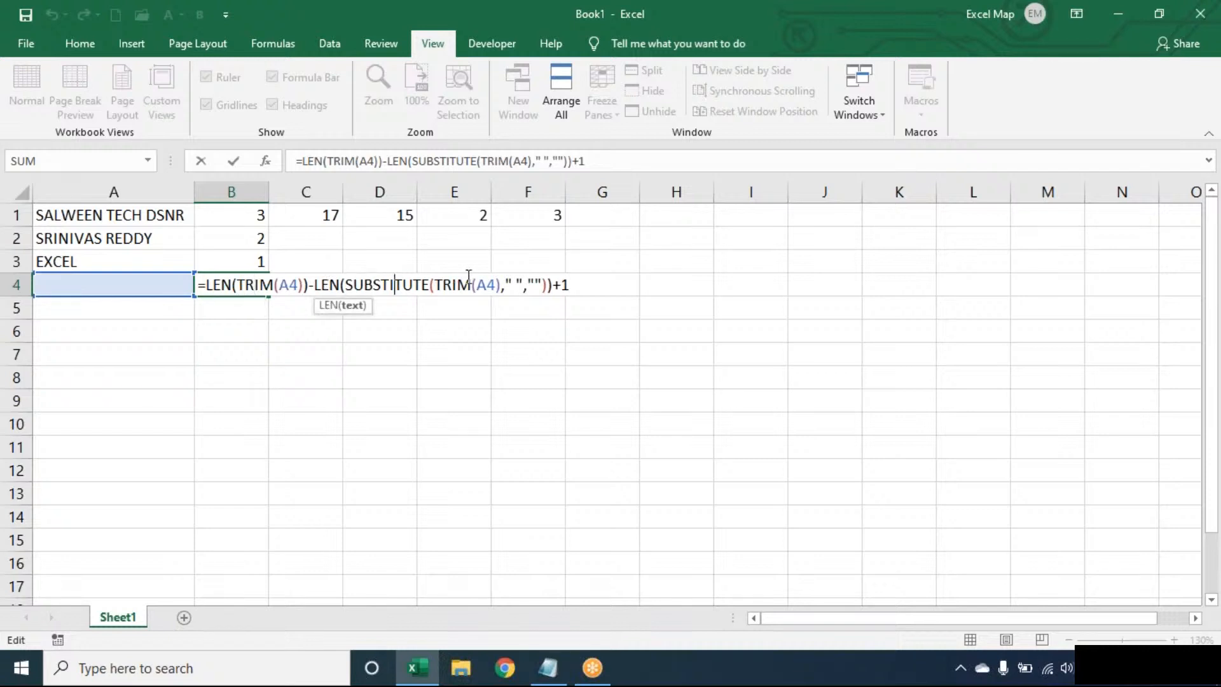
{"action": "left_click", "coordinate": [589, 282]}
{"action": "key", "text": "Return"}
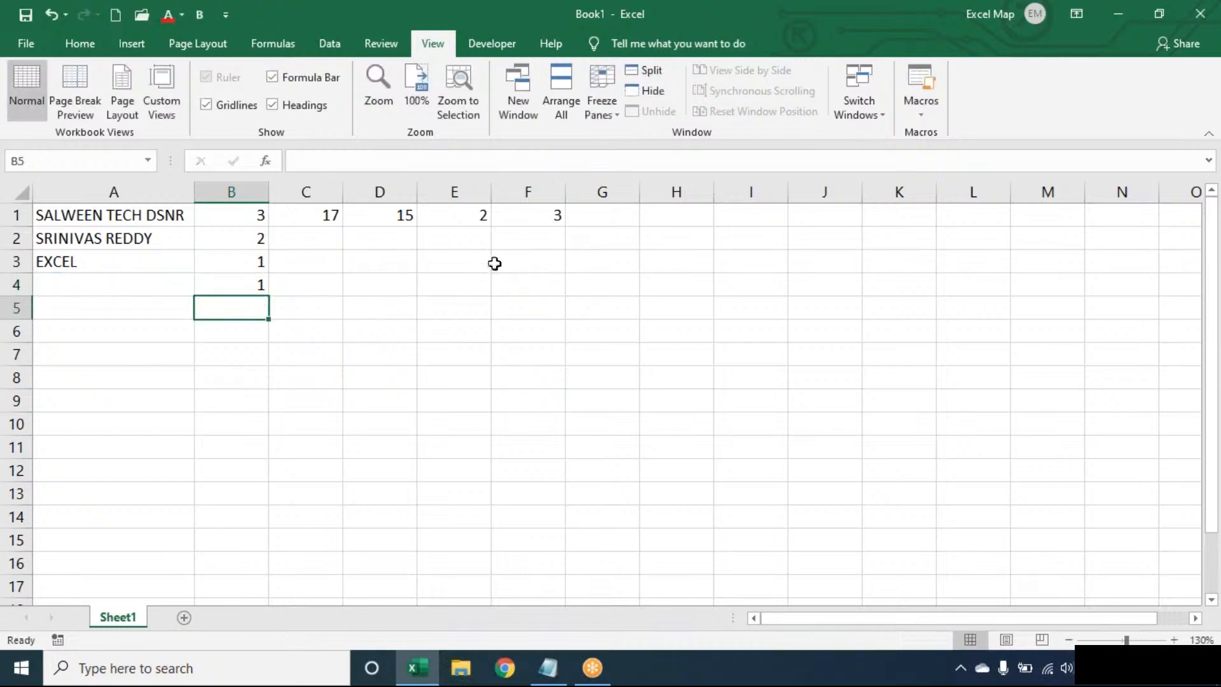
{"action": "double_click", "coordinate": [260, 208]}
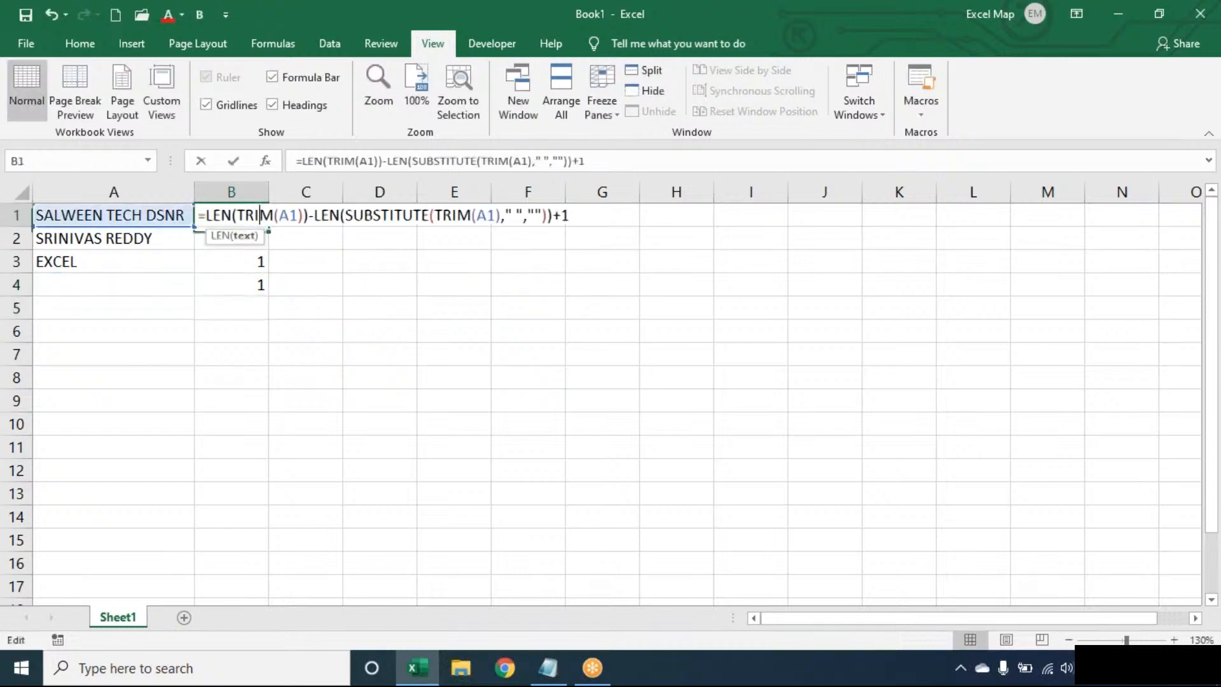
- Wrap B1's formula in IF(LEN(TRIM(A1))>0,…,0) so blank text returns 0
{"action": "left_click", "coordinate": [207, 215]}
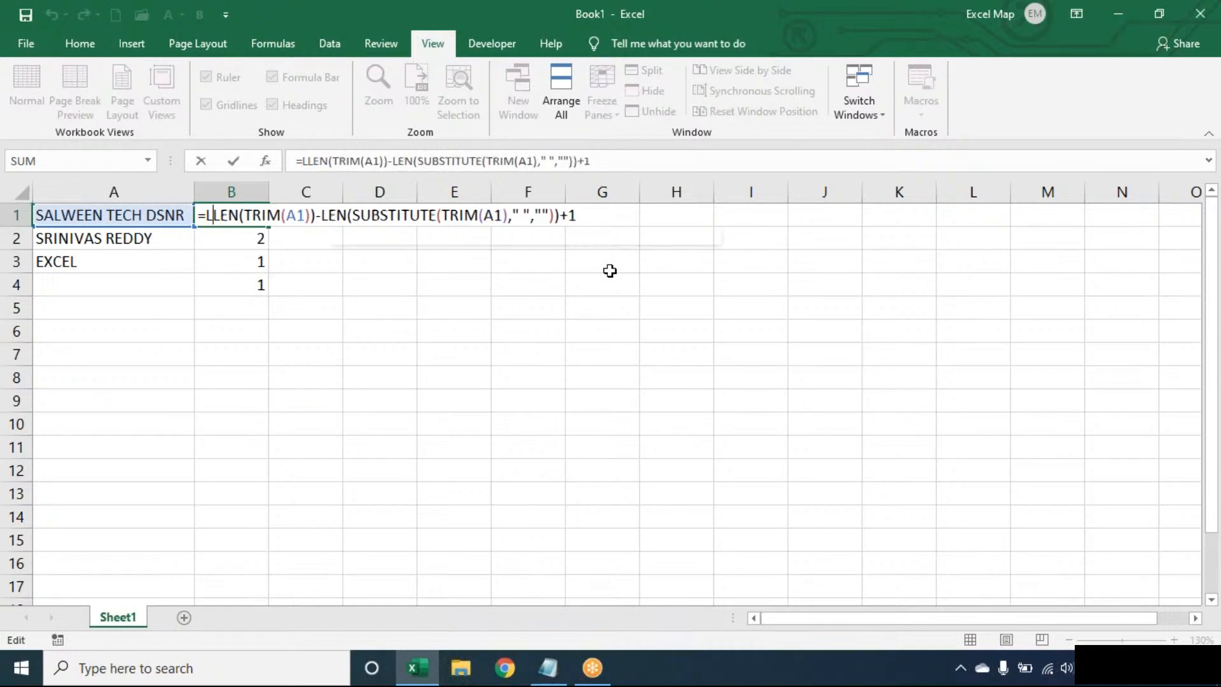
{"action": "type", "text": "LEN(TRIM(A1"}
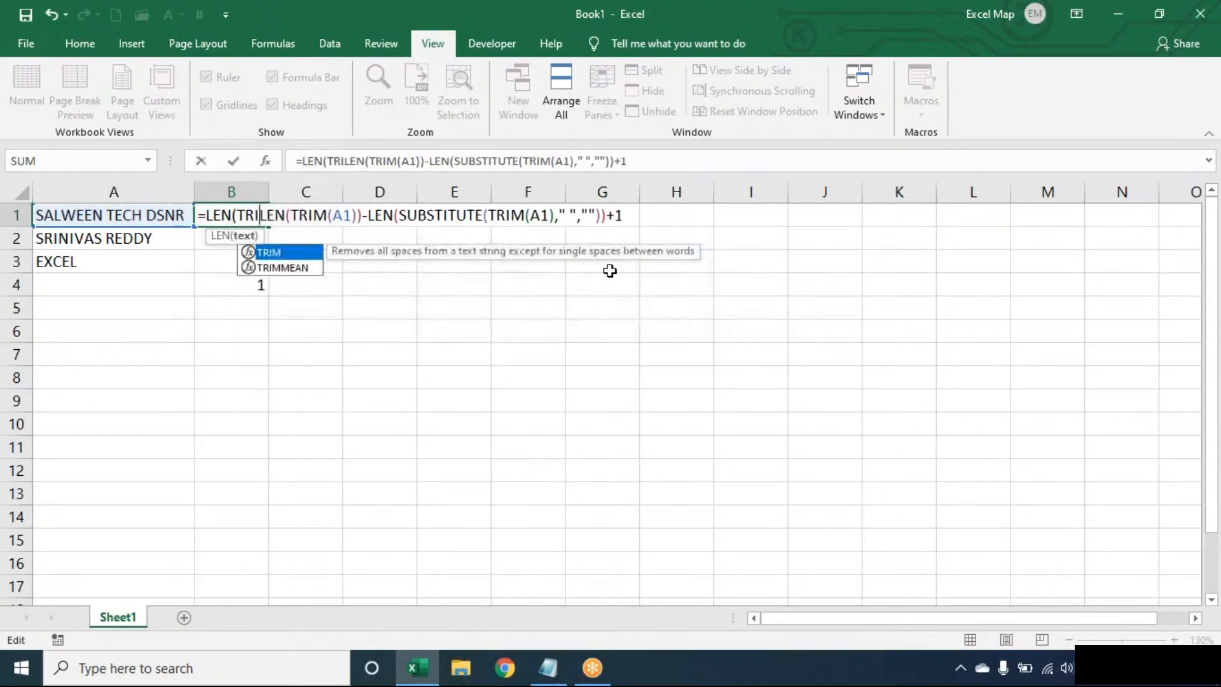
{"action": "type", "text": "))>0,"}
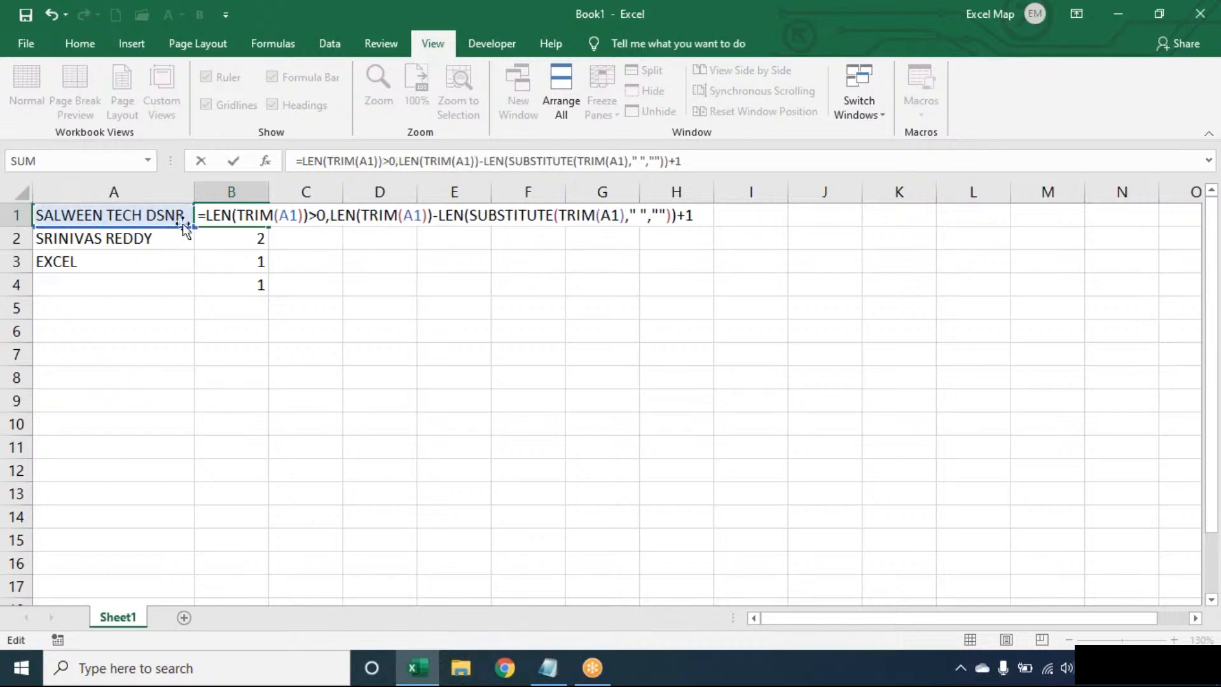
{"action": "left_click", "coordinate": [206, 215]}
{"action": "type", "text": "IF("}
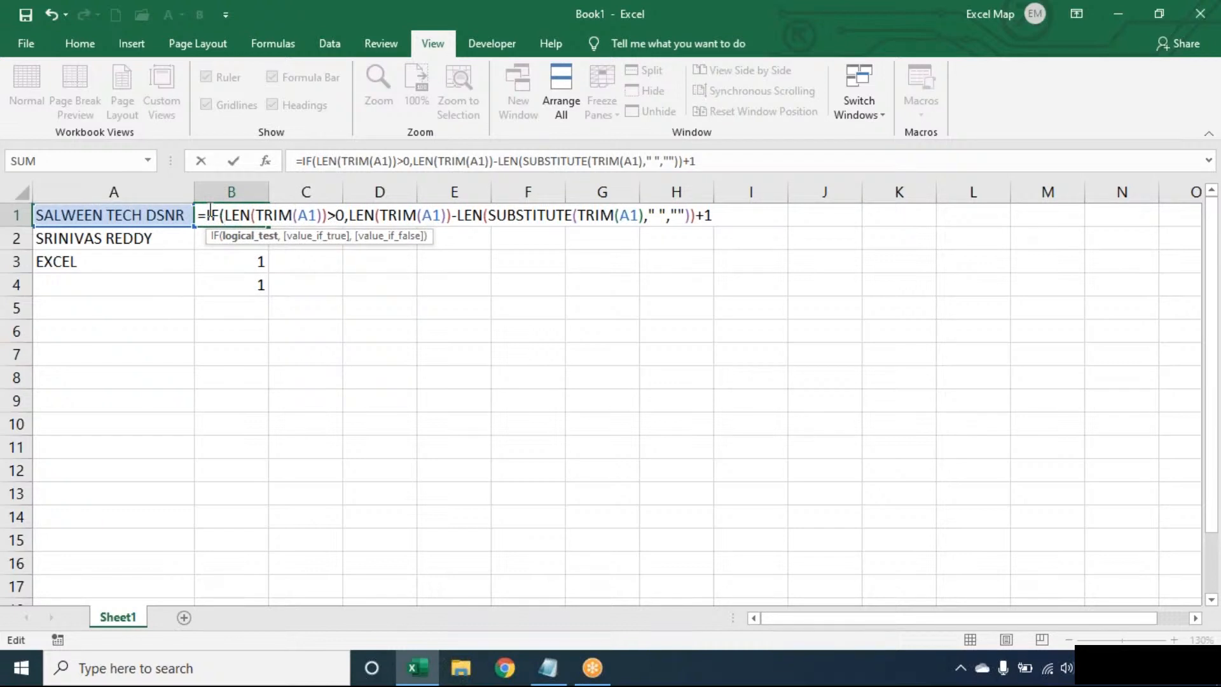
{"action": "left_click", "coordinate": [725, 213]}
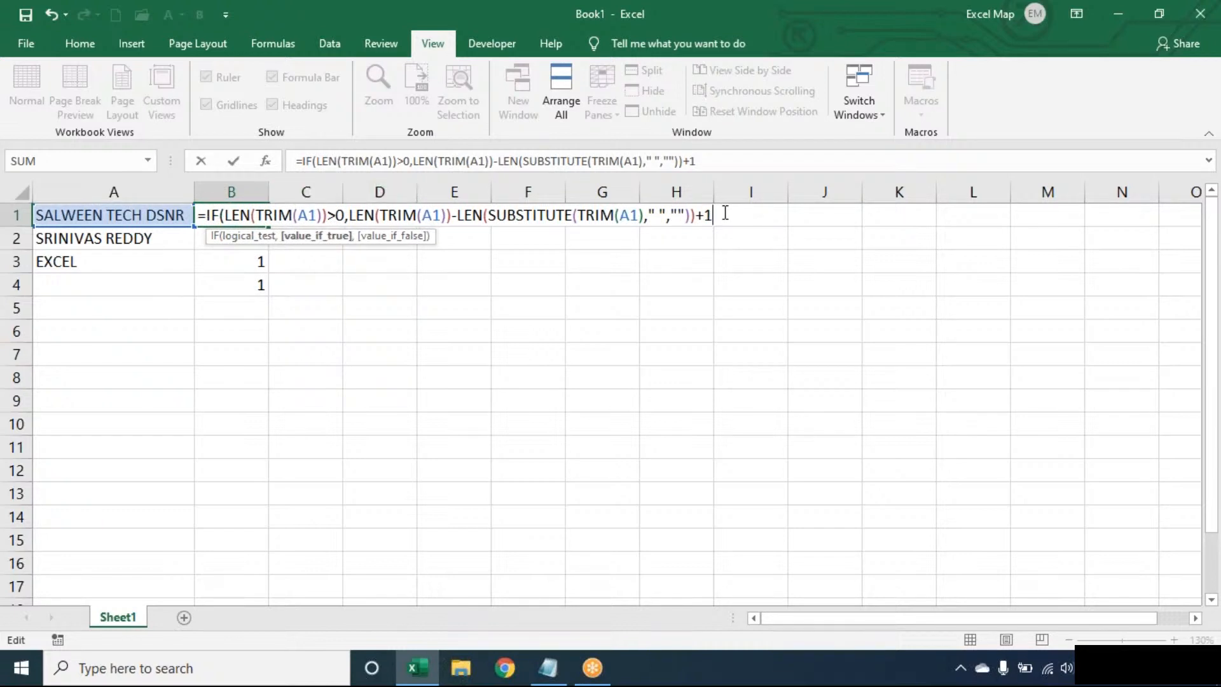
{"action": "type", "text": ",0)"}
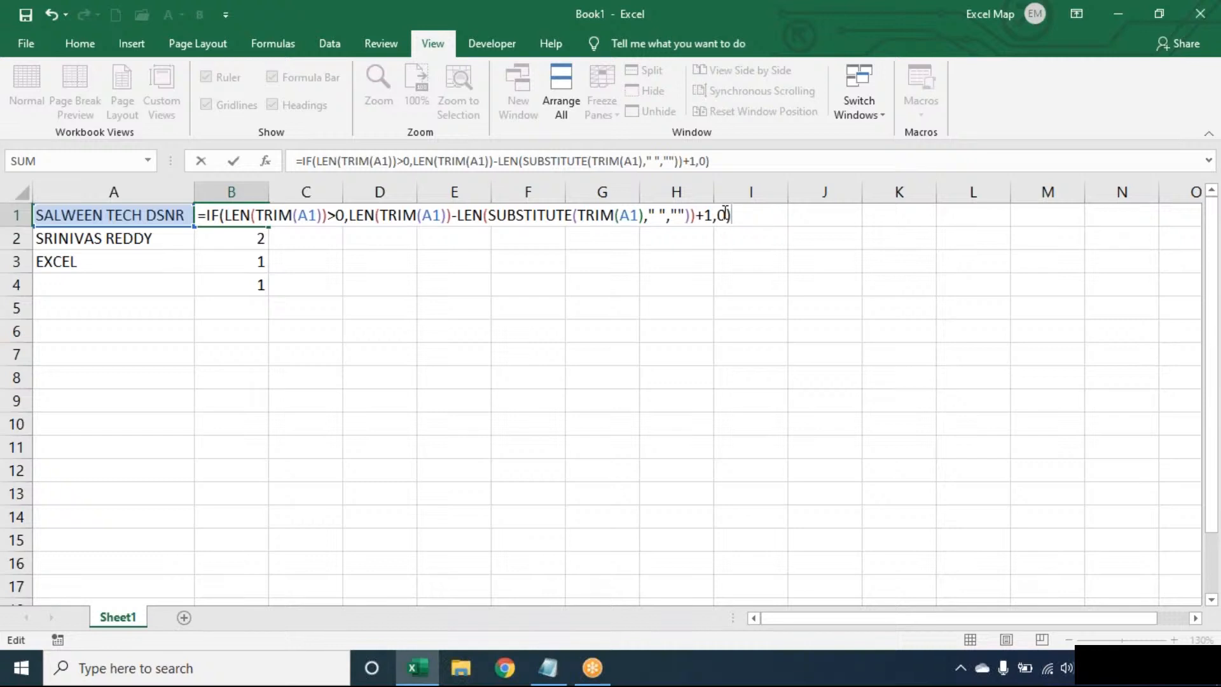
{"action": "key", "text": "Return"}
- Fill B1's formula down to B4 and confirm B4 now shows 0
{"action": "left_click", "coordinate": [266, 218]}
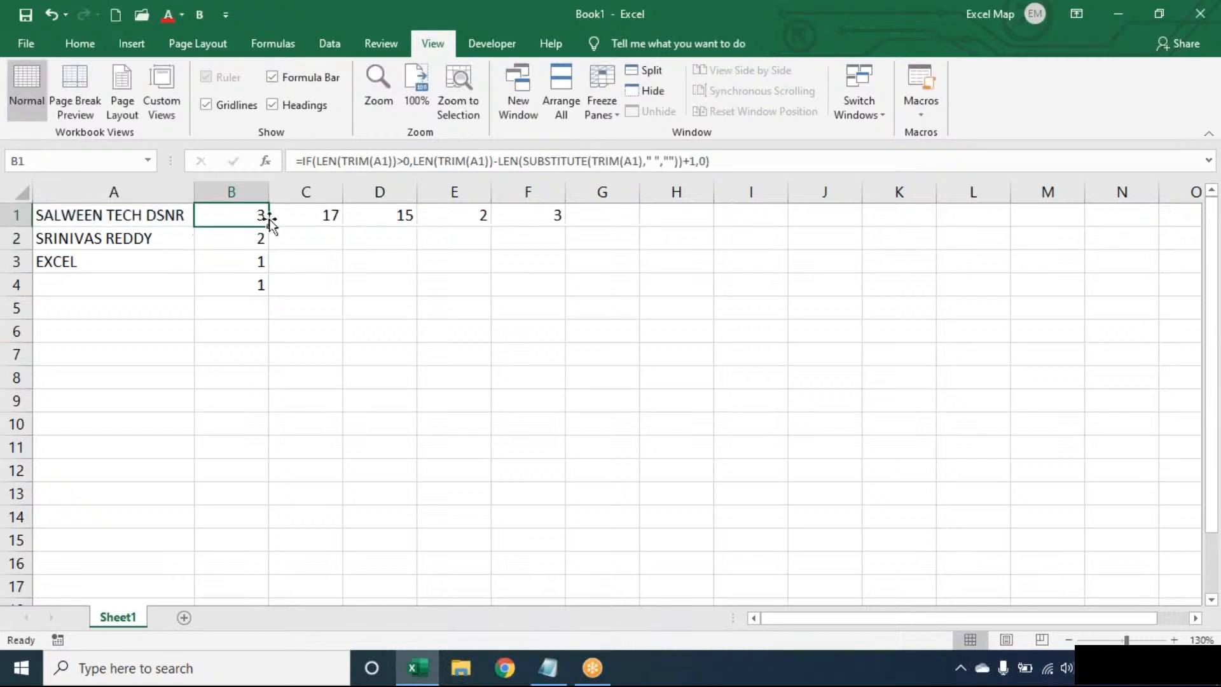
{"action": "double_click", "coordinate": [270, 220]}
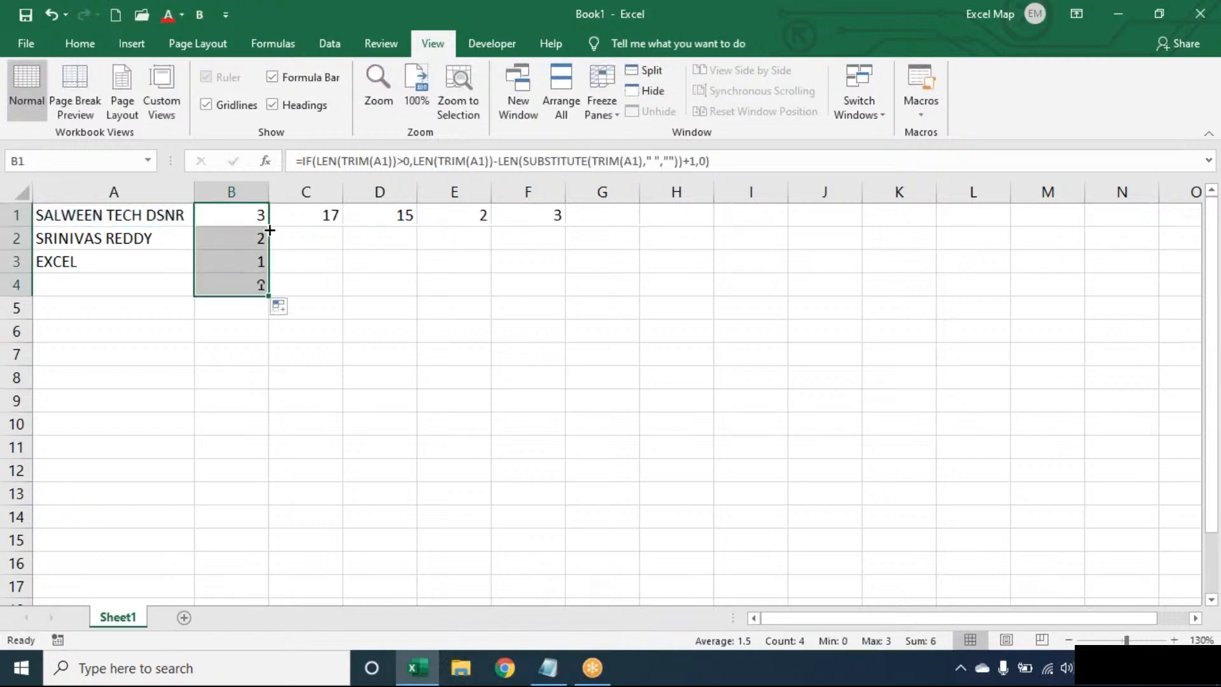
{"action": "left_click", "coordinate": [155, 287]}
{"action": "left_click", "coordinate": [246, 284]}
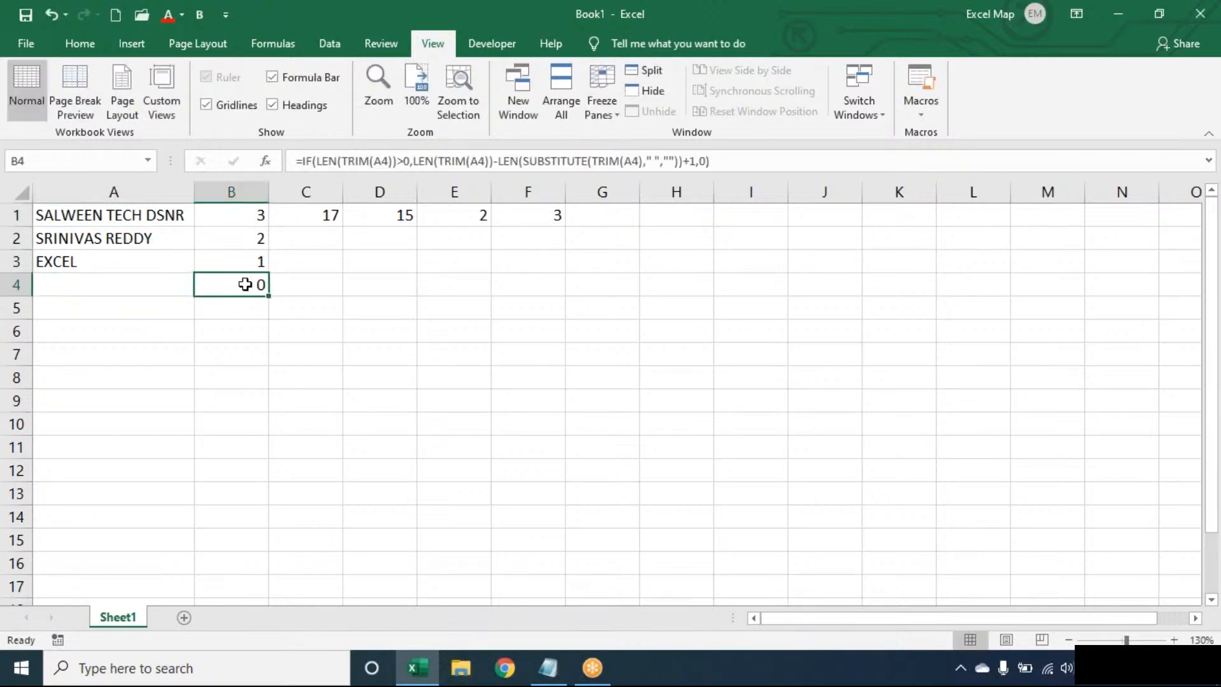
- Highlight the TRIM and SUBSTITUTE parts of B1's IF formula, then return to Notepad
{"action": "double_click", "coordinate": [237, 210]}
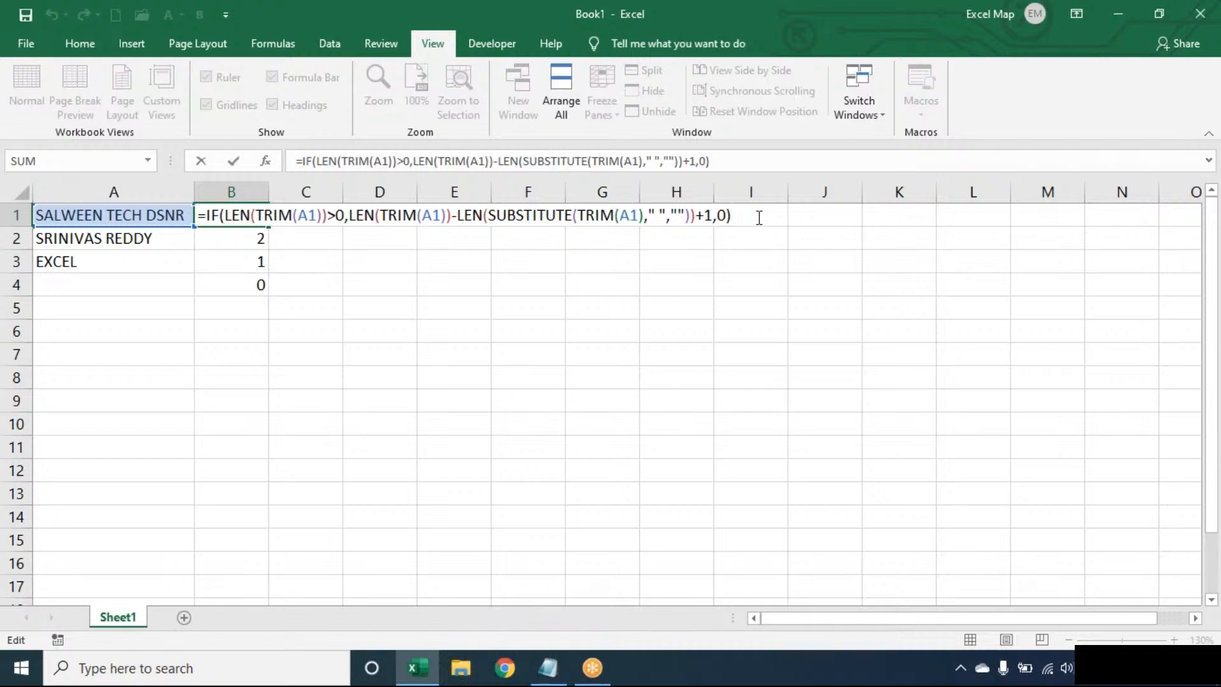
{"action": "left_click", "coordinate": [399, 214]}
{"action": "double_click", "coordinate": [398, 215]}
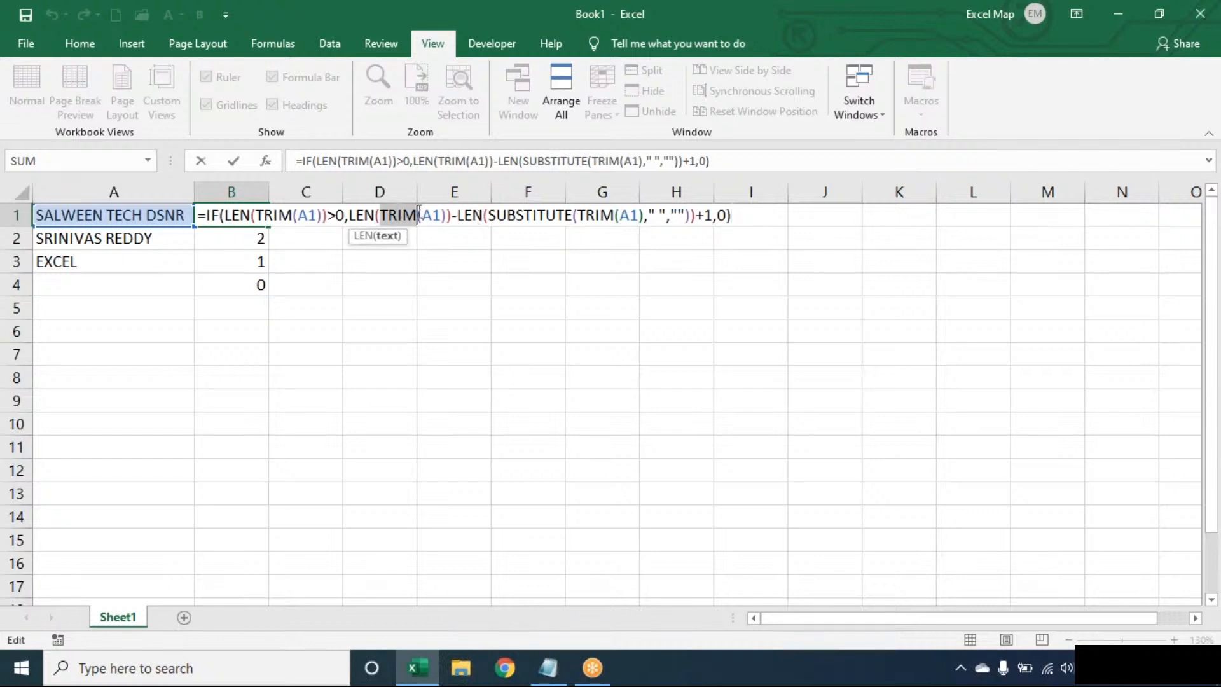
{"action": "double_click", "coordinate": [514, 214]}
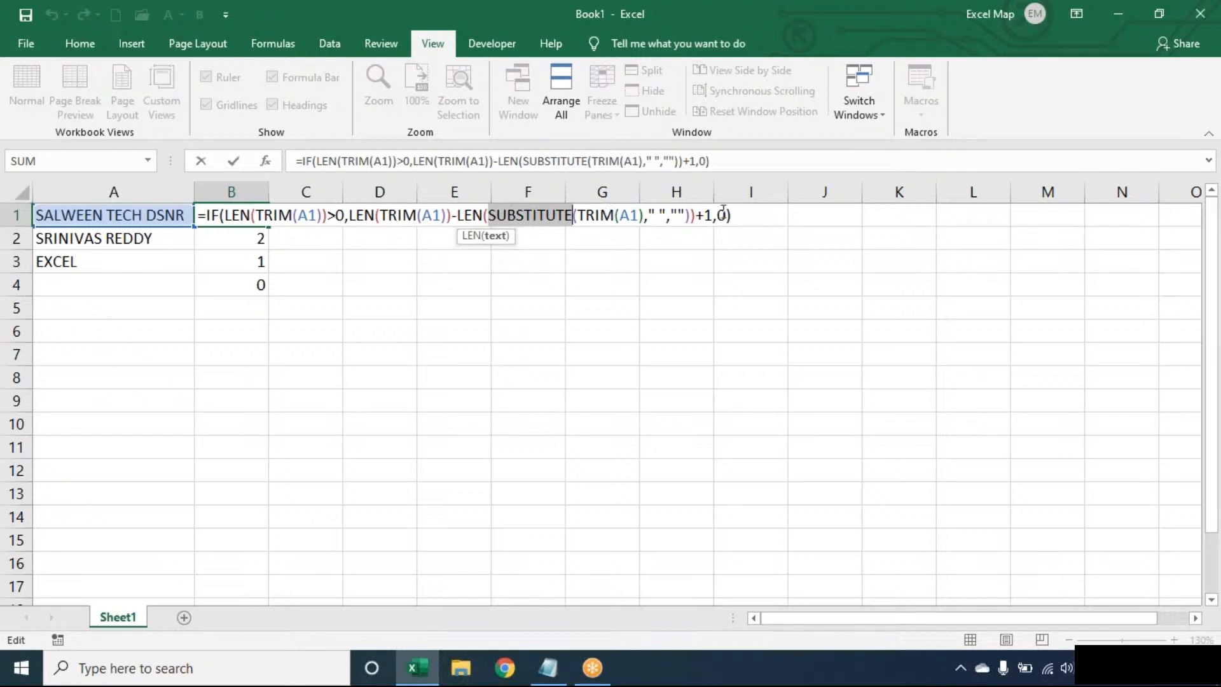
{"action": "left_click", "coordinate": [748, 214]}
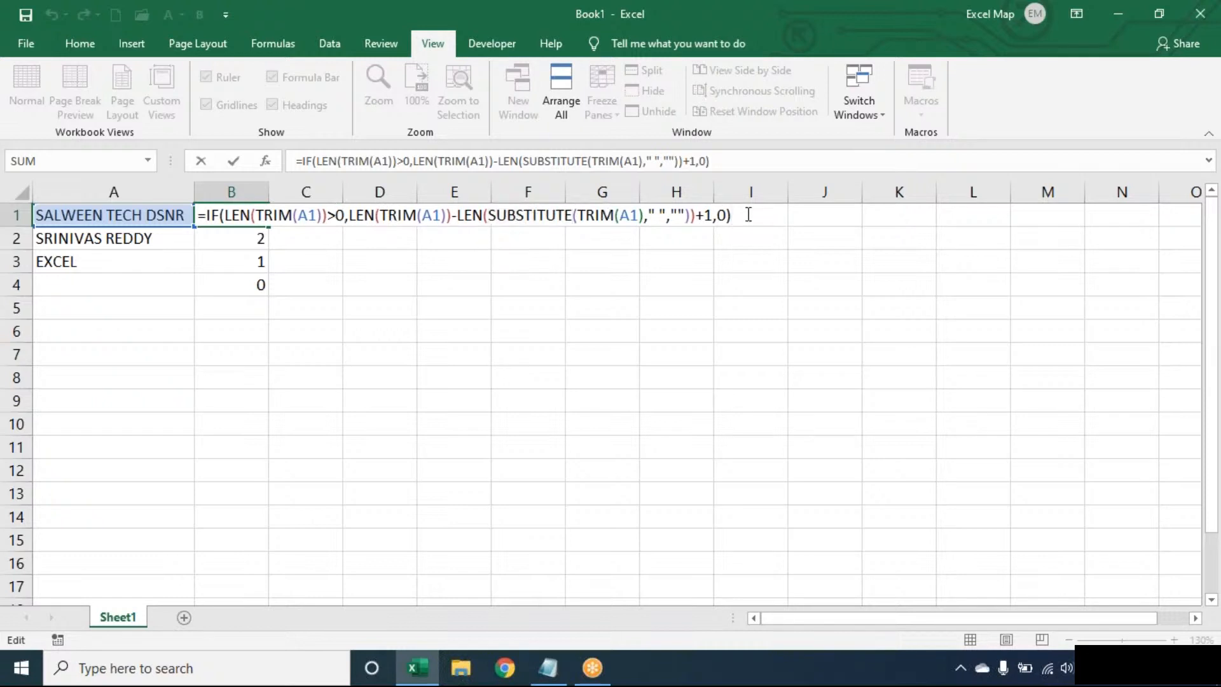
{"action": "left_click", "coordinate": [538, 678]}
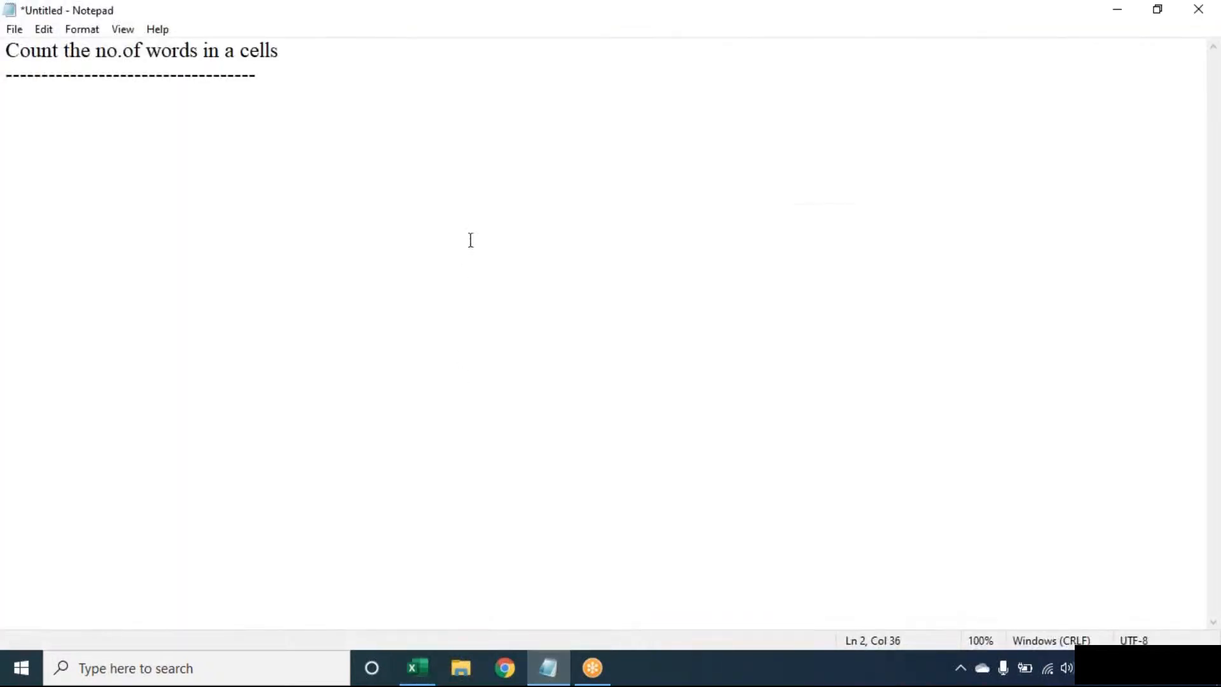
- Change the Notepad heading to 'Count the no.of words in a cell' and return to Excel
{"action": "left_click", "coordinate": [406, 49]}
{"action": "key", "text": "BackSpace"}
{"action": "left_click", "coordinate": [549, 668]}
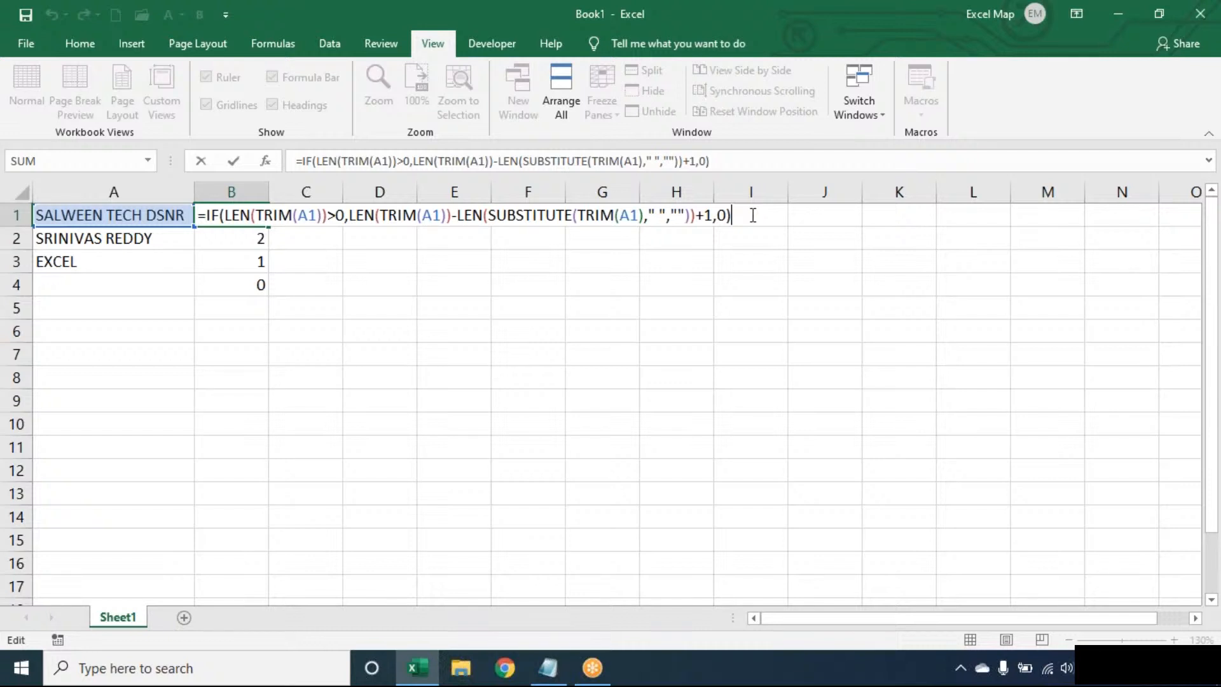
- Commit B1's formula, then clear all results from B1:F4, keeping only the text in A1:A3
{"action": "key", "text": "Return"}
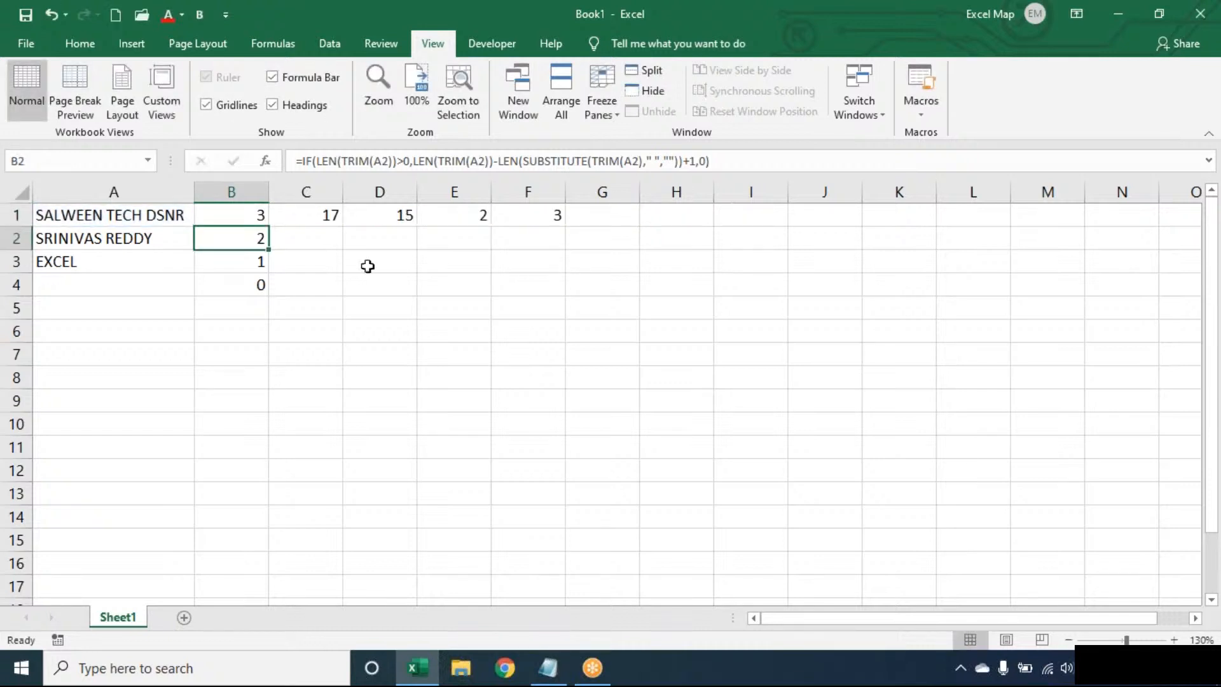
{"action": "left_click", "coordinate": [252, 220]}
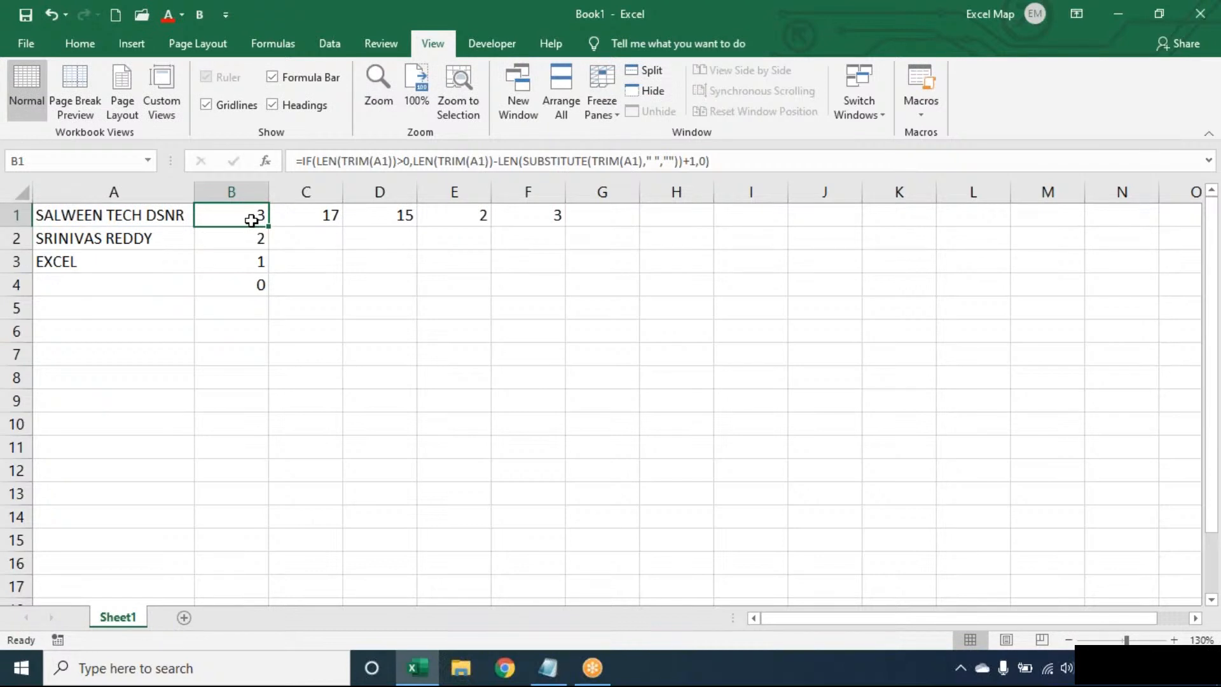
{"action": "key", "text": "ctrl+shift+End"}
{"action": "key", "text": "Delete"}
{"action": "left_click", "coordinate": [250, 220]}
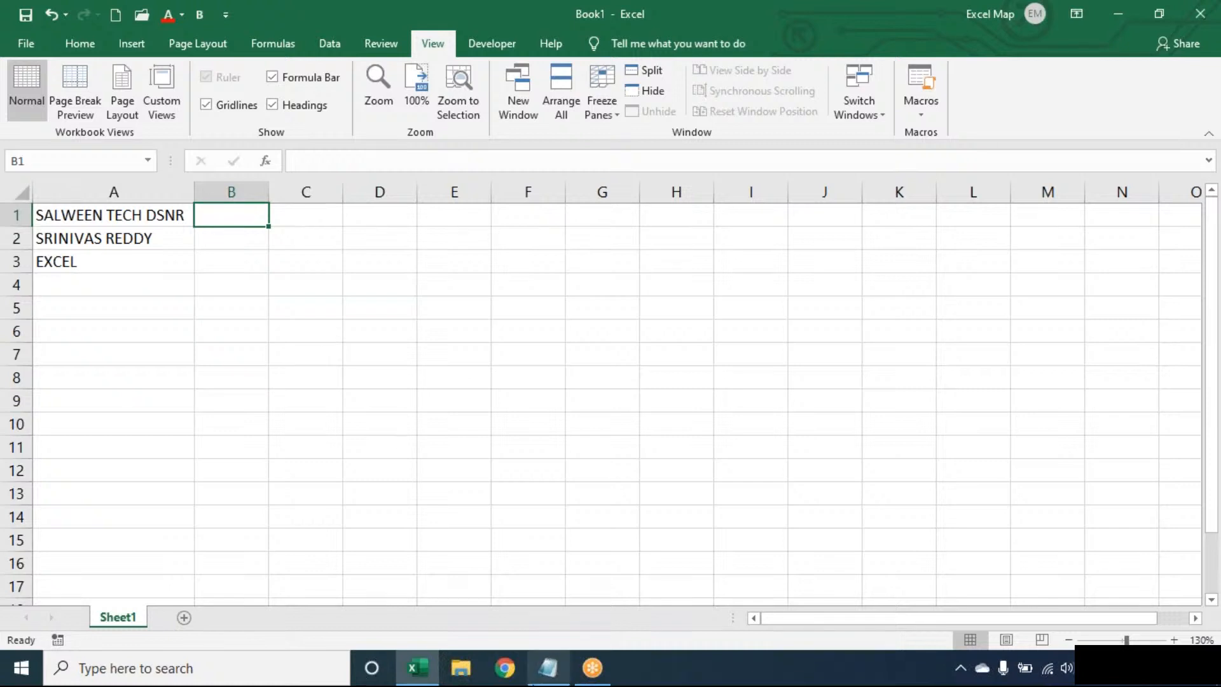
- Add an 'Extract Last Word:' heading with blank lines beneath it in the Notepad notes
{"action": "left_click", "coordinate": [534, 682]}
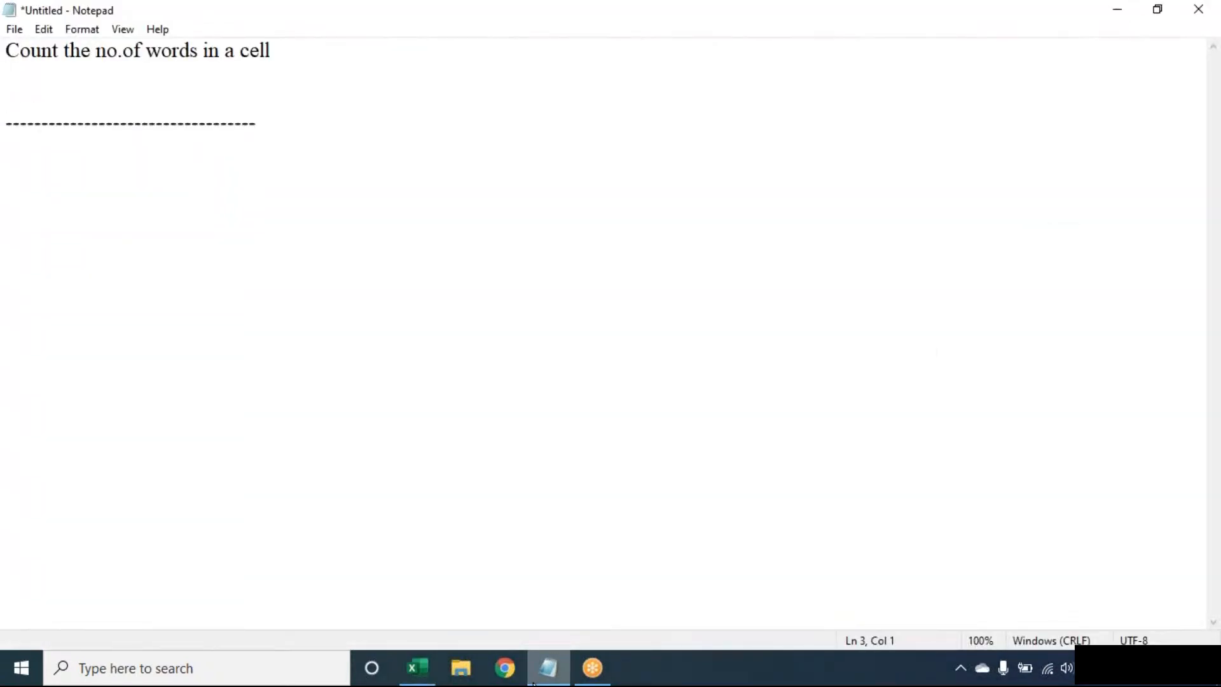
{"action": "key", "text": "BackSpace"}
{"action": "key", "text": "Down"}
{"action": "key", "text": "Return"}
{"action": "key", "text": "Return"}
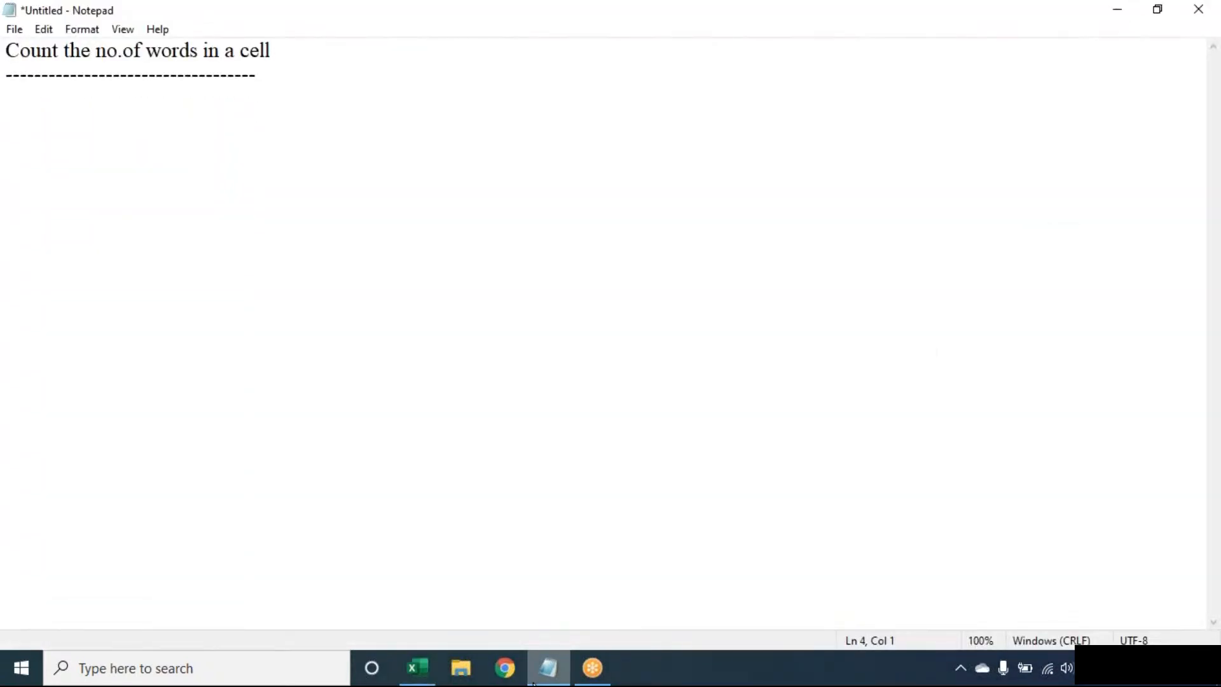
{"action": "type", "text": "Extract L"}
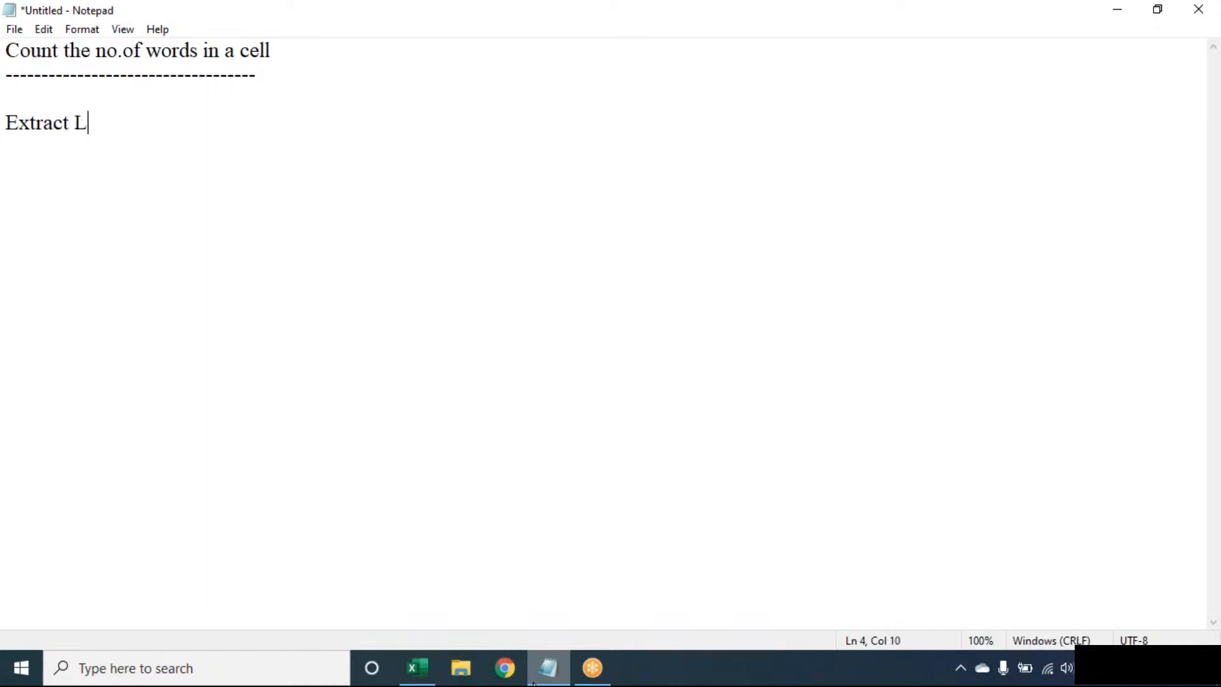
{"action": "type", "text": "ast Word"}
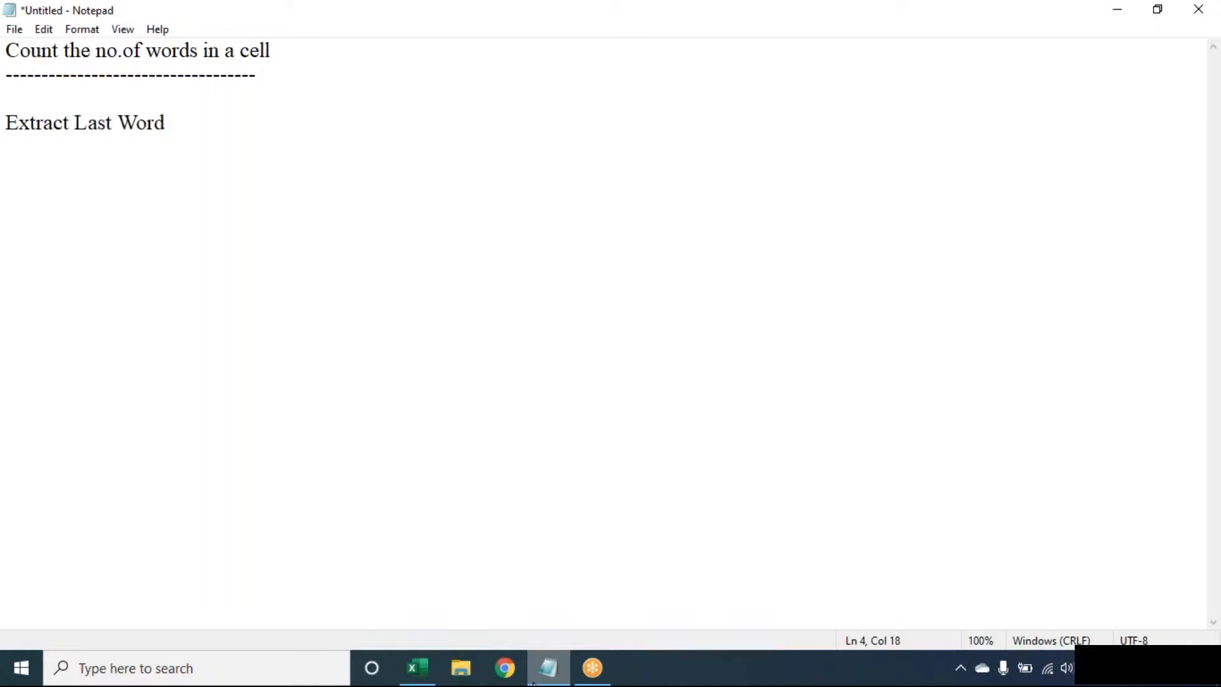
{"action": "type", "text": ":"}
{"action": "key", "text": "Return"}
{"action": "left_click", "coordinate": [853, 31]}
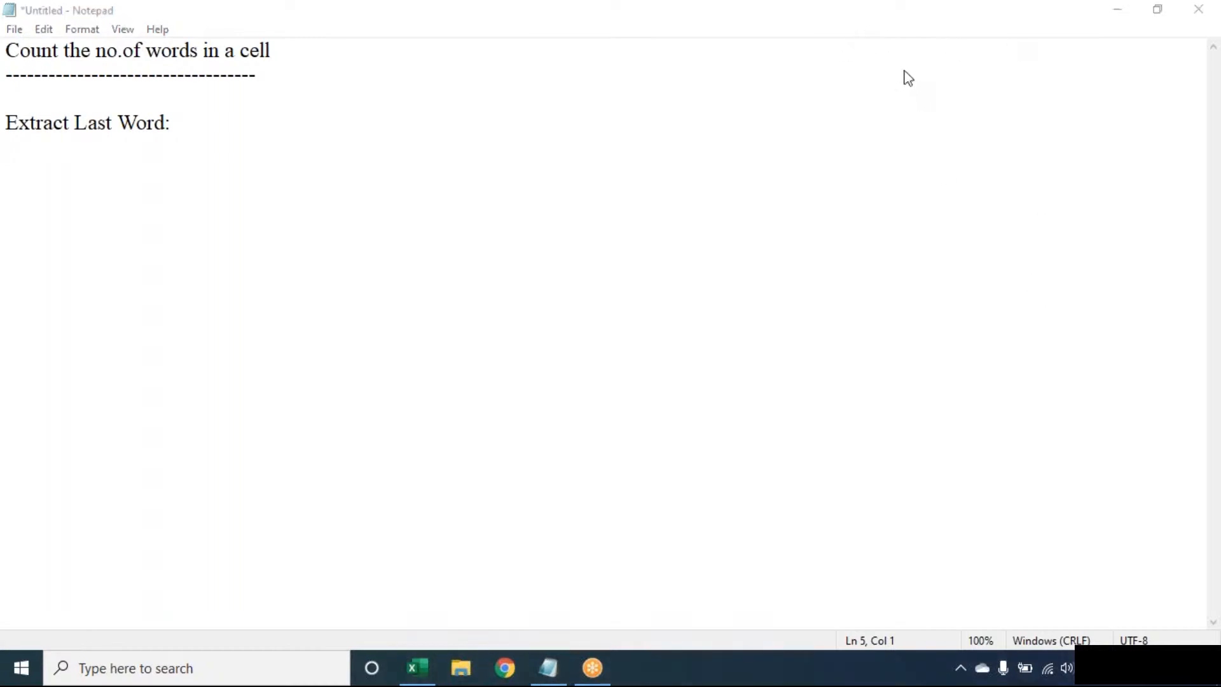
{"action": "key", "text": "alt+Tab"}
{"action": "key", "text": "Return"}
{"action": "key", "text": "Return"}
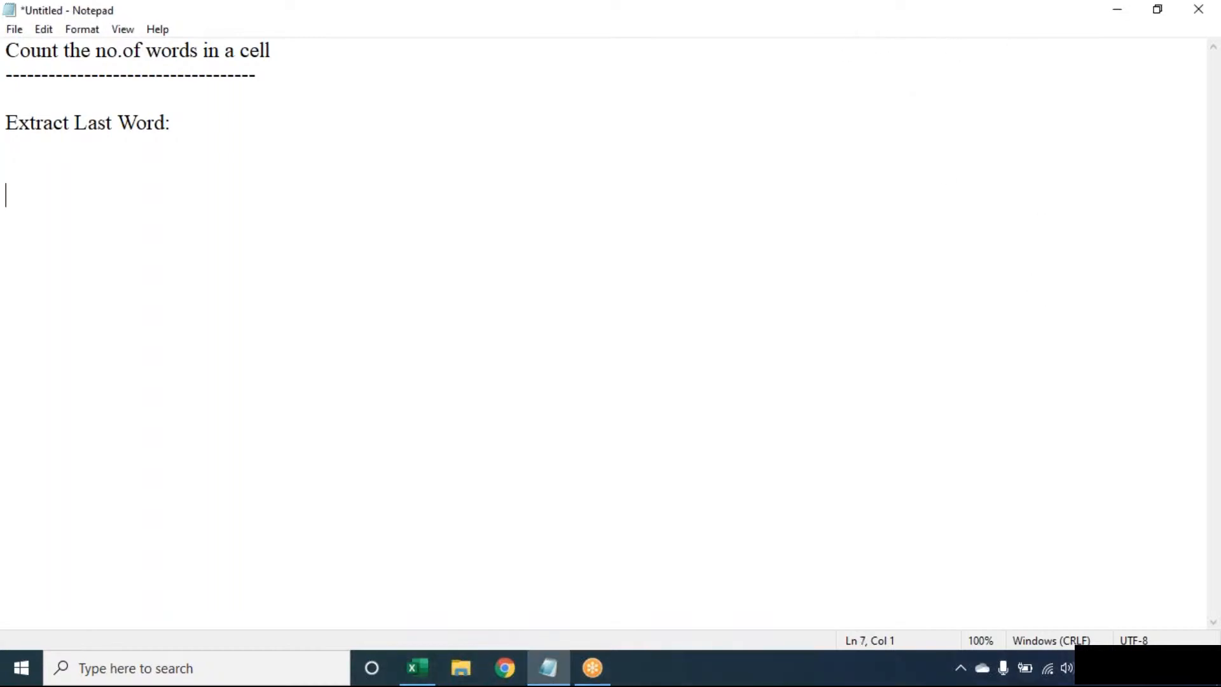
{"action": "key", "text": "alt+Tab"}
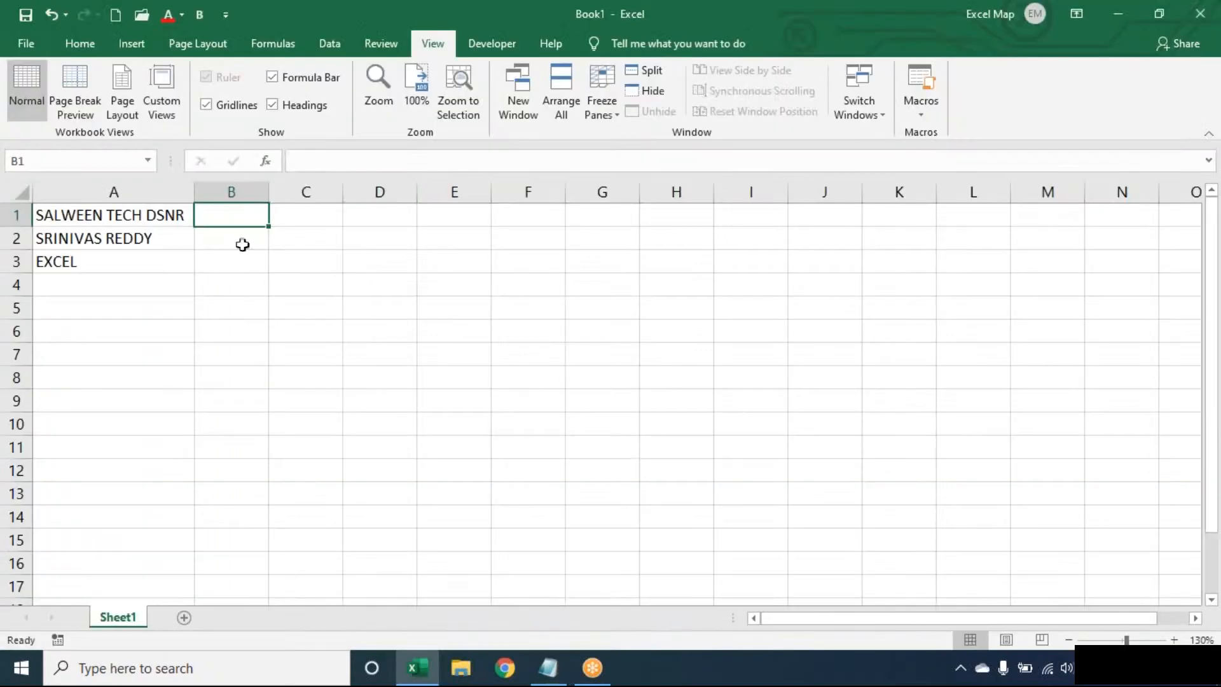
- Enter =SUBSTITUTE(A1," ",REPT(" ",100)) in B1 to pad each space to 100 spaces
{"action": "type", "text": "=su"}
{"action": "key", "text": "Tab"}
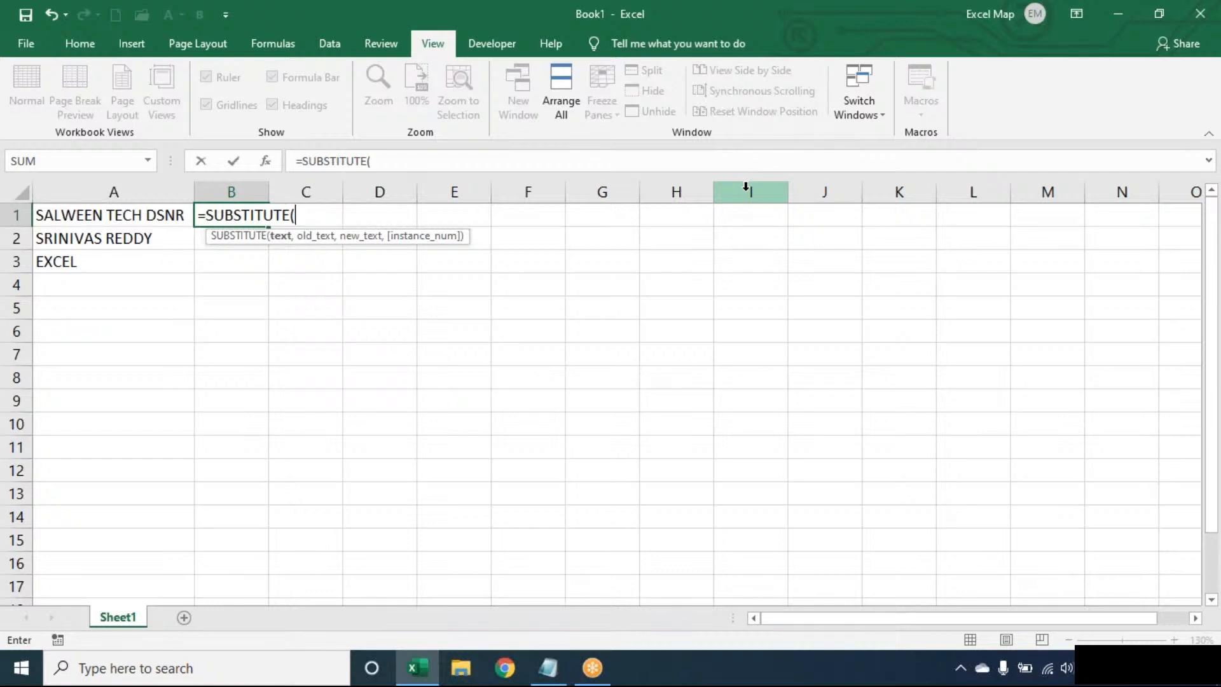
{"action": "type", "text": "A1"}
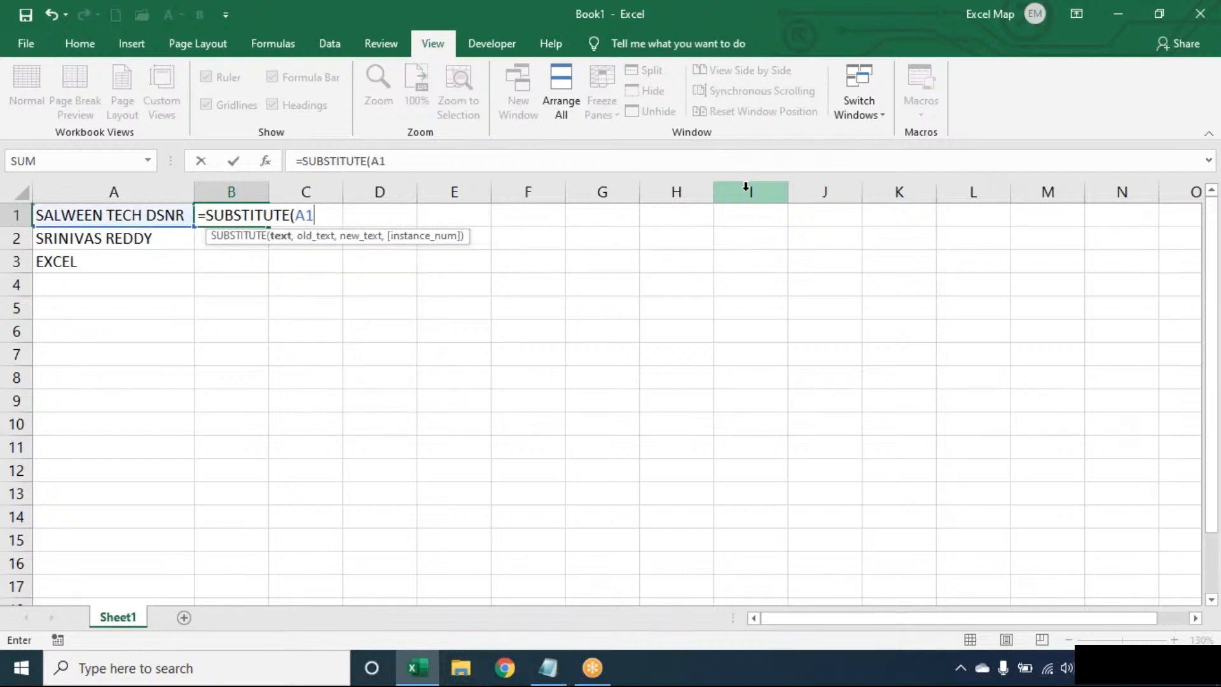
{"action": "type", "text": ",\" \","}
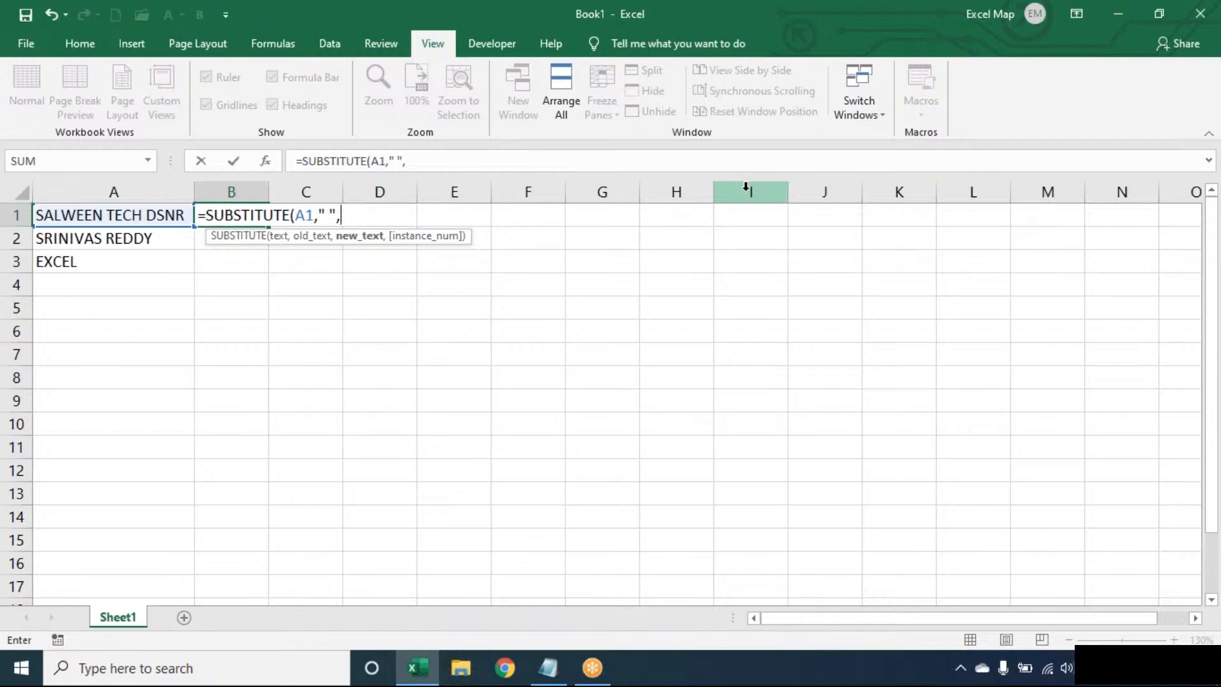
{"action": "type", "text": "REPT("}
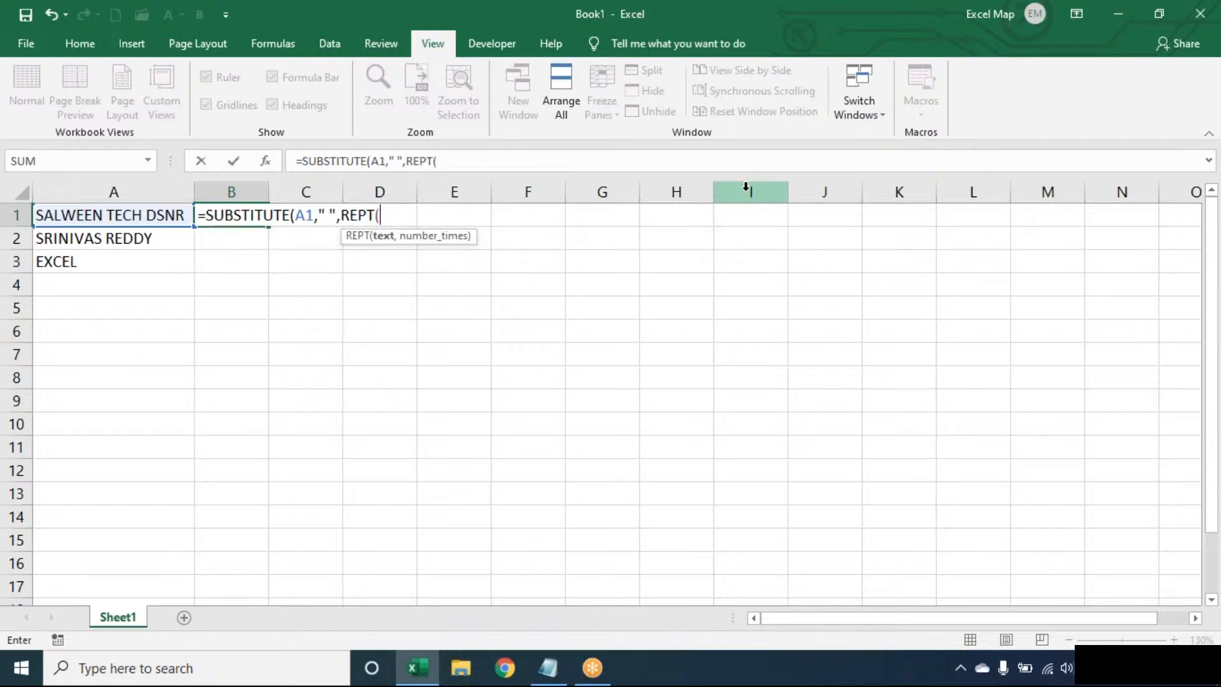
{"action": "type", "text": "\" \",100)"}
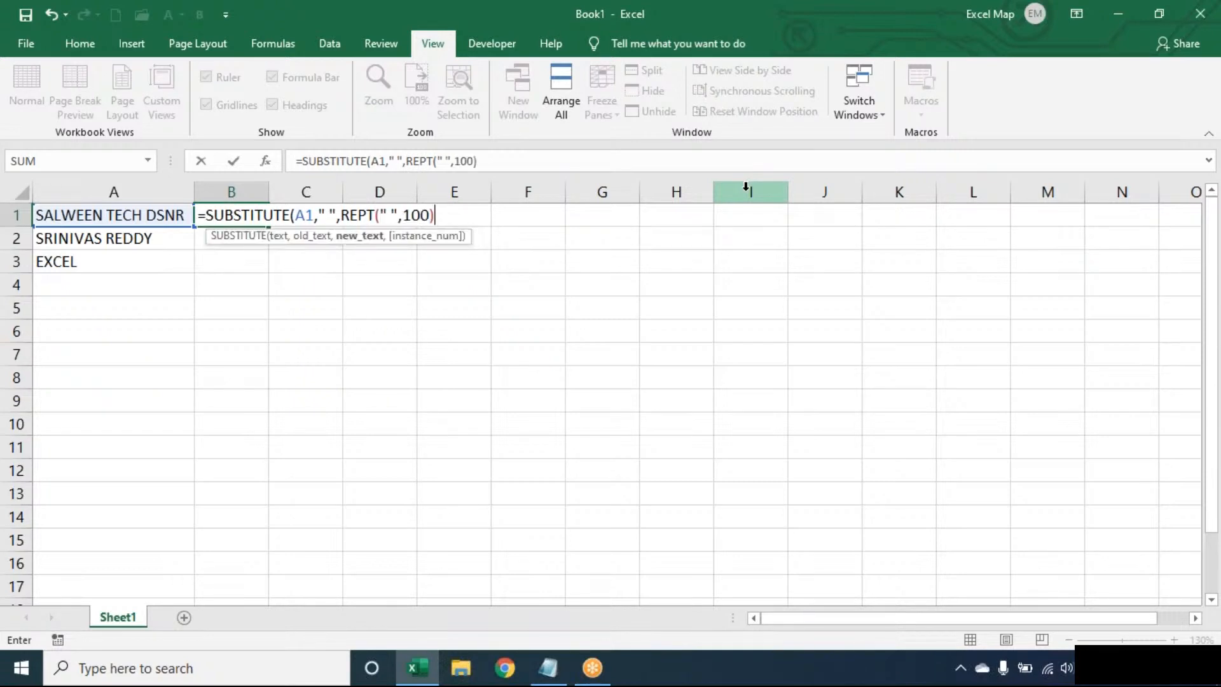
{"action": "type", "text": ")"}
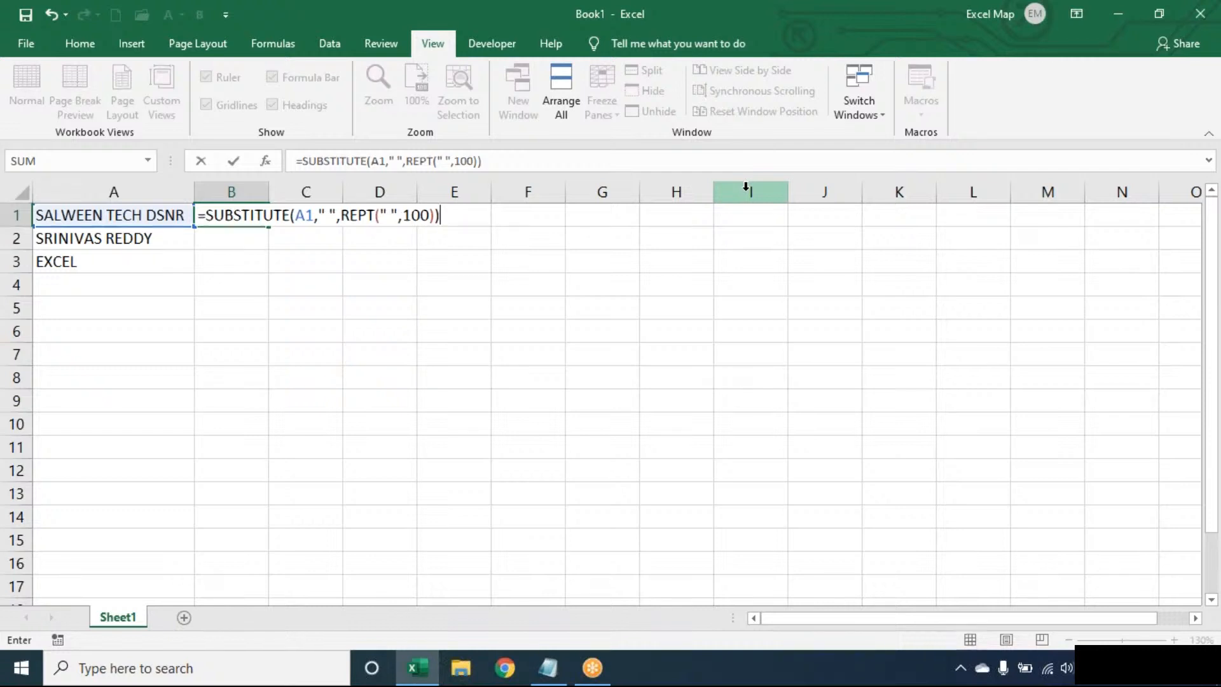
{"action": "key", "text": "Return"}
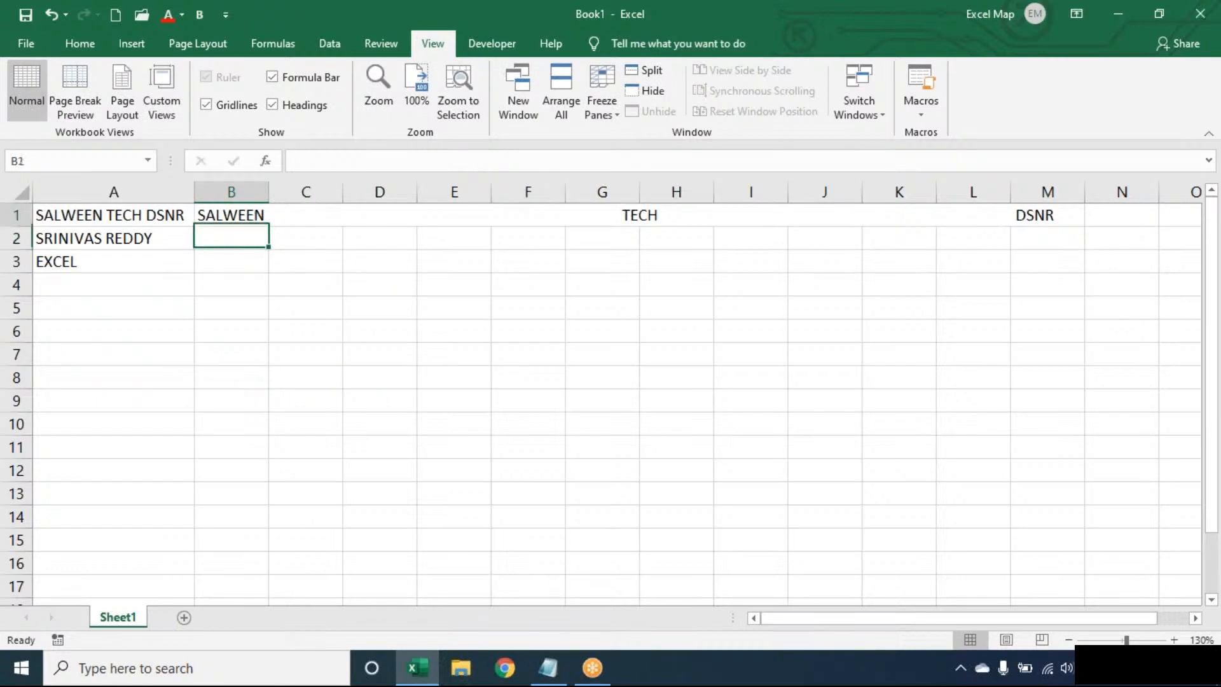
- Change B1 to =RIGHT(SUBSTITUTE(A1," ",REPT(" ",100)),100) so only DSNR remains visible
{"action": "double_click", "coordinate": [254, 217]}
{"action": "left_click", "coordinate": [474, 215]}
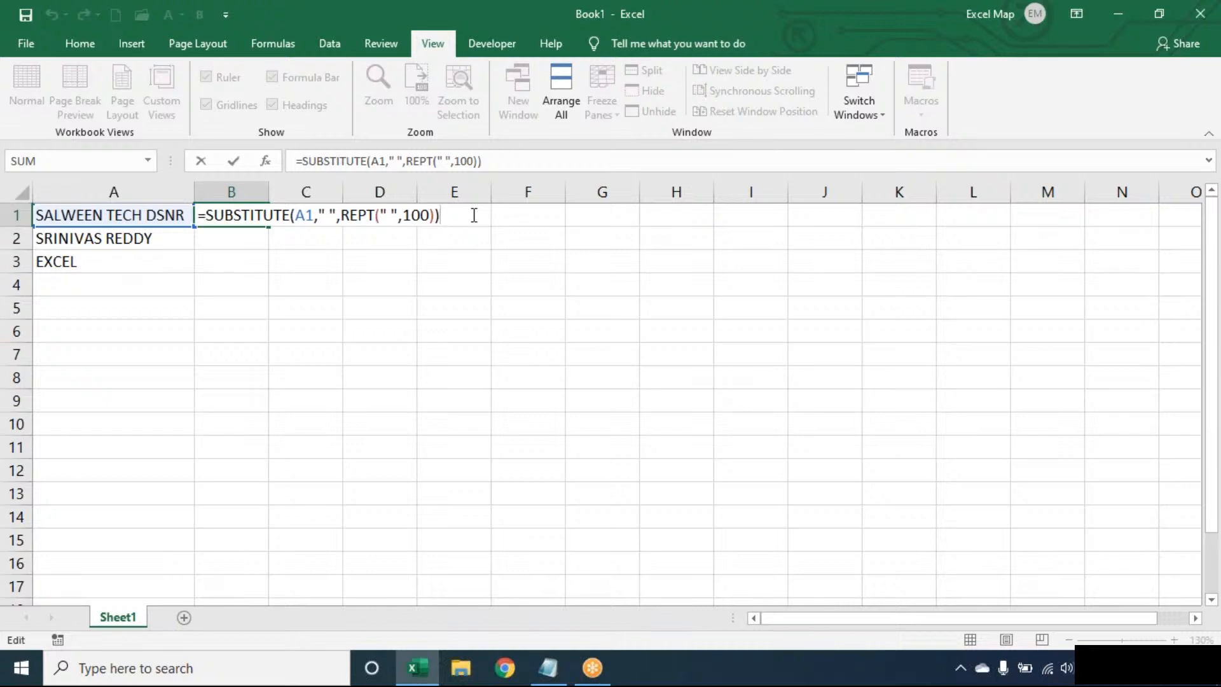
{"action": "left_click", "coordinate": [212, 213]}
{"action": "type", "text": "RIGHT("}
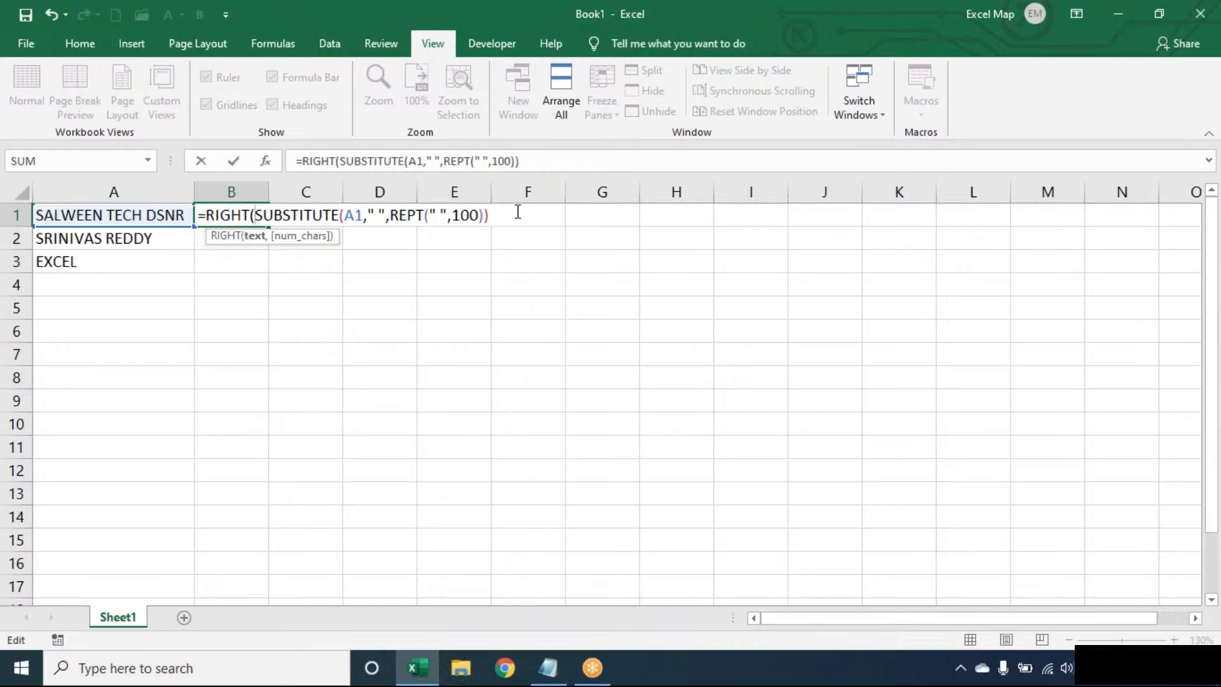
{"action": "left_click", "coordinate": [518, 213]}
{"action": "type", "text": ",100)"}
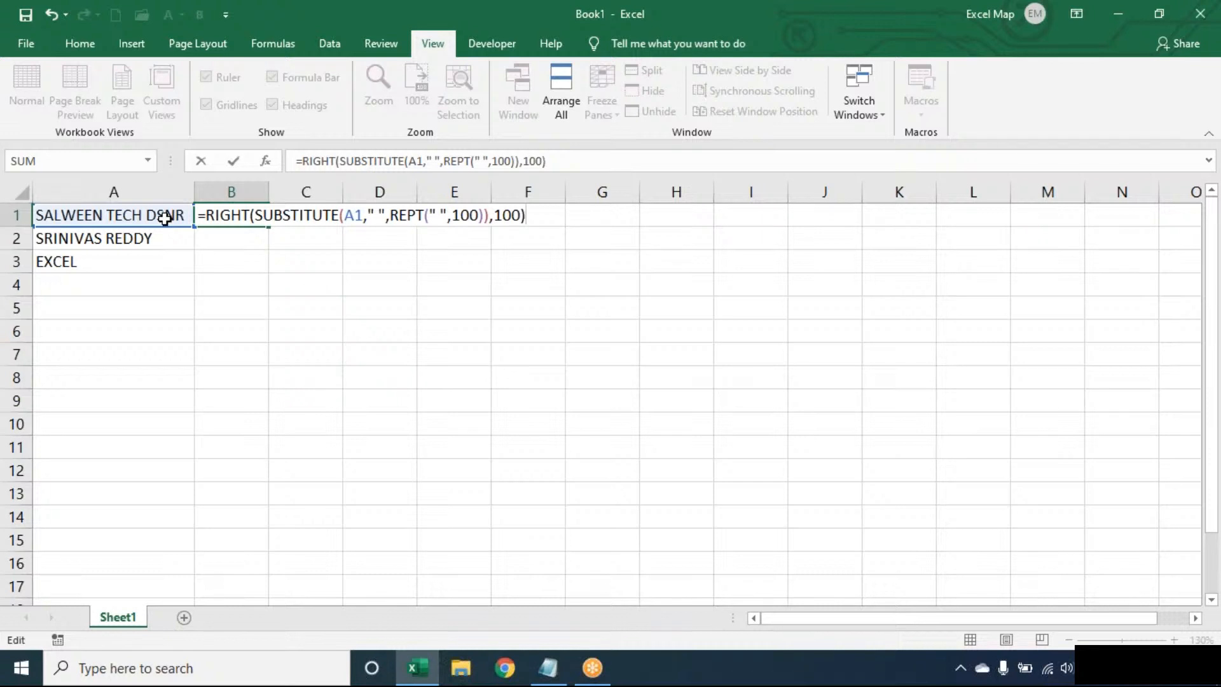
{"action": "key", "text": "Return"}
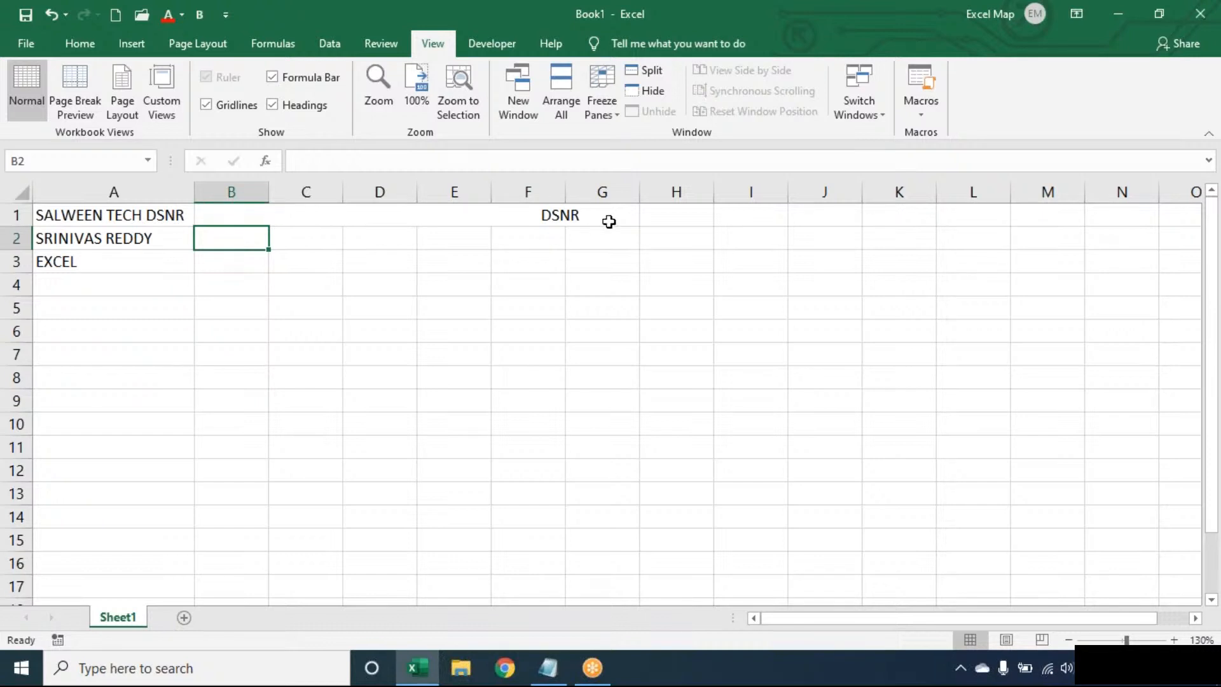
{"action": "key", "text": "Up"}
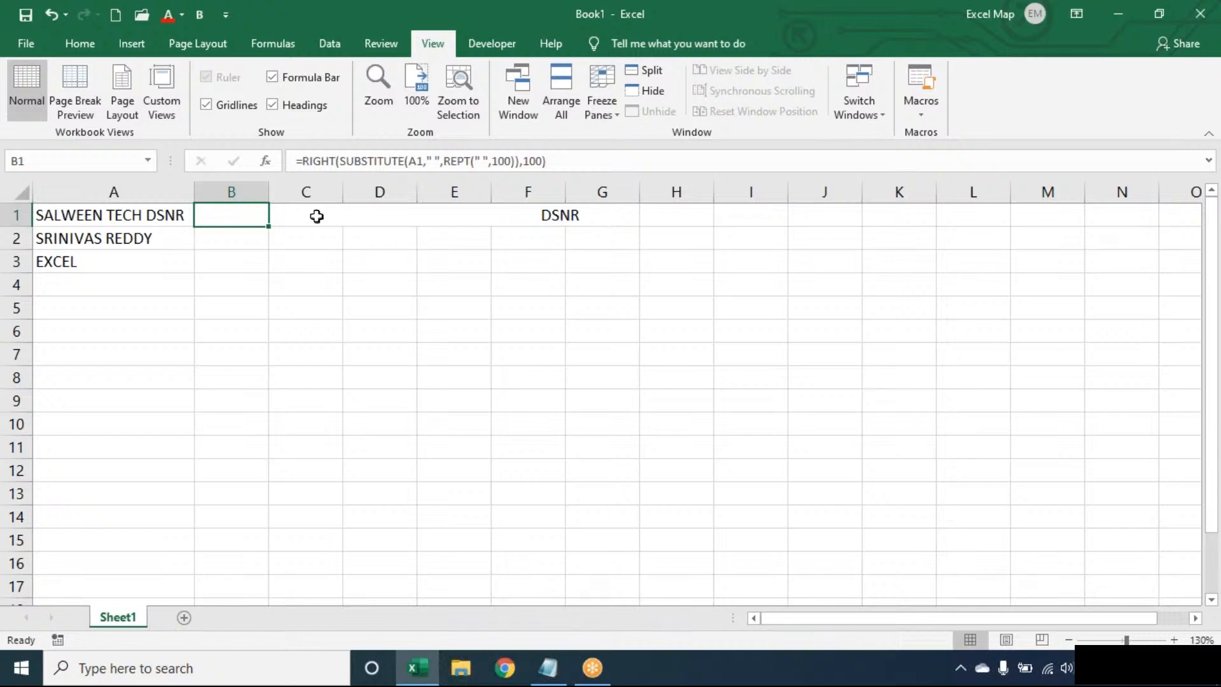
- Wrap B1's formula in TRIM and fill it down to B3, giving DSNR, REDDY and EXCEL
{"action": "key", "text": "F2"}
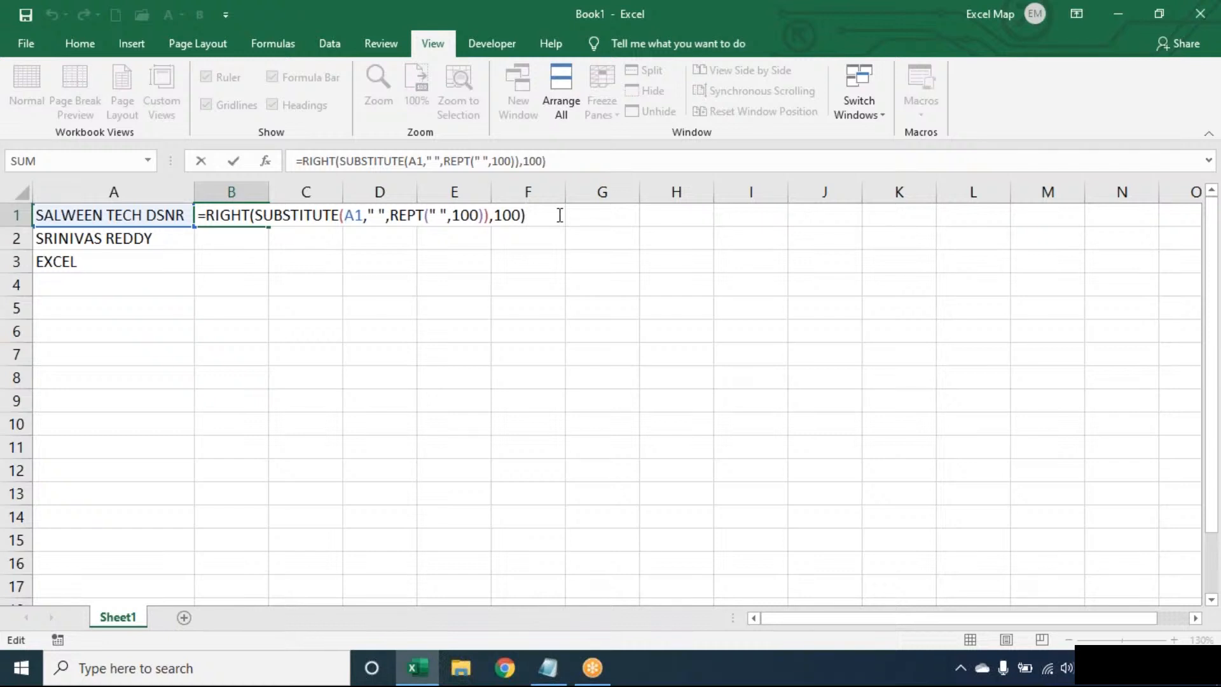
{"action": "key", "text": "Return"}
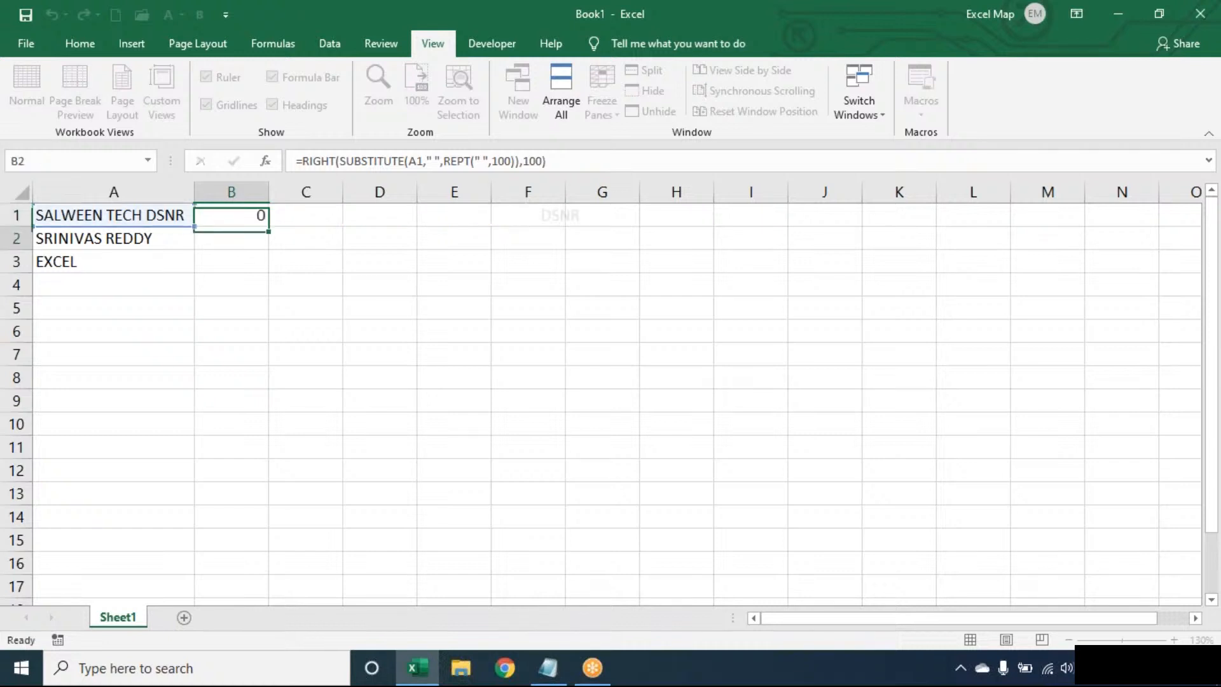
{"action": "left_click", "coordinate": [232, 210]}
{"action": "double_click", "coordinate": [232, 214]}
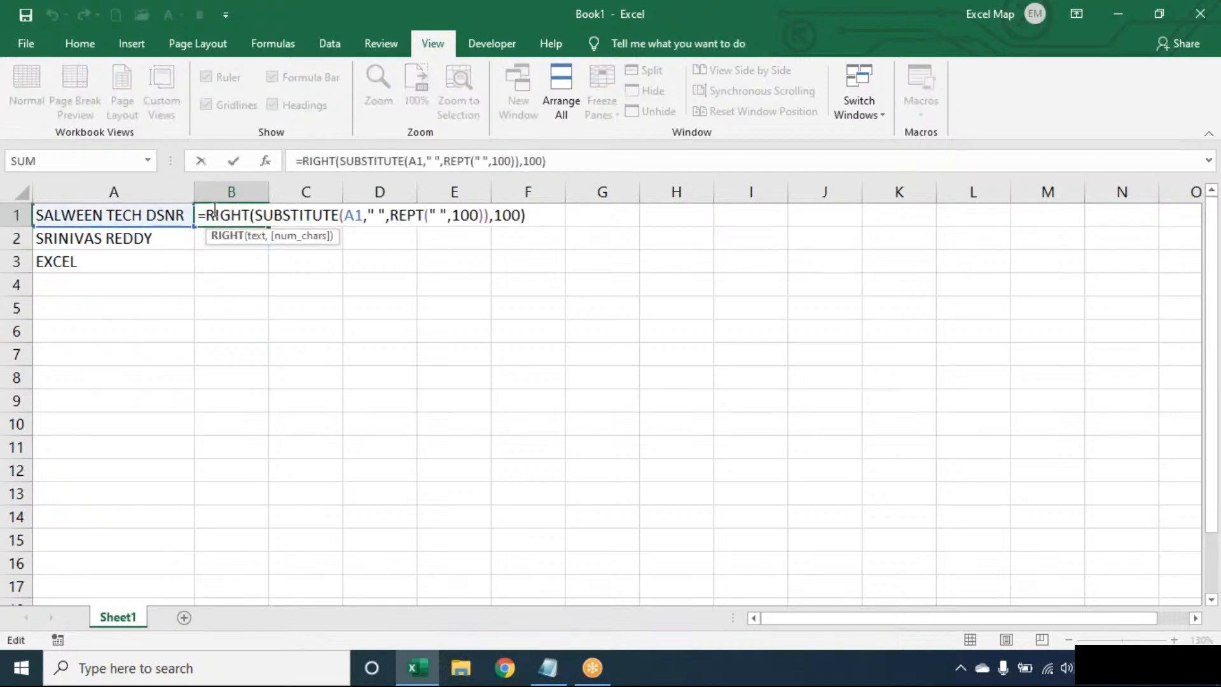
{"action": "left_click", "coordinate": [203, 215]}
{"action": "type", "text": "TRIM("}
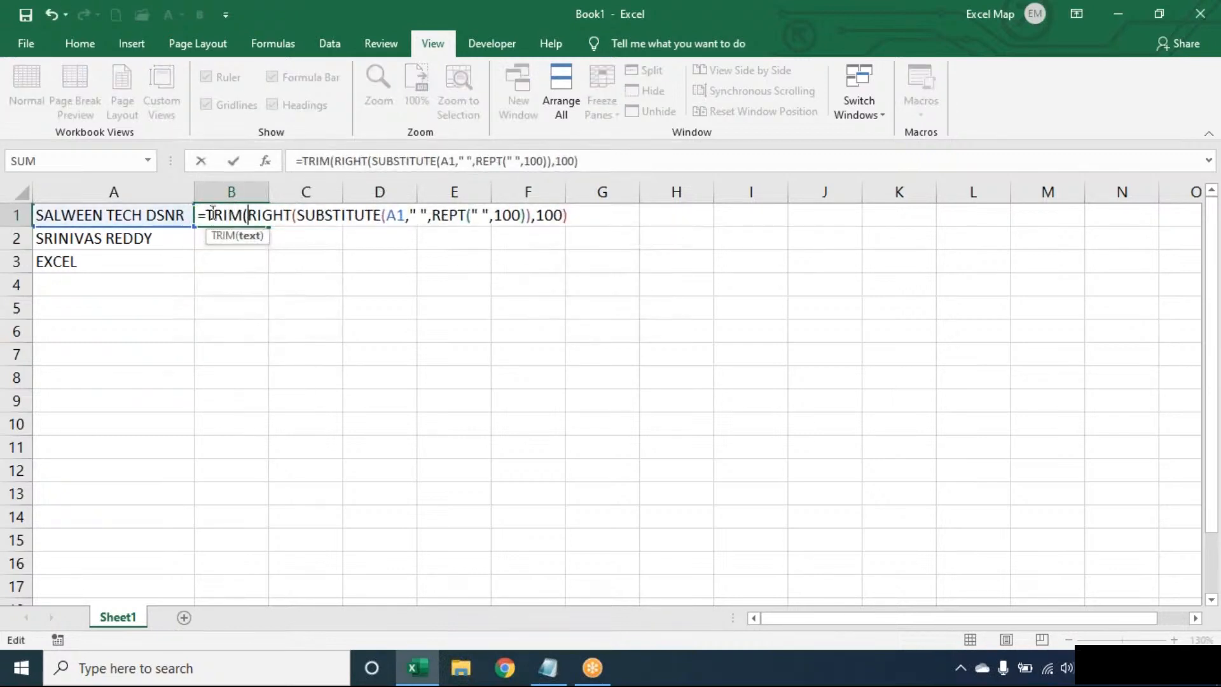
{"action": "left_click", "coordinate": [580, 216]}
{"action": "type", "text": ")"}
{"action": "key", "text": "Return"}
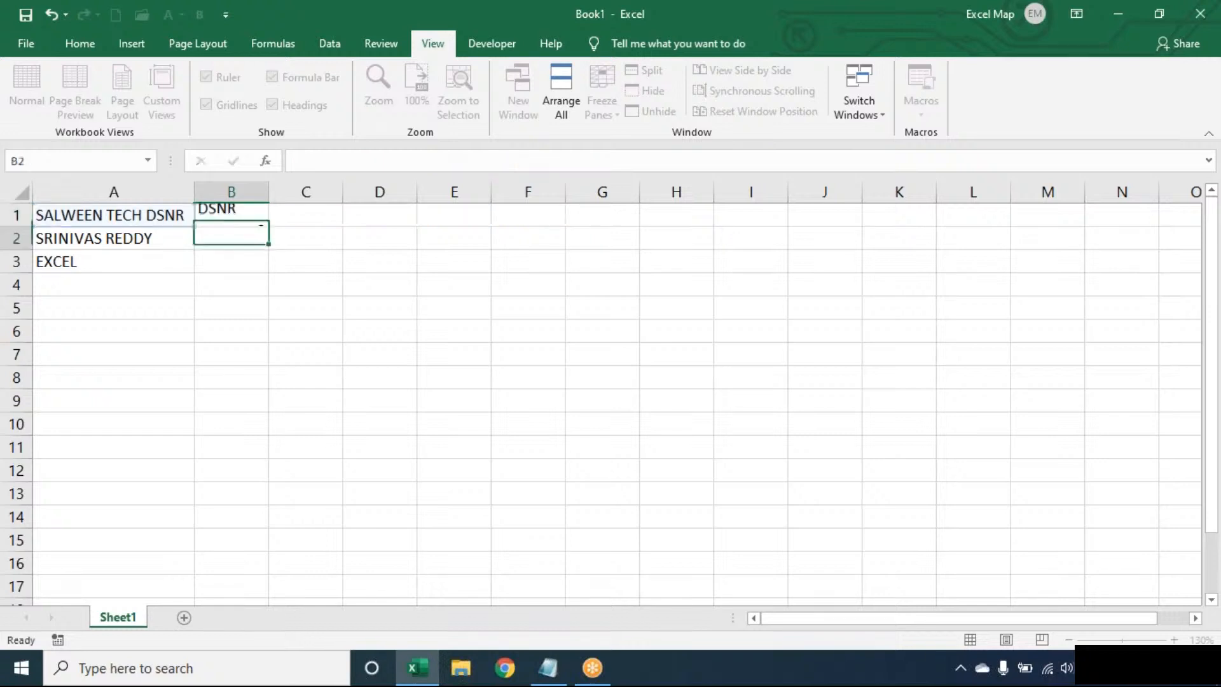
{"action": "left_click", "coordinate": [246, 218]}
{"action": "left_click_drag", "start_coordinate": [267, 229], "coordinate": [267, 273]}
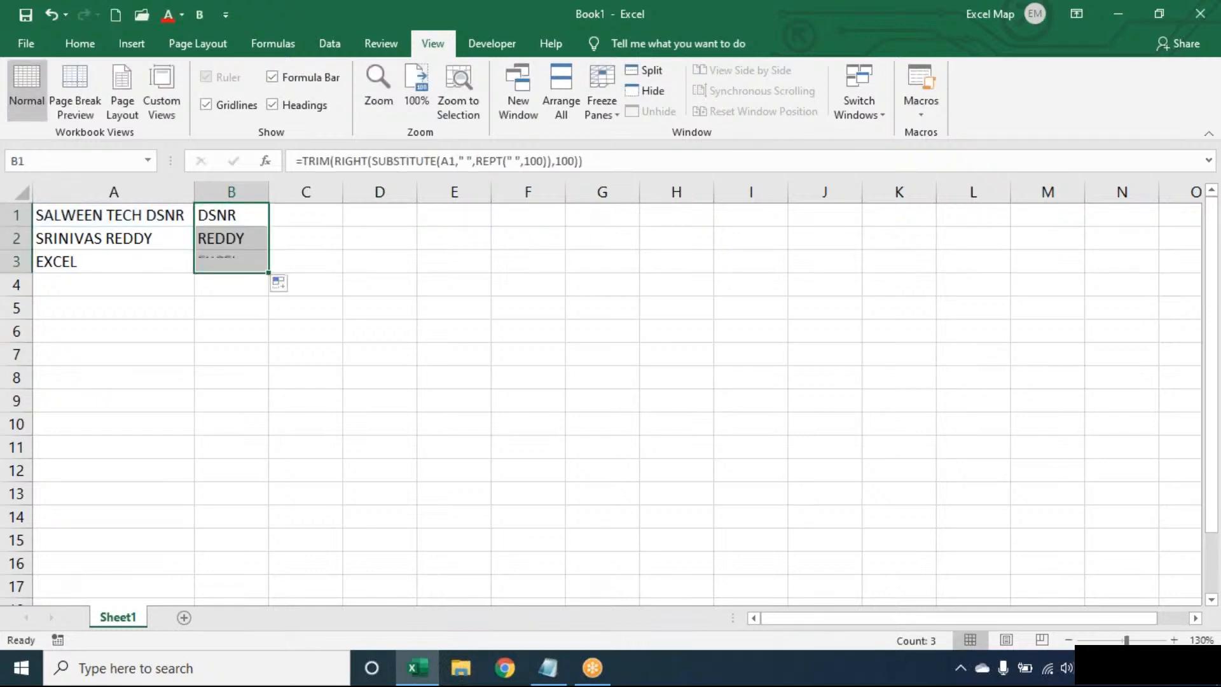
{"action": "double_click", "coordinate": [258, 216]}
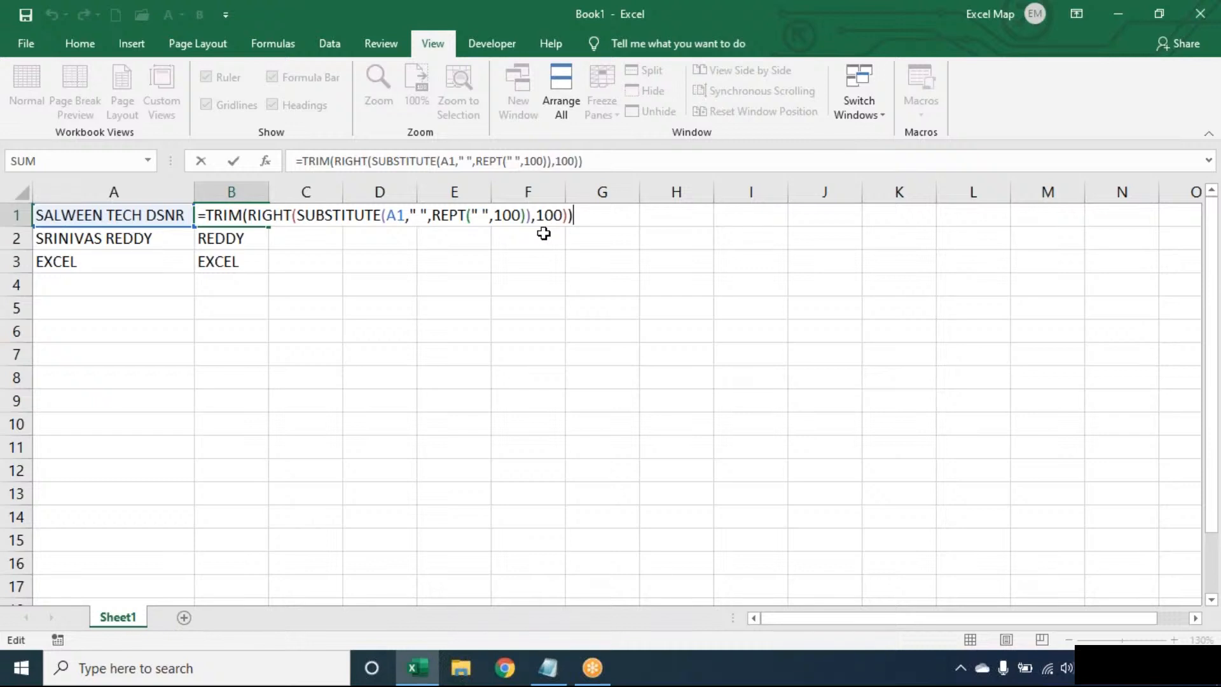
{"action": "left_click_drag", "start_coordinate": [306, 214], "coordinate": [530, 215]}
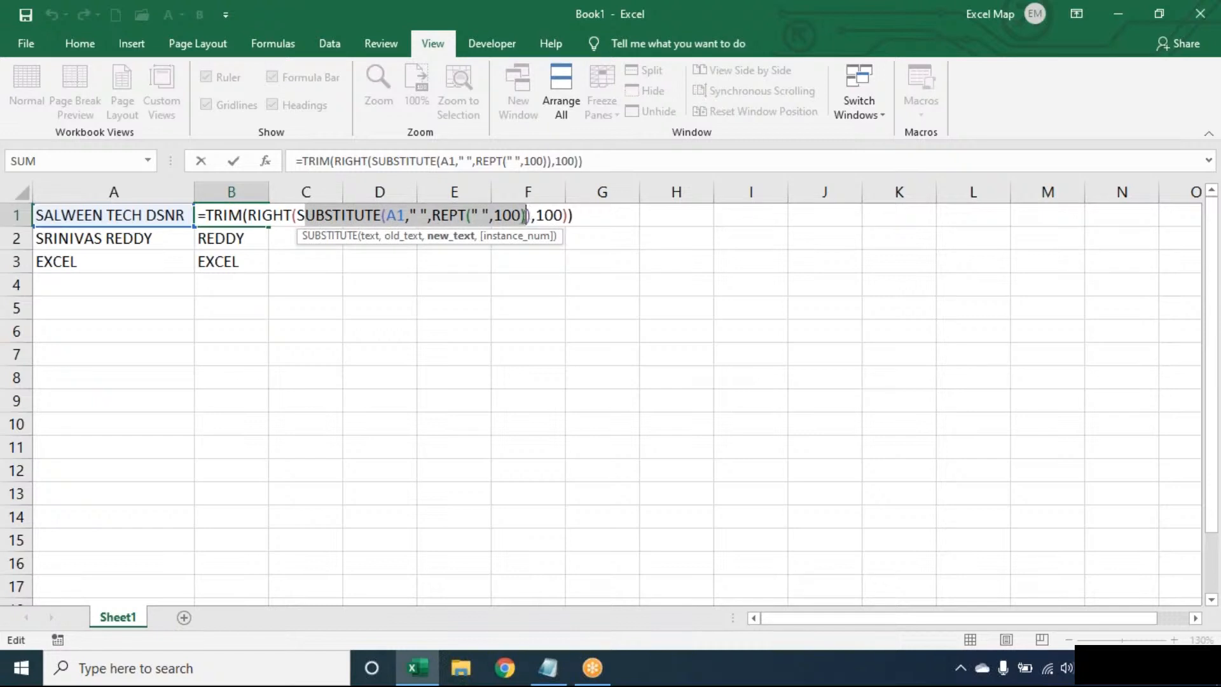
{"action": "left_click", "coordinate": [583, 210]}
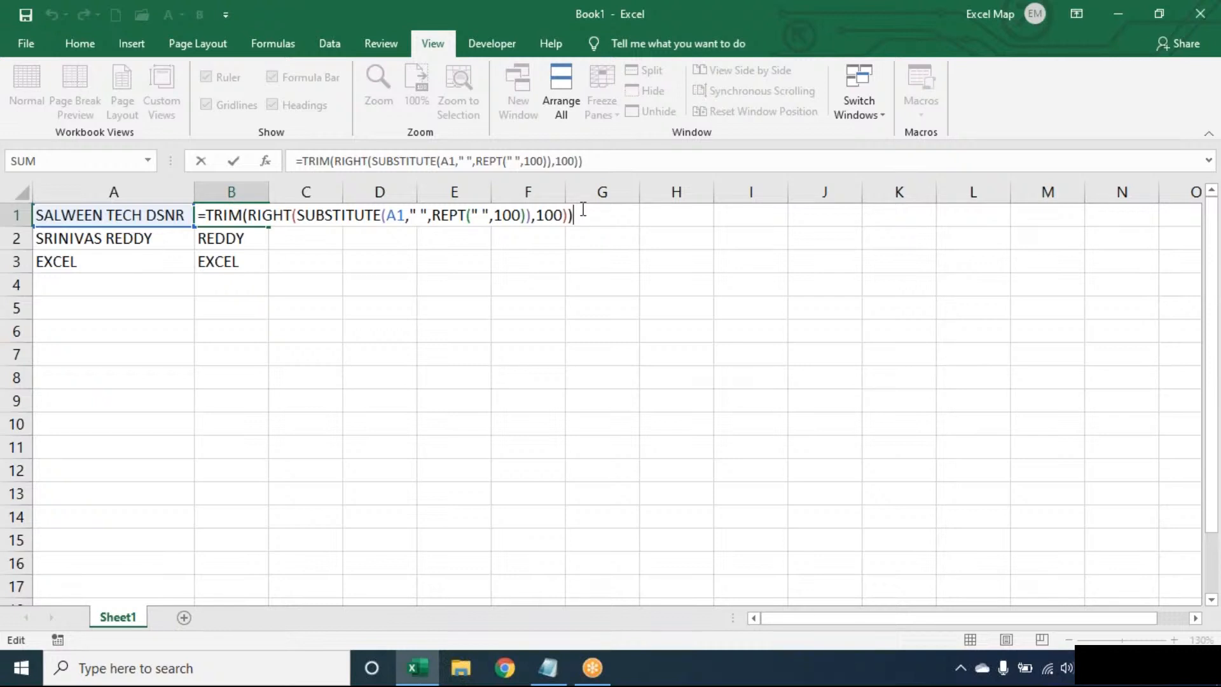
{"action": "key", "text": "Return"}
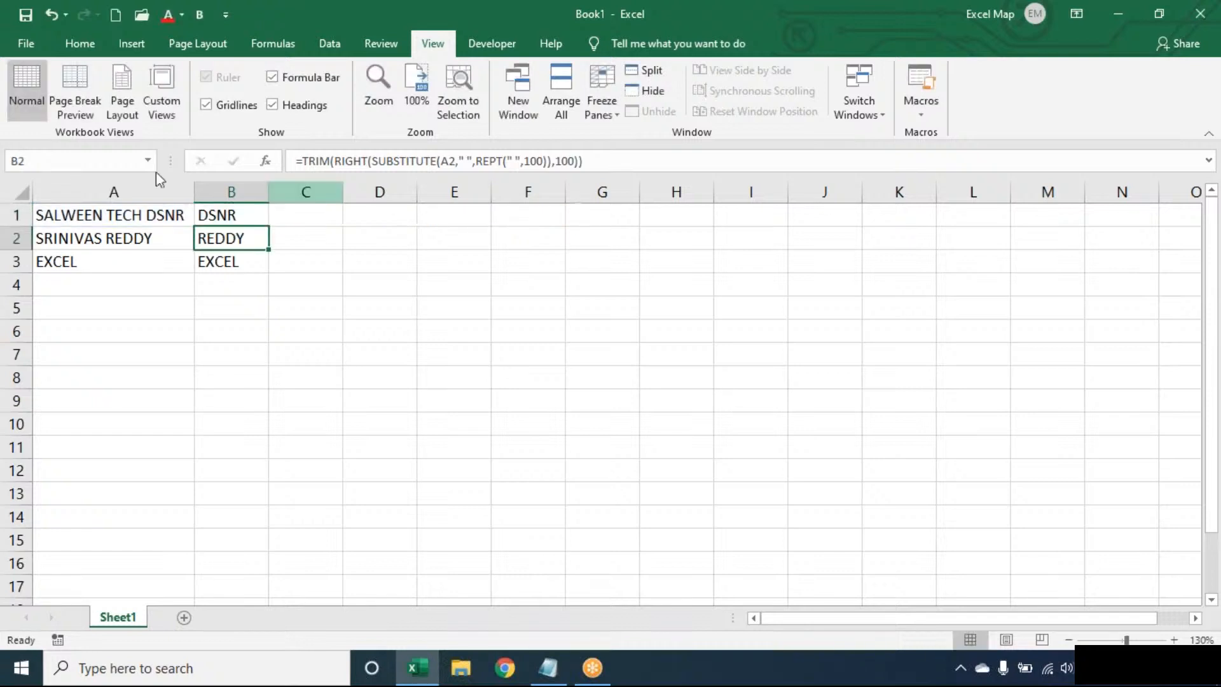
{"action": "double_click", "coordinate": [244, 215]}
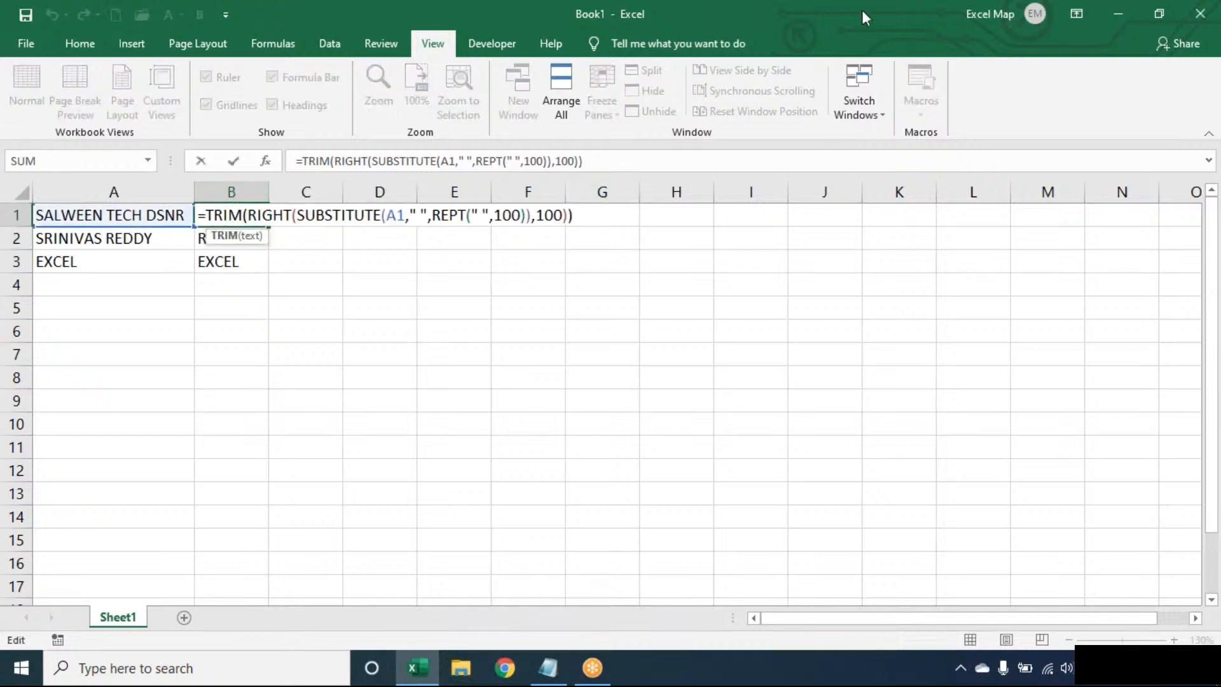
{"action": "left_click", "coordinate": [887, 26]}
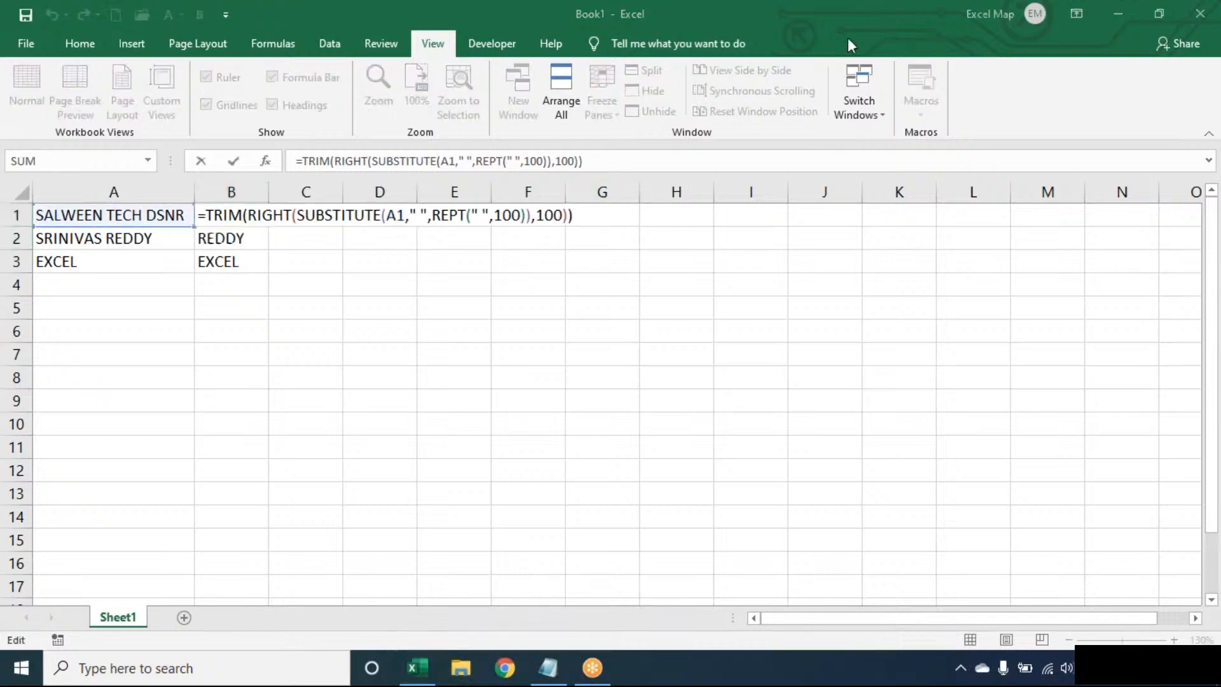
{"action": "left_click", "coordinate": [693, 149]}
{"action": "key", "text": "End"}
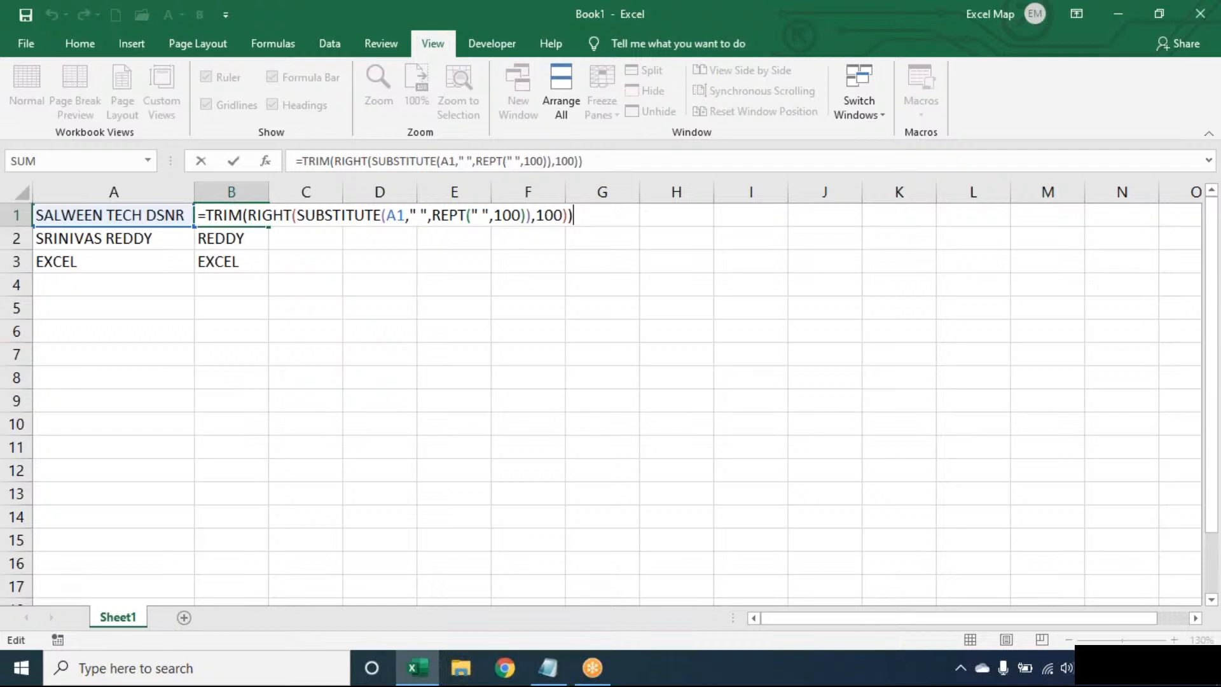
{"action": "left_click", "coordinate": [892, 39]}
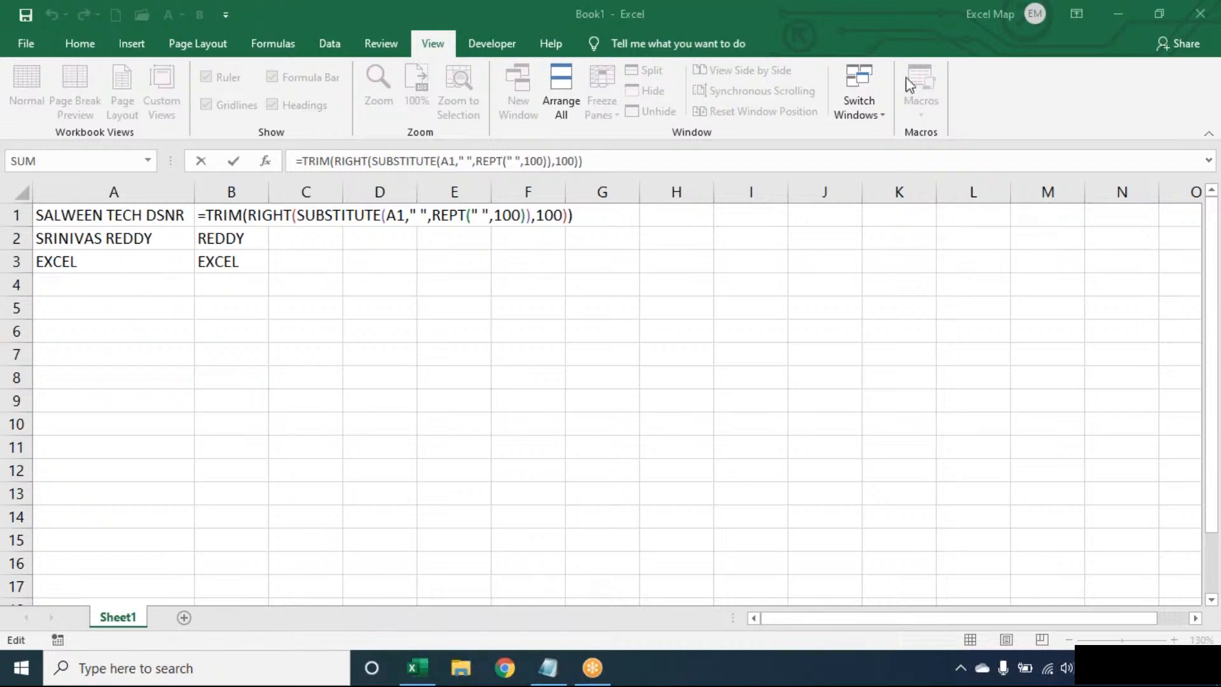
{"action": "left_click", "coordinate": [589, 218]}
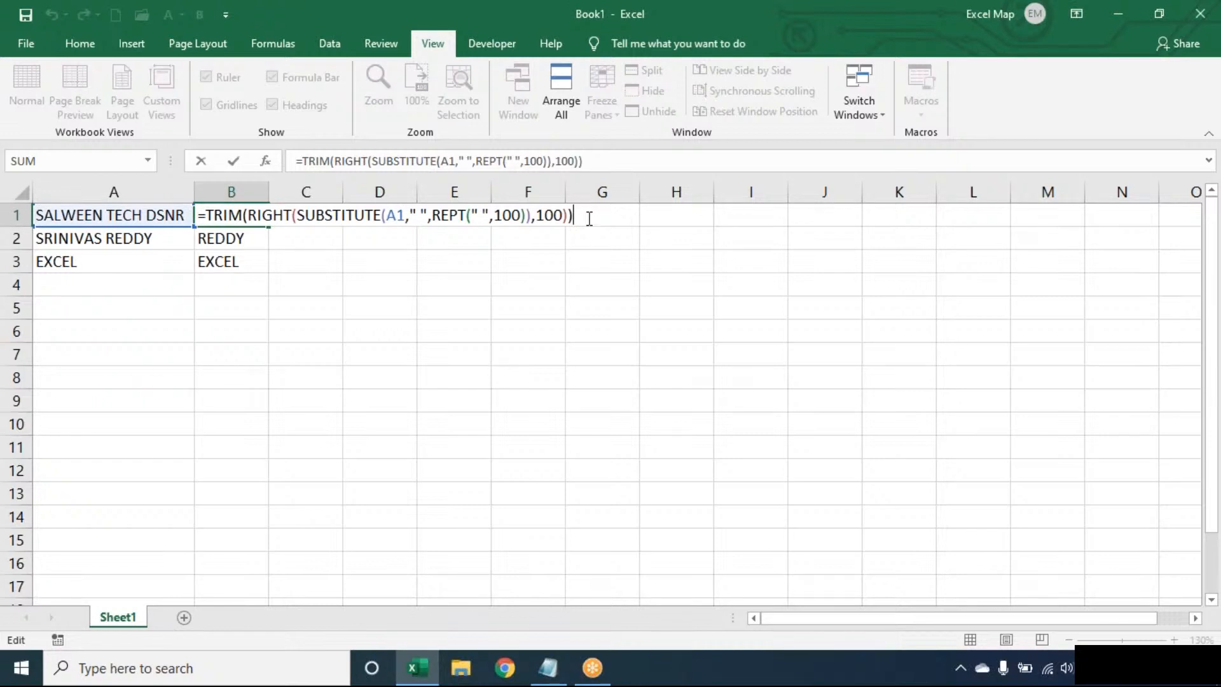
- Clear the old last-word results from B1:B3
{"action": "key", "text": "ctrl+Return"}
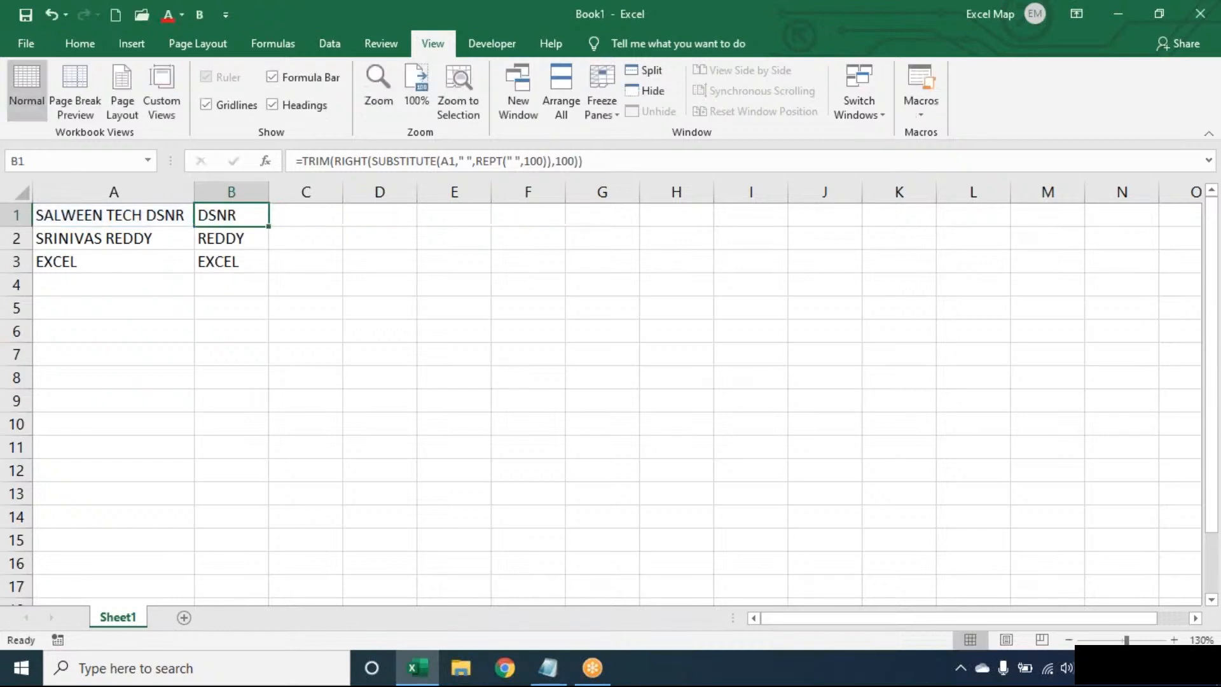
{"action": "key", "text": "ctrl+shift+Down"}
{"action": "key", "text": "Delete"}
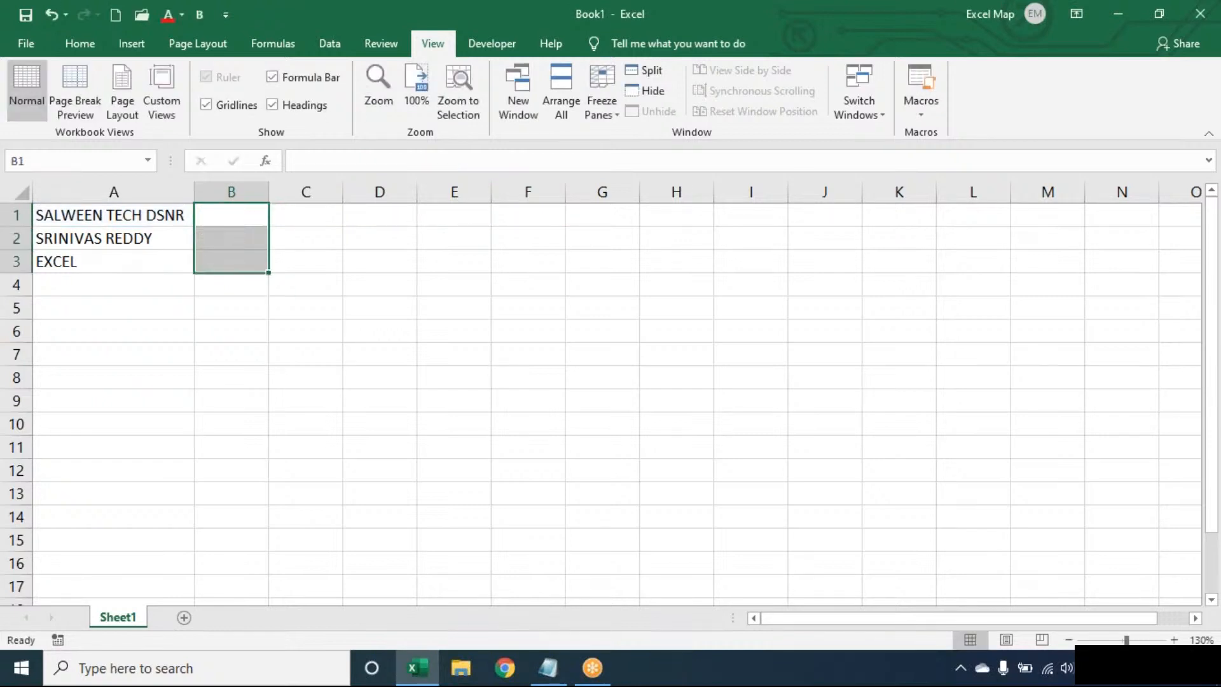
{"action": "key", "text": "Up"}
- Enter =SUBSTITUTE(A1," ",REPT(" ",100)) in B1, spreading SALWEEN, TECH and DSNR apart
{"action": "type", "text": "=SUB"}
{"action": "key", "text": "Tab"}
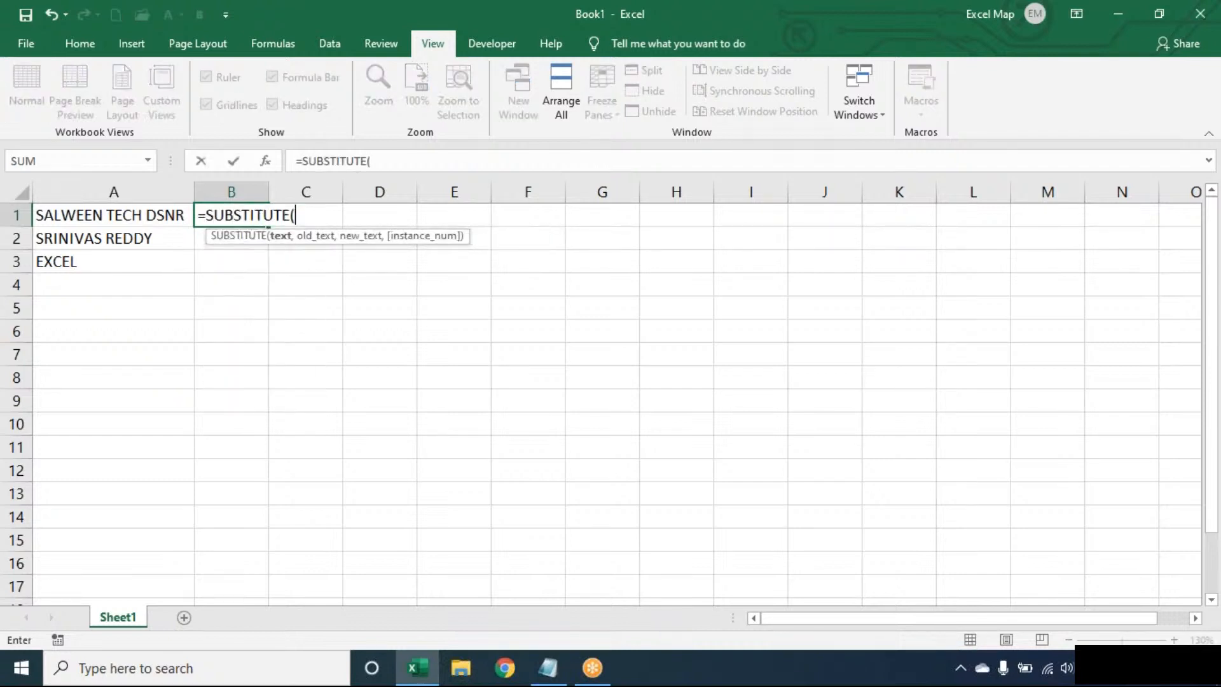
{"action": "key", "text": "Left"}
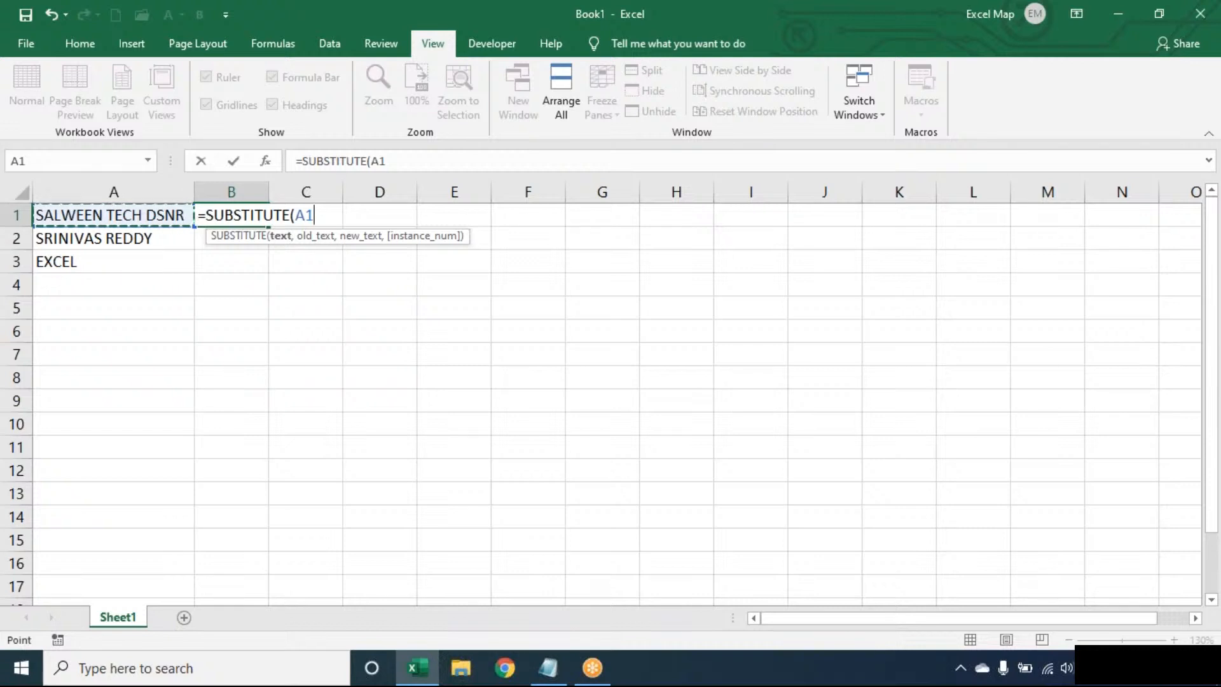
{"action": "type", "text": ",\" \","}
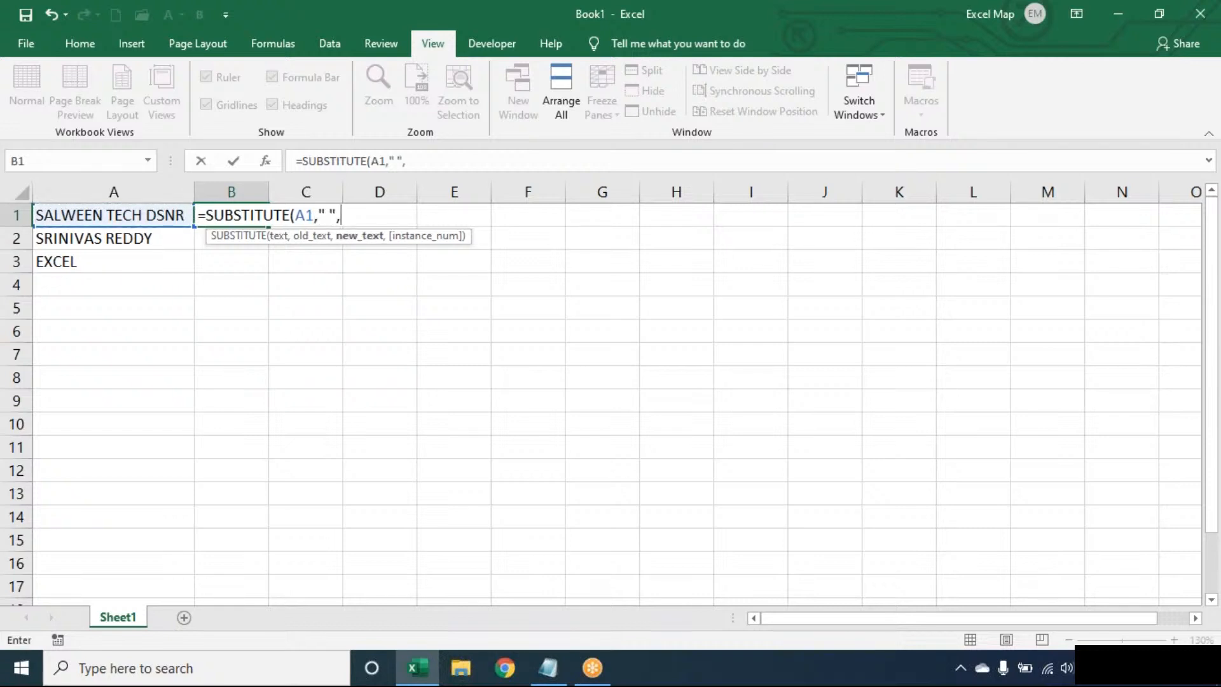
{"action": "type", "text": "REPT(\" \",100)"}
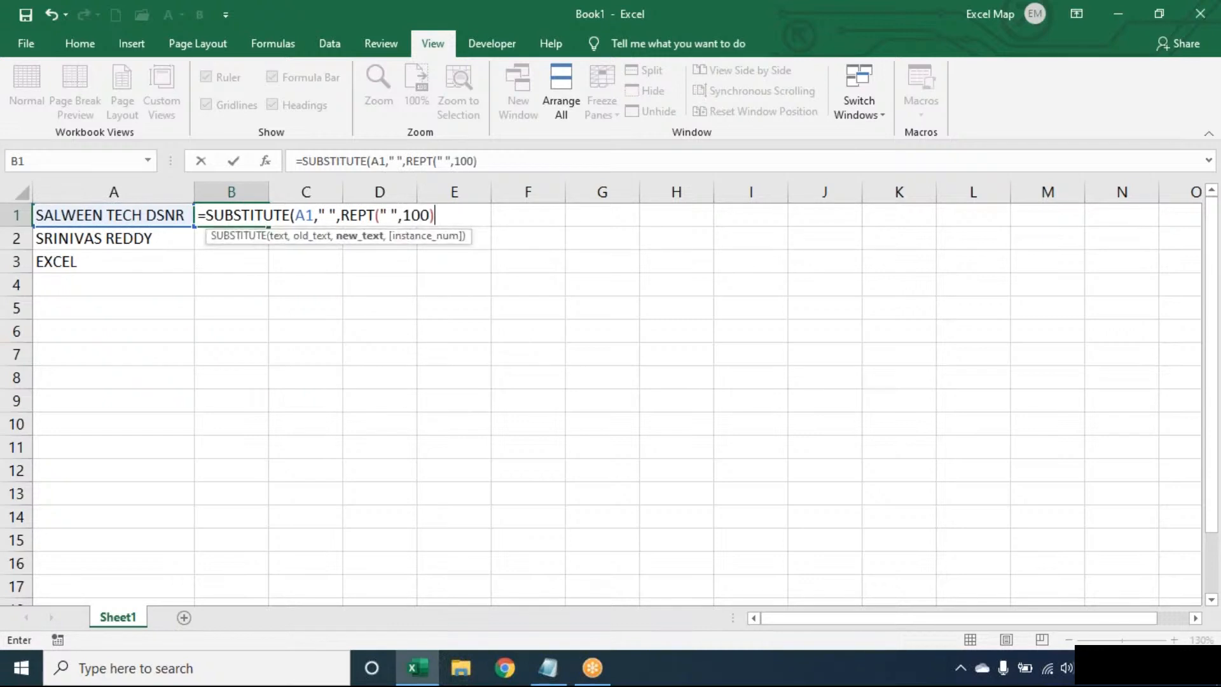
{"action": "type", "text": ")"}
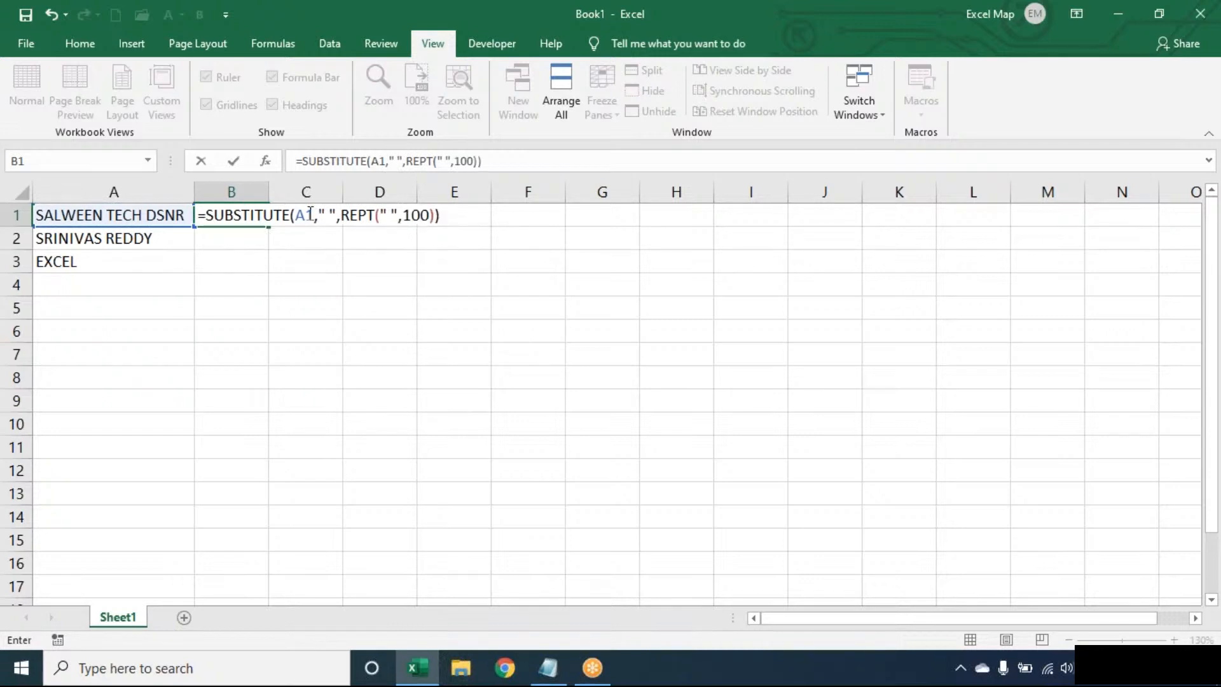
{"action": "left_click", "coordinate": [324, 209]}
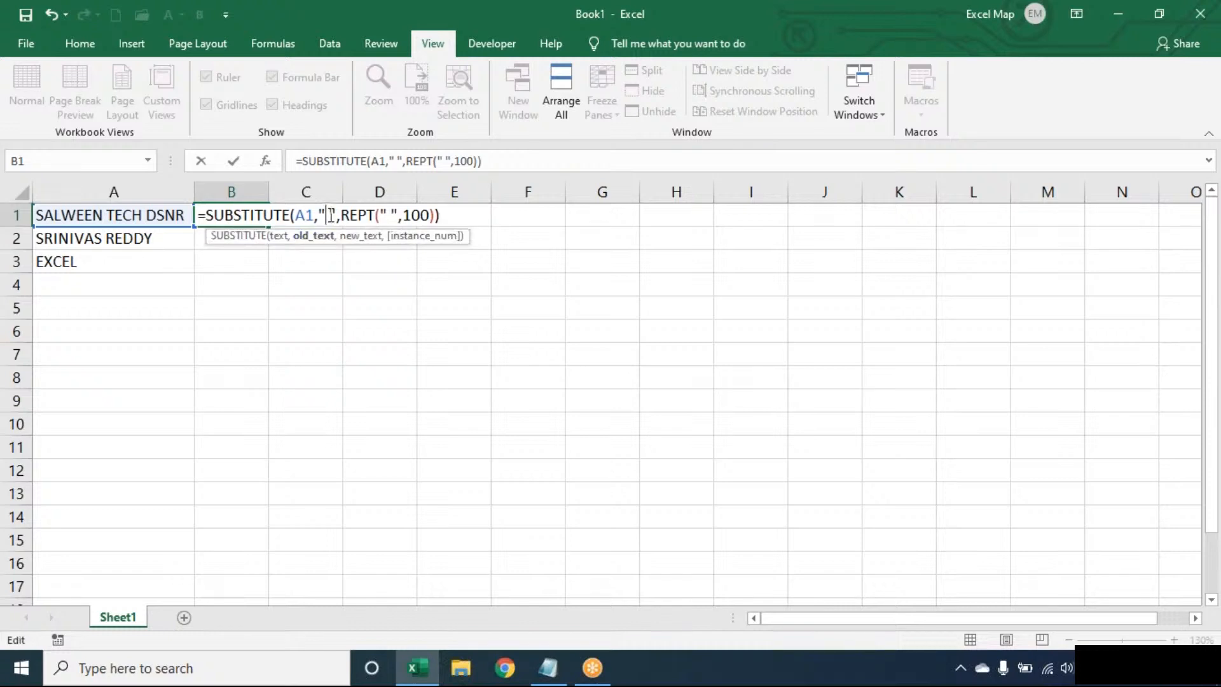
{"action": "double_click", "coordinate": [360, 215]}
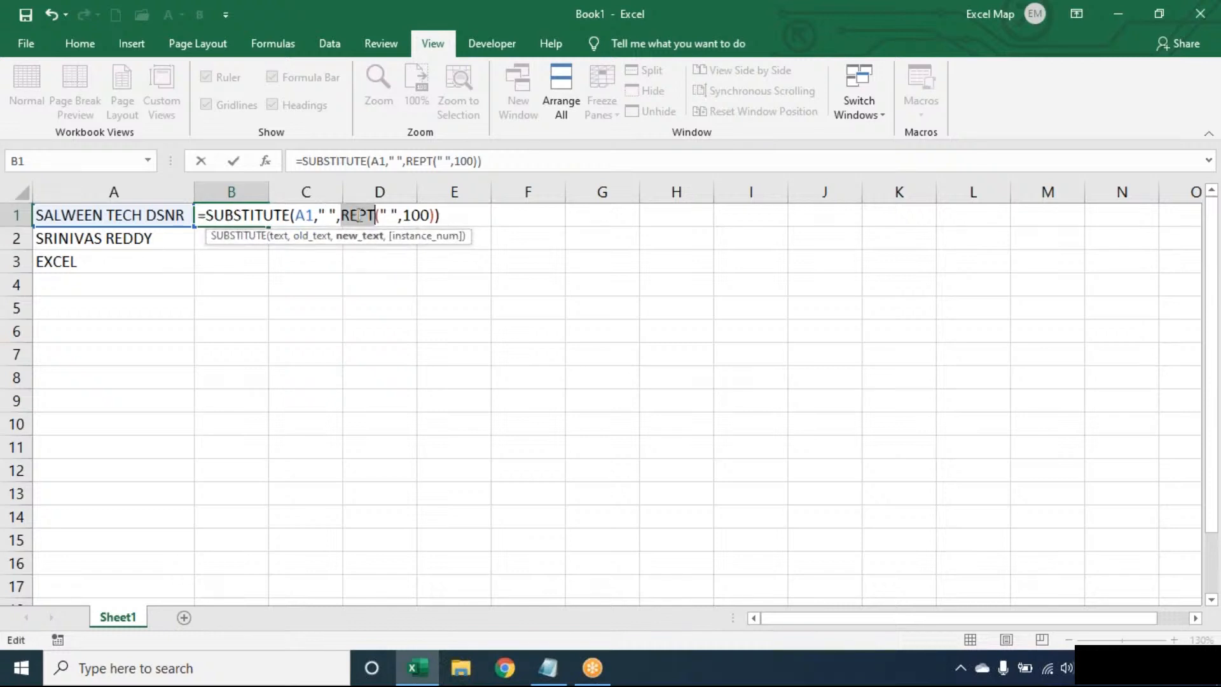
{"action": "key", "text": "Return"}
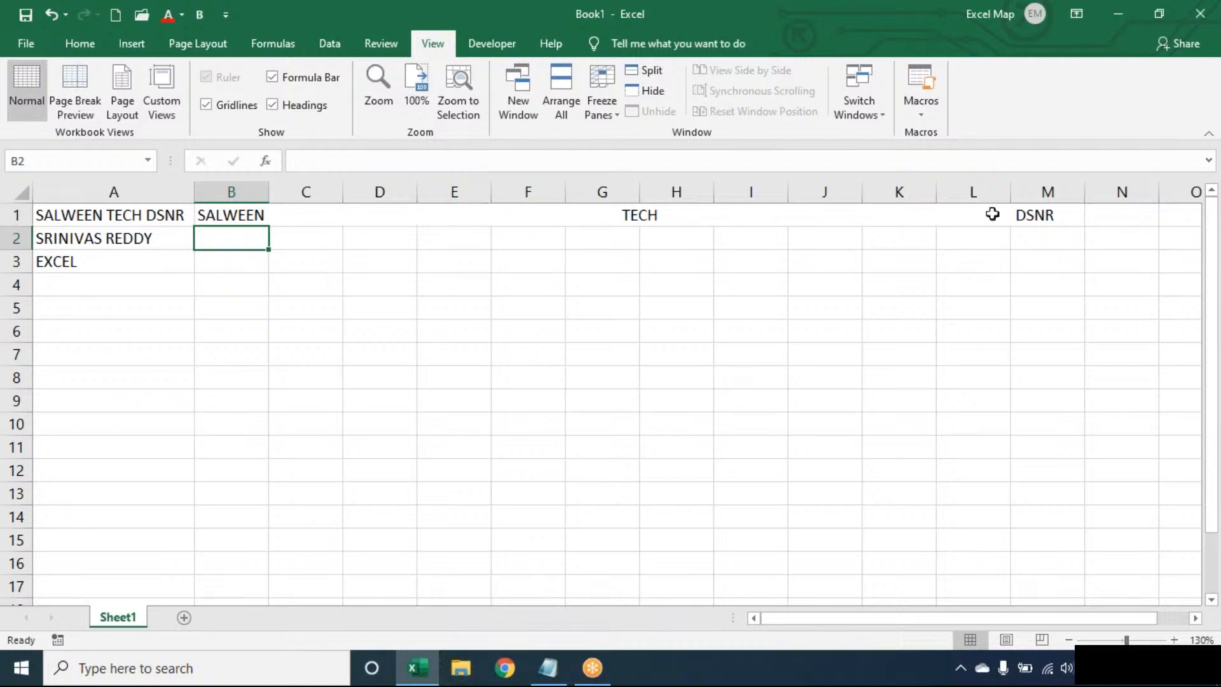
- Wrap B1's formula in RIGHT(…,100) to keep its last 100 characters
{"action": "double_click", "coordinate": [219, 212]}
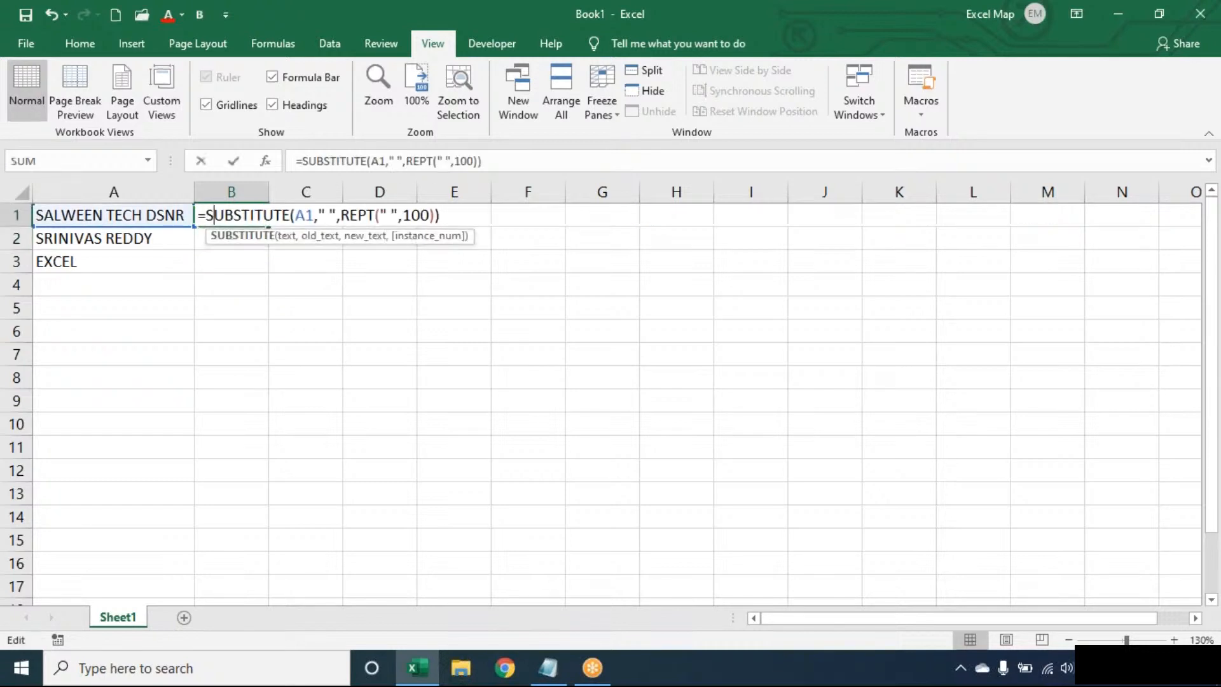
{"action": "left_click", "coordinate": [213, 212]}
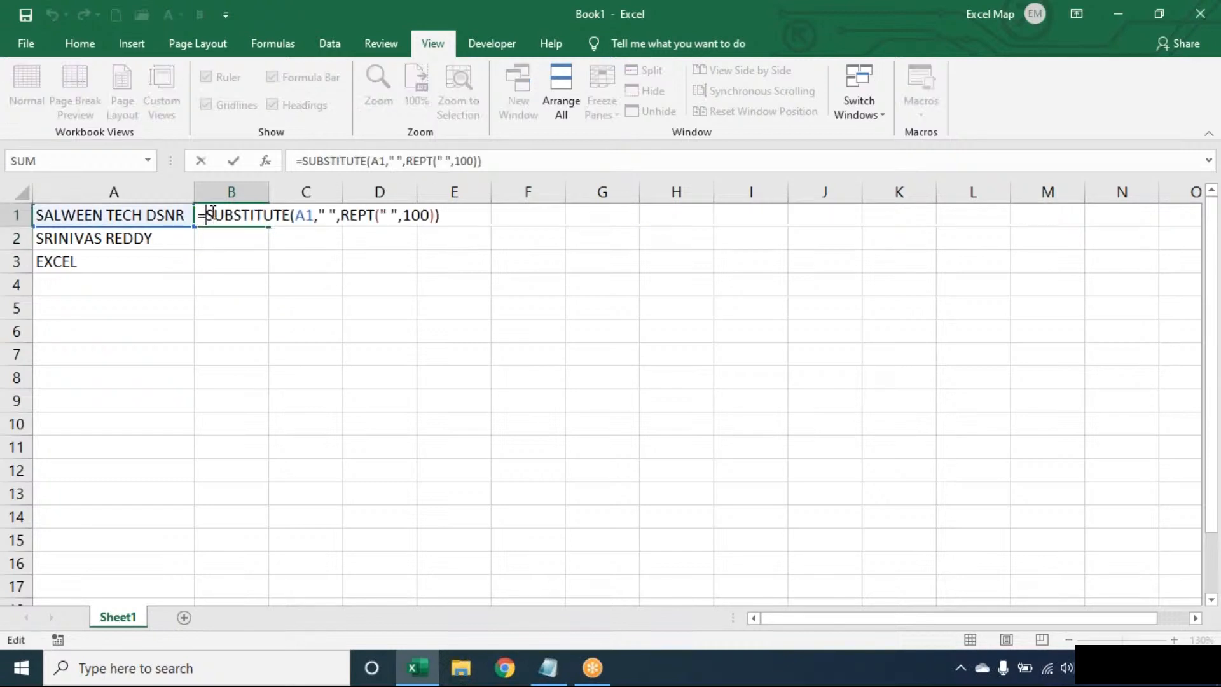
{"action": "type", "text": "RIGHT("}
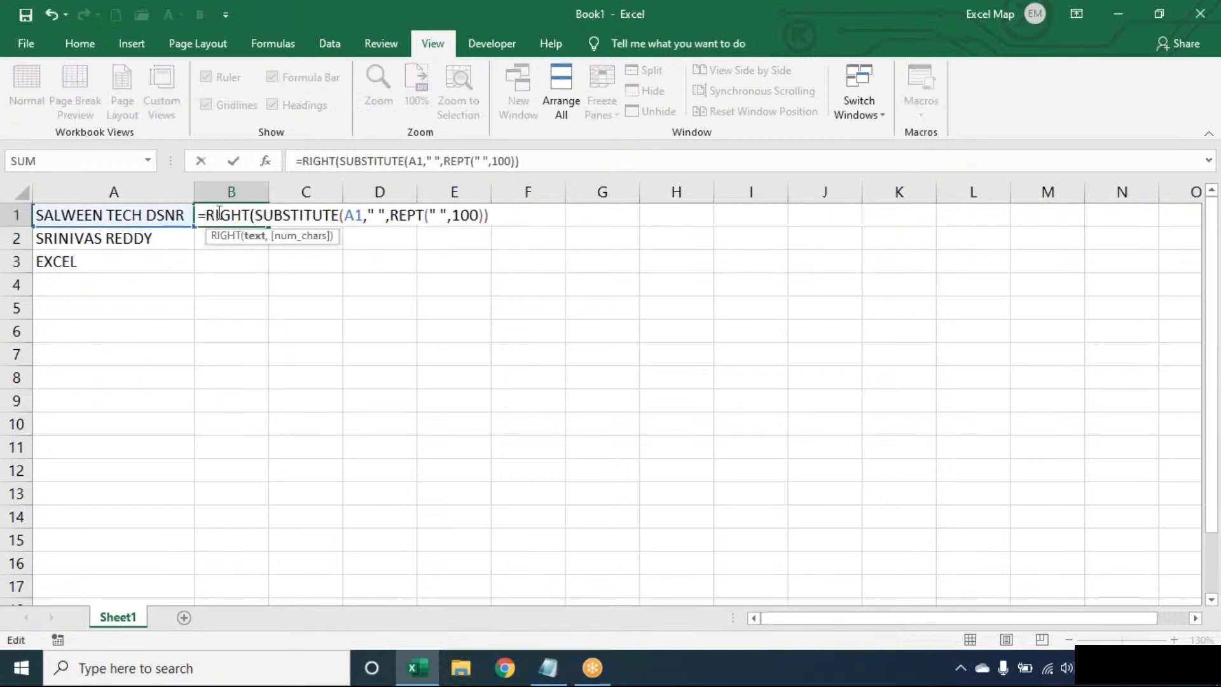
{"action": "type", "text": ",100)"}
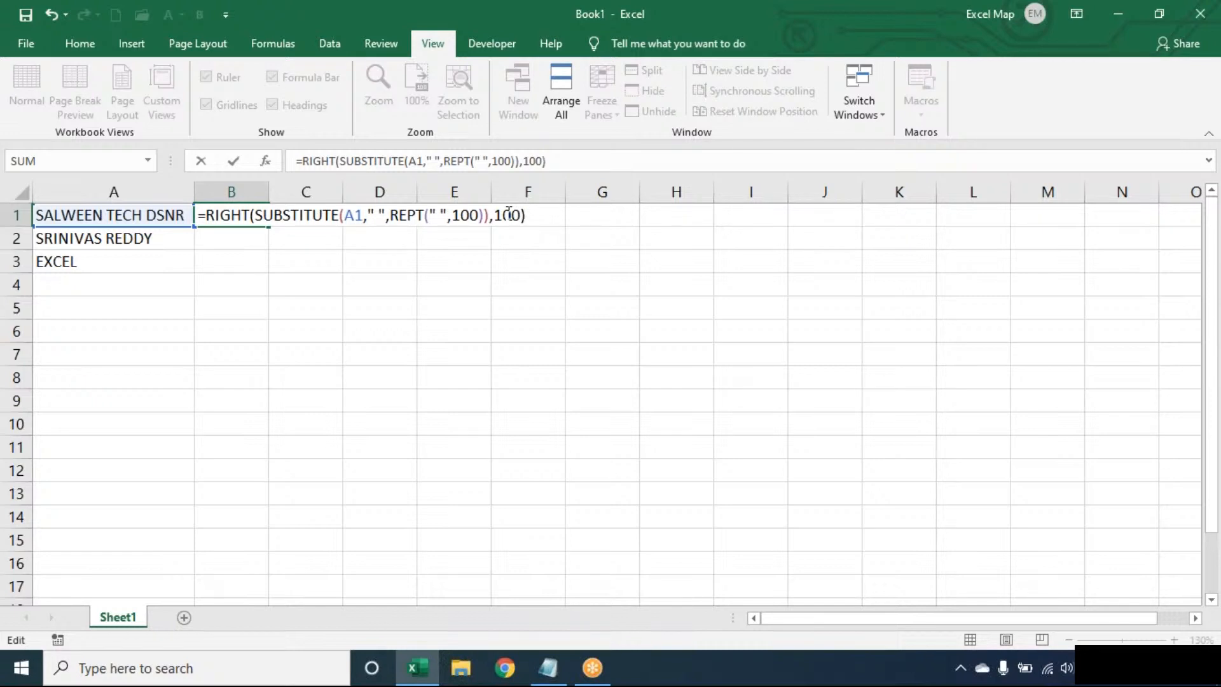
{"action": "key", "text": "Return"}
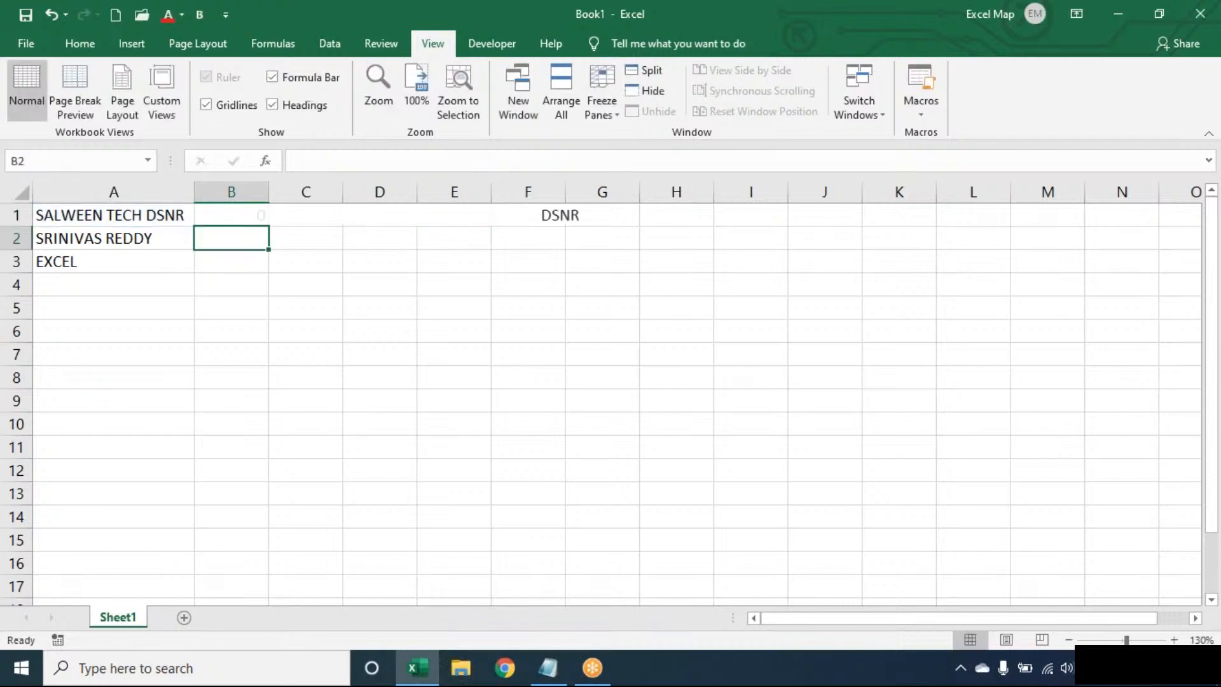
- Wrap it in TRIM, making B1 =TRIM(RIGHT(SUBSTITUTE(A1," ",REPT(" ",100)),100))
{"action": "double_click", "coordinate": [234, 207]}
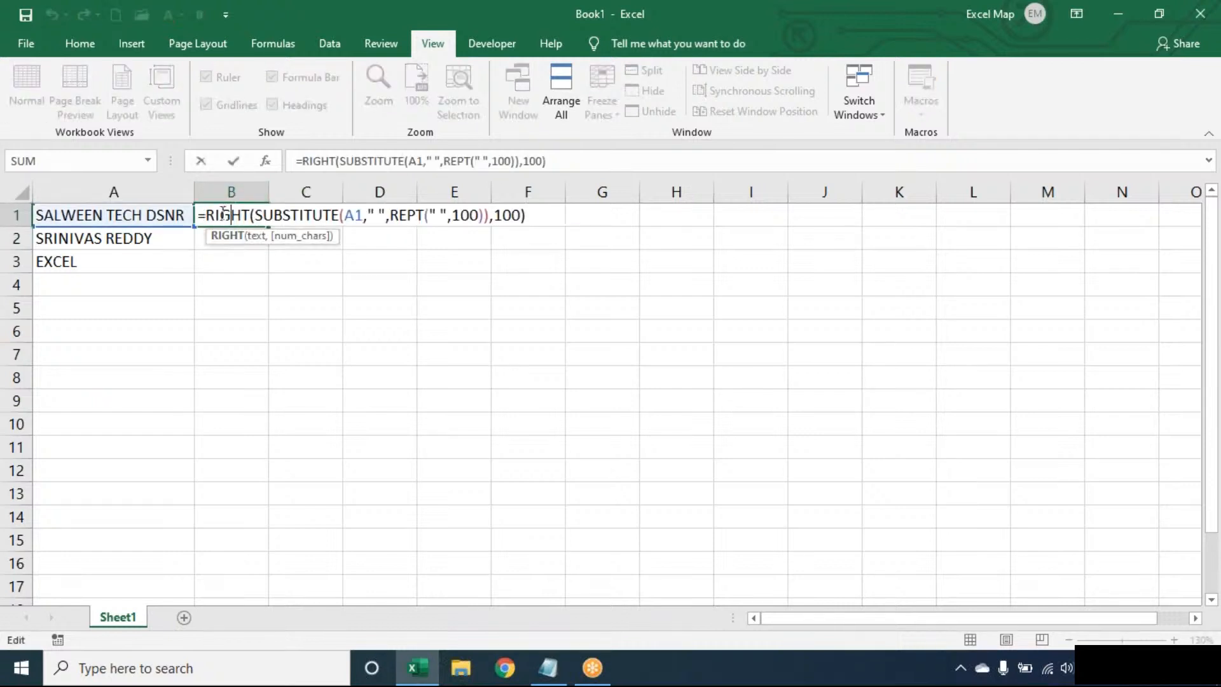
{"action": "left_click", "coordinate": [210, 214]}
{"action": "type", "text": "TRIM("}
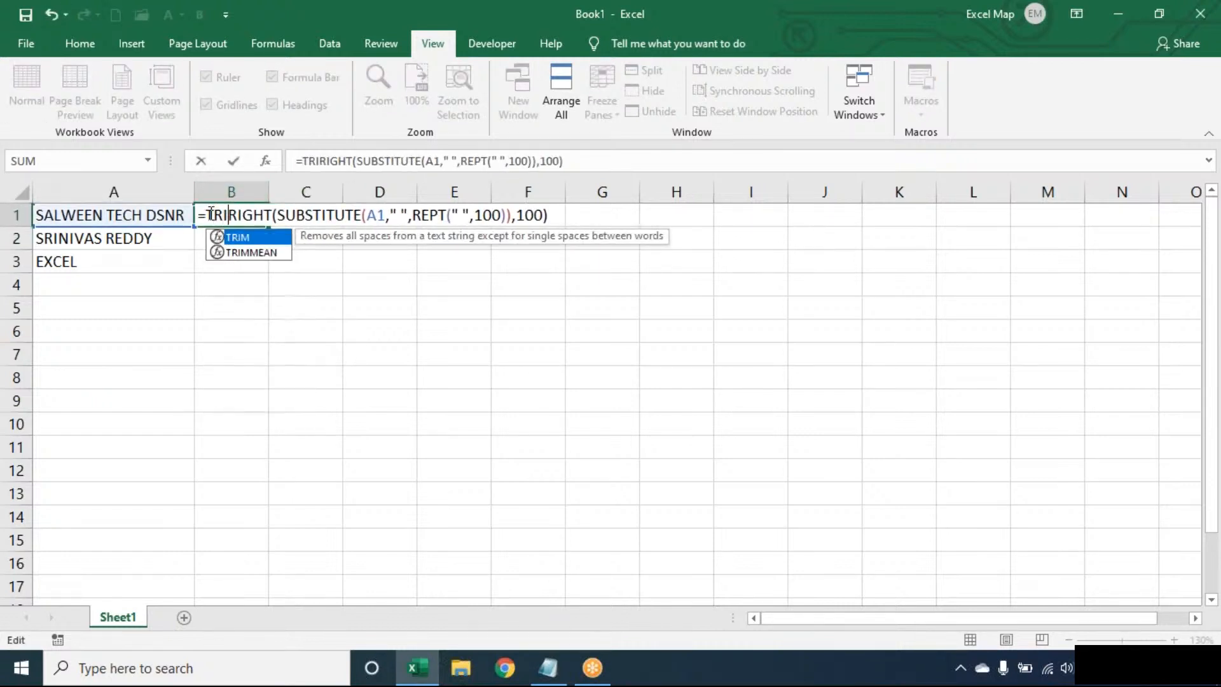
{"action": "left_click", "coordinate": [615, 212]}
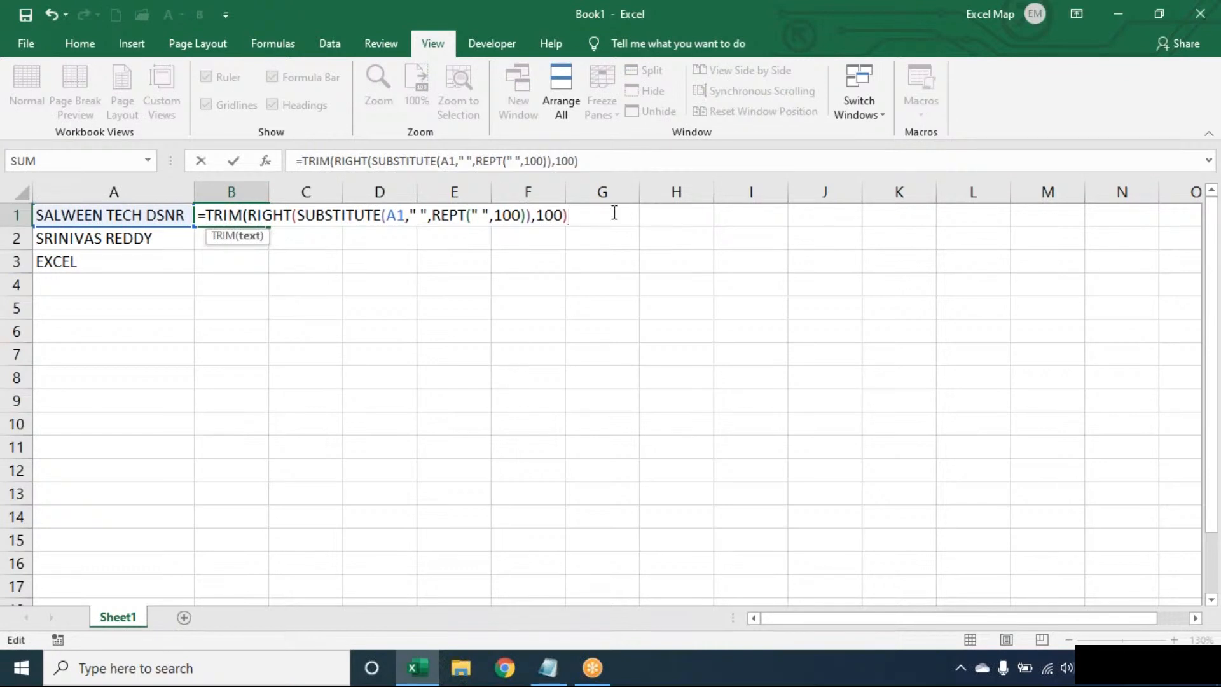
{"action": "type", "text": ")"}
{"action": "key", "text": "Return"}
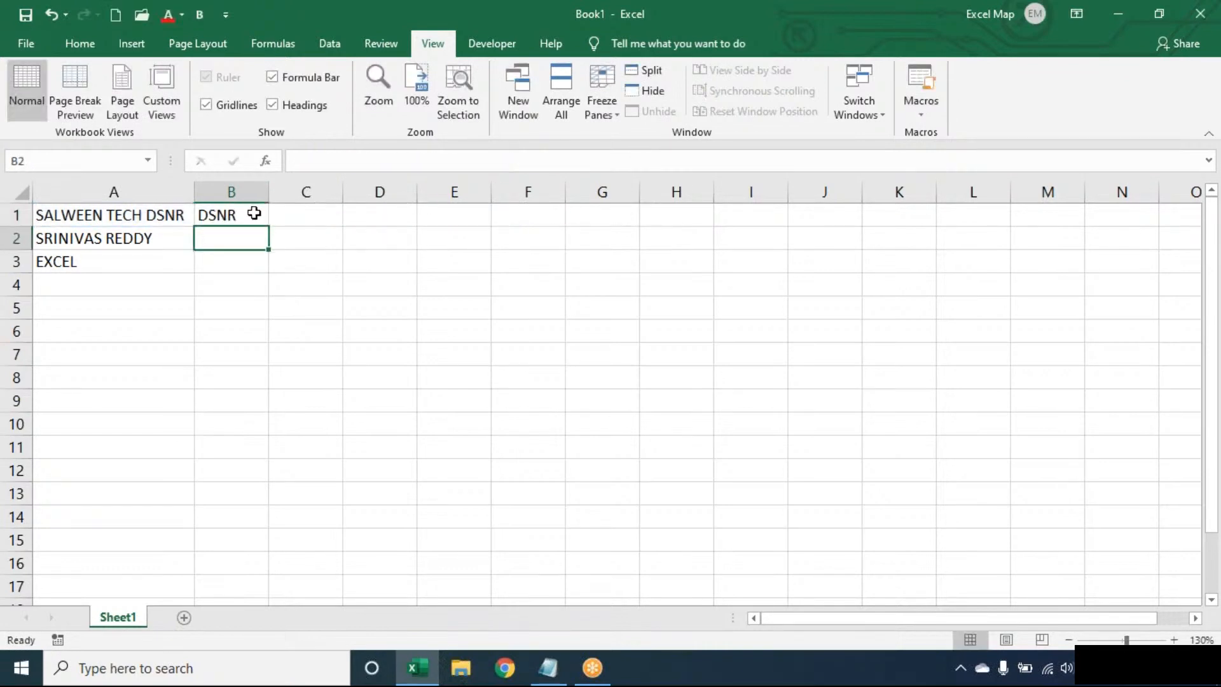
- Fill B1's formula down to B2:B3 so they return REDDY and EXCEL
{"action": "left_click", "coordinate": [253, 211]}
{"action": "double_click", "coordinate": [268, 227]}
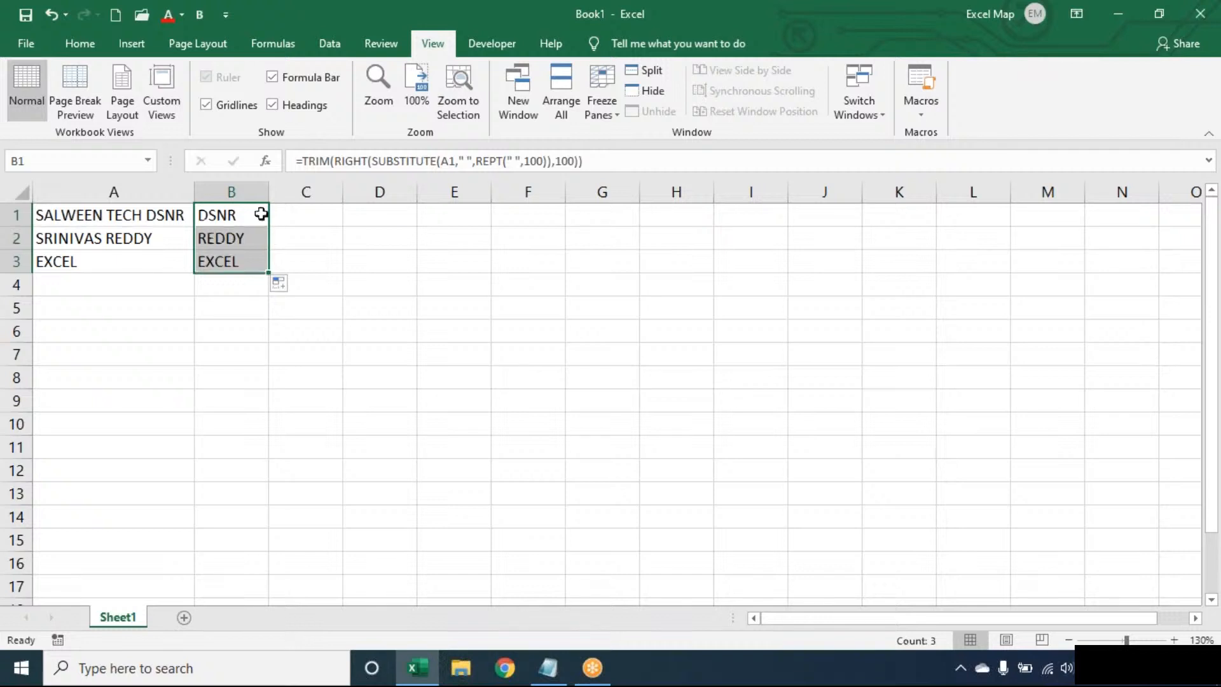
{"action": "double_click", "coordinate": [261, 212]}
{"action": "left_click", "coordinate": [612, 215]}
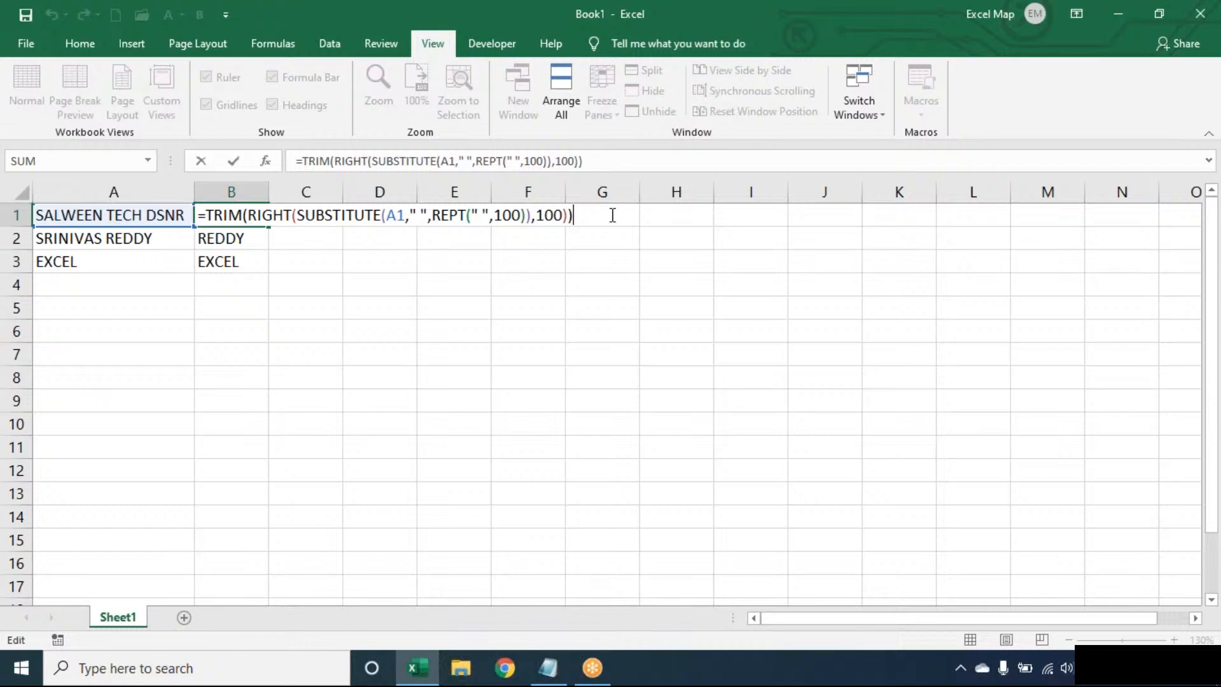
{"action": "key", "text": "ctrl+Return"}
{"action": "key", "text": "ctrl+z"}
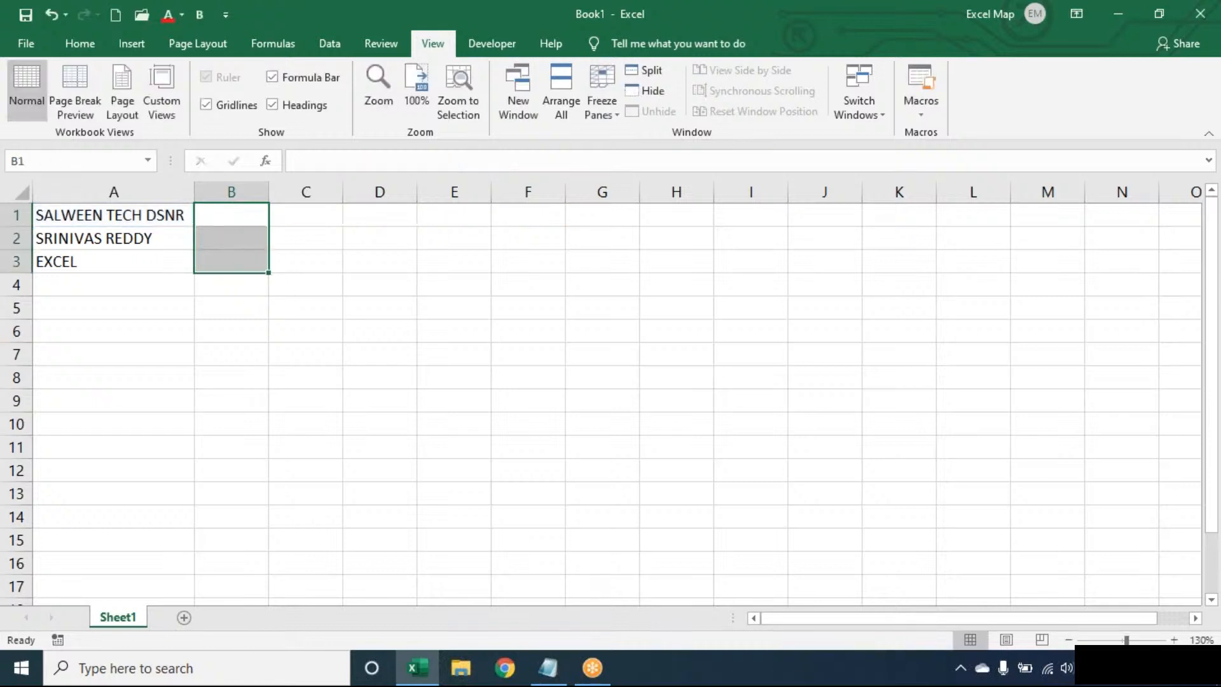
{"action": "left_click", "coordinate": [231, 215]}
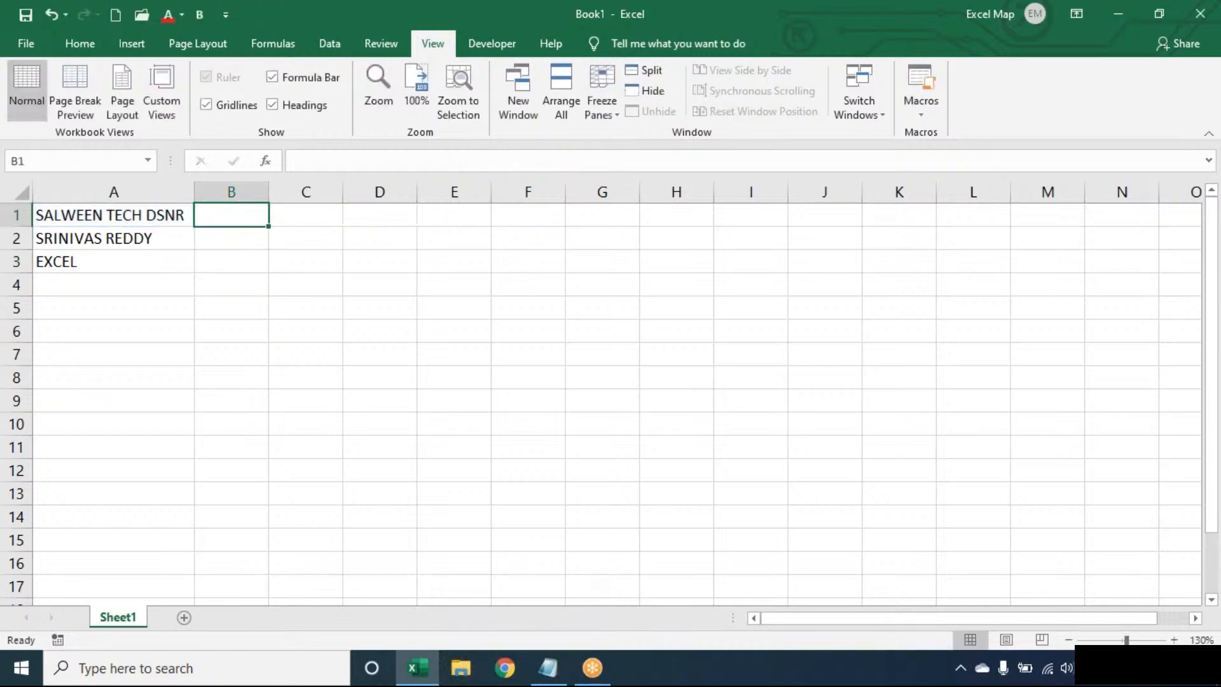
{"action": "type", "text": "=LEN(TRIM("}
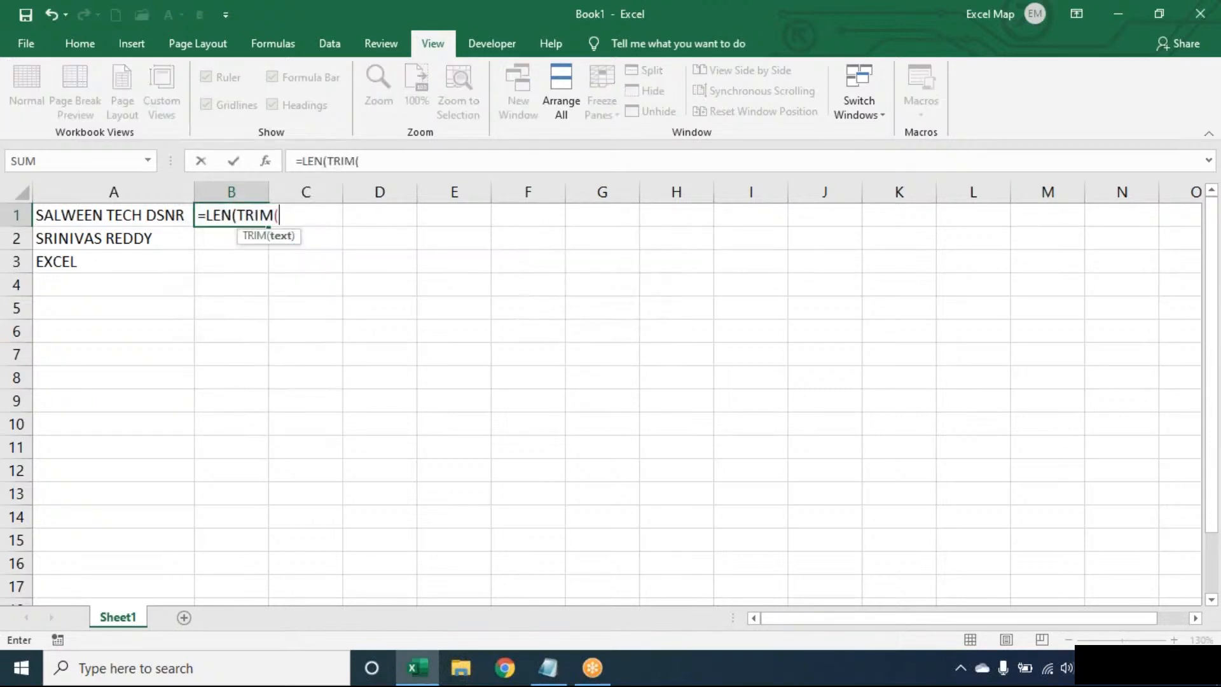
{"action": "key", "text": "Left"}
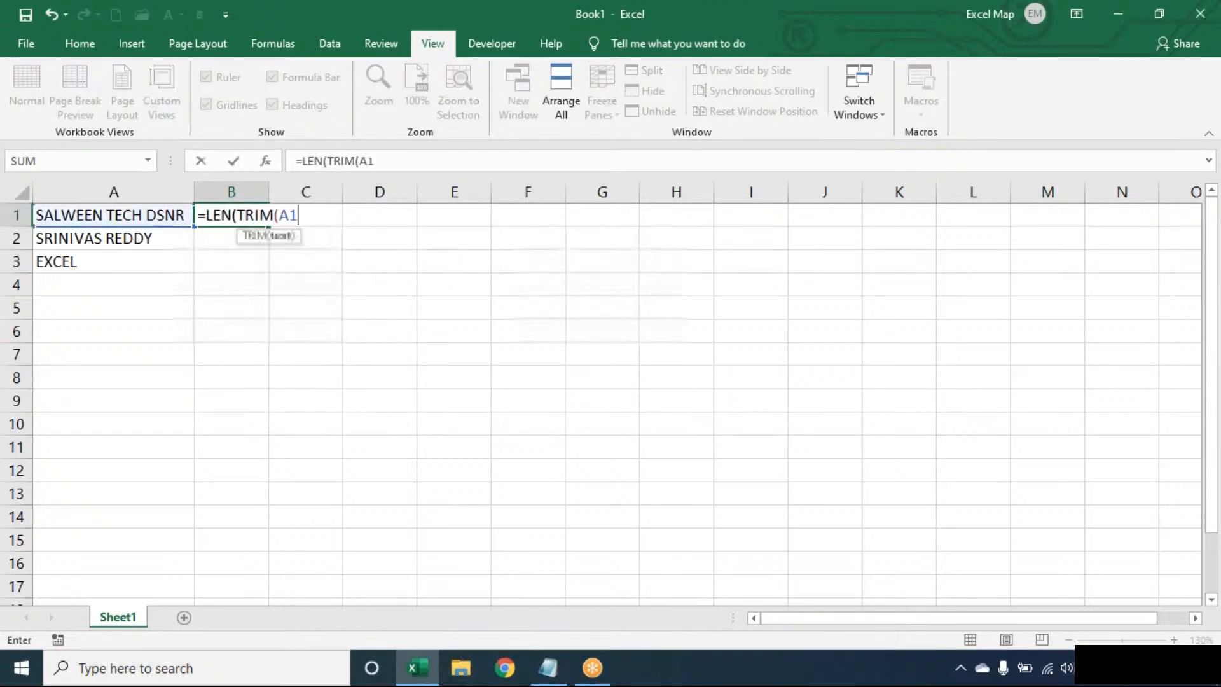
{"action": "type", "text": "))-"}
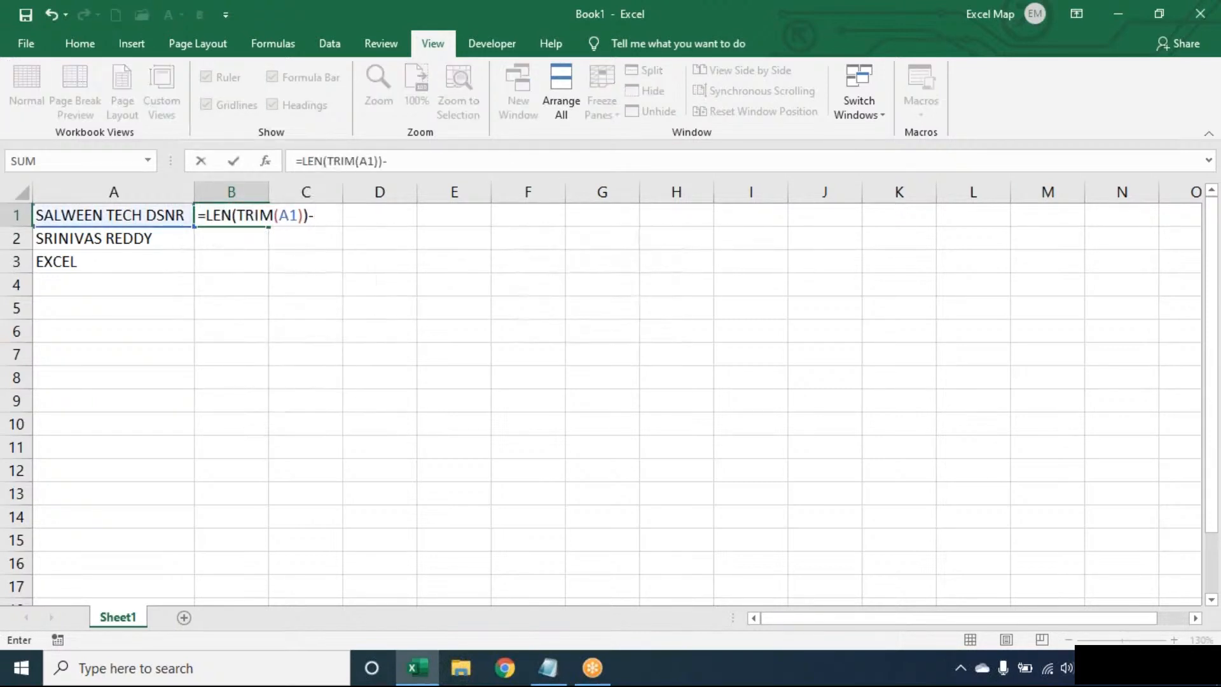
{"action": "type", "text": "LEN(SUB"}
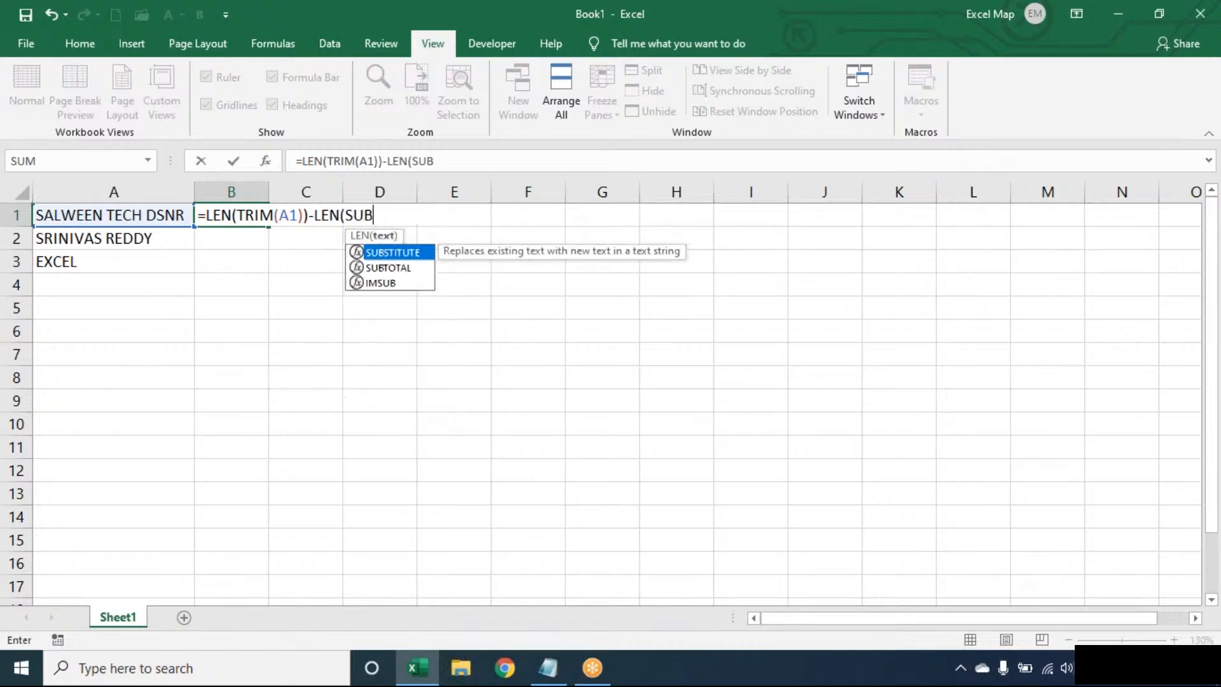
{"action": "type", "text": "STITUTE(TRIM(A1),"}
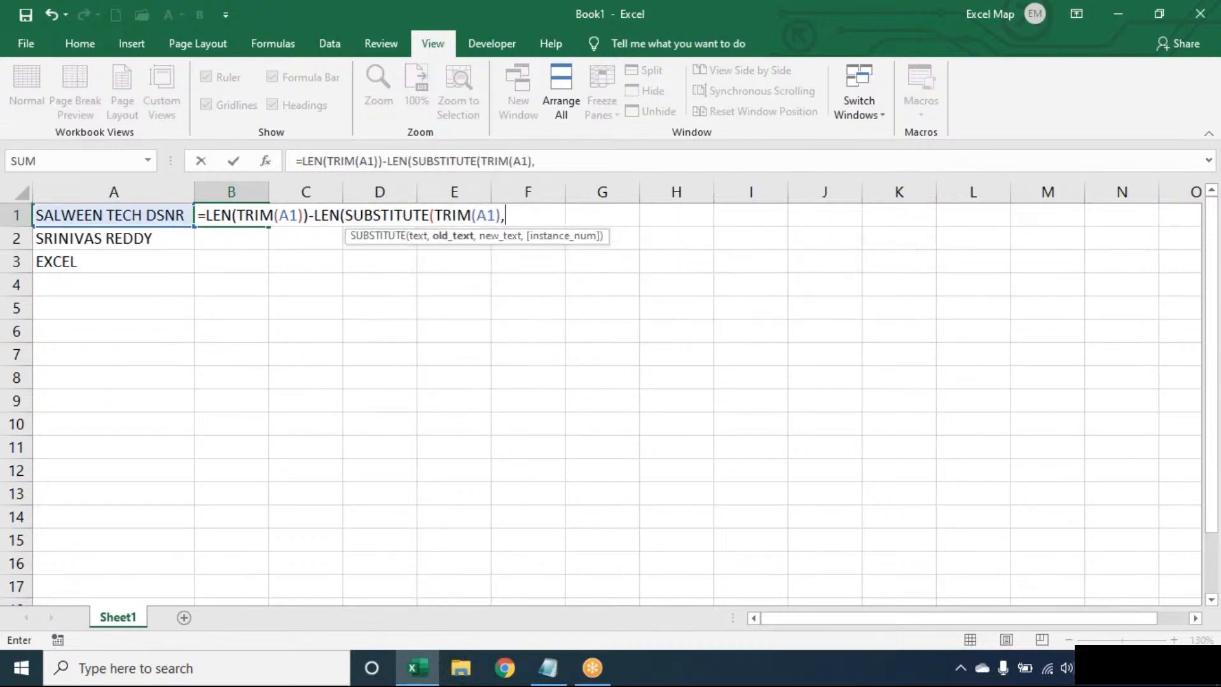
{"action": "type", "text": "\" \","}
{"action": "type", "text": "))"}
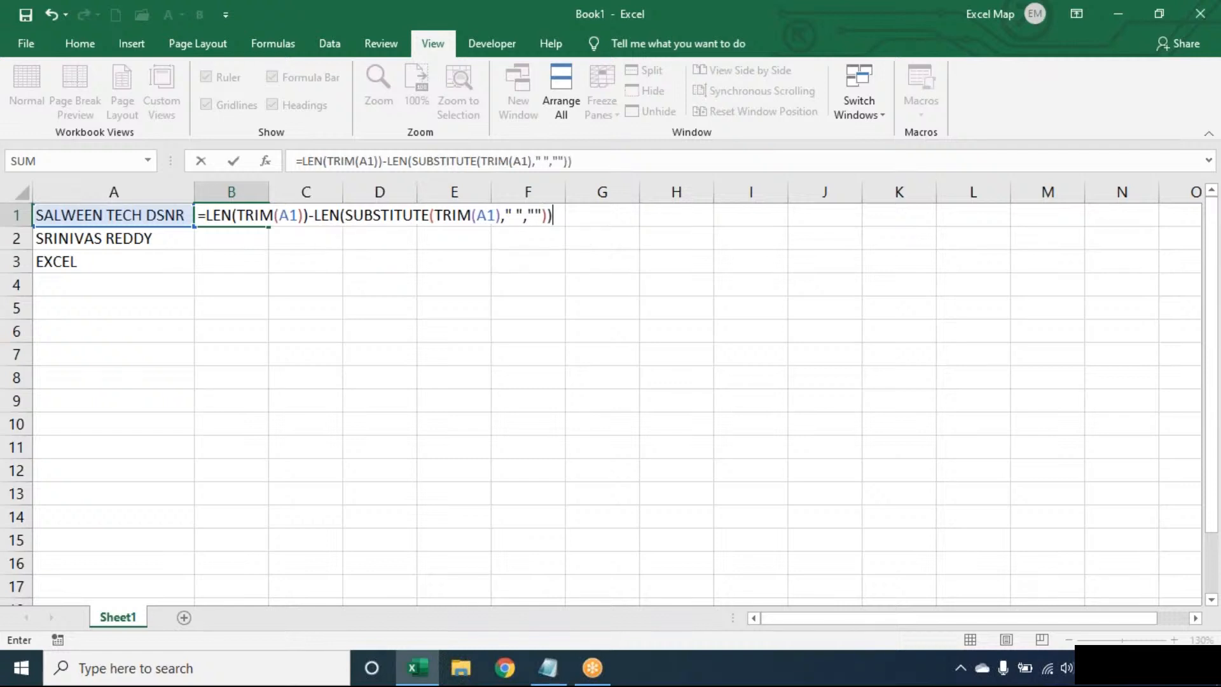
{"action": "key", "text": "Return"}
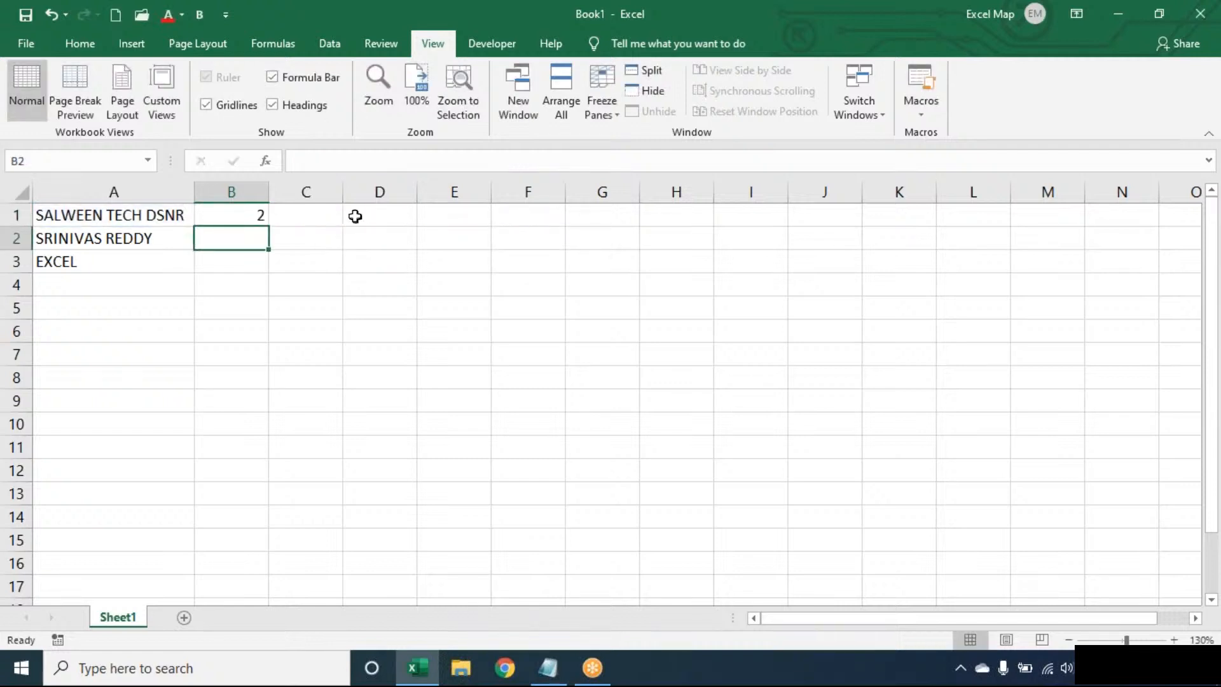
{"action": "double_click", "coordinate": [255, 215]}
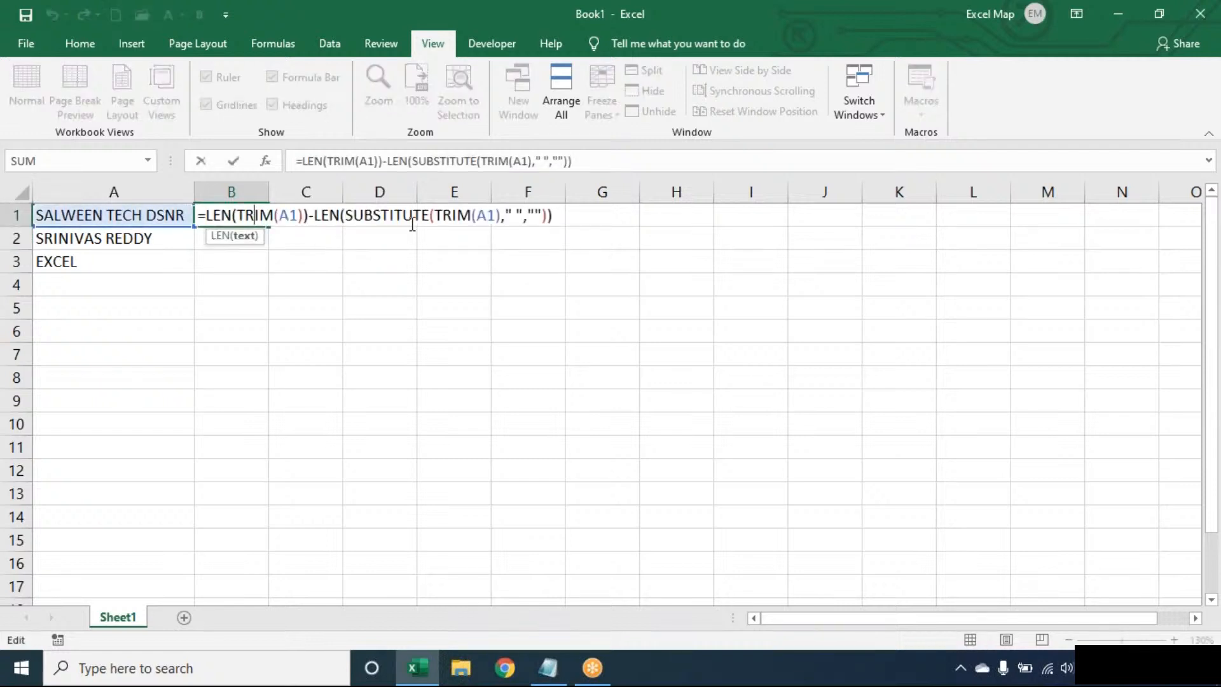
{"action": "key", "text": "Return"}
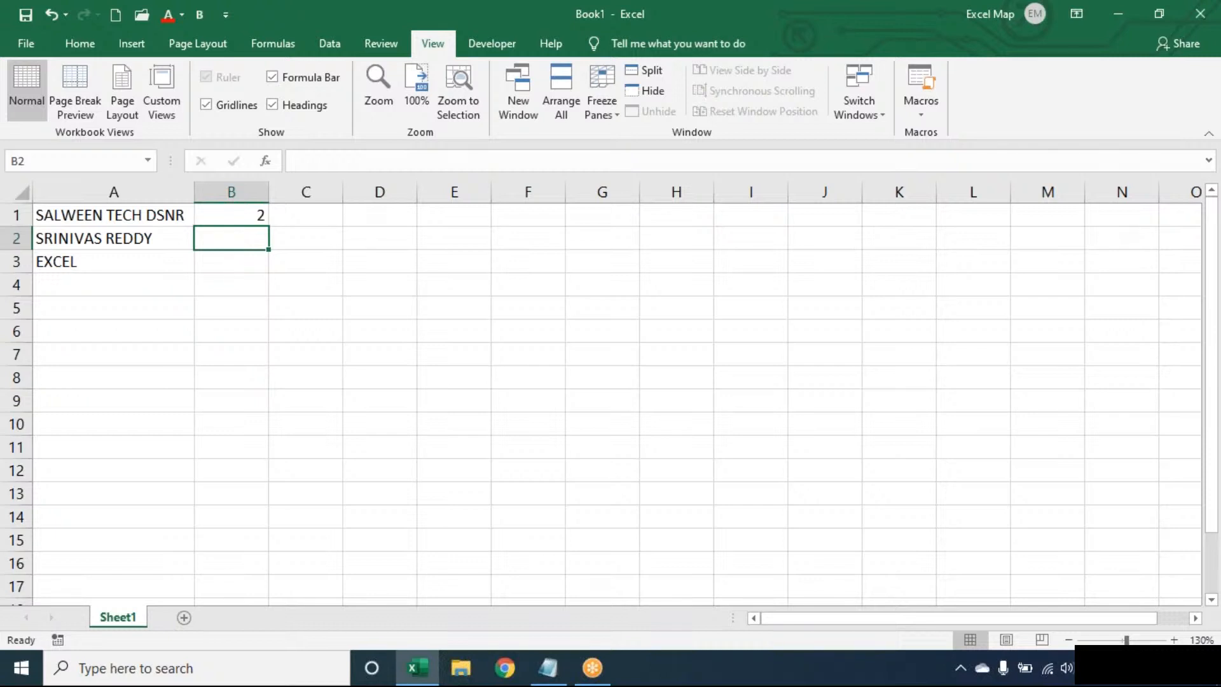
- Wrap B1 in SUBSTITUTE(TRIM(A1)," ","*",…) to mark the last space with an asterisk
{"action": "double_click", "coordinate": [223, 215]}
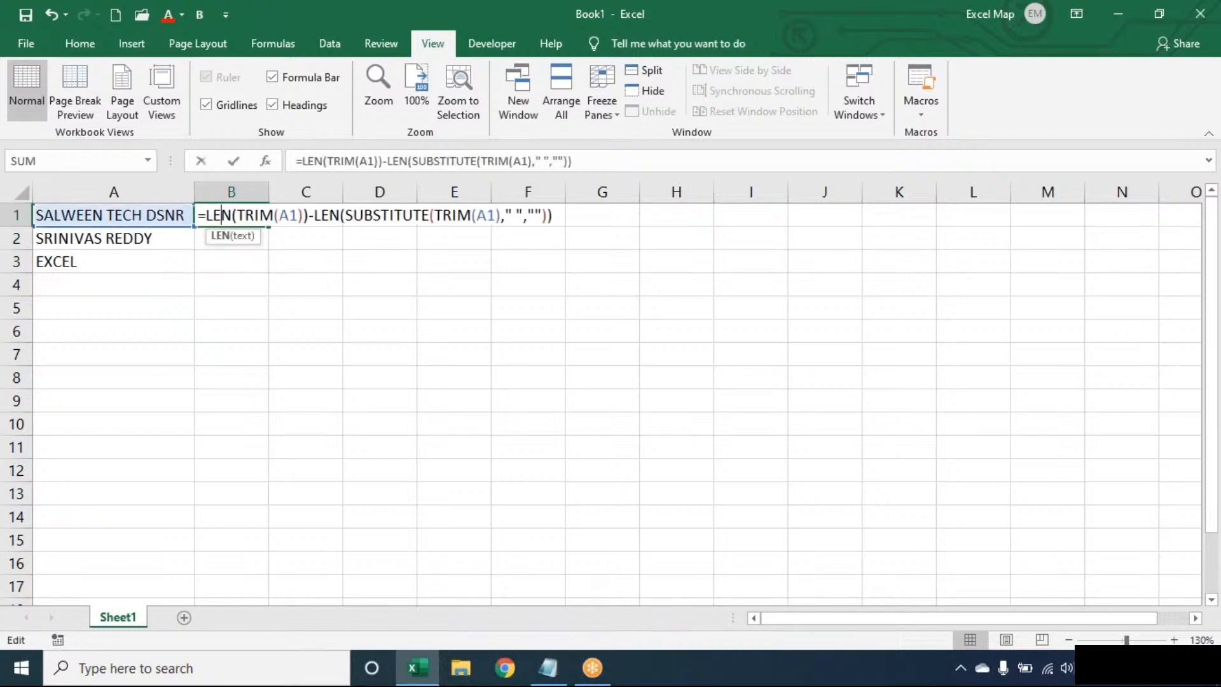
{"action": "left_click", "coordinate": [206, 215]}
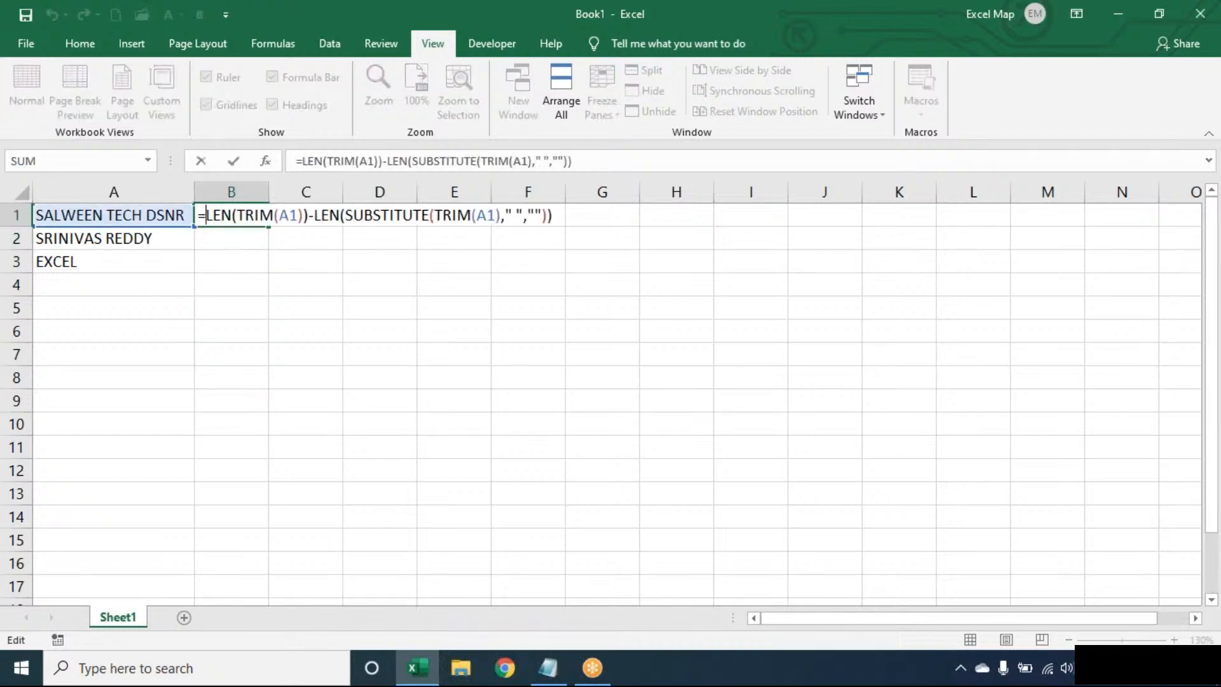
{"action": "type", "text": "SUBSTITUTE("}
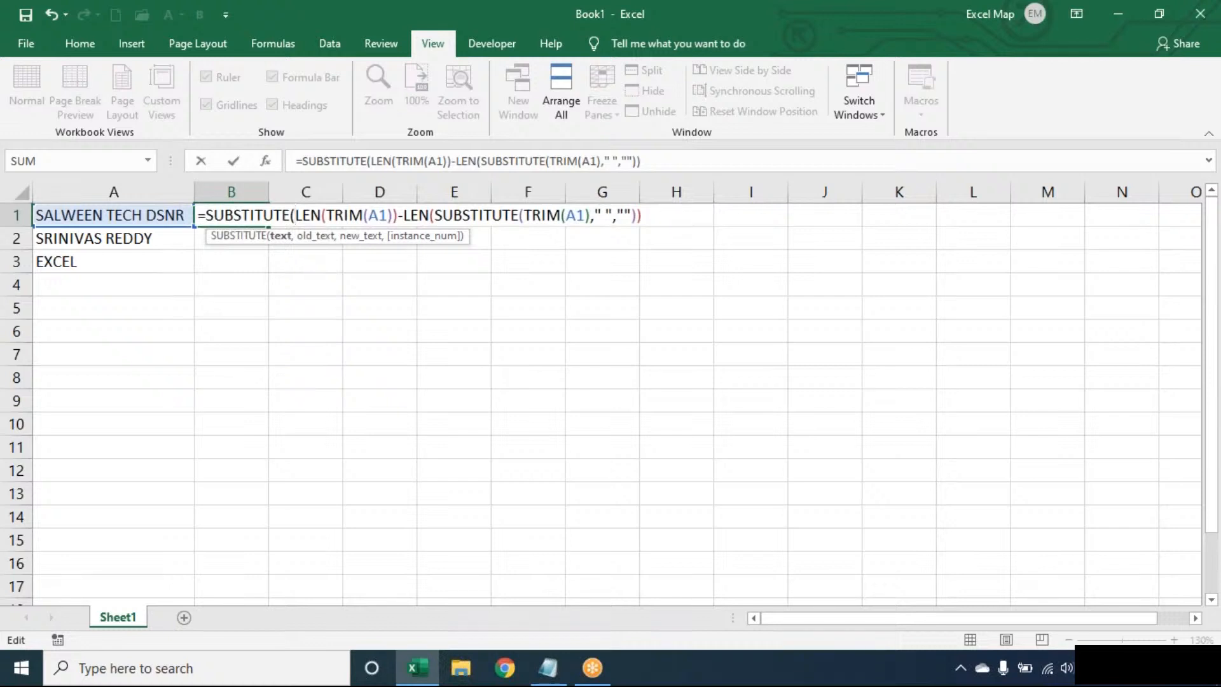
{"action": "type", "text": "TRIM(A1),"}
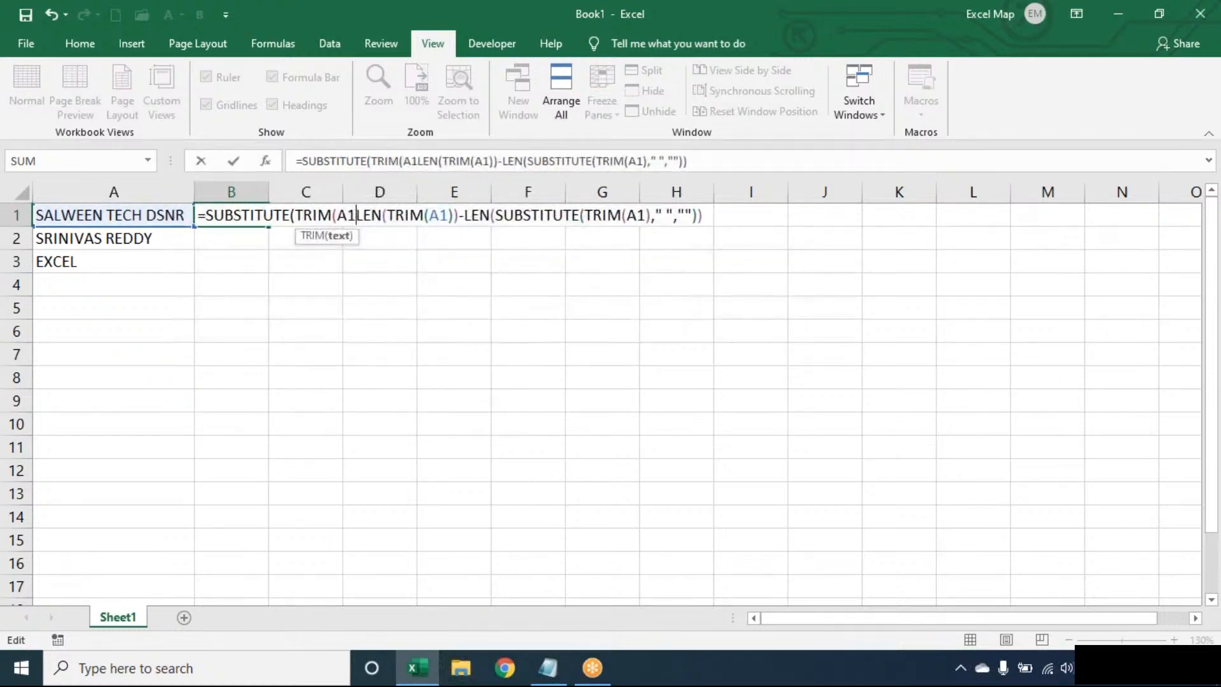
{"action": "type", "text": "\" \","}
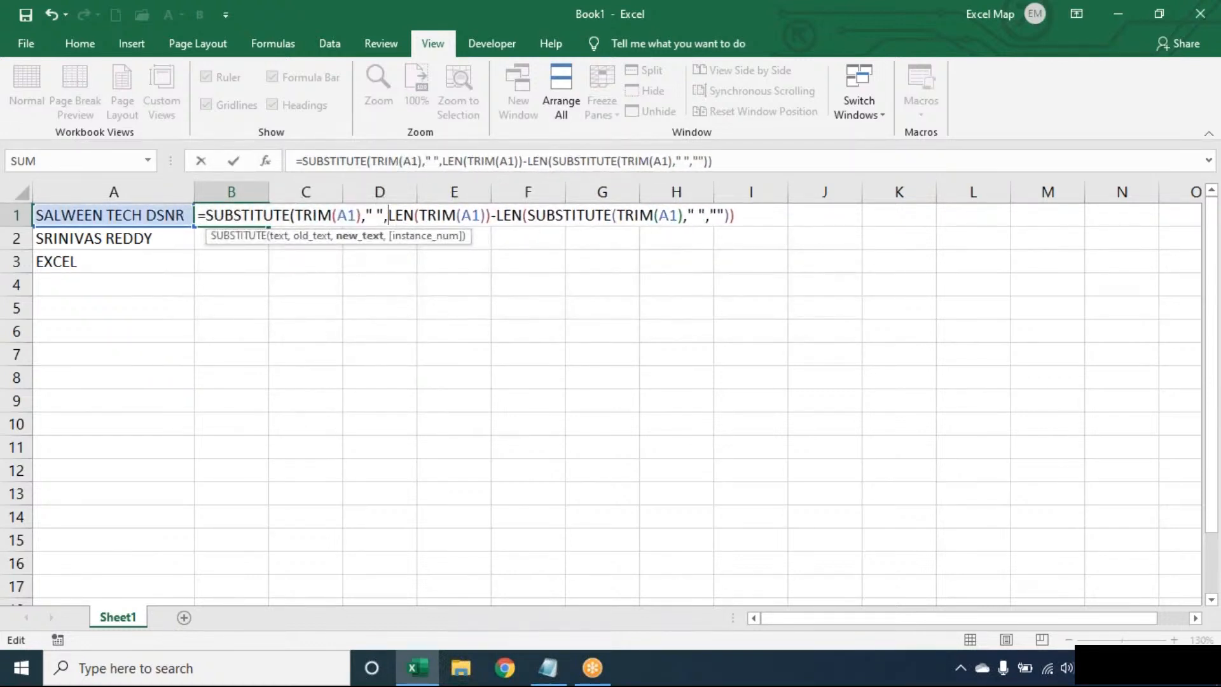
{"action": "type", "text": "\"*\""}
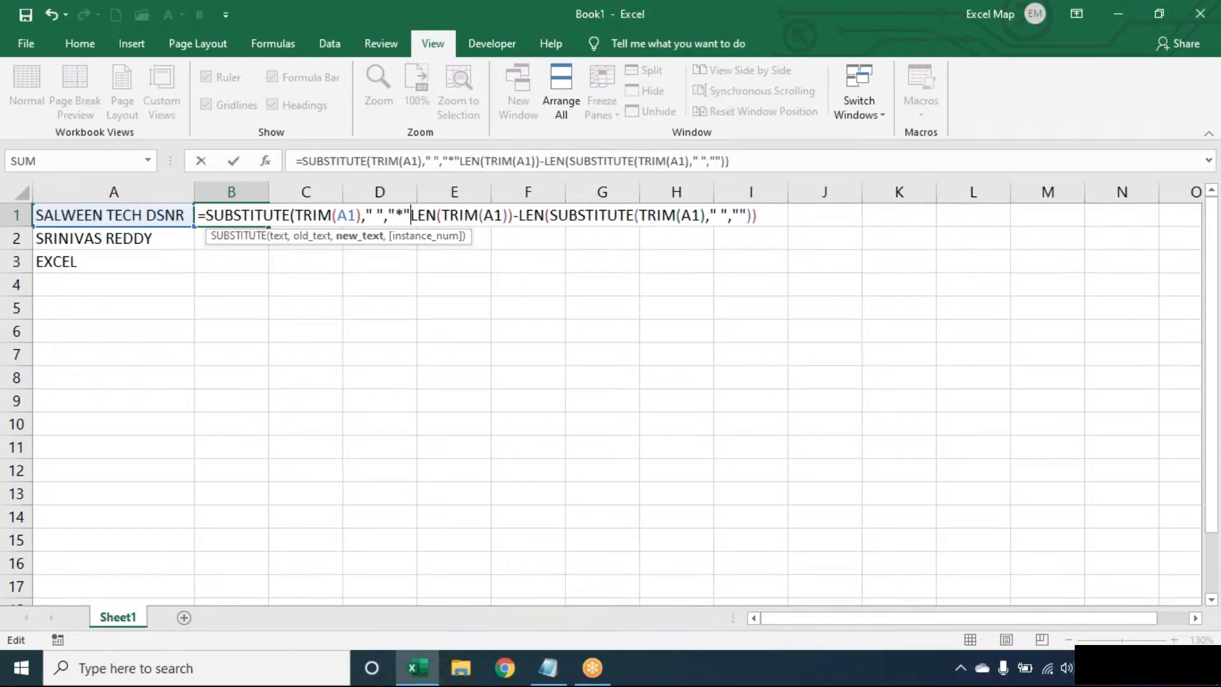
{"action": "type", "text": ","}
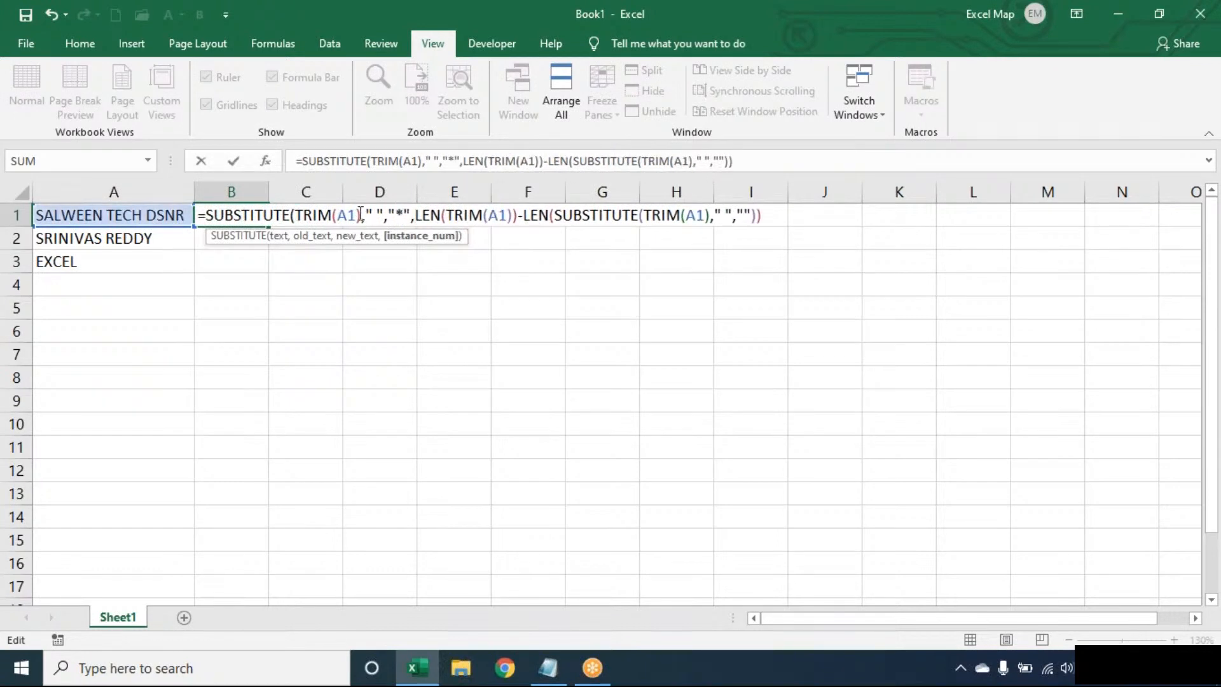
{"action": "left_click", "coordinate": [380, 204]}
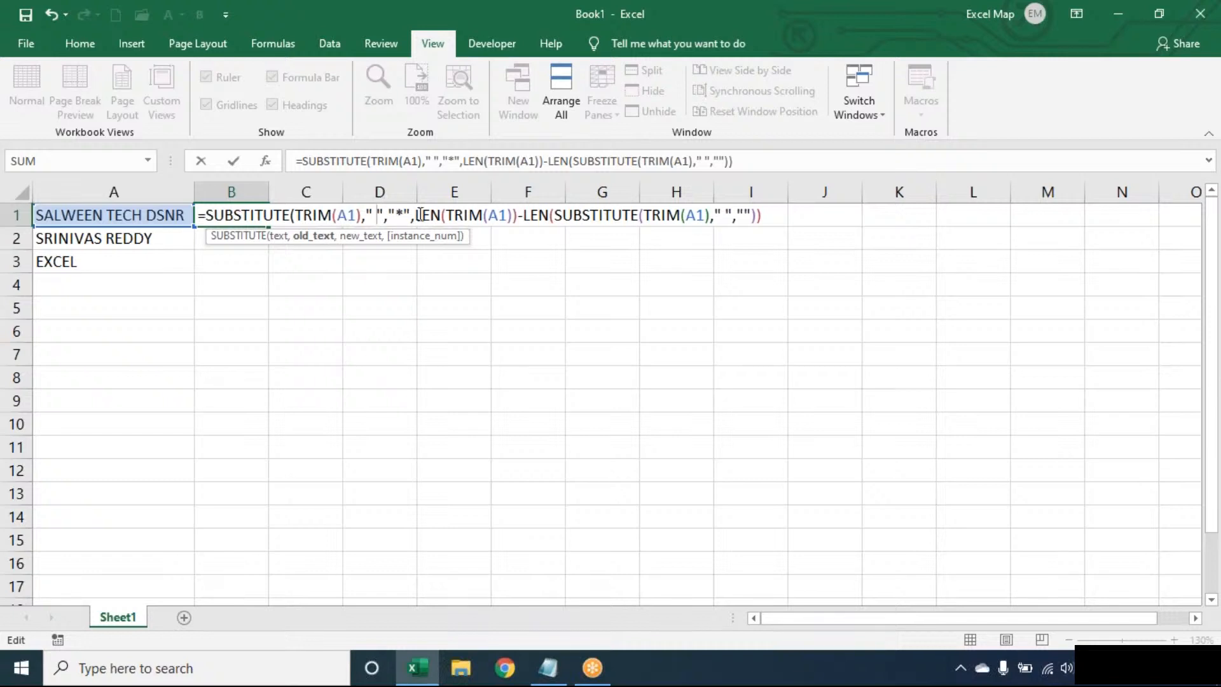
{"action": "left_click_drag", "start_coordinate": [411, 214], "coordinate": [292, 215]}
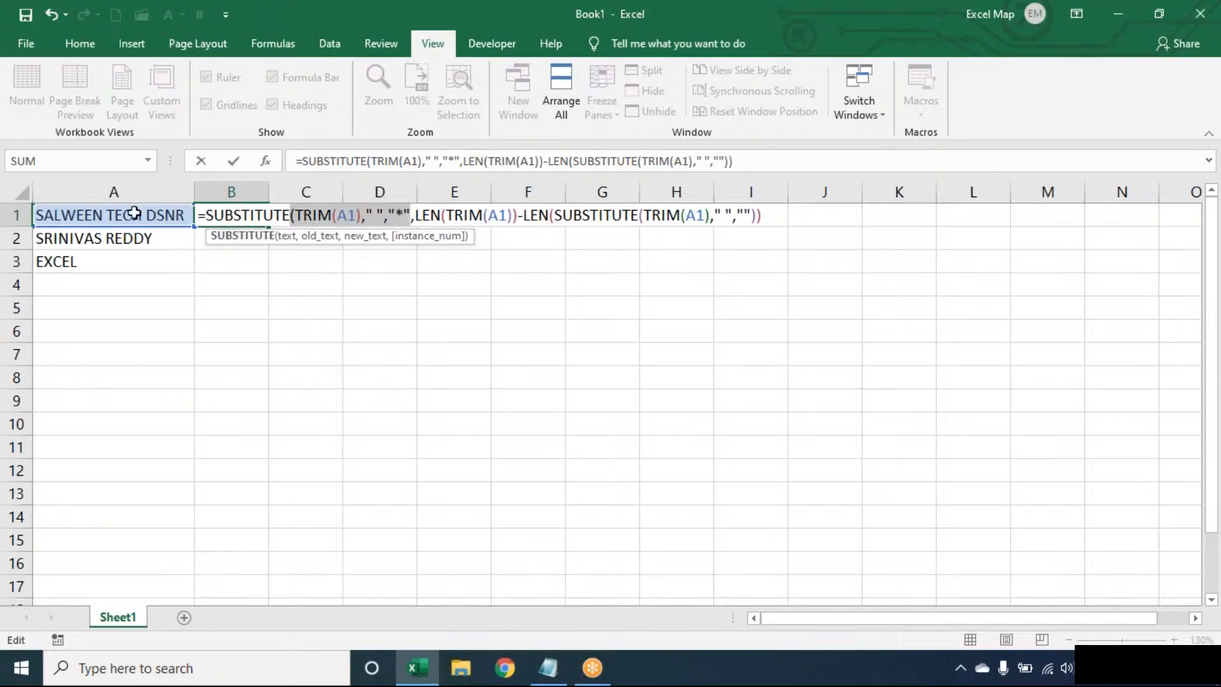
{"action": "left_click", "coordinate": [431, 216]}
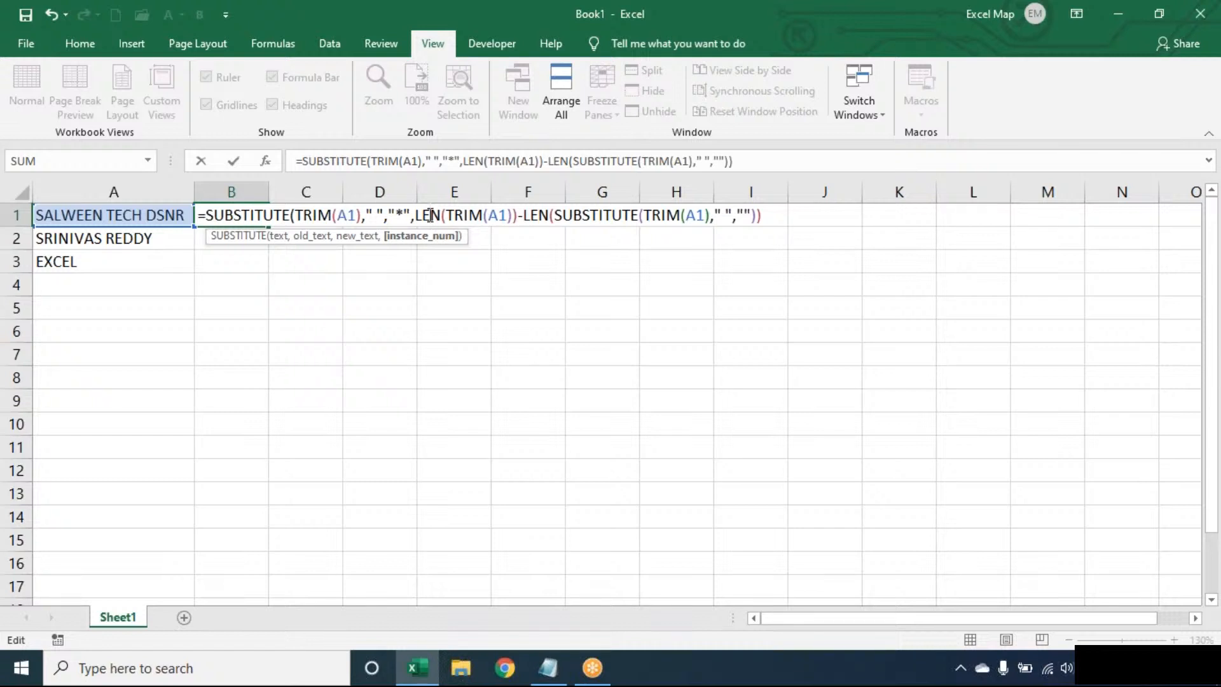
{"action": "key", "text": "Return"}
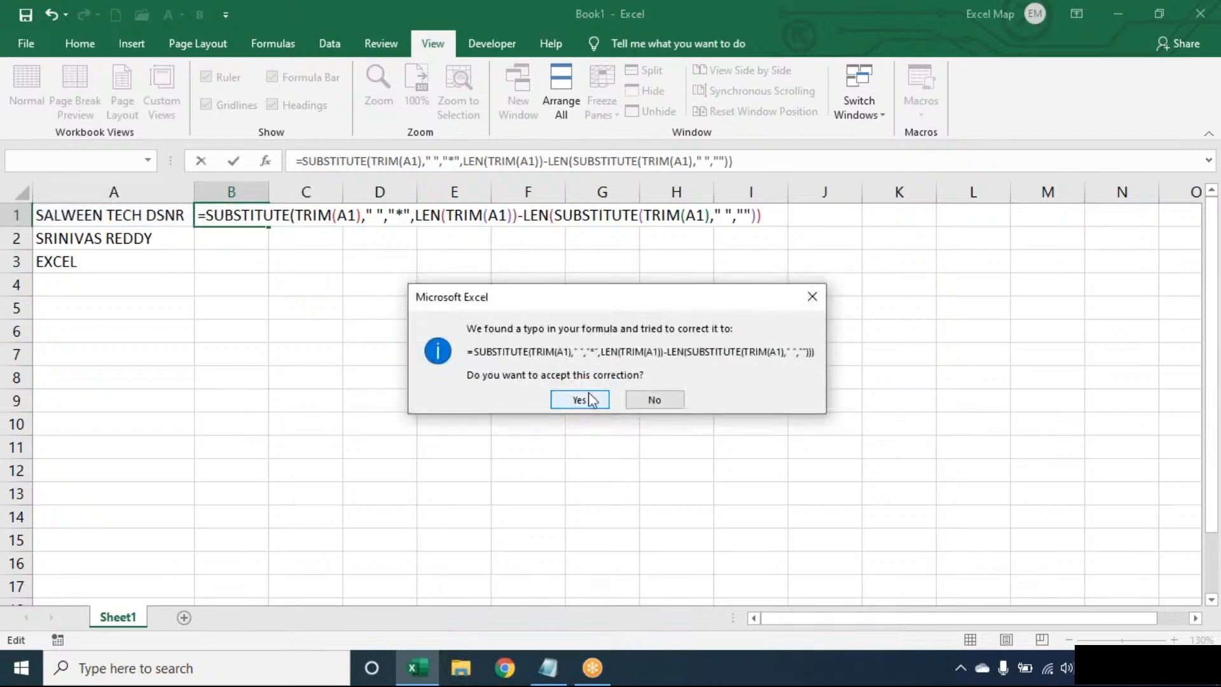
{"action": "left_click", "coordinate": [654, 392]}
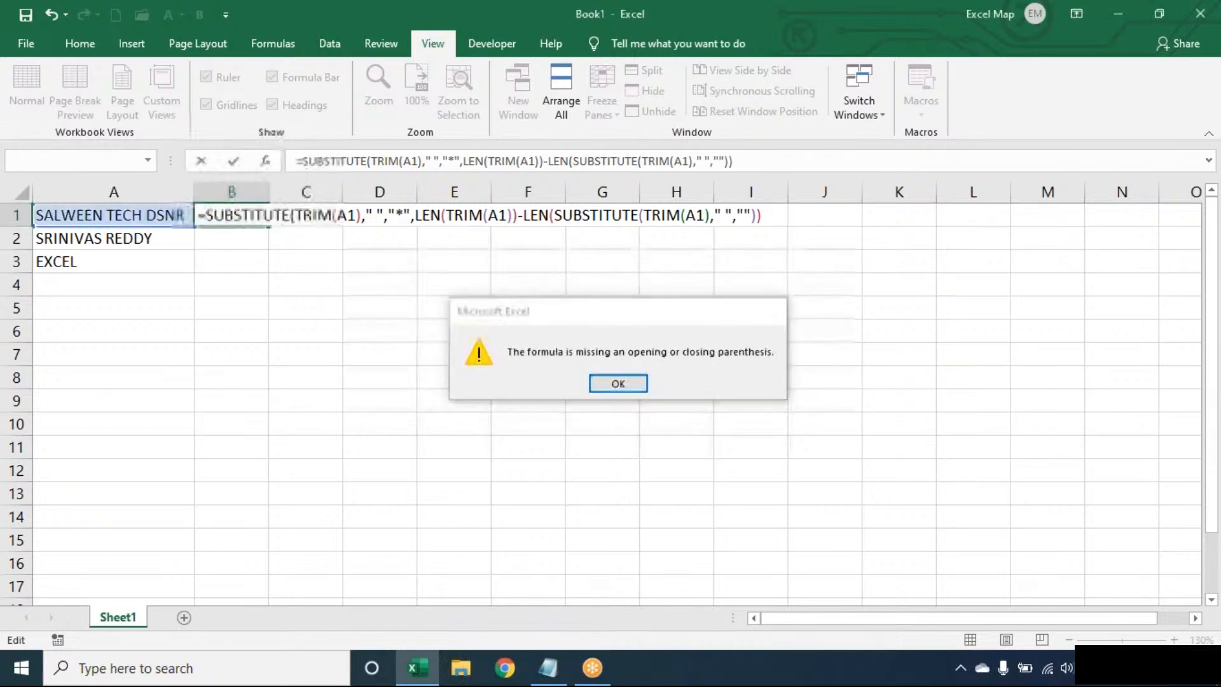
{"action": "left_click", "coordinate": [622, 382]}
{"action": "left_click", "coordinate": [775, 214]}
{"action": "key", "text": "Return"}
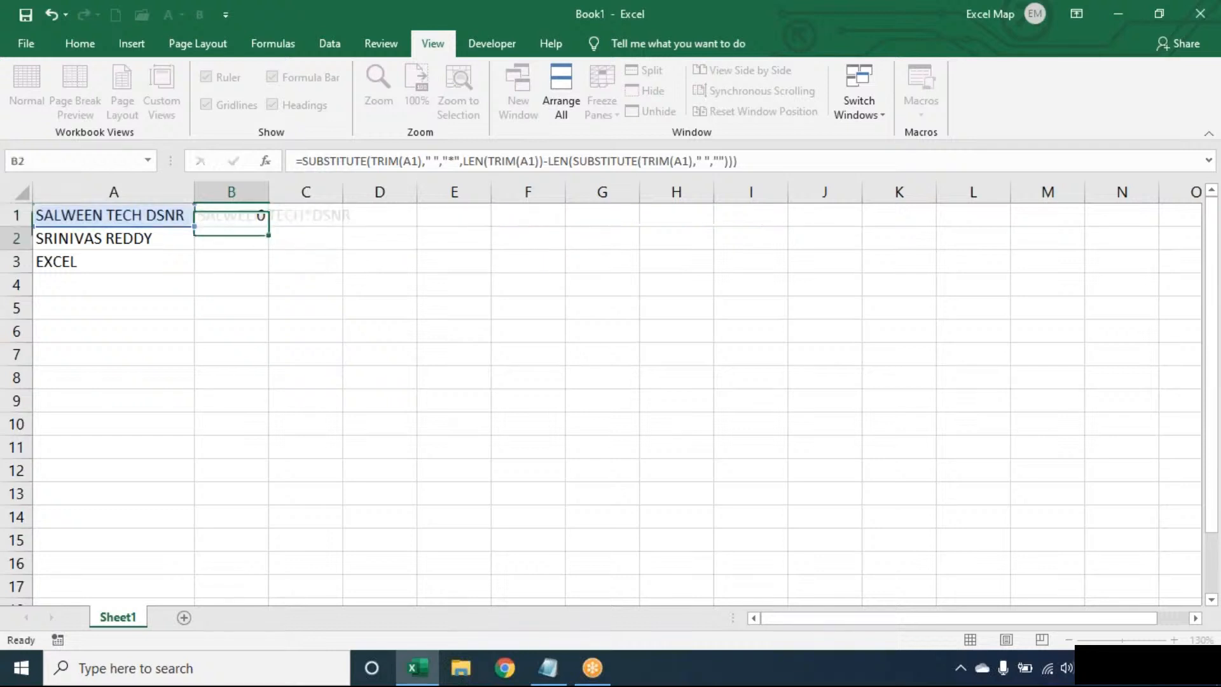
- Copy the formula to B2, then wrap B1 in FIND("*",…) to return the asterisk position 13
{"action": "left_click", "coordinate": [259, 217]}
{"action": "left_click_drag", "start_coordinate": [272, 225], "coordinate": [269, 248]}
{"action": "double_click", "coordinate": [249, 216]}
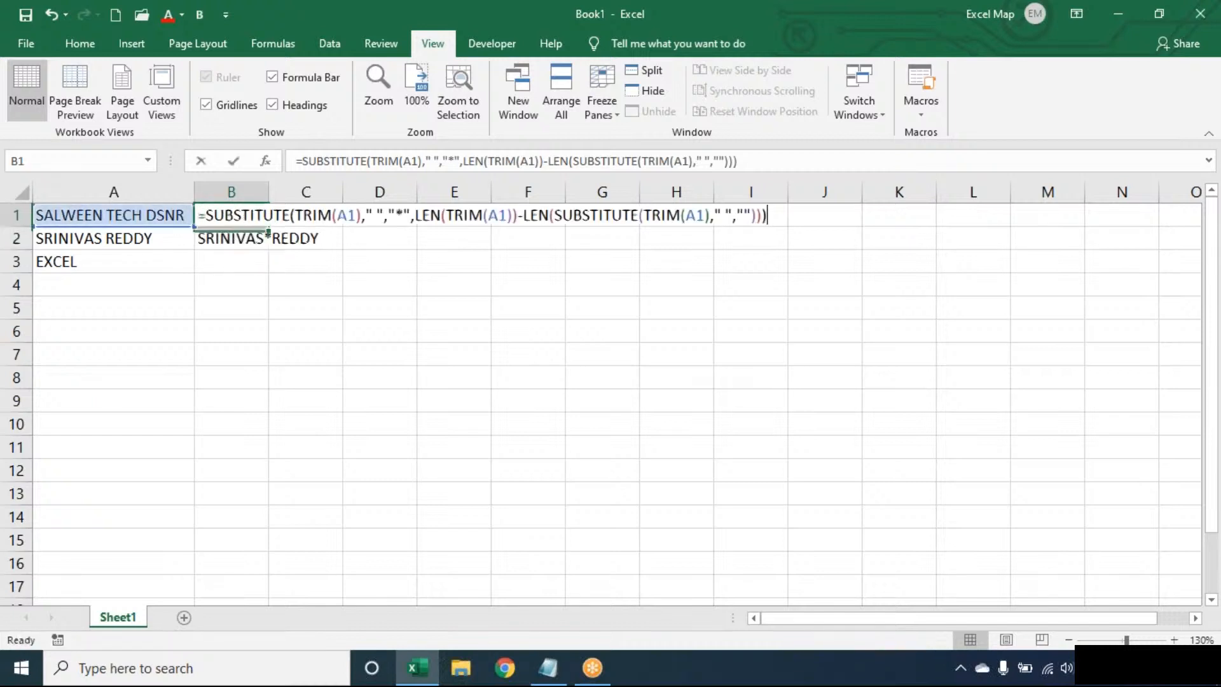
{"action": "left_click", "coordinate": [210, 216]}
{"action": "type", "text": "FIND(\""}
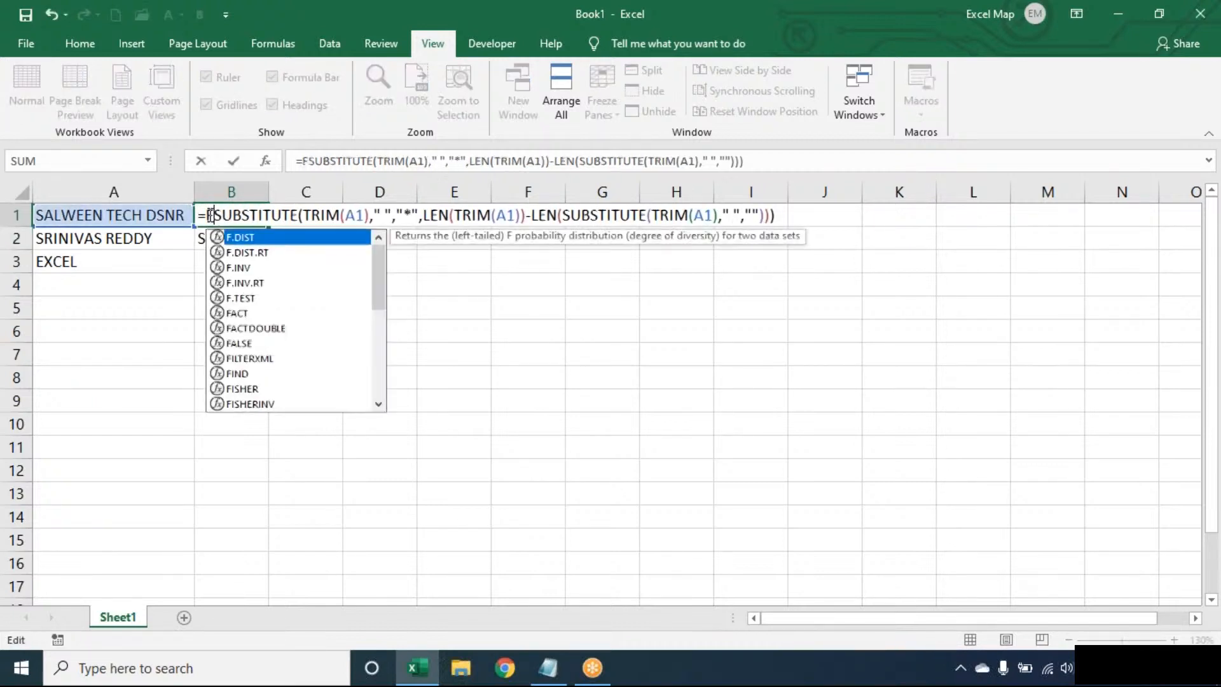
{"action": "type", "text": "*\",M"}
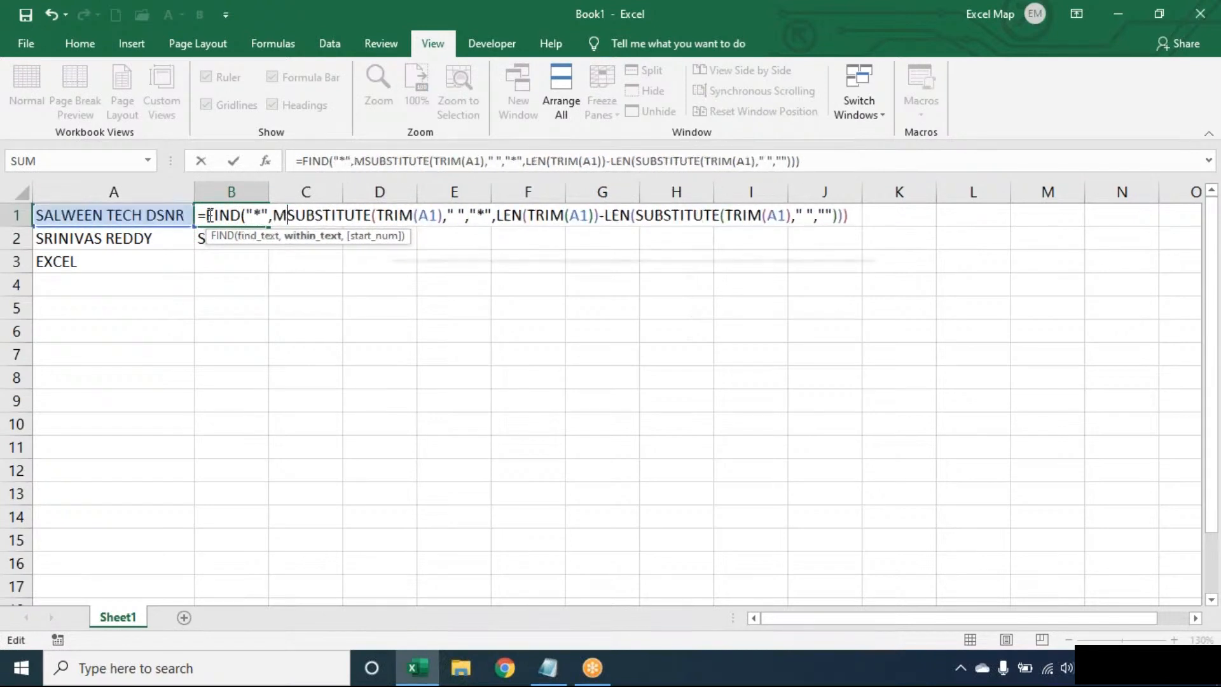
{"action": "key", "text": "BackSpace"}
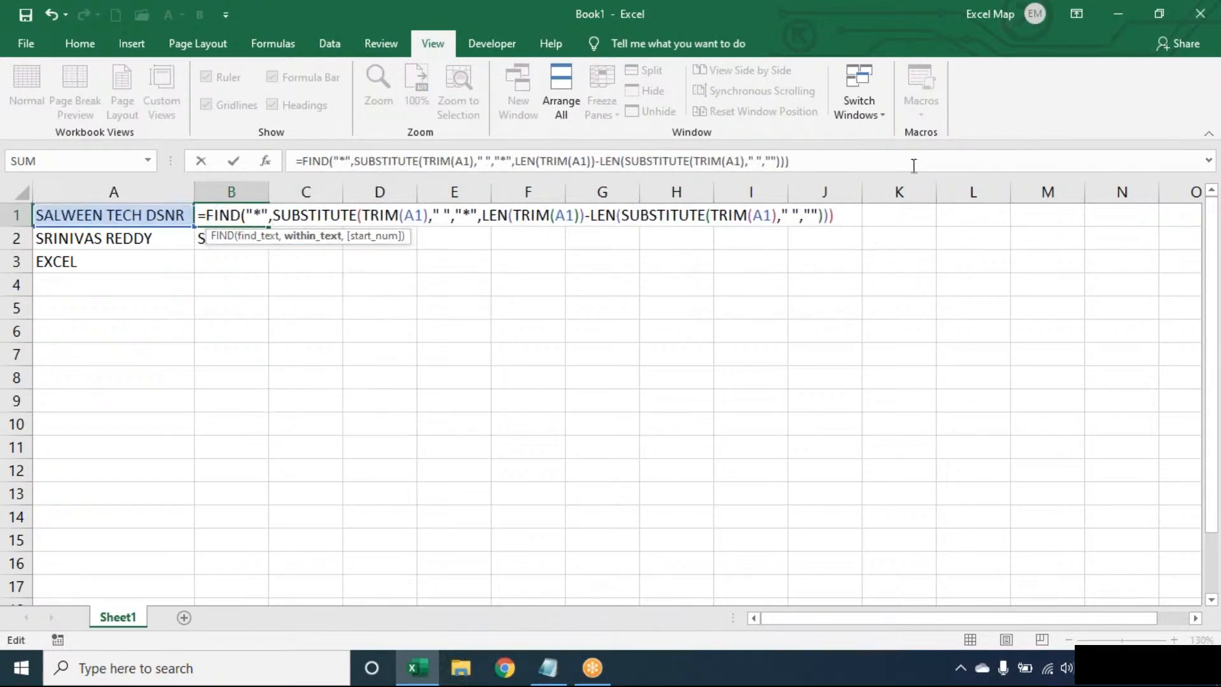
{"action": "left_click", "coordinate": [848, 216]}
{"action": "key", "text": "Return"}
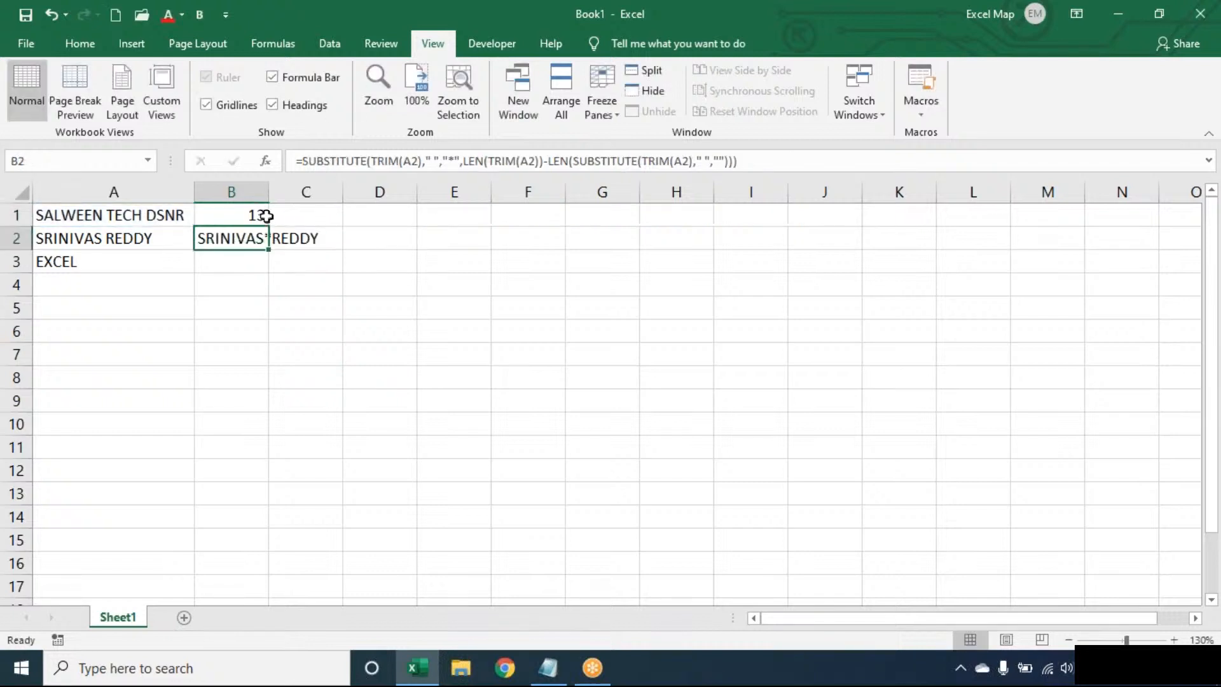
- Prefix B1's formula with LEN(TRIM(A1))- to get the last word's length, 4
{"action": "double_click", "coordinate": [217, 216]}
{"action": "left_click", "coordinate": [206, 216]}
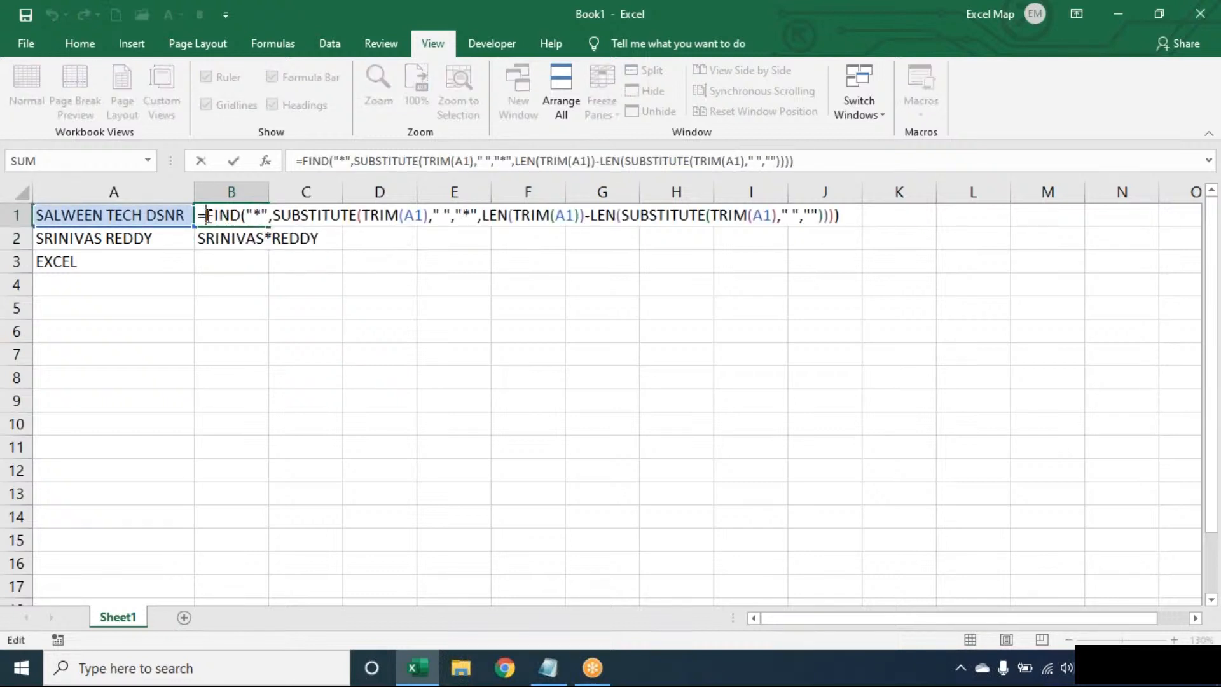
{"action": "type", "text": "LEN(TRIM(A1)"}
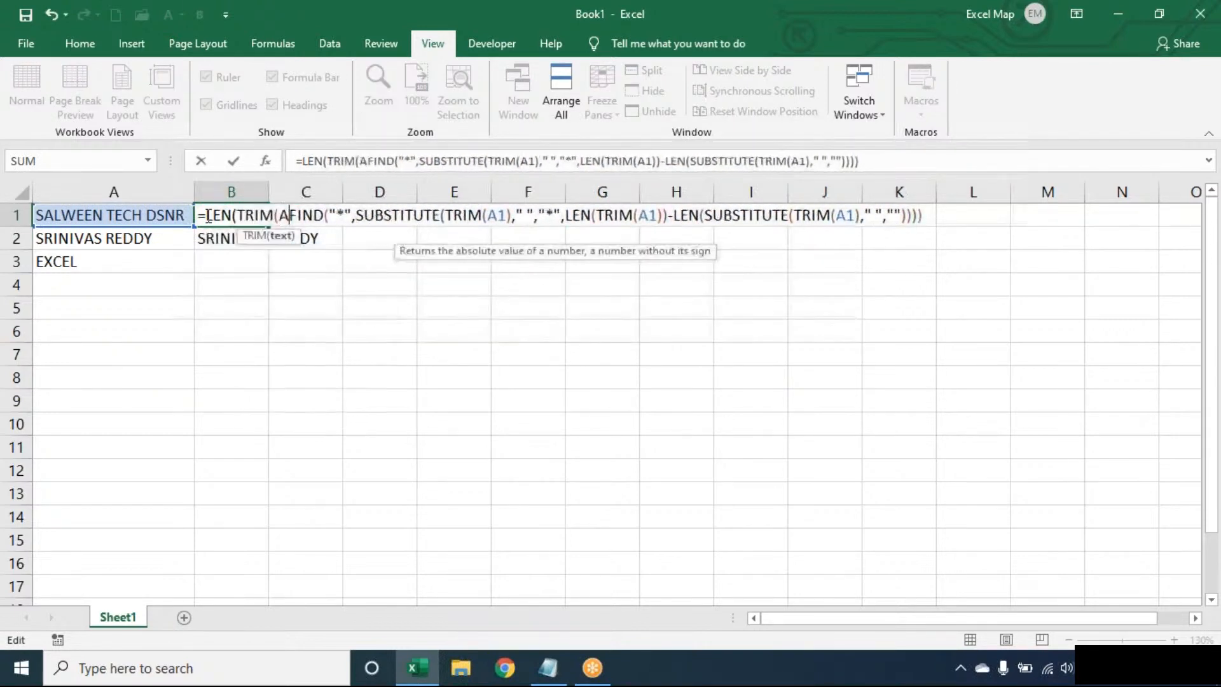
{"action": "type", "text": ")-"}
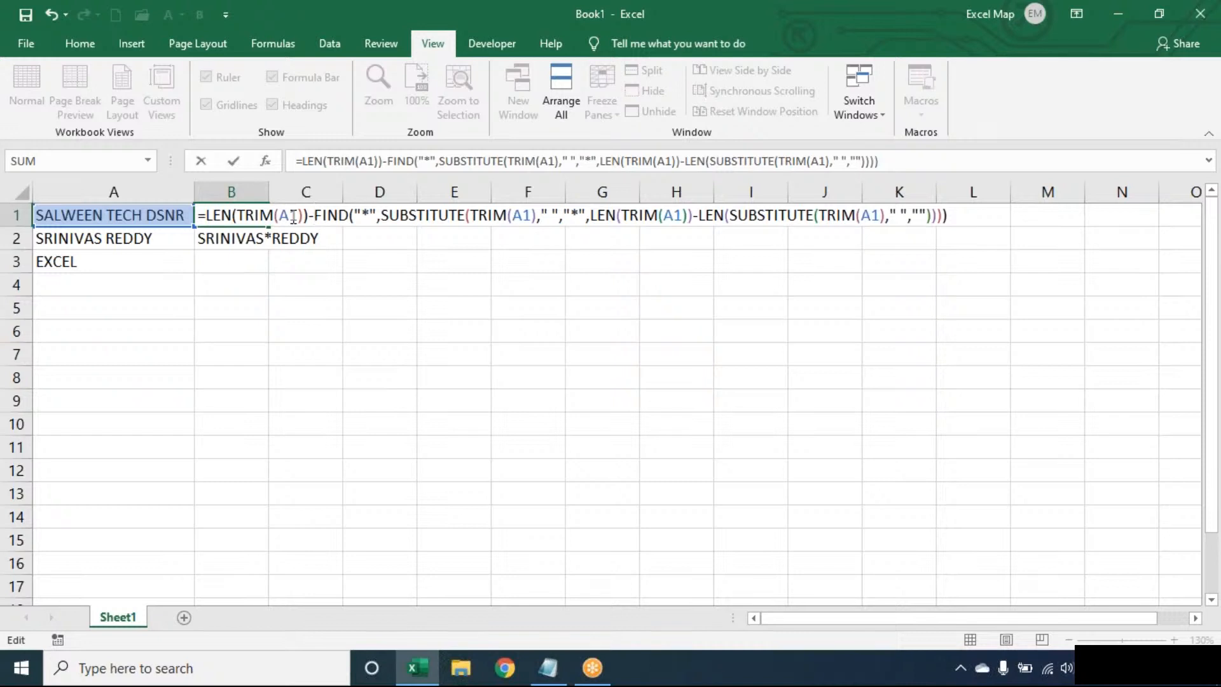
{"action": "key", "text": "Return"}
- Wrap it in RIGHT(TRIM(A1),…) so B1 returns the last word DSNR
{"action": "double_click", "coordinate": [232, 215]}
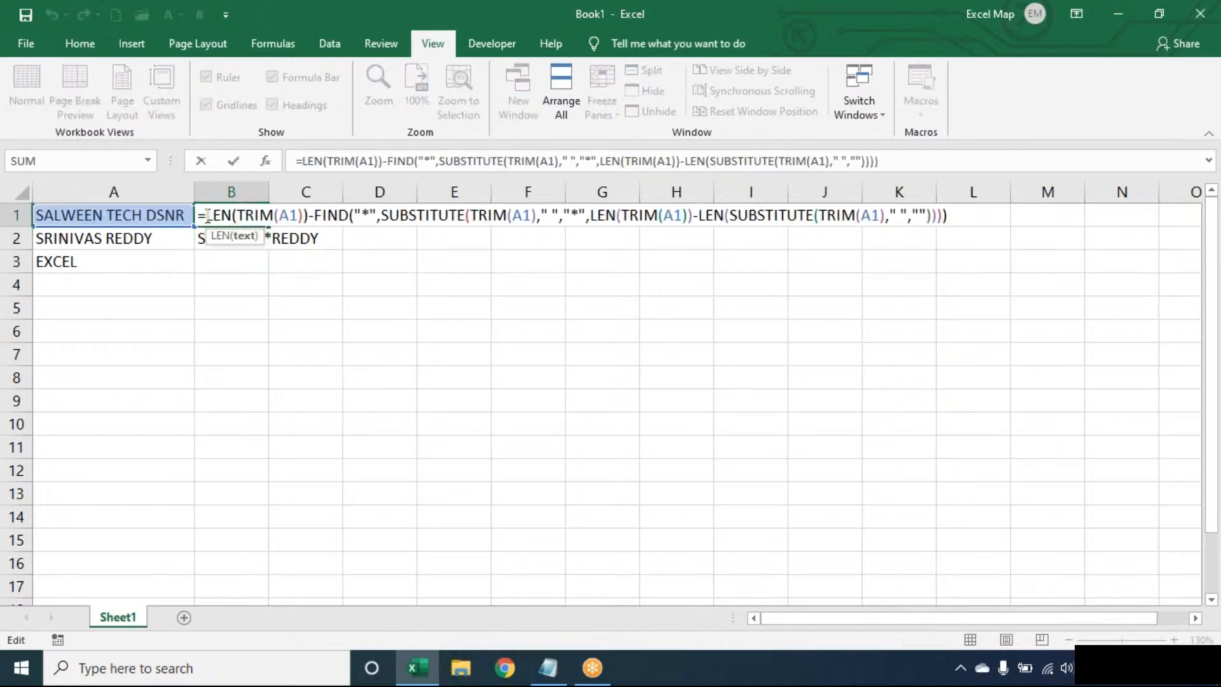
{"action": "left_click", "coordinate": [208, 216]}
{"action": "type", "text": "RIGHT("}
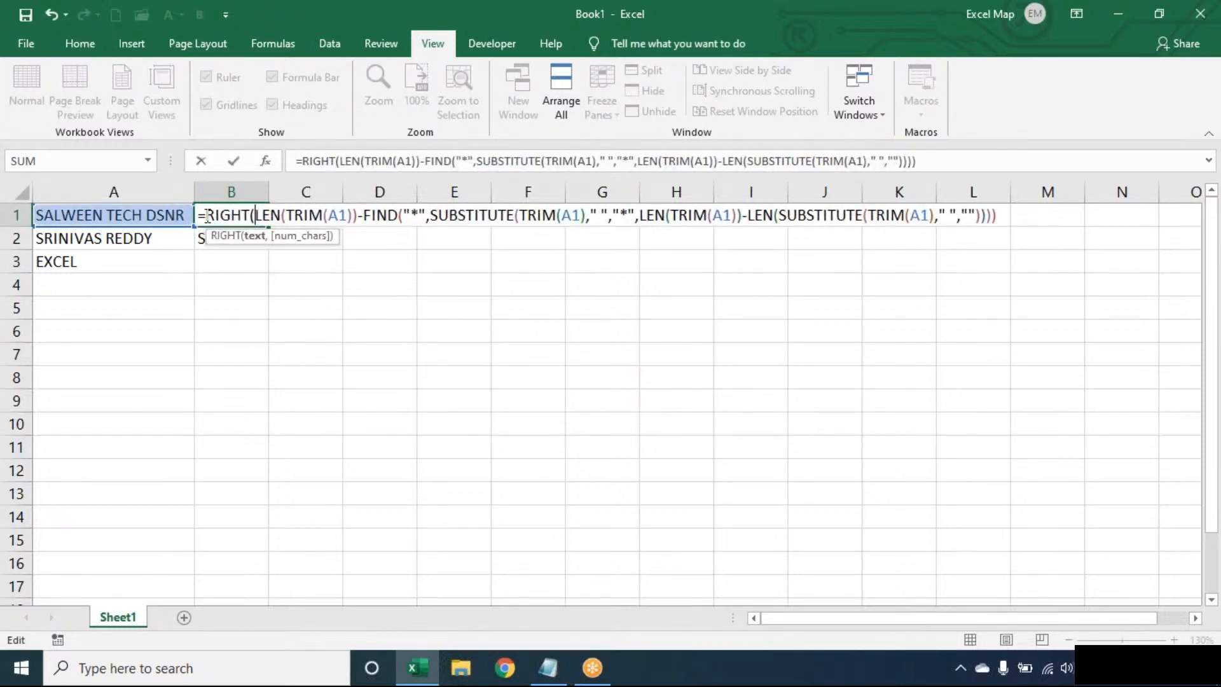
{"action": "type", "text": "TRIM(A1)"}
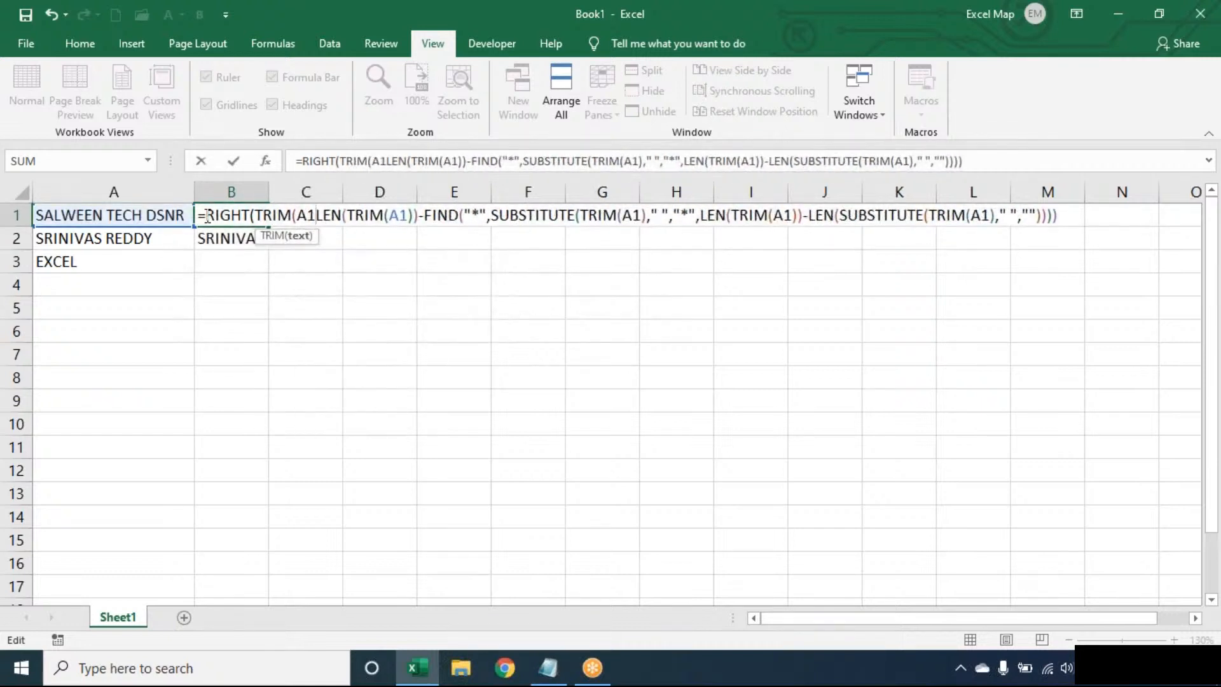
{"action": "type", "text": ","}
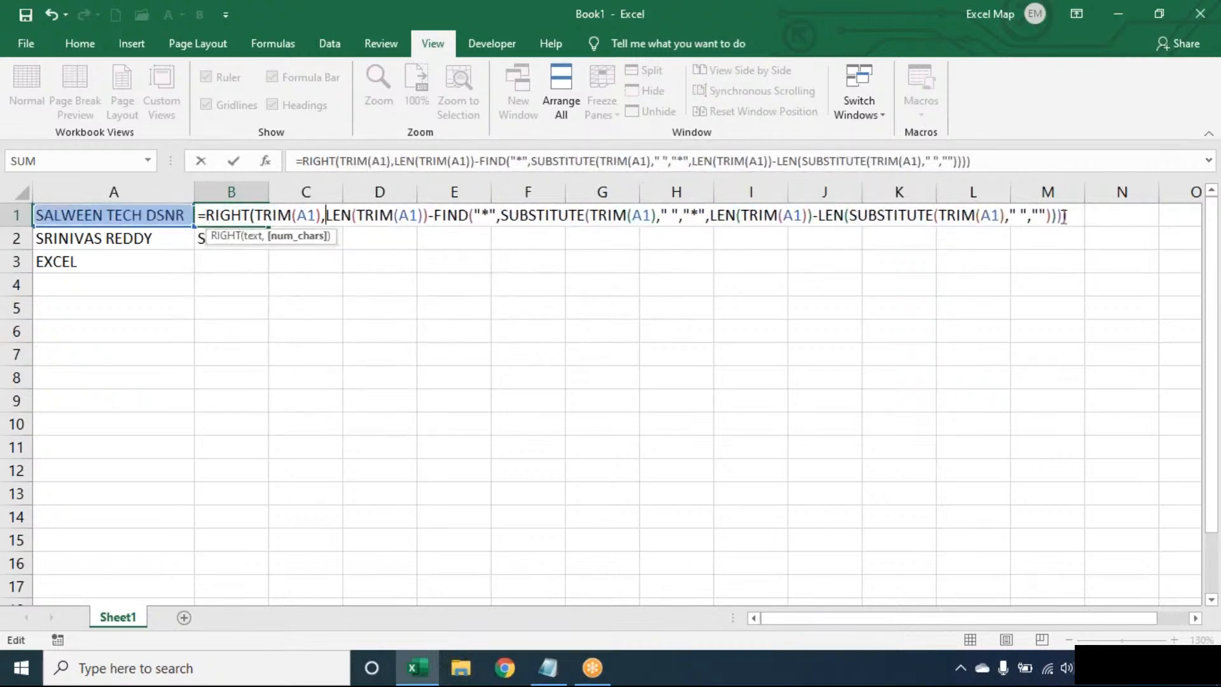
{"action": "left_click", "coordinate": [1079, 217]}
{"action": "type", "text": ")"}
{"action": "key", "text": "Return"}
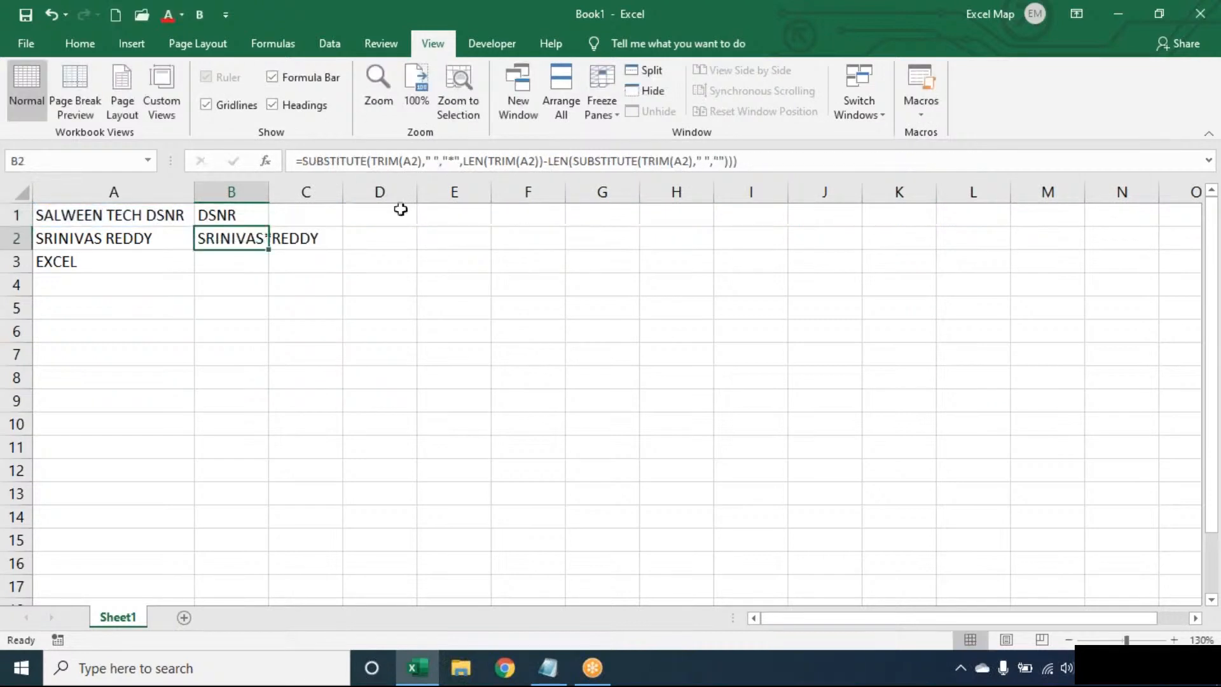
- Fill the last-word formula to B3, then wrap B1 in IFERROR(…,TRIM(A1))
{"action": "left_click", "coordinate": [259, 209]}
{"action": "left_click_drag", "start_coordinate": [268, 227], "coordinate": [271, 273]}
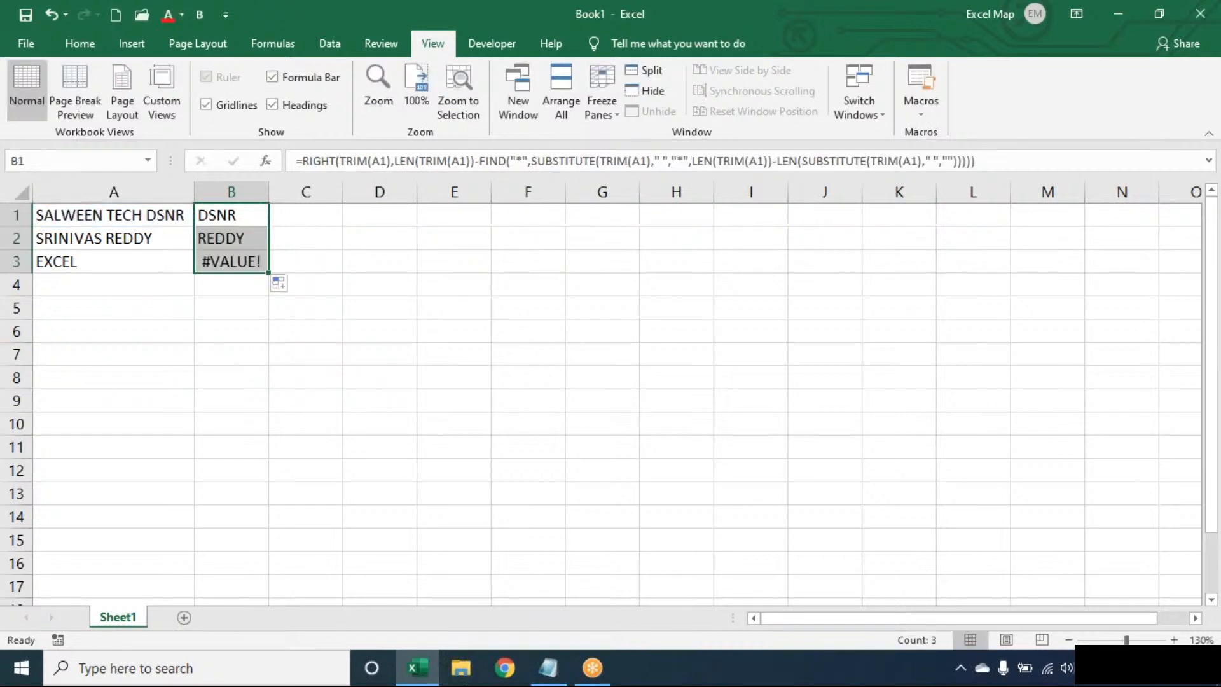
{"action": "double_click", "coordinate": [221, 211]}
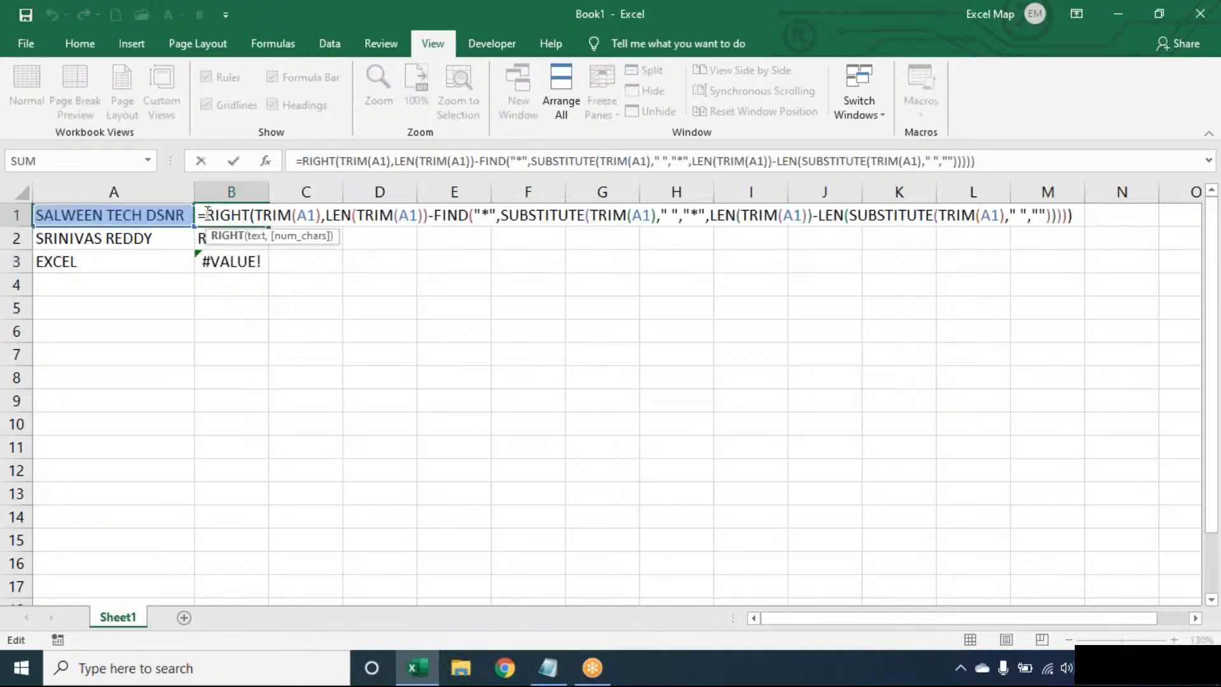
{"action": "type", "text": "IFERROR("}
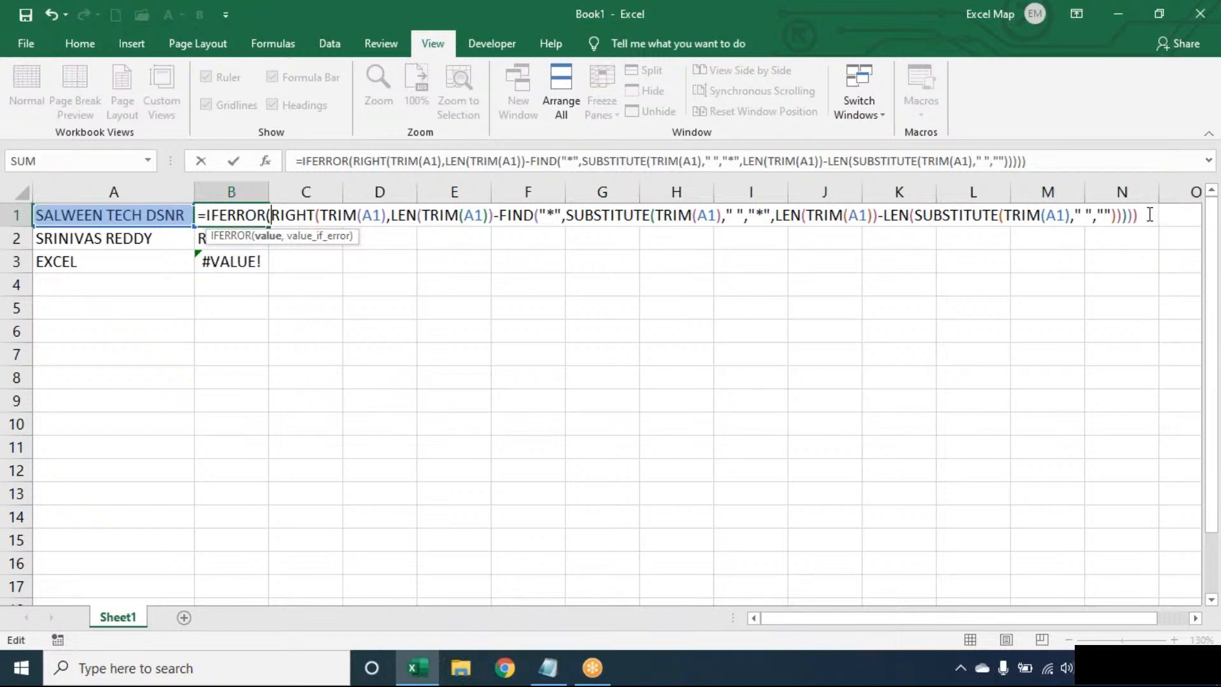
{"action": "left_click", "coordinate": [1151, 215]}
{"action": "type", "text": ","}
{"action": "type", "text": "TRIM(A1))"}
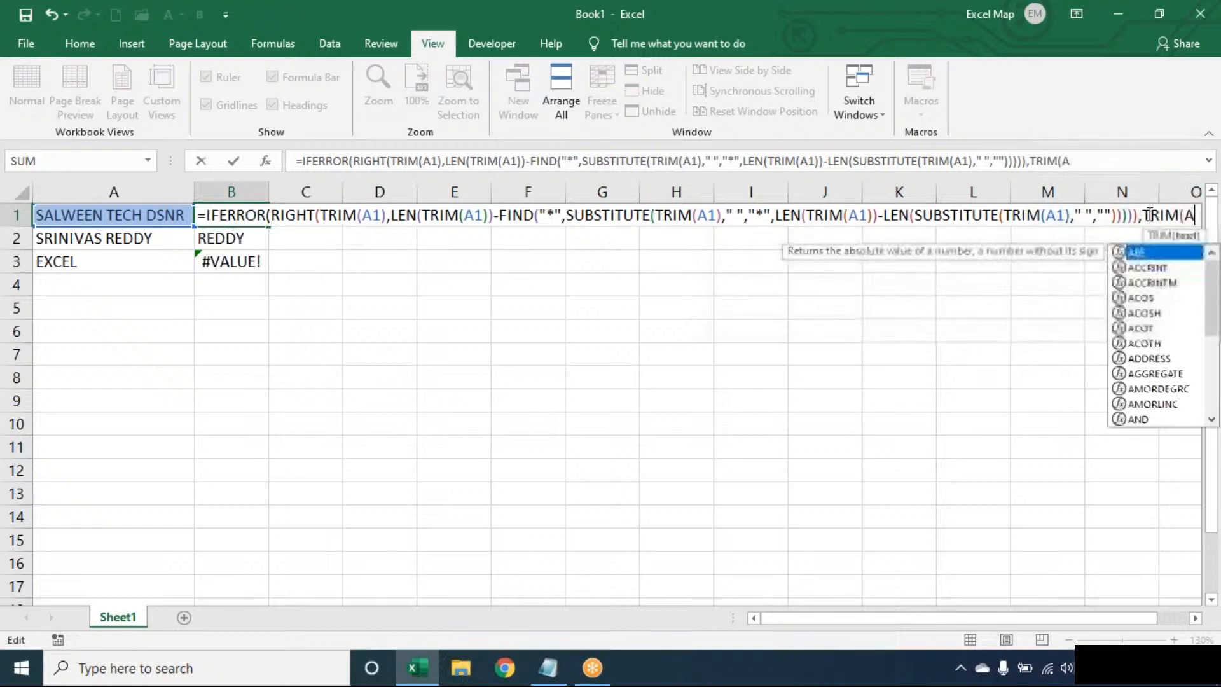
{"action": "key", "text": "Return"}
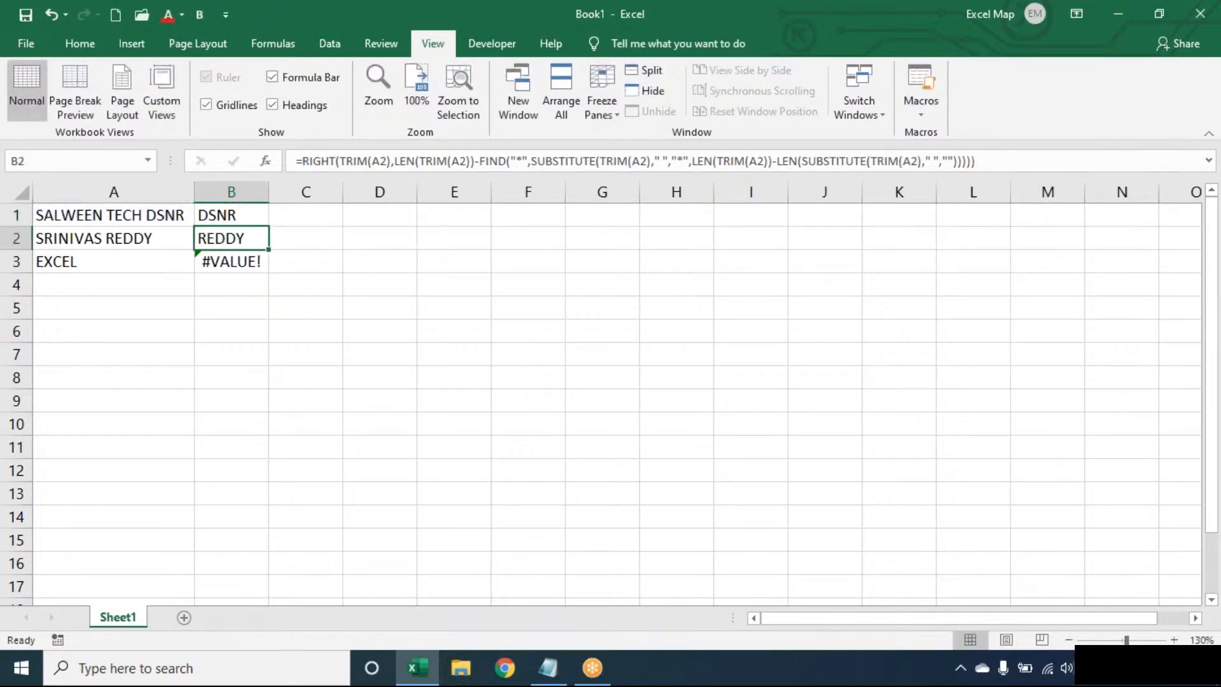
- Copy the IFERROR formula down to B3 and zoom in on the DSNR, REDDY, EXCEL results
{"action": "left_click", "coordinate": [260, 218]}
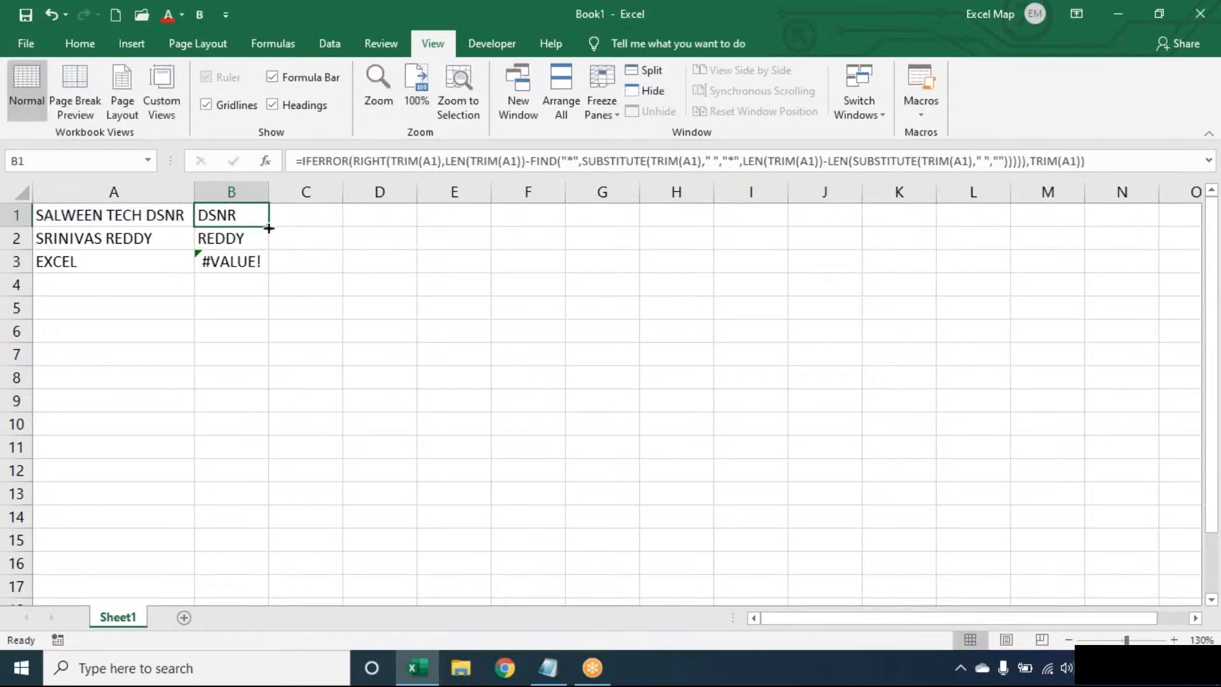
{"action": "left_click_drag", "start_coordinate": [268, 227], "coordinate": [267, 269]}
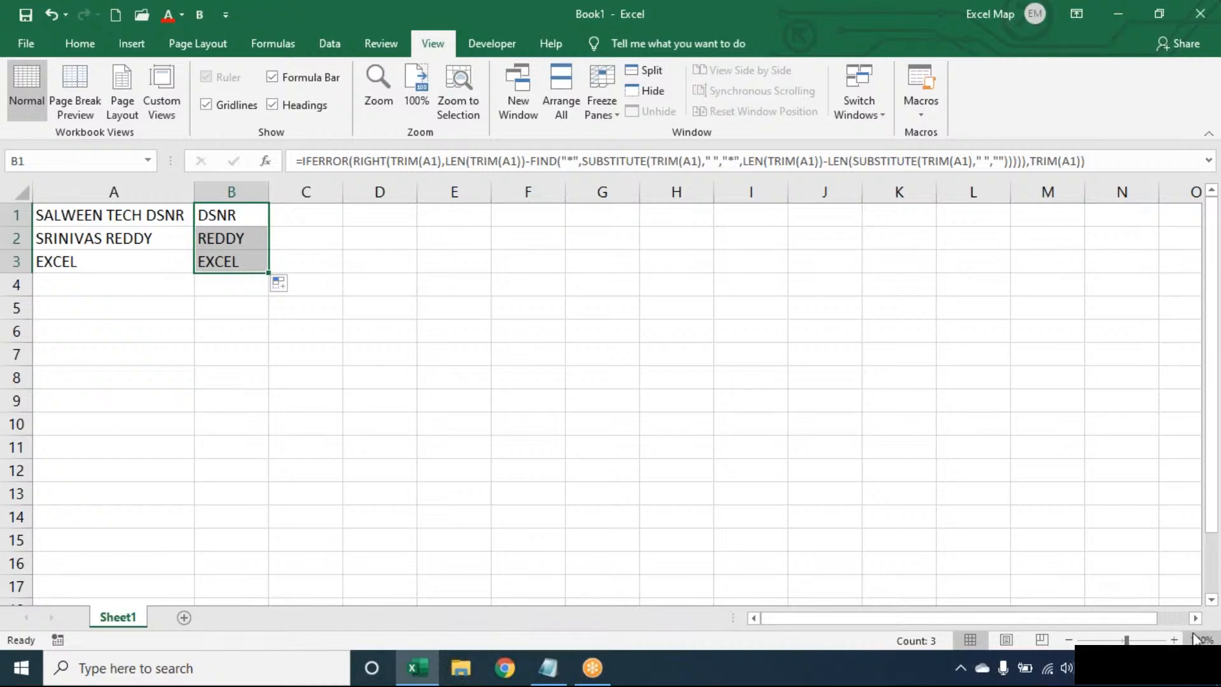
{"action": "left_click", "coordinate": [1174, 640]}
{"action": "left_click", "coordinate": [1175, 640]}
{"action": "left_click", "coordinate": [1175, 639]}
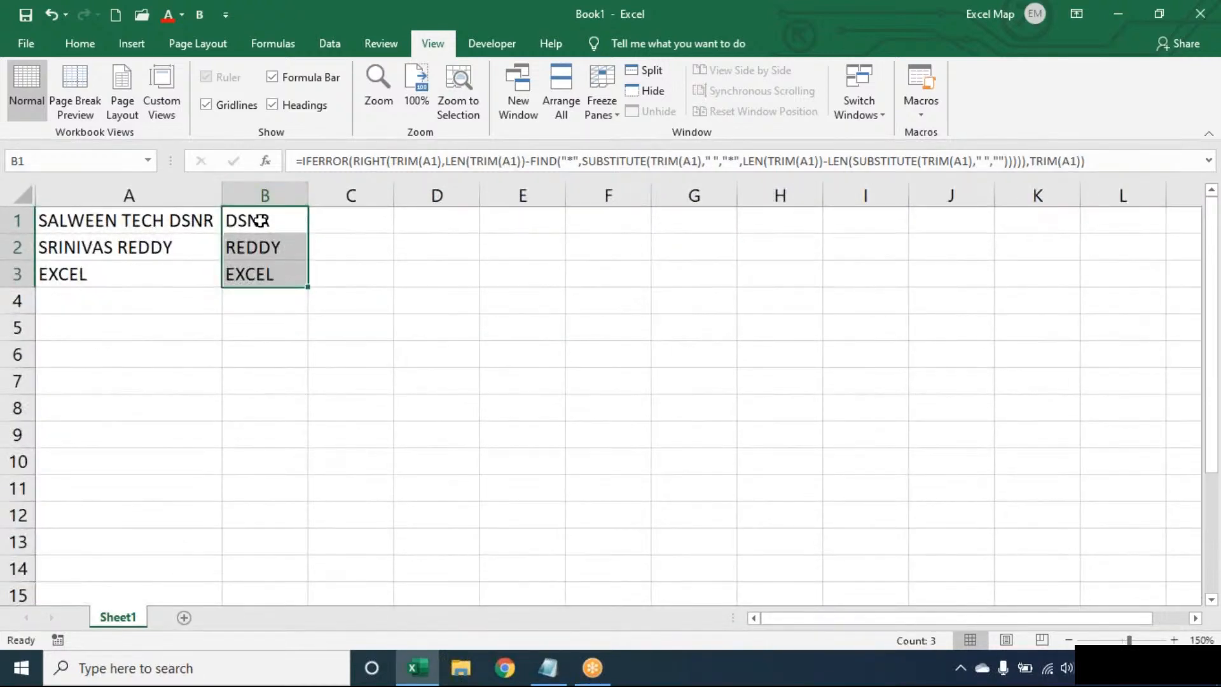
{"action": "key", "text": "F2"}
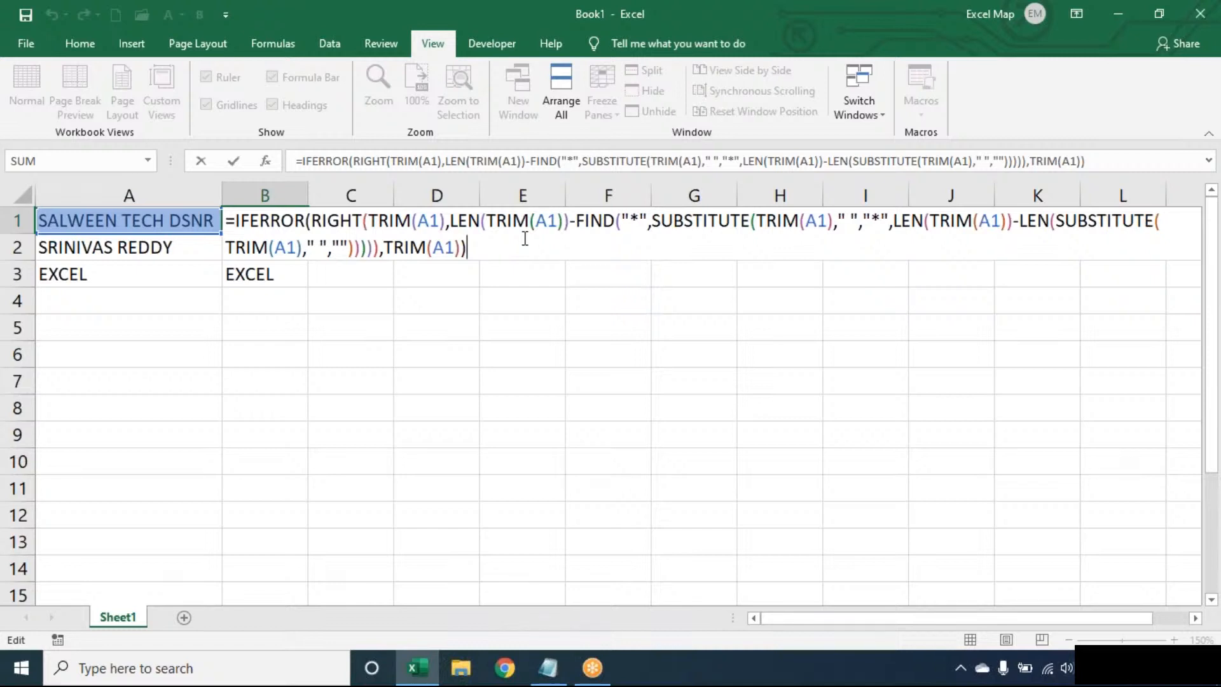
{"action": "left_click", "coordinate": [856, 32]}
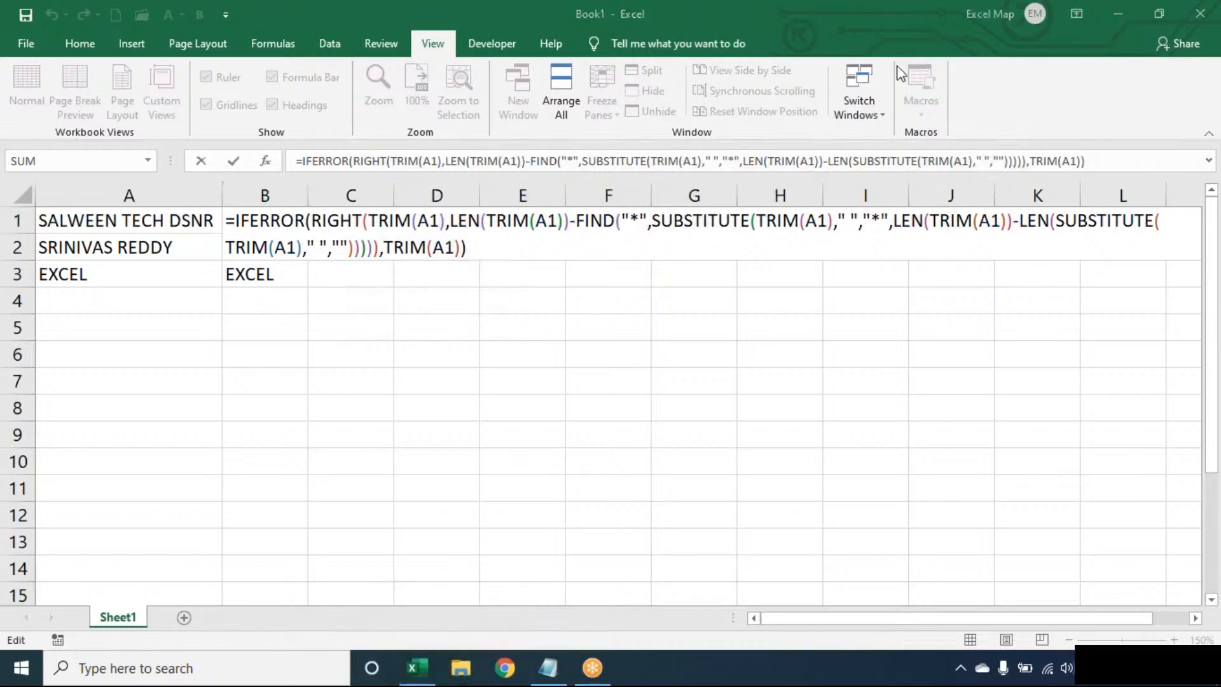
{"action": "left_click", "coordinate": [541, 258]}
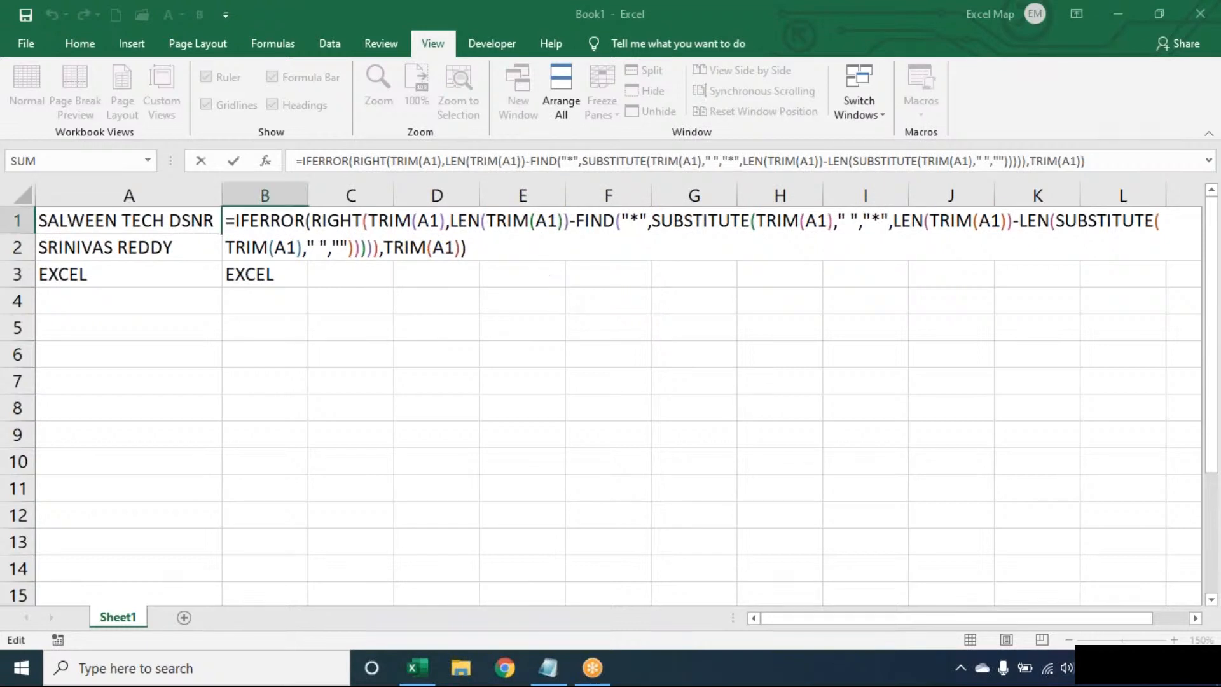
{"action": "key", "text": "Return"}
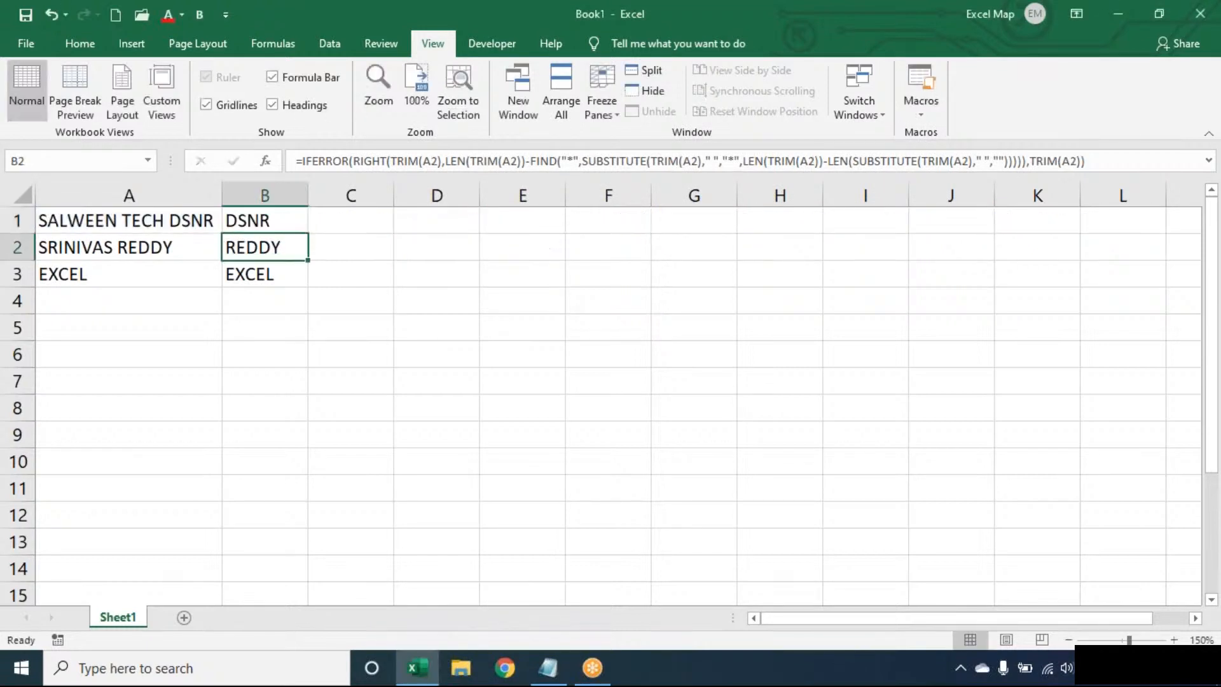
{"action": "key", "text": "Up"}
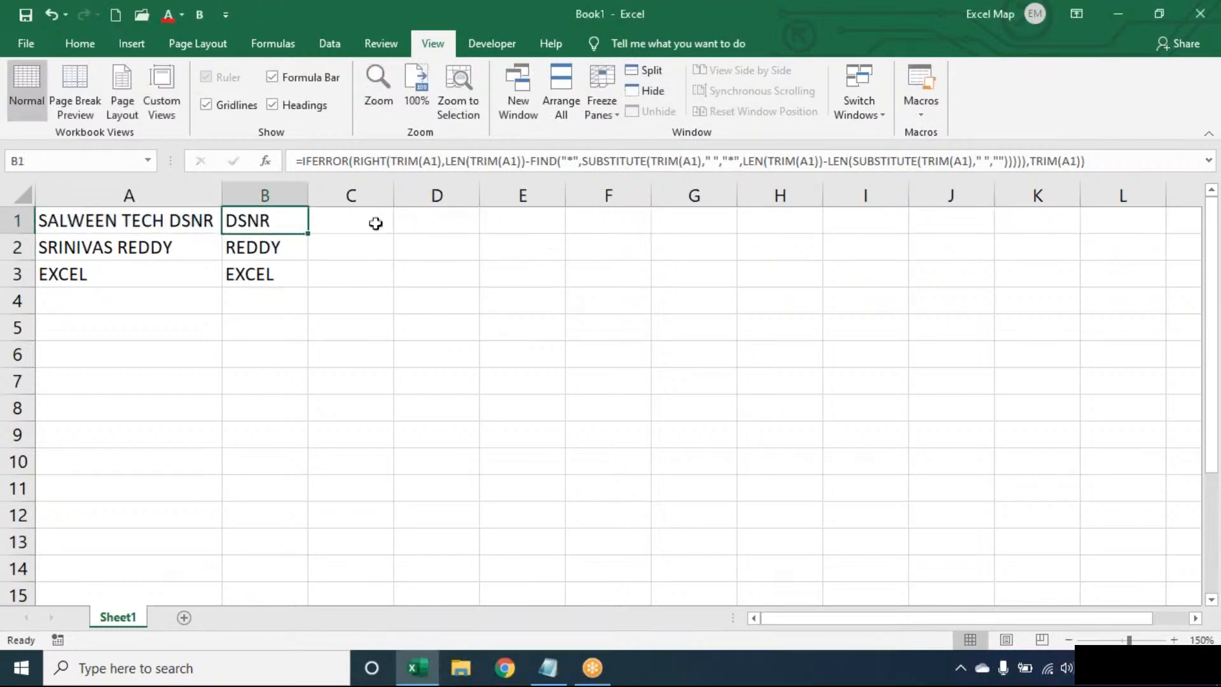
{"action": "double_click", "coordinate": [280, 221]}
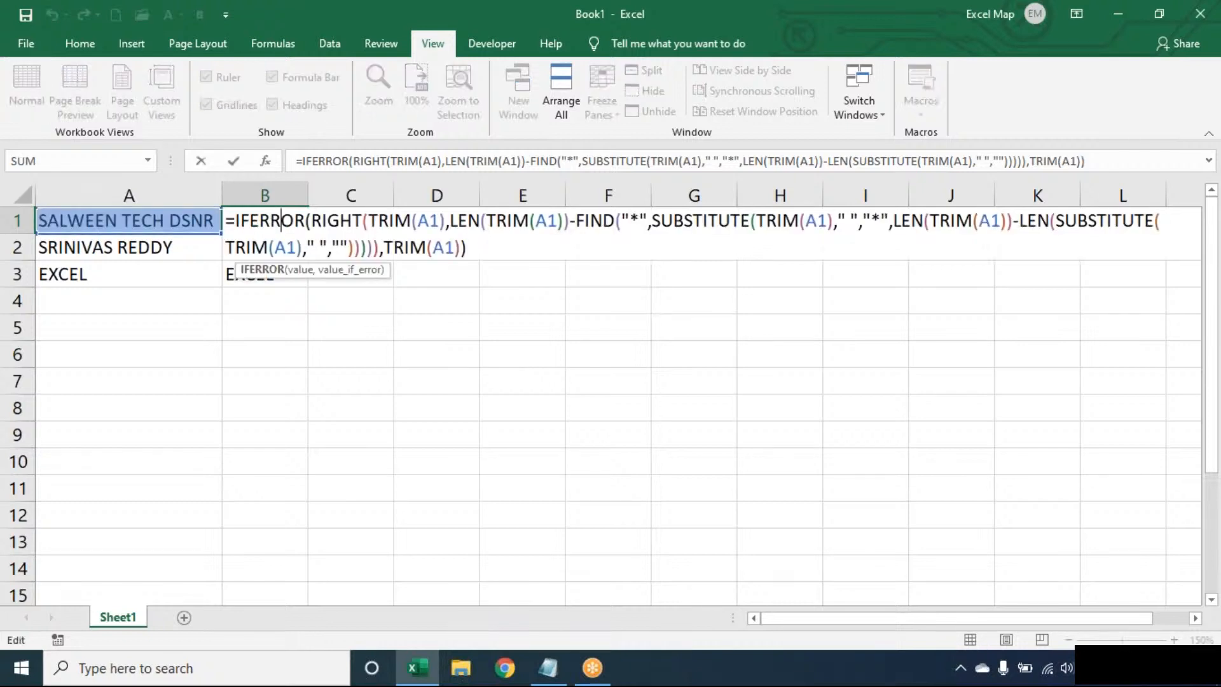
{"action": "key", "text": "Escape"}
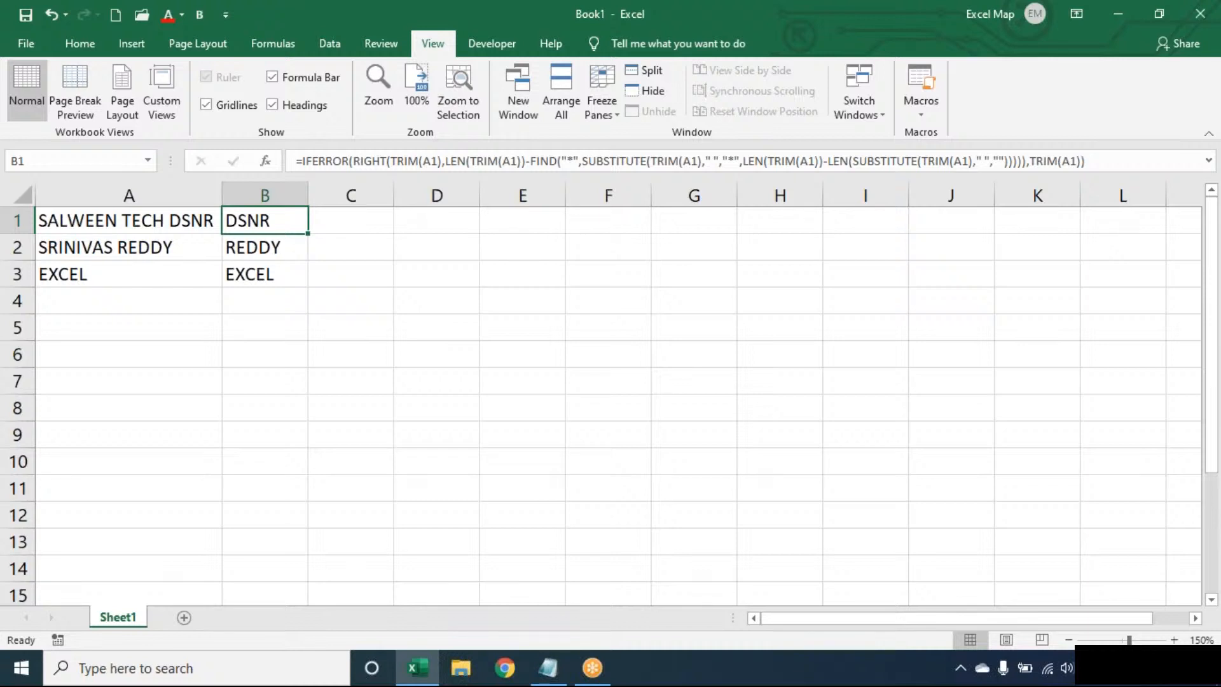
{"action": "left_click", "coordinate": [29, 42]}
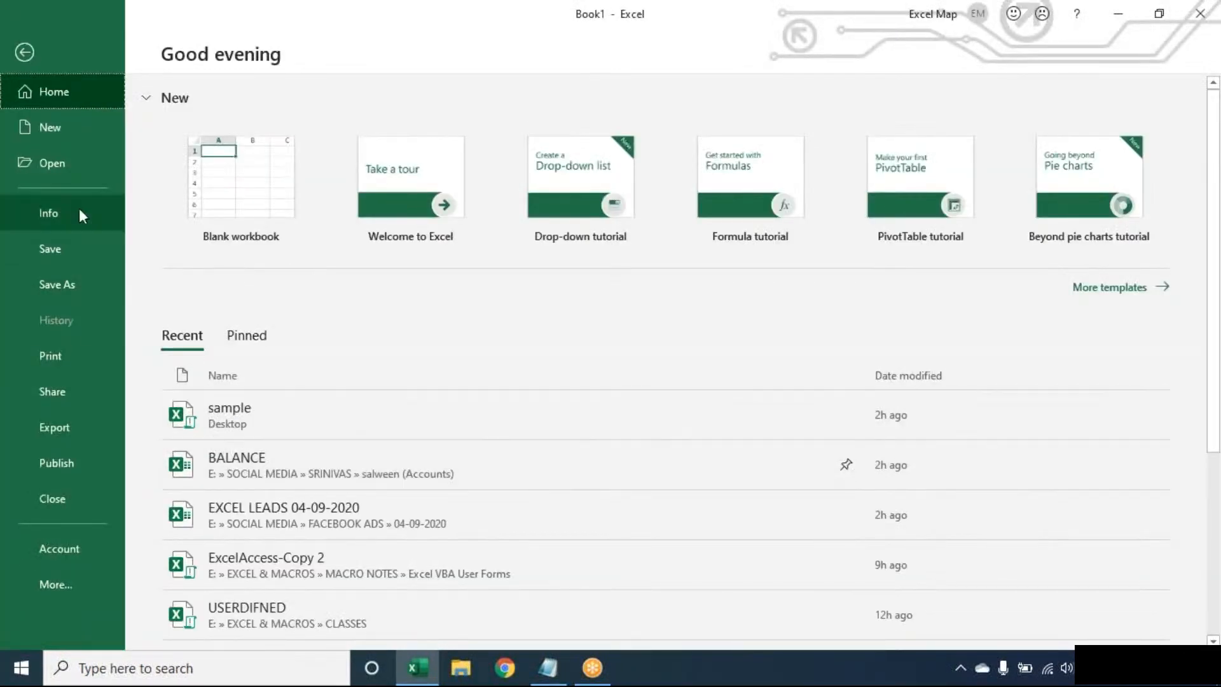
- Open the SALES REPORT workbook from the recent files and select customer cell B5
{"action": "left_click", "coordinate": [78, 173]}
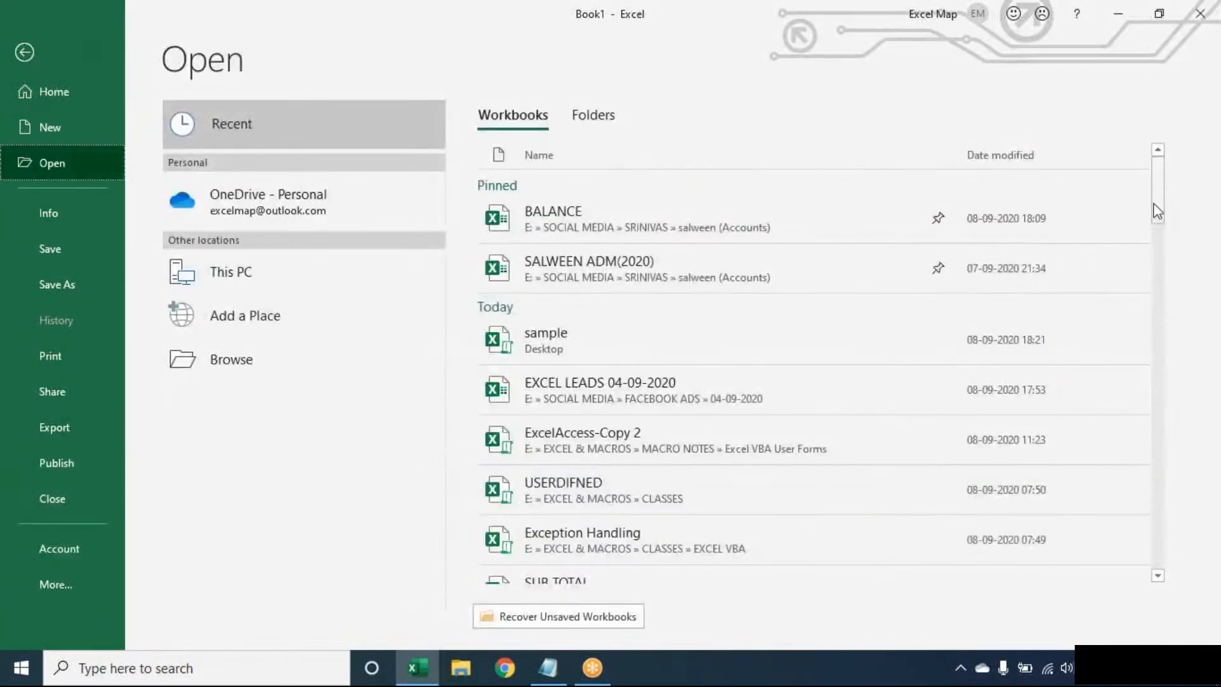
{"action": "left_click_drag", "start_coordinate": [1158, 212], "coordinate": [1163, 312]}
{"action": "left_click", "coordinate": [799, 302]}
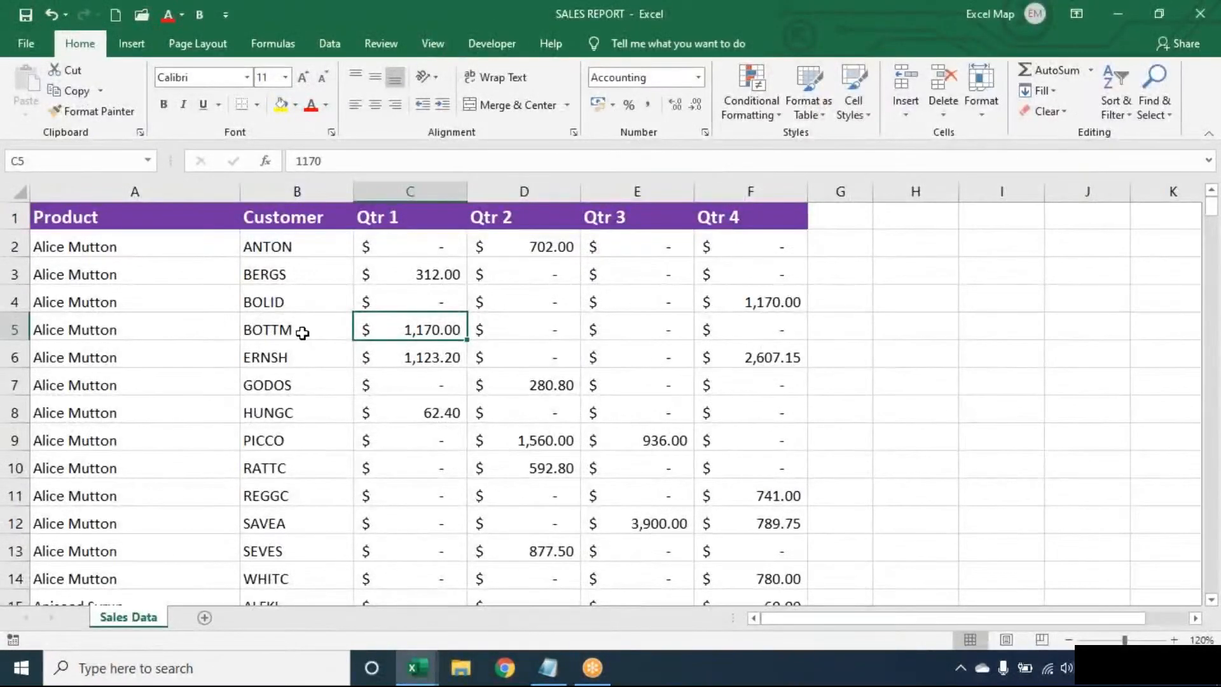
{"action": "left_click", "coordinate": [303, 333]}
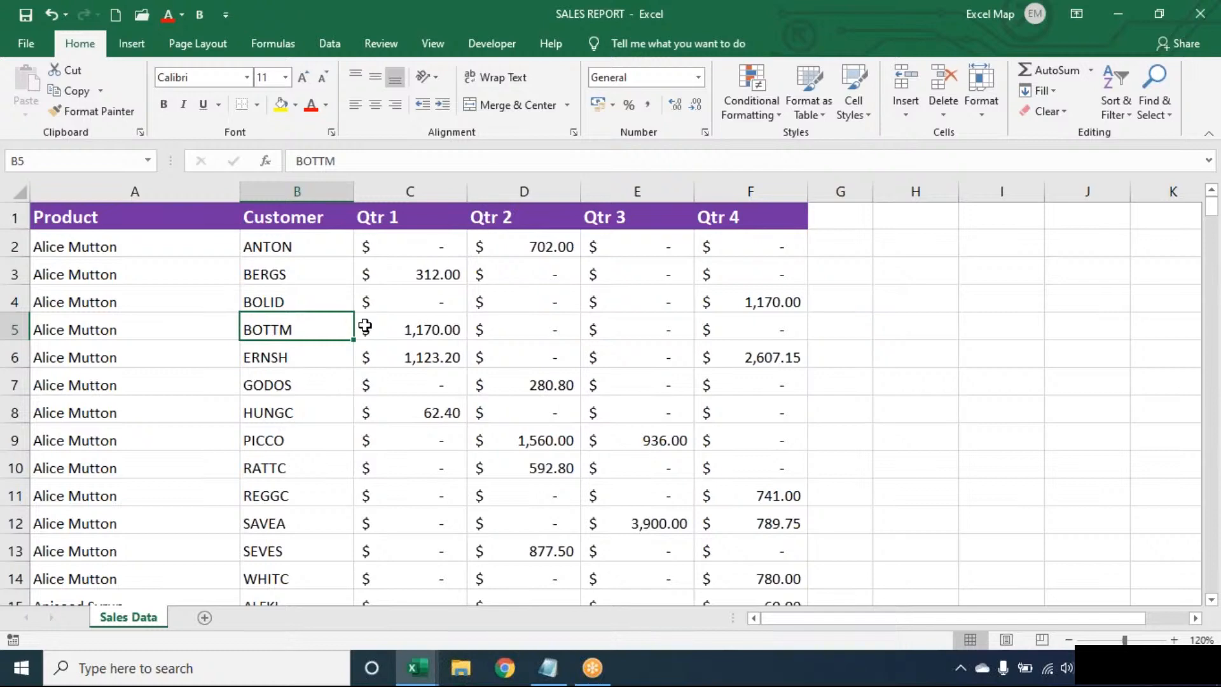
{"action": "key", "text": "ctrl+a"}
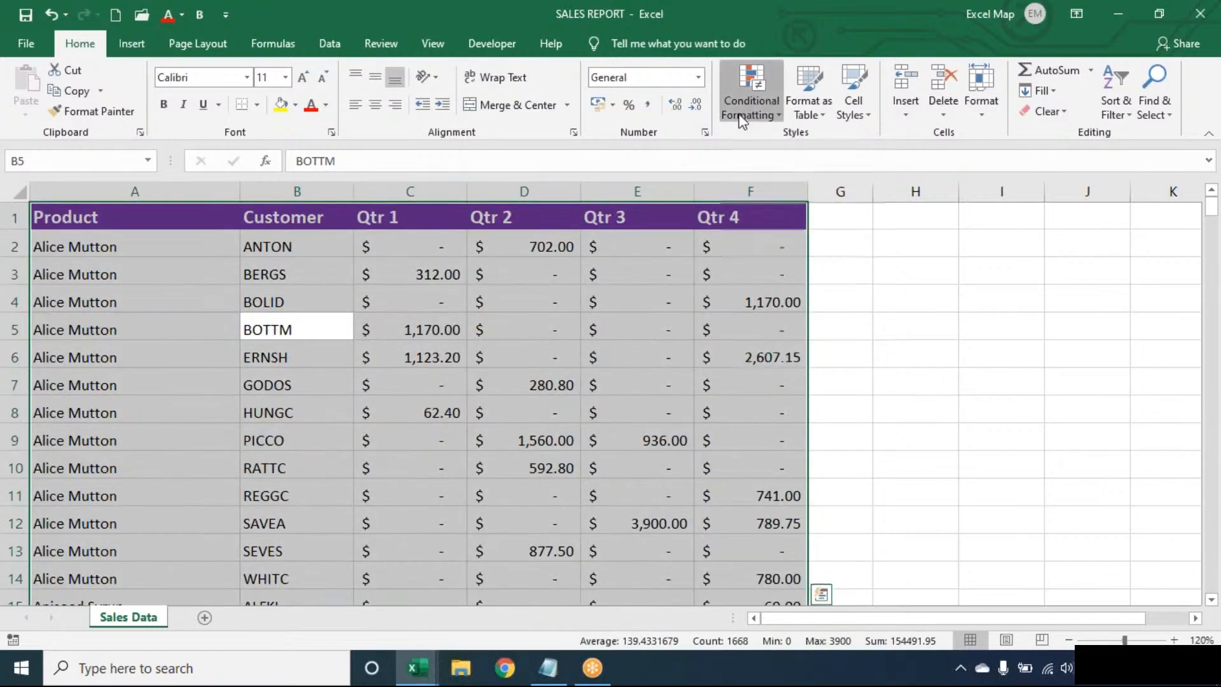
{"action": "left_click", "coordinate": [752, 105]}
{"action": "mouse_move", "coordinate": [769, 147]}
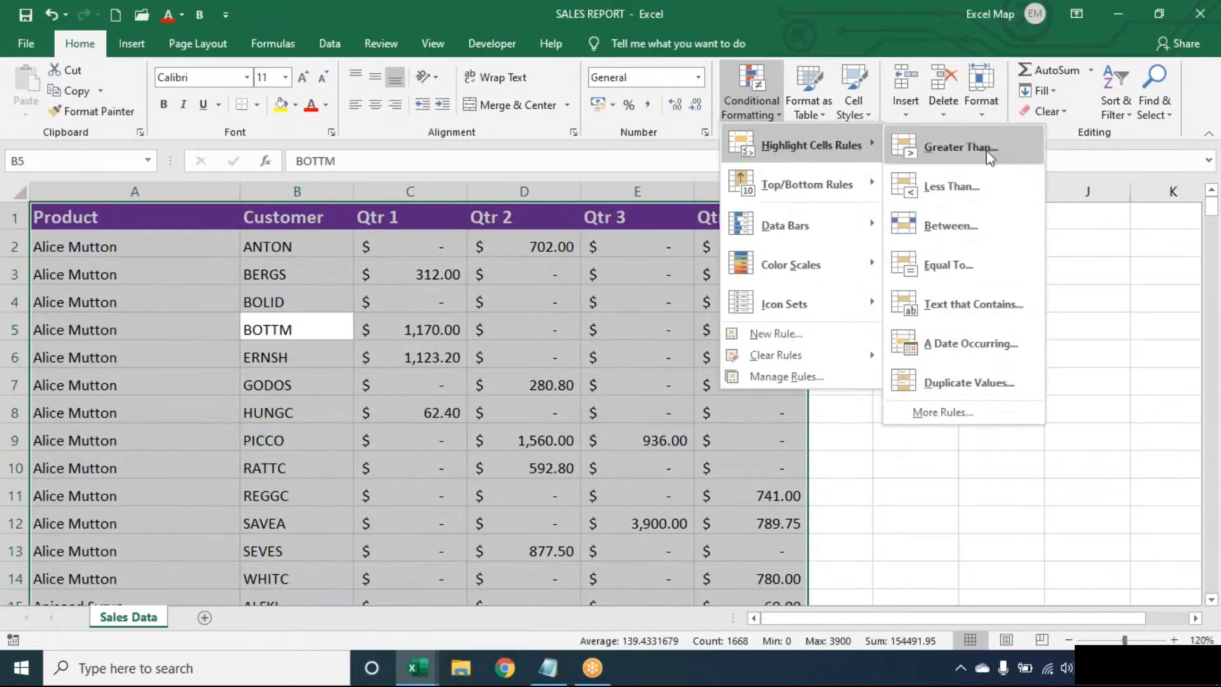
{"action": "left_click", "coordinate": [967, 299]}
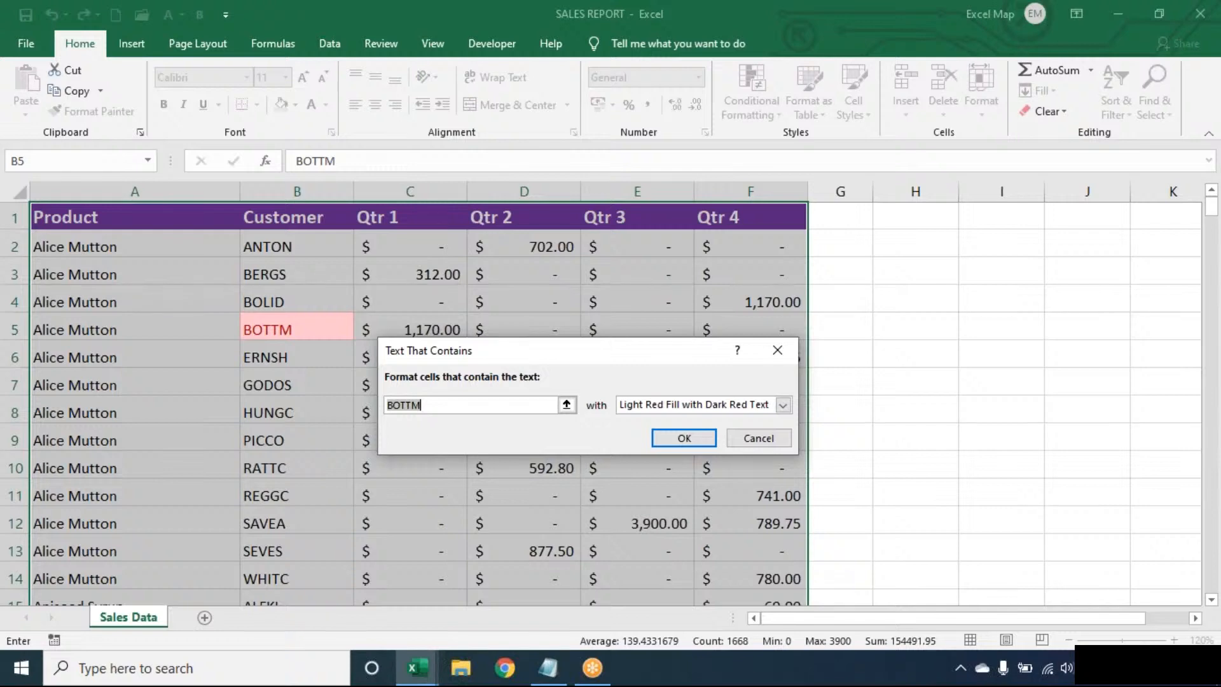
{"action": "left_click", "coordinate": [777, 350]}
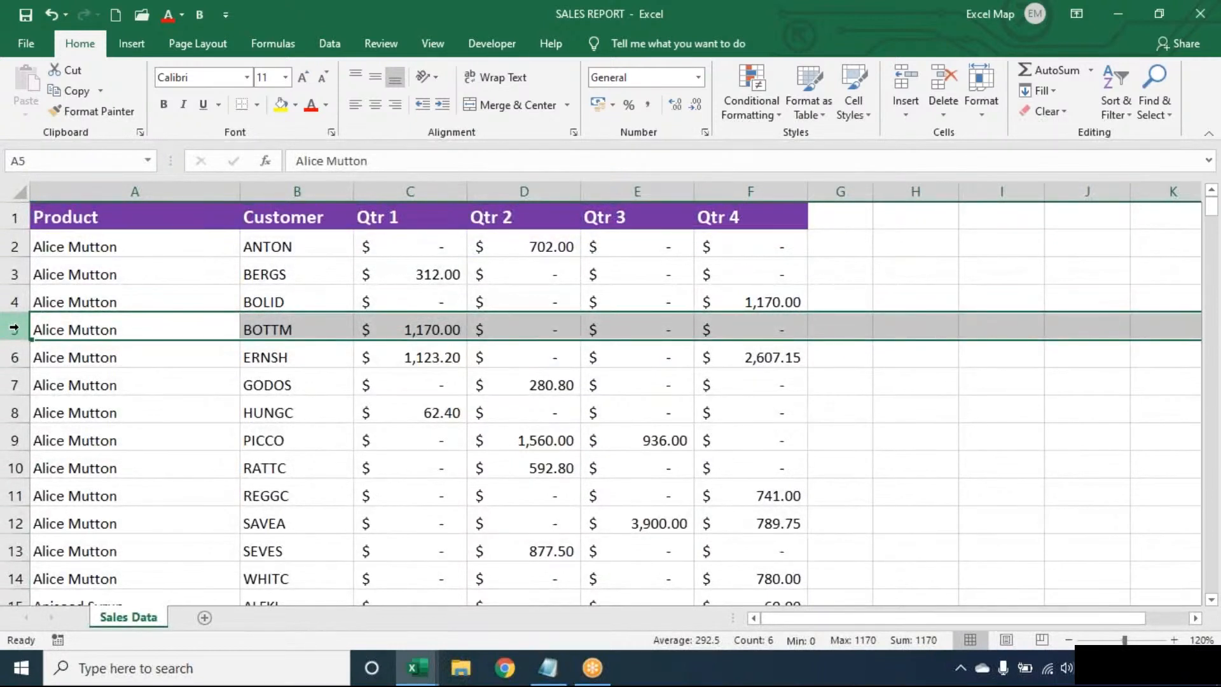
{"action": "left_click", "coordinate": [322, 329]}
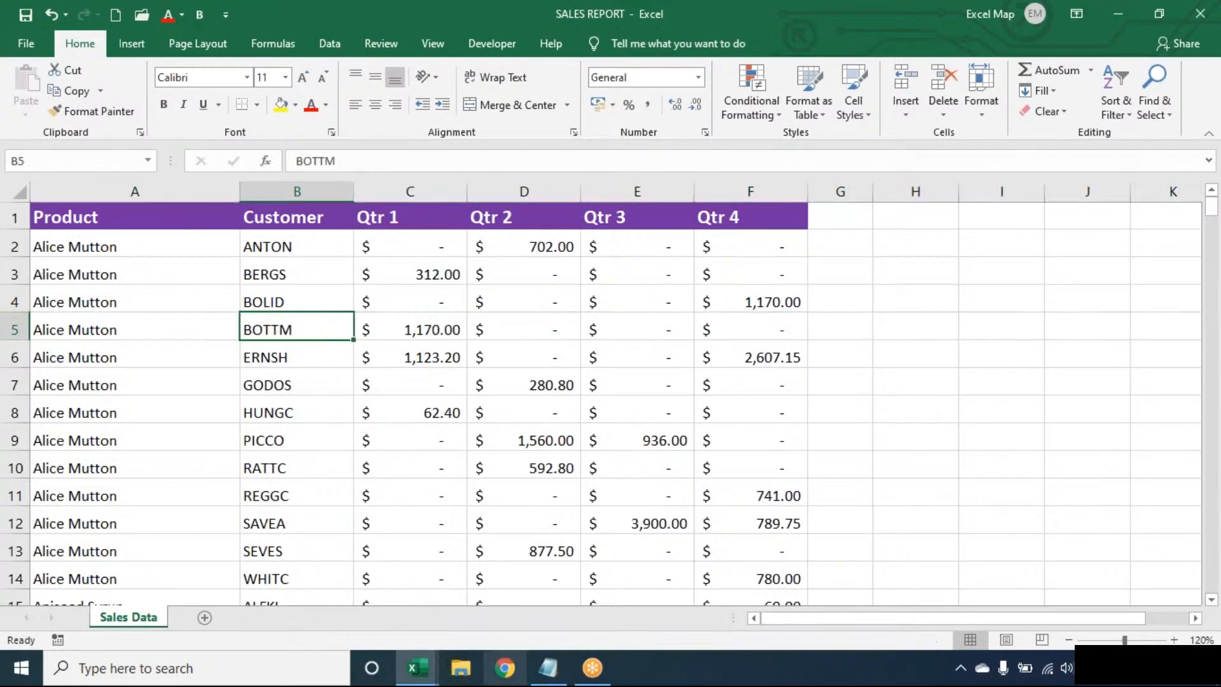
- Switch to the Notepad notes ending with the 'Extract Last Word:' heading
{"action": "left_click", "coordinate": [554, 671]}
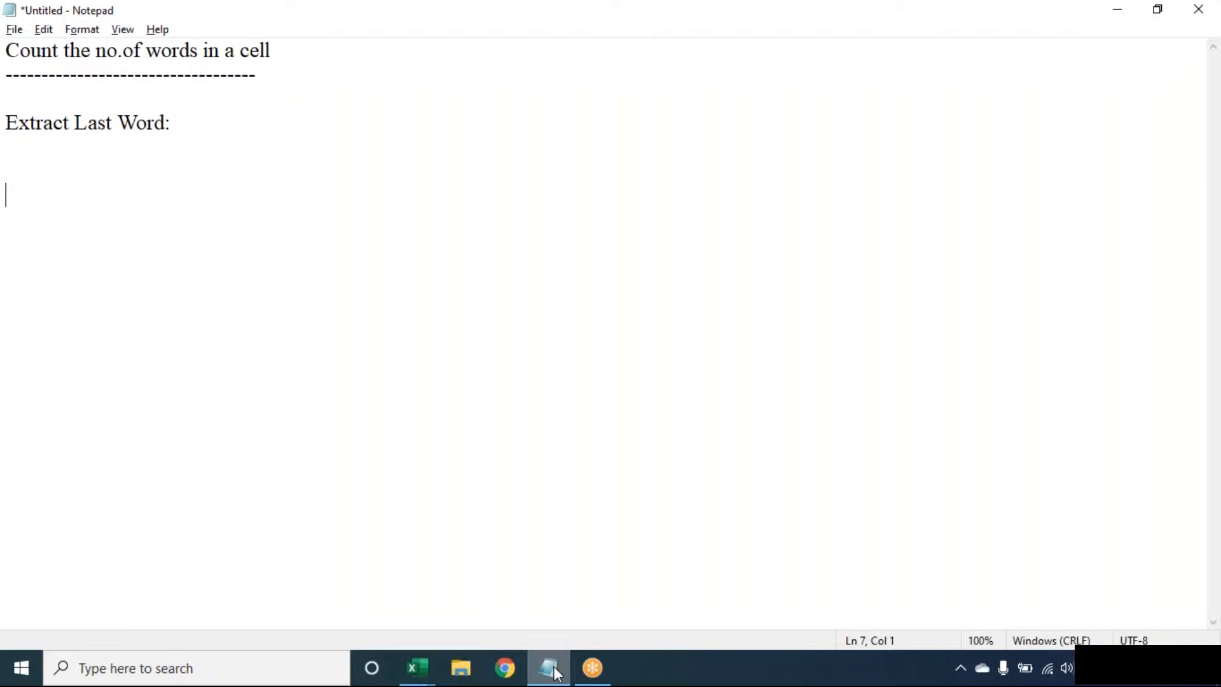
- Minimise Notepad to bring the SALES REPORT Sales Data sheet back into view
{"action": "left_click", "coordinate": [558, 674]}
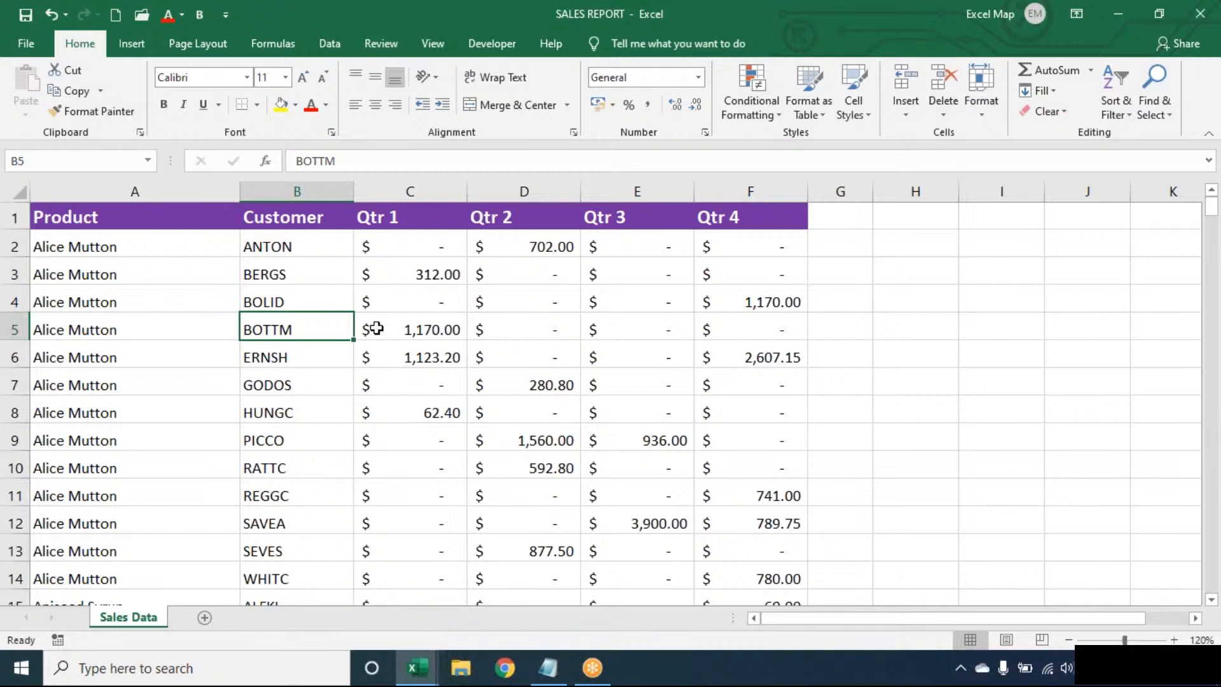
- Start a new rule from the Home tab's Conditional Formatting menu
{"action": "left_click", "coordinate": [757, 102]}
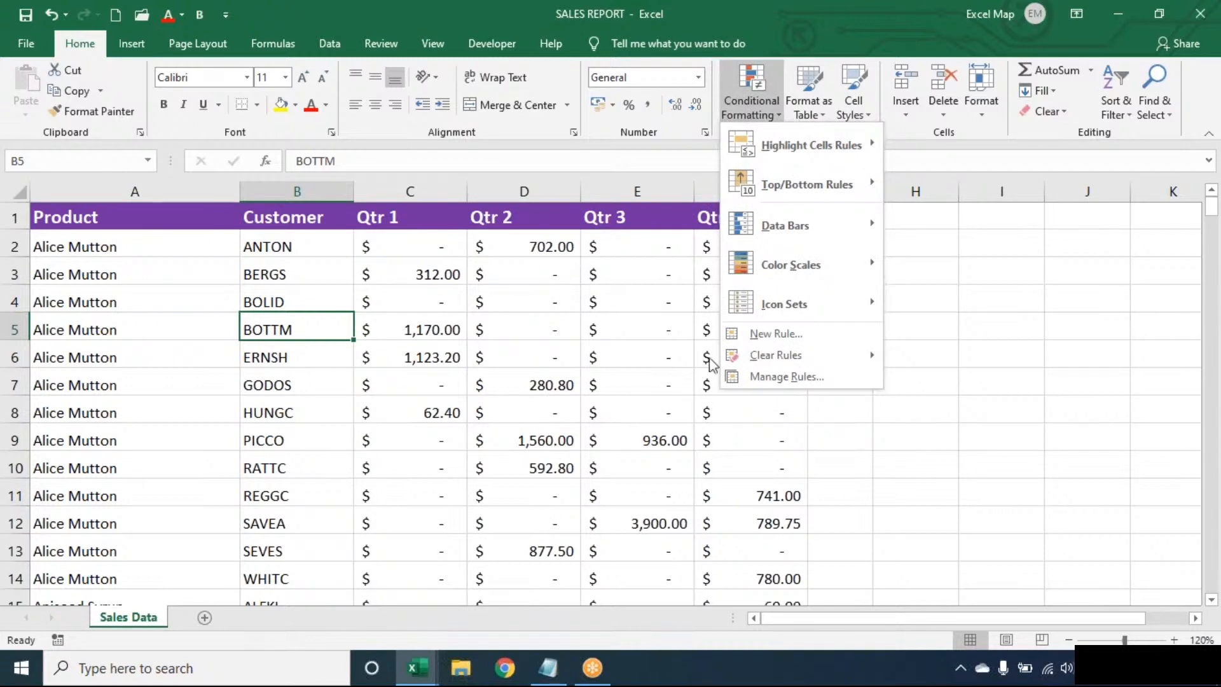
{"action": "left_click", "coordinate": [742, 344]}
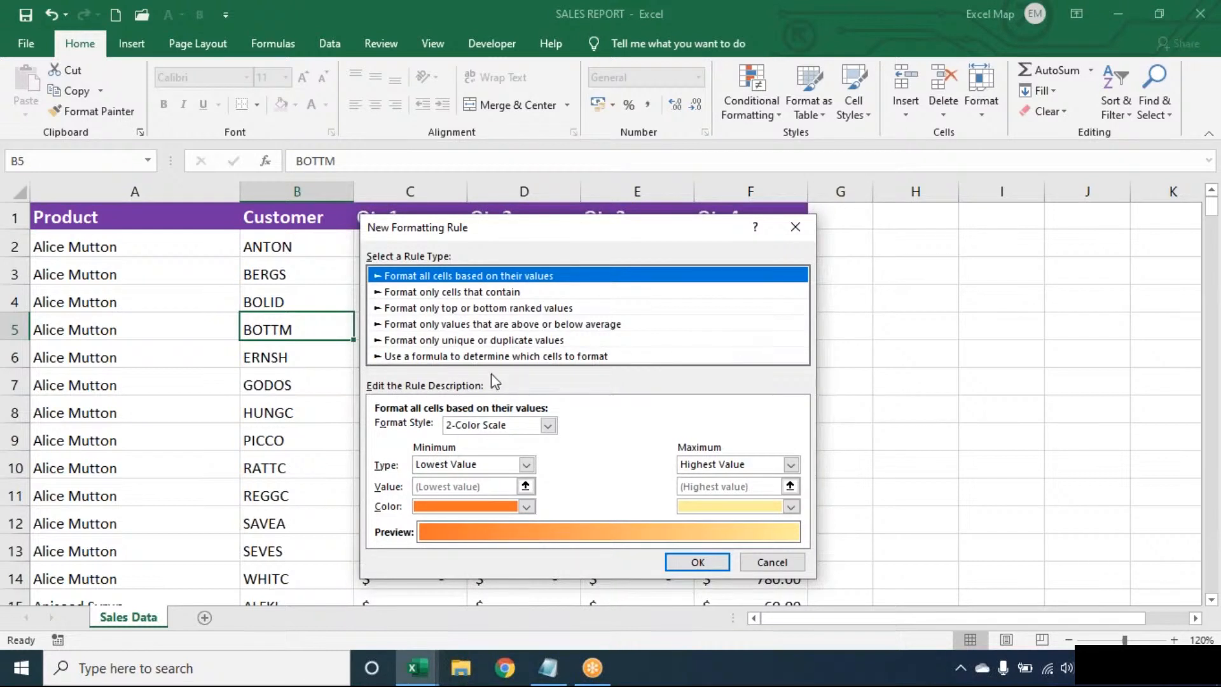
- Choose the formula-based rule type and enter the condition =$B5="BOTTM"
{"action": "left_click", "coordinate": [582, 357]}
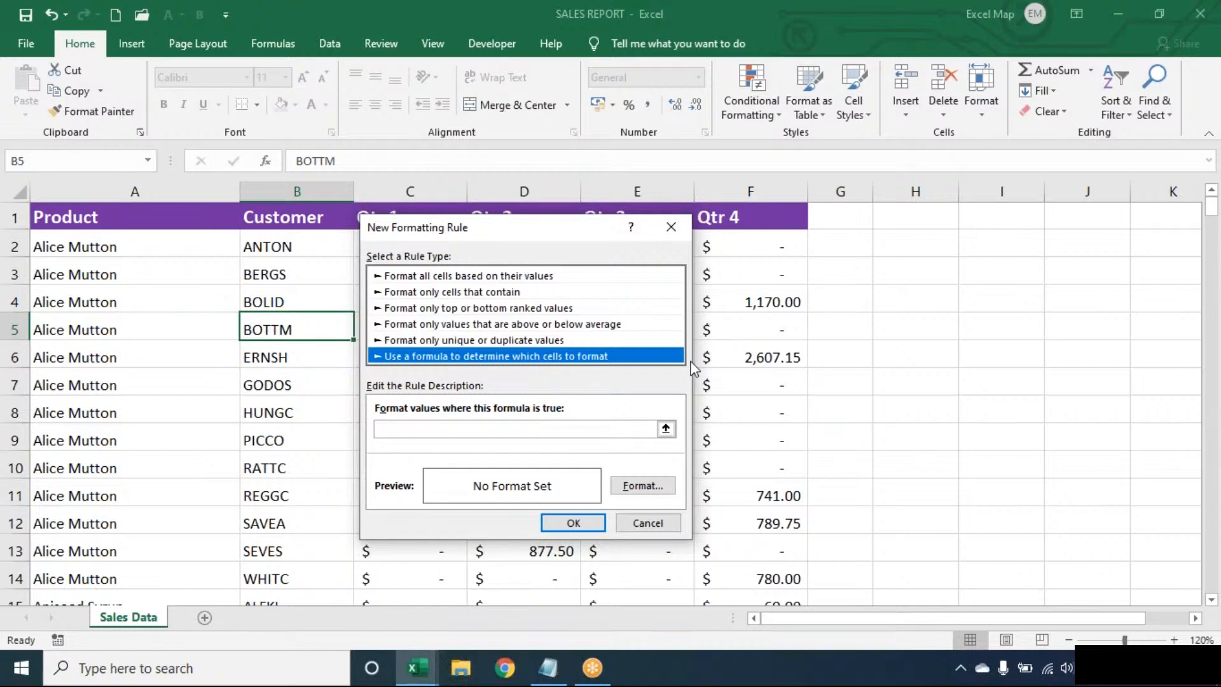
{"action": "left_click", "coordinate": [640, 429]}
{"action": "type", "text": "="}
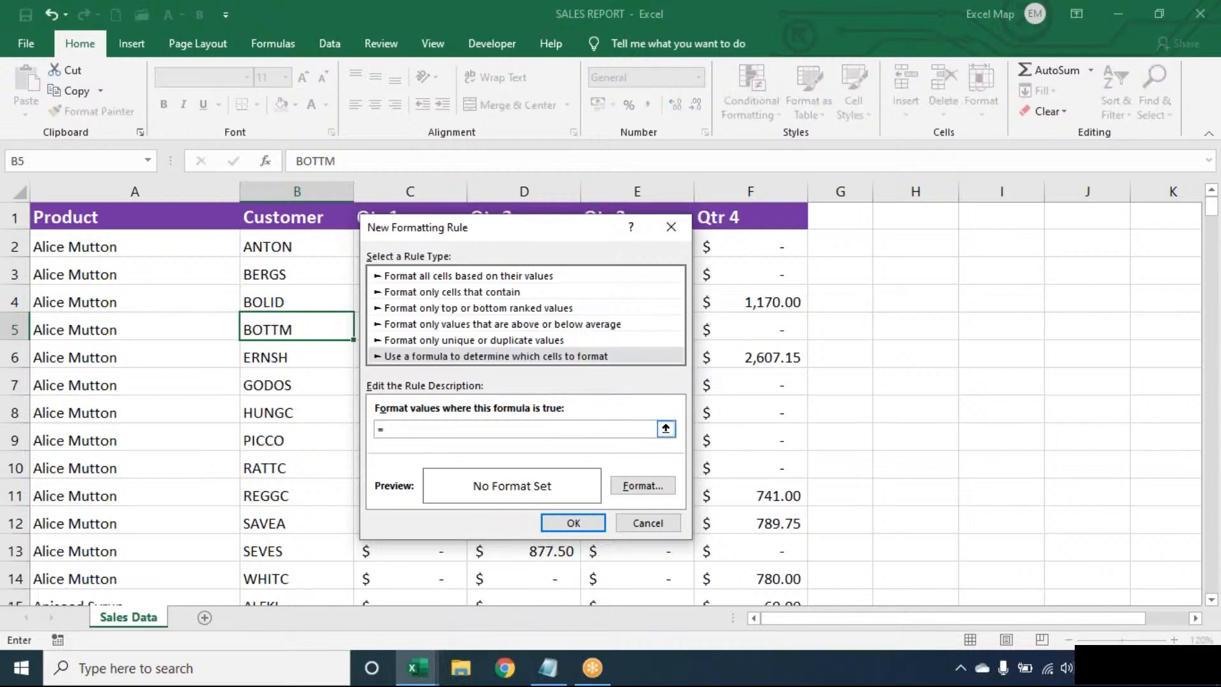
{"action": "type", "text": "$B5=\"BOTTM\""}
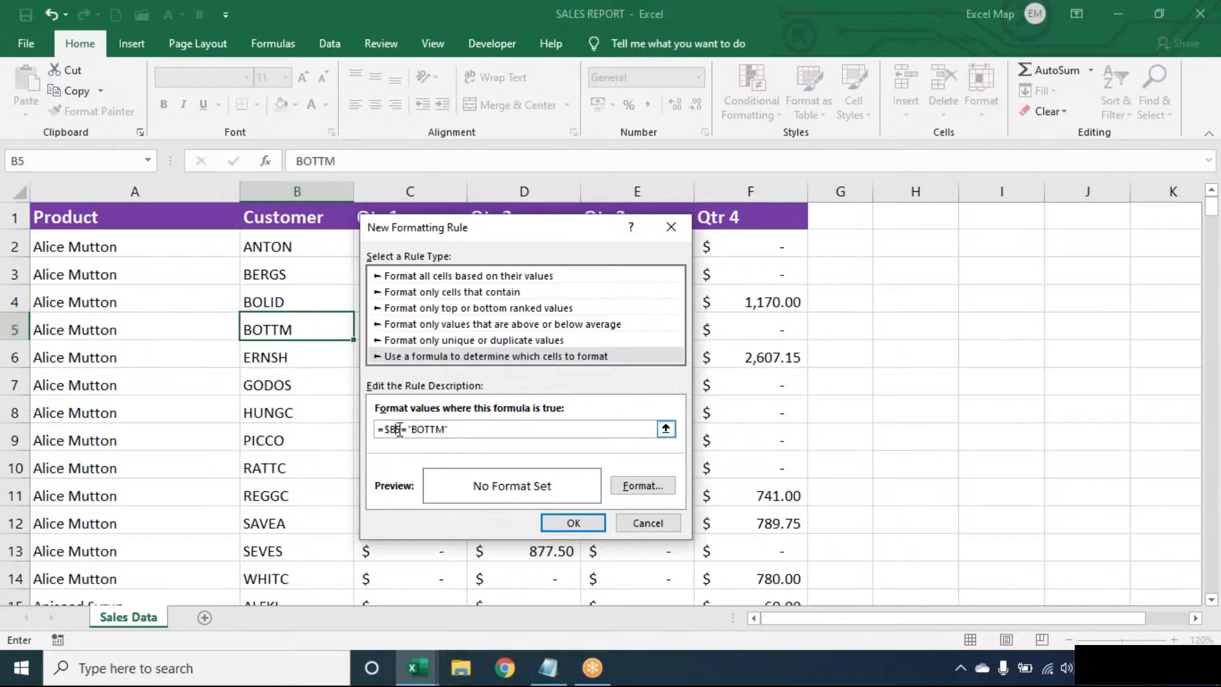
- Give the =$B5="BOTTM" rule a light blue fill and save the rule
{"action": "left_click", "coordinate": [644, 489]}
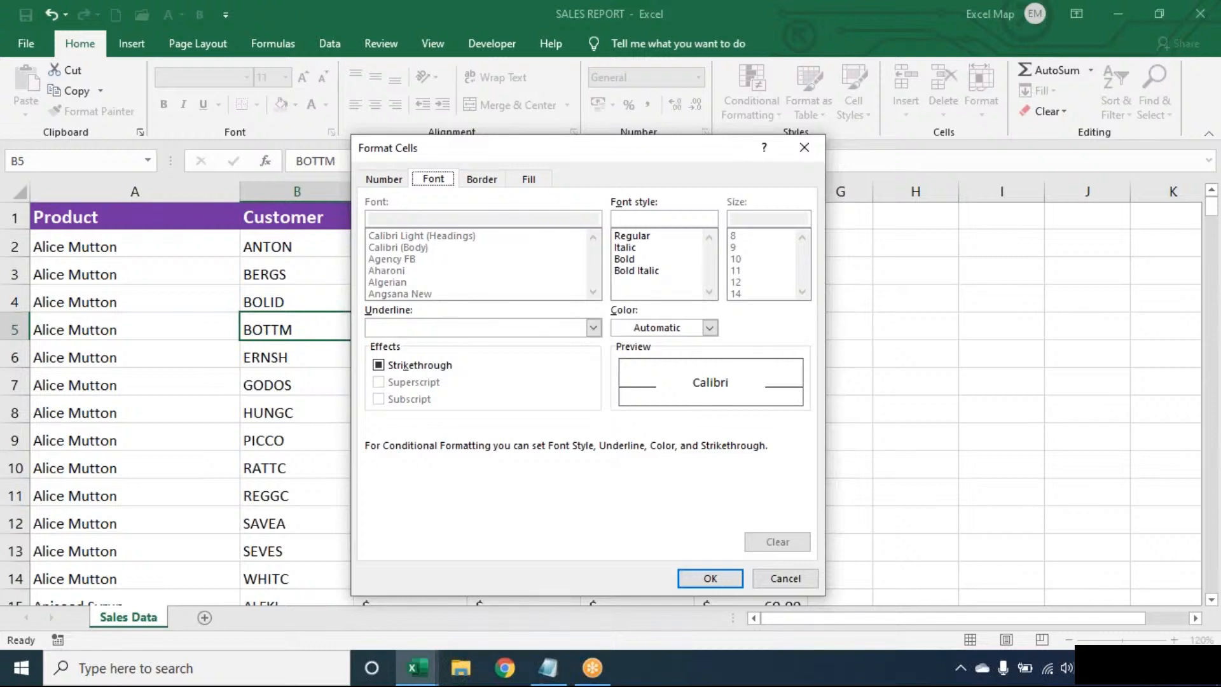
{"action": "left_click", "coordinate": [530, 180]}
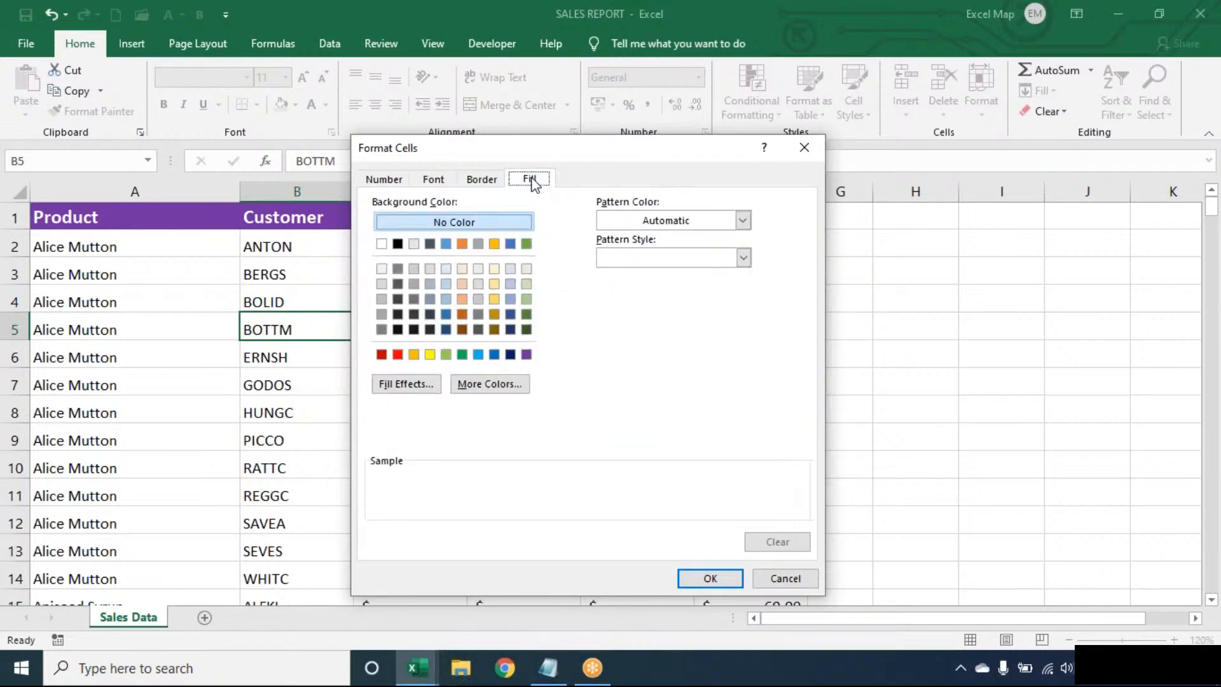
{"action": "left_click", "coordinate": [479, 354]}
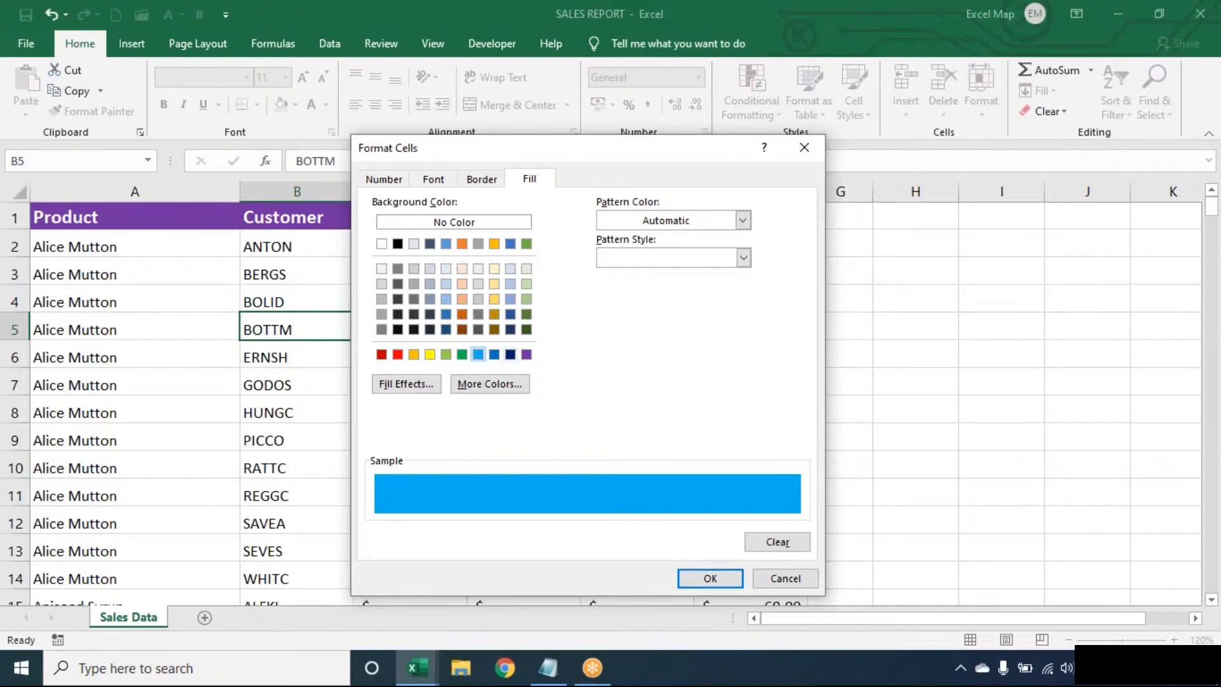
{"action": "left_click", "coordinate": [723, 585]}
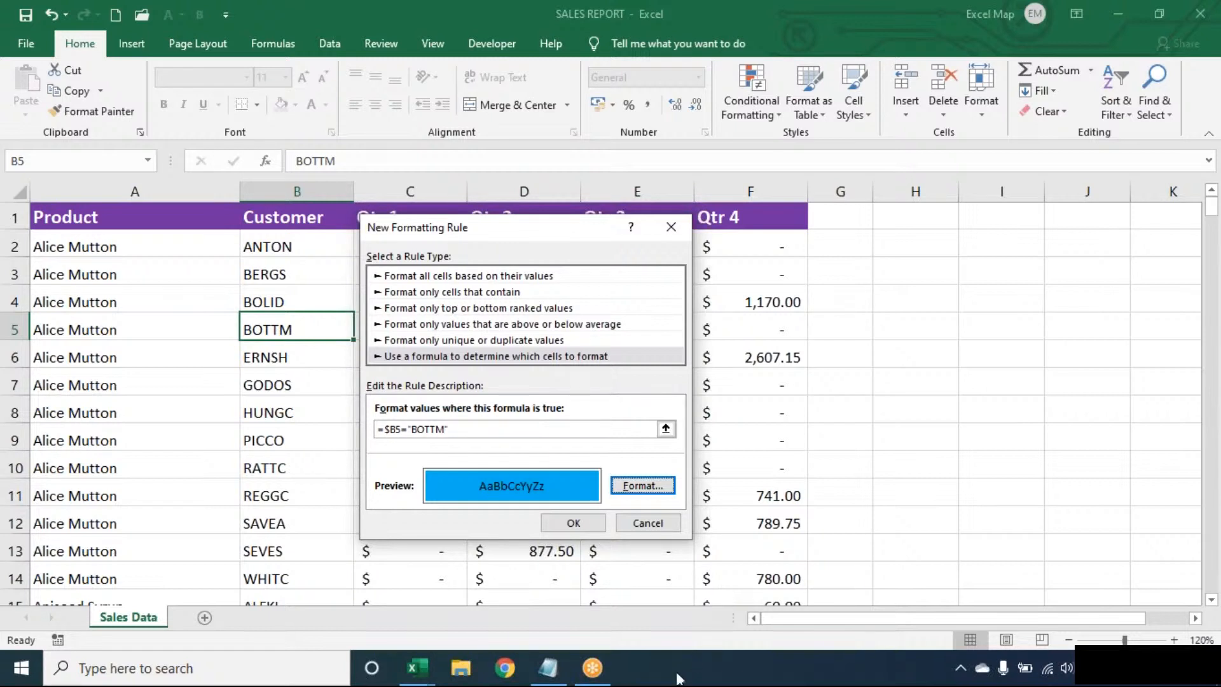
{"action": "left_click", "coordinate": [573, 522]}
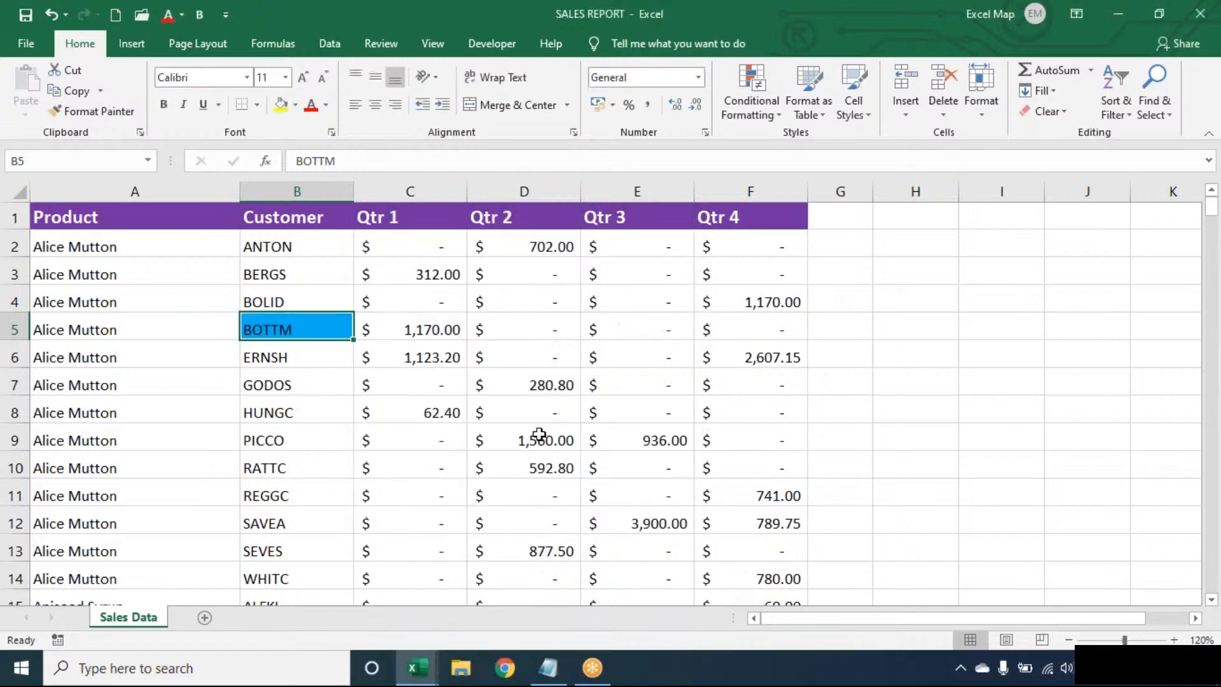
- Open the Conditional Formatting dropdown on the Home tab
{"action": "left_click", "coordinate": [767, 109]}
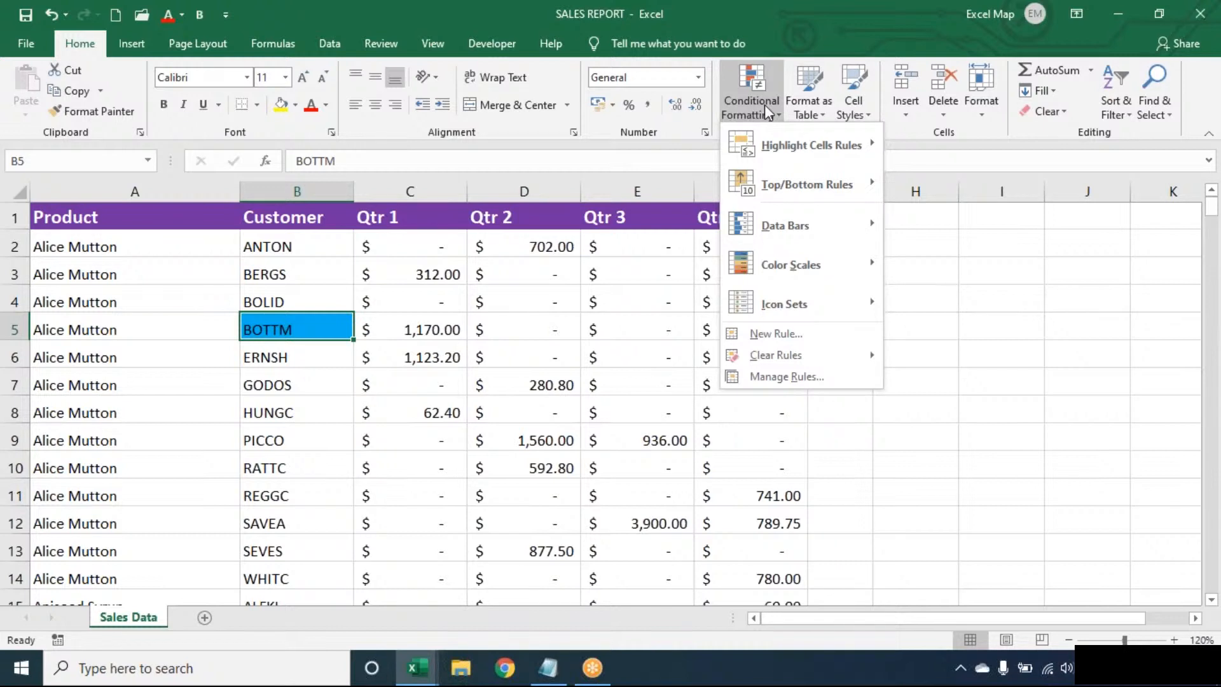
- In Manage Rules, change the BOTTM rule's Applies to range to =$A$1:$F$278
{"action": "left_click", "coordinate": [777, 375]}
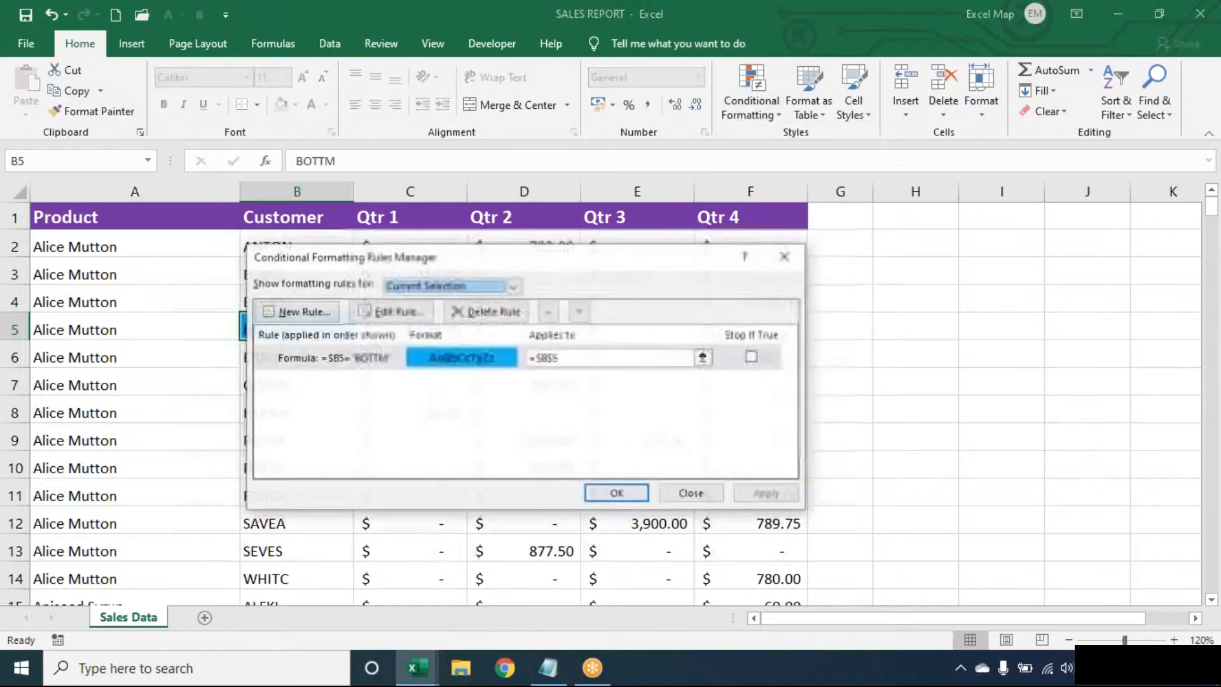
{"action": "left_click", "coordinate": [601, 356]}
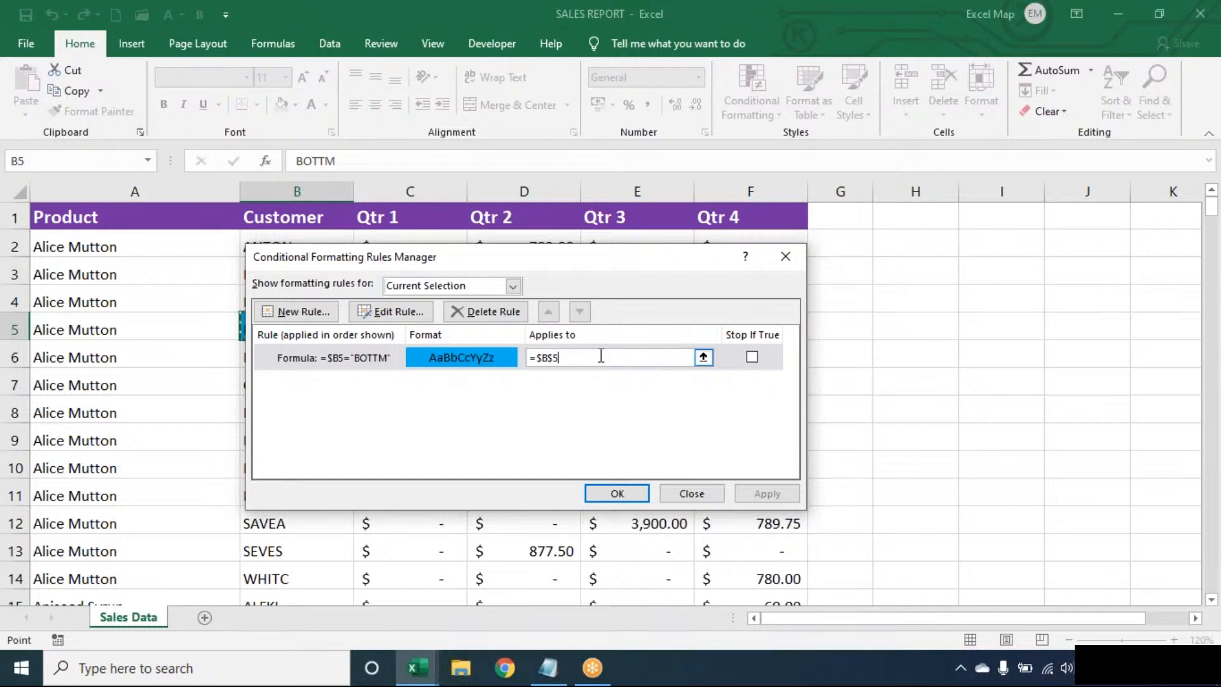
{"action": "key", "text": "BackSpace"}
{"action": "key", "text": "BackSpace"}
{"action": "key", "text": "BackSpace"}
{"action": "key", "text": "BackSpace"}
{"action": "key", "text": "BackSpace"}
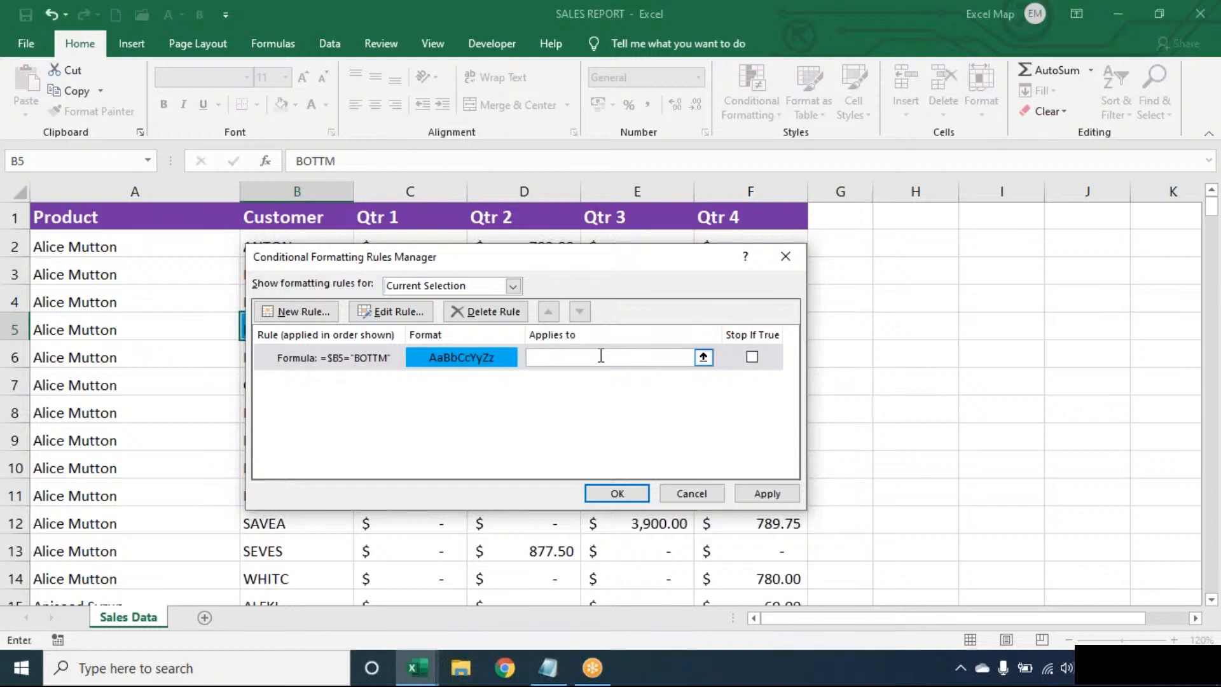
{"action": "left_click", "coordinate": [39, 303]}
{"action": "key", "text": "ctrl+a"}
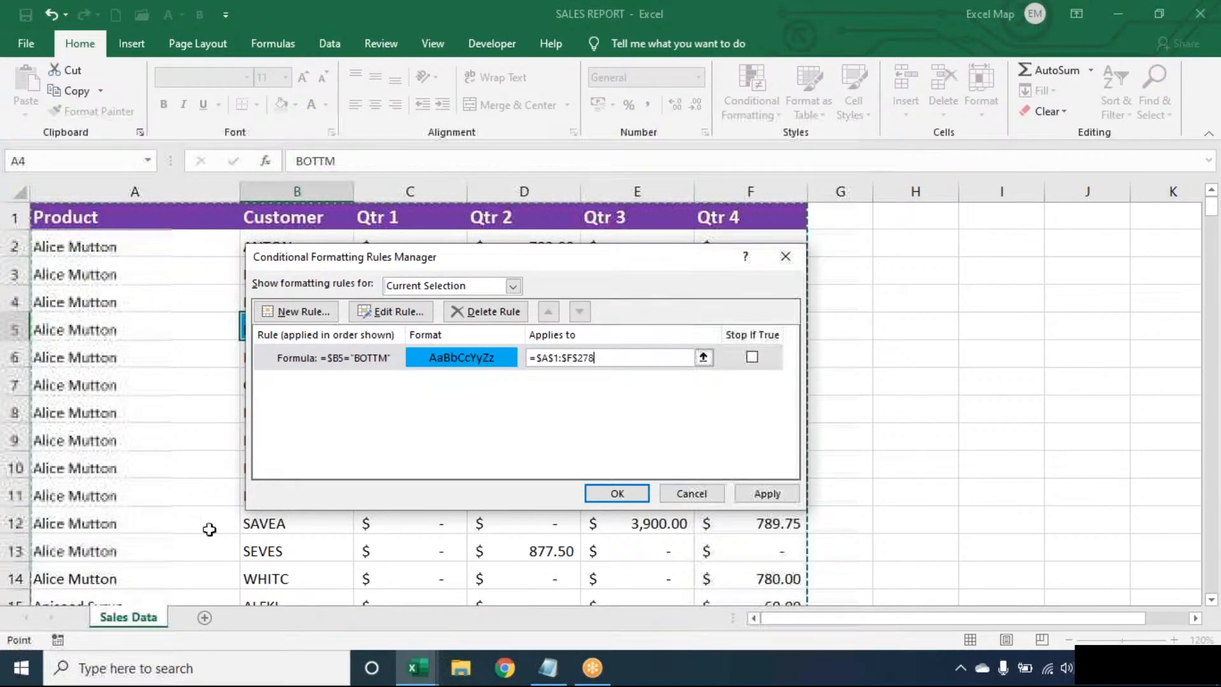
{"action": "left_click", "coordinate": [585, 493]}
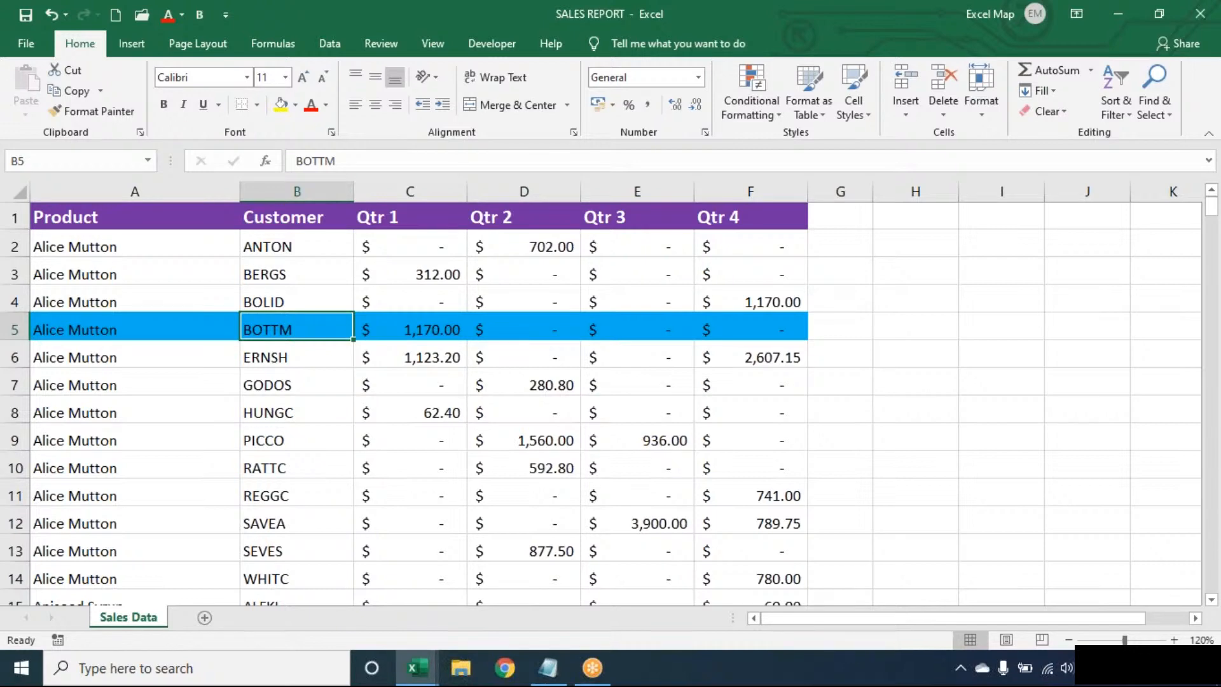
{"action": "key", "text": "Down"}
{"action": "key", "text": "Down"}
{"action": "key", "text": "Down"}
{"action": "key", "text": "Down"}
{"action": "key", "text": "Down"}
{"action": "key", "text": "Down"}
{"action": "key", "text": "Down"}
{"action": "key", "text": "Down"}
{"action": "key", "text": "Down"}
{"action": "key", "text": "Down"}
{"action": "key", "text": "Down"}
{"action": "key", "text": "Down"}
{"action": "key", "text": "Down"}
{"action": "key", "text": "Down"}
{"action": "key", "text": "Down"}
{"action": "key", "text": "Down"}
{"action": "key", "text": "Down"}
{"action": "key", "text": "Down"}
{"action": "key", "text": "Down"}
{"action": "key", "text": "Down"}
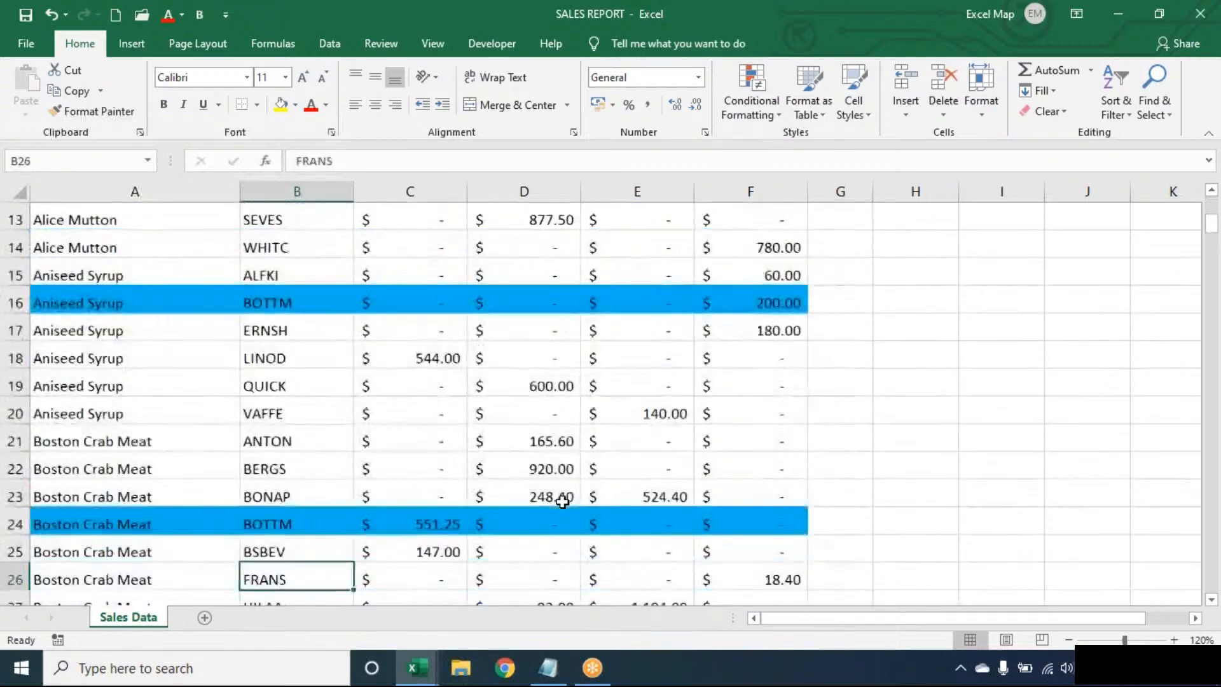
{"action": "key", "text": "Down"}
{"action": "key", "text": "Down"}
{"action": "key", "text": "Down"}
{"action": "key", "text": "Down"}
{"action": "key", "text": "Down"}
{"action": "key", "text": "Down"}
{"action": "key", "text": "Down"}
{"action": "key", "text": "Down"}
{"action": "key", "text": "Down"}
{"action": "key", "text": "Down"}
{"action": "key", "text": "Down"}
{"action": "key", "text": "Down"}
{"action": "key", "text": "Down"}
{"action": "key", "text": "Down"}
{"action": "key", "text": "Down"}
{"action": "key", "text": "Down"}
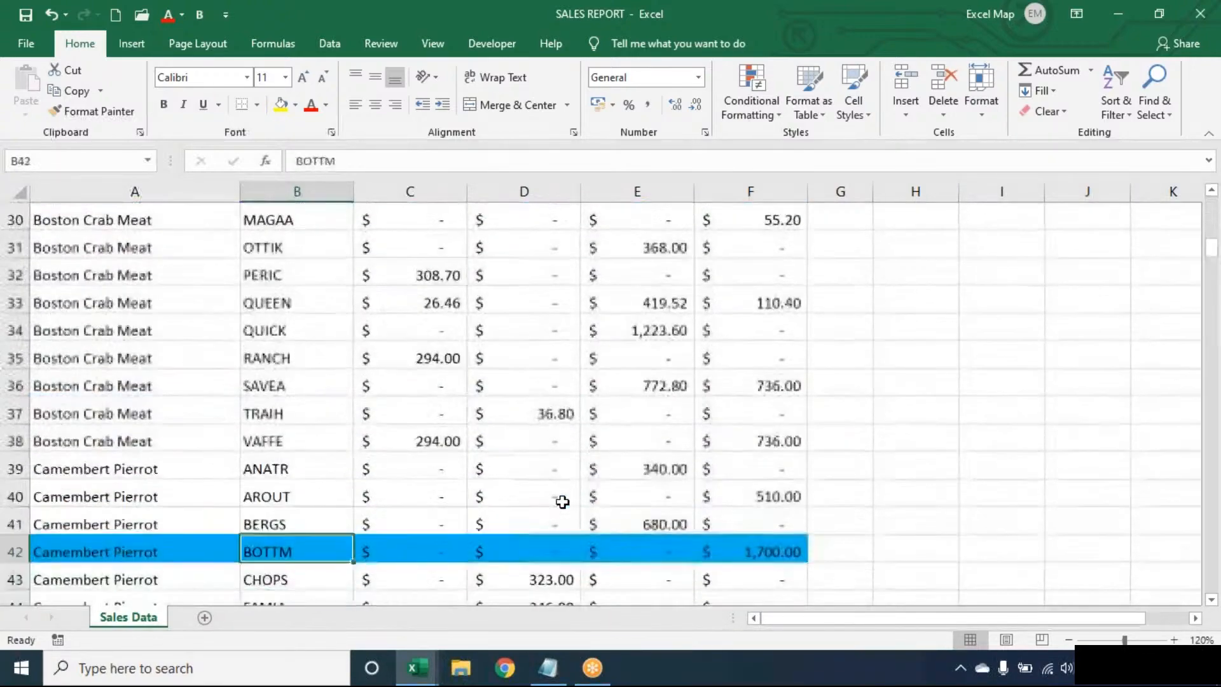
{"action": "key", "text": "Up"}
{"action": "key", "text": "Up"}
{"action": "key", "text": "Up"}
{"action": "key", "text": "Up"}
{"action": "key", "text": "Up"}
{"action": "key", "text": "Up"}
{"action": "key", "text": "Up"}
{"action": "key", "text": "Up"}
{"action": "key", "text": "Up"}
{"action": "key", "text": "Up"}
{"action": "key", "text": "Up"}
{"action": "key", "text": "Up"}
{"action": "key", "text": "Up"}
{"action": "key", "text": "Up"}
{"action": "key", "text": "Up"}
{"action": "key", "text": "Up"}
{"action": "key", "text": "Up"}
{"action": "key", "text": "Up"}
{"action": "key", "text": "Up"}
{"action": "key", "text": "Up"}
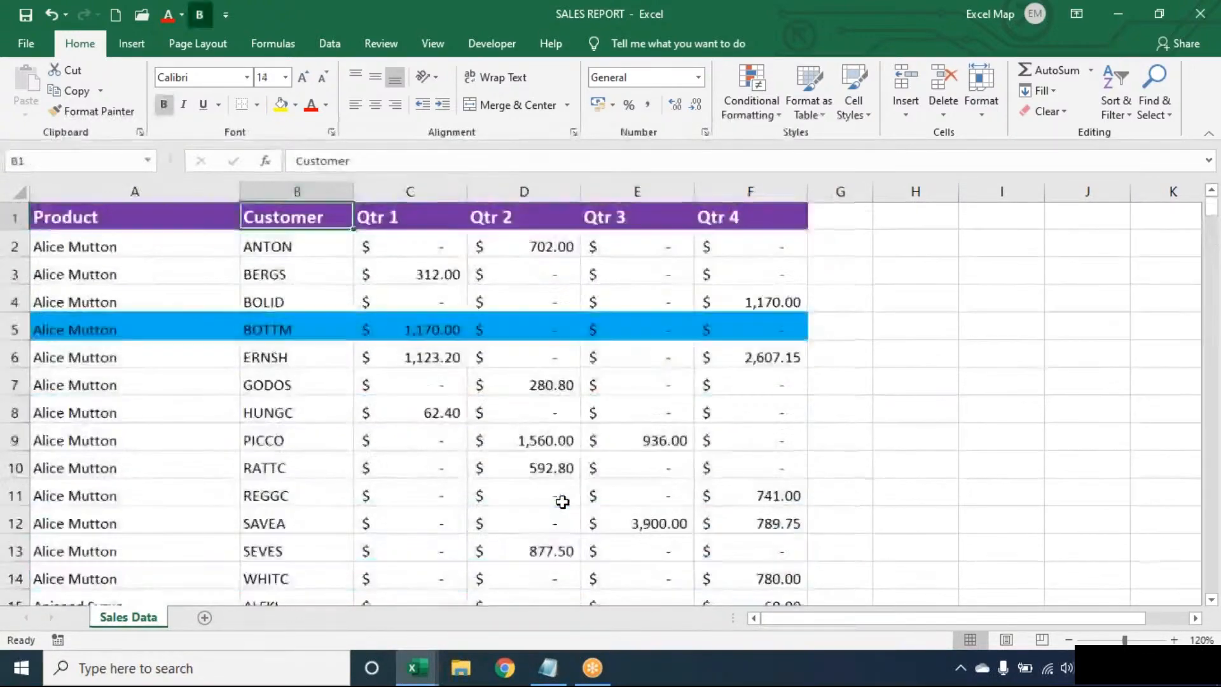
{"action": "key", "text": "Down"}
{"action": "key", "text": "Down"}
{"action": "key", "text": "Down"}
{"action": "key", "text": "Down"}
{"action": "key", "text": "Down"}
{"action": "key", "text": "Down"}
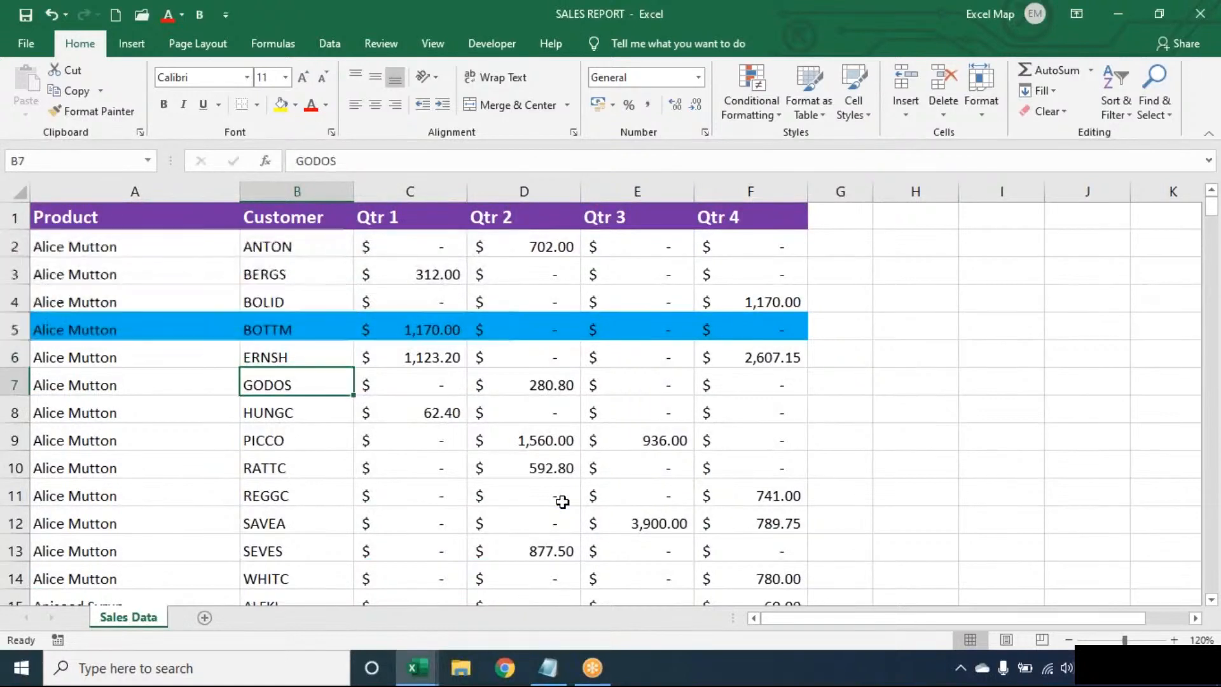
{"action": "key", "text": "Up"}
{"action": "key", "text": "Up"}
{"action": "key", "text": "Up"}
{"action": "key", "text": "Up"}
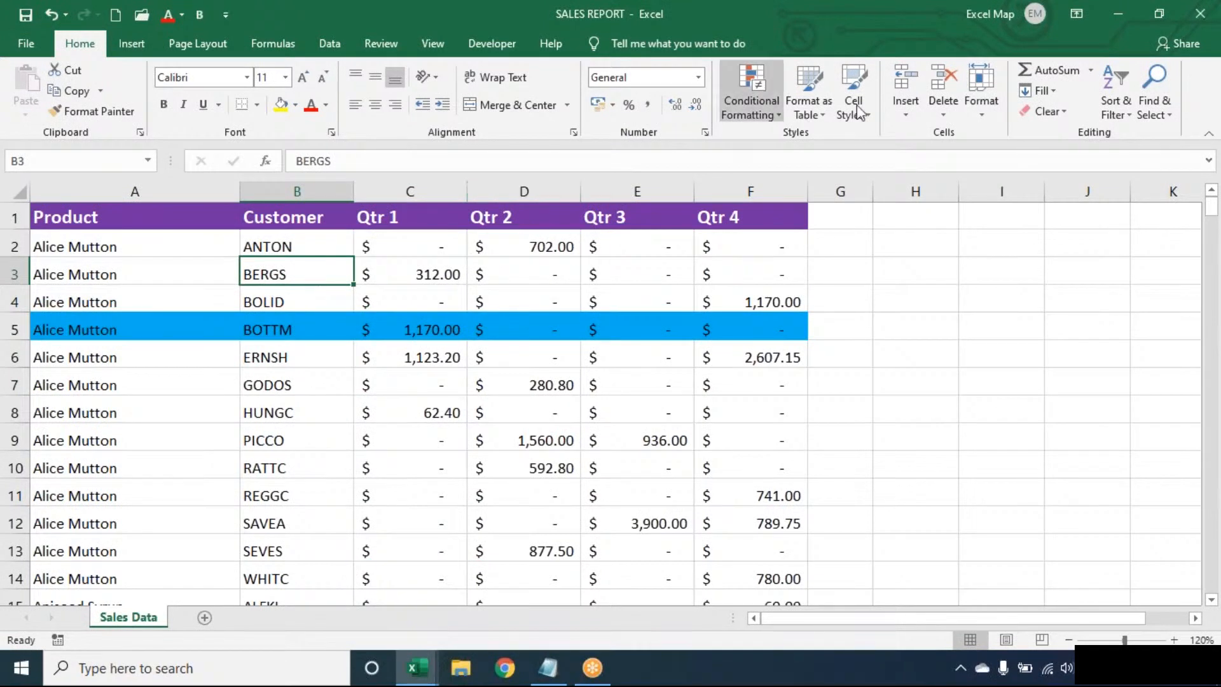
{"action": "left_click", "coordinate": [754, 100]}
{"action": "key", "text": "Escape"}
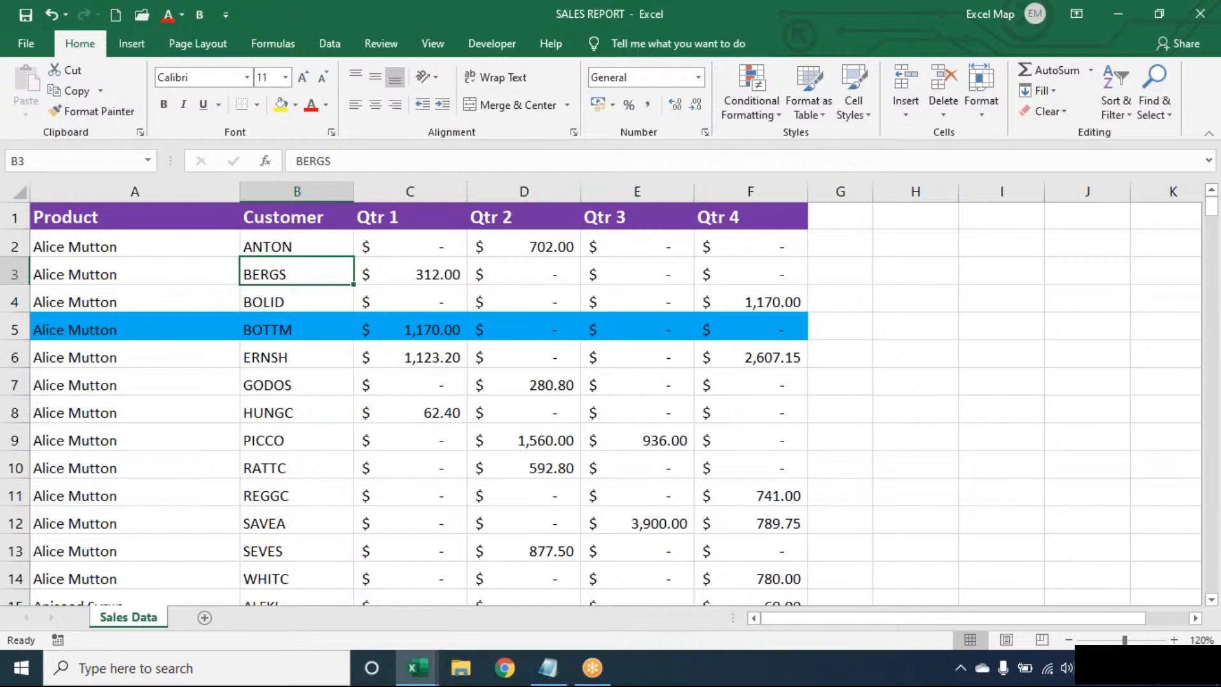
- Create a new formula-based rule with the condition =$B3="BERGS"
{"action": "left_click", "coordinate": [762, 108]}
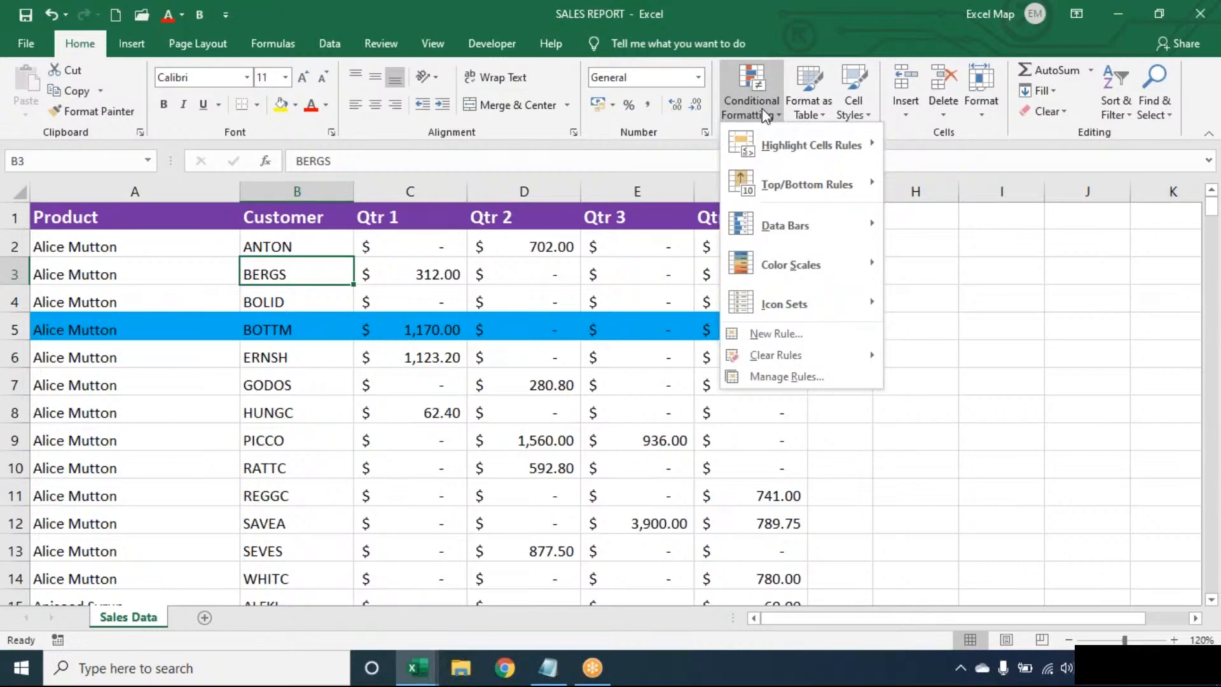
{"action": "left_click", "coordinate": [804, 337]}
{"action": "left_click", "coordinate": [537, 337]}
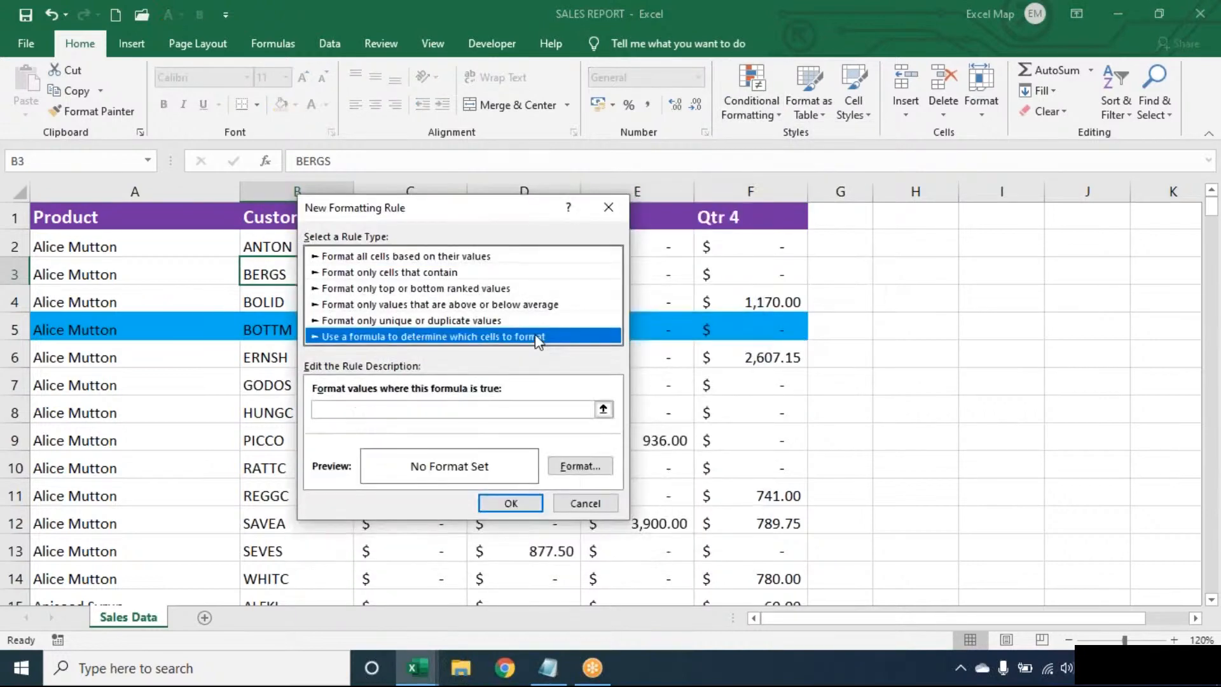
{"action": "left_click_drag", "start_coordinate": [480, 213], "coordinate": [646, 205]}
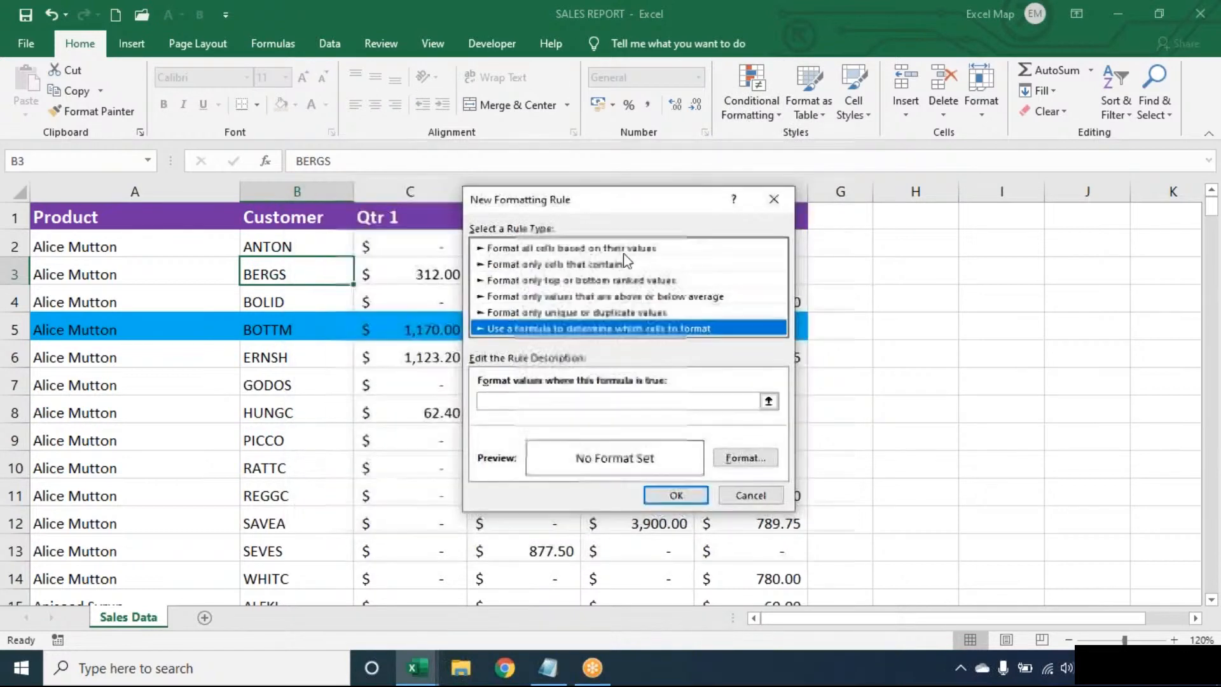
{"action": "left_click", "coordinate": [554, 402]}
{"action": "type", "text": "="}
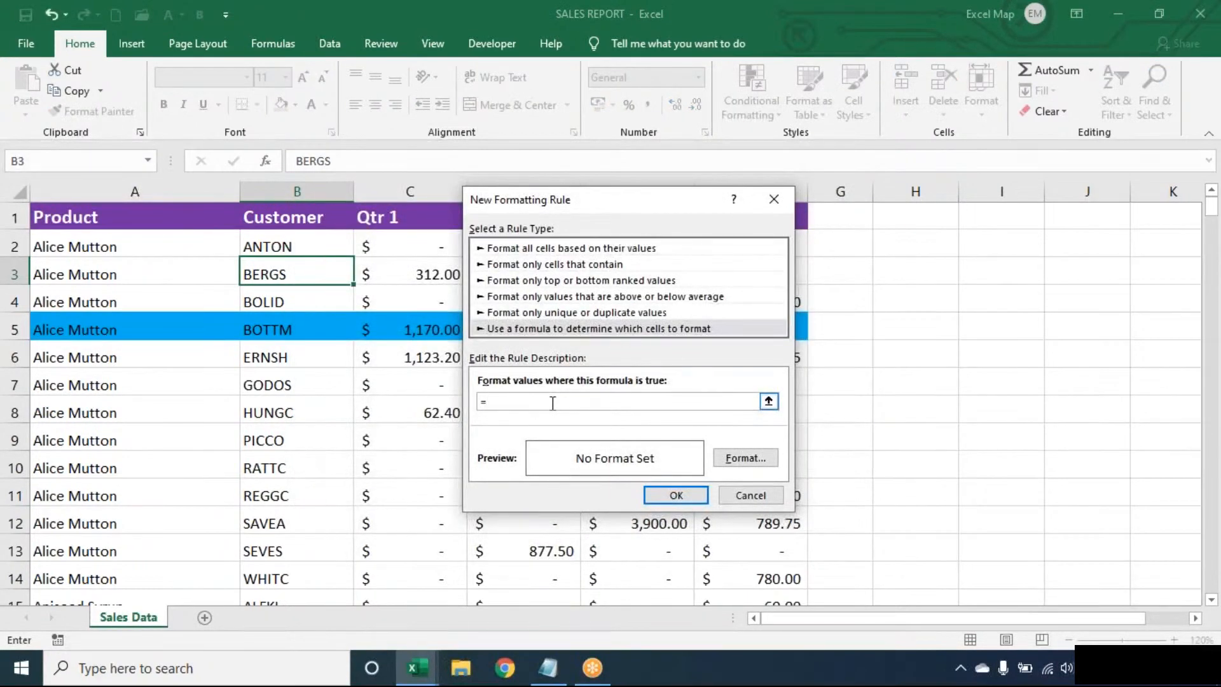
{"action": "type", "text": "$B3=\":B"}
{"action": "key", "text": "BackSpace"}
{"action": "key", "text": "BackSpace"}
{"action": "type", "text": "BERGS\""}
- Give the BERGS rule an orange fill
{"action": "left_click", "coordinate": [744, 457]}
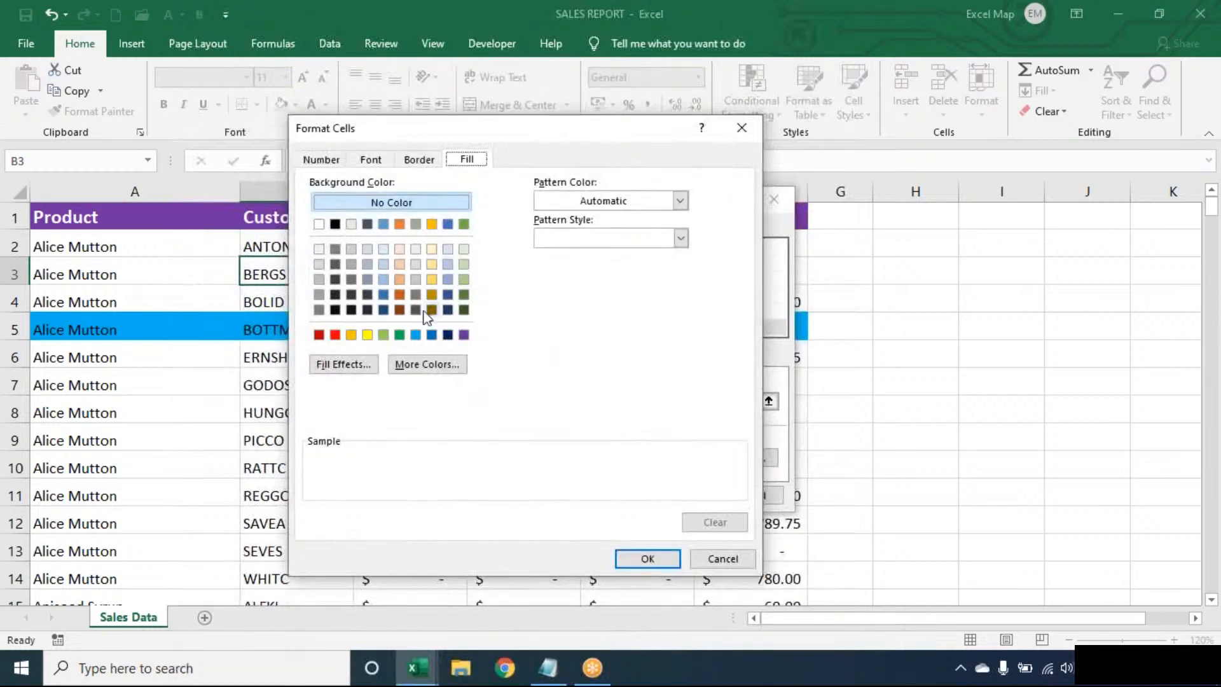
{"action": "left_click", "coordinate": [351, 334]}
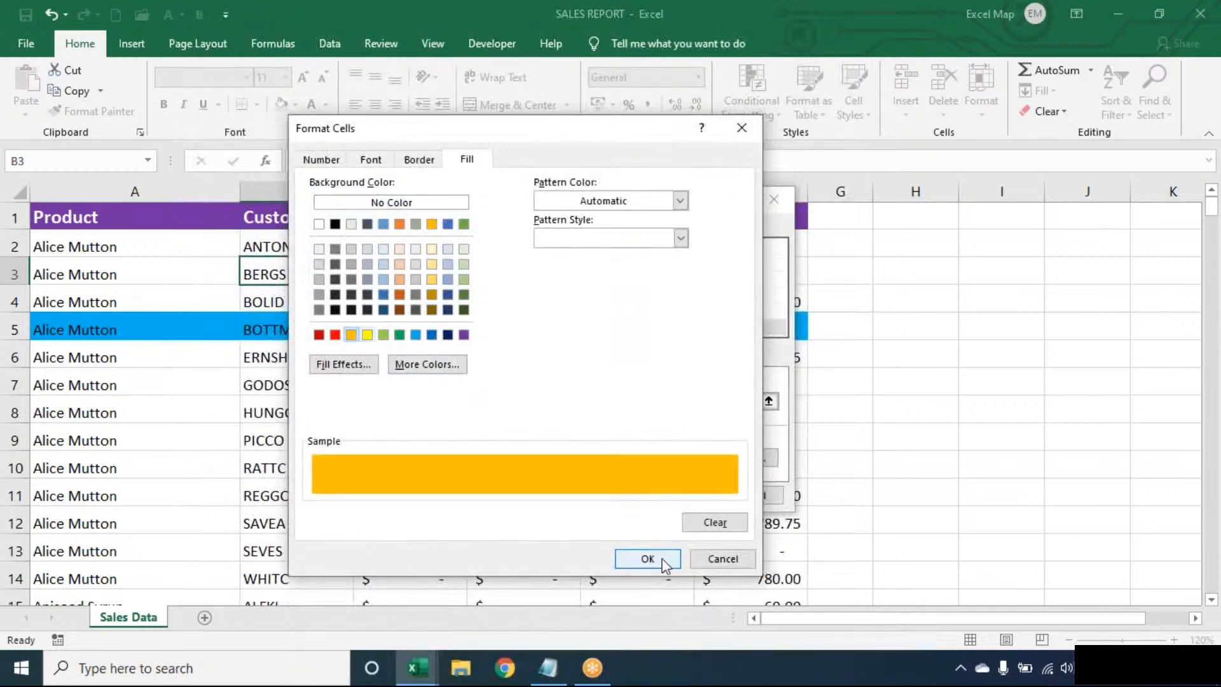
{"action": "left_click", "coordinate": [648, 558]}
- Save the BERGS rule and widen its Applies to range to the whole table
{"action": "left_click", "coordinate": [676, 495]}
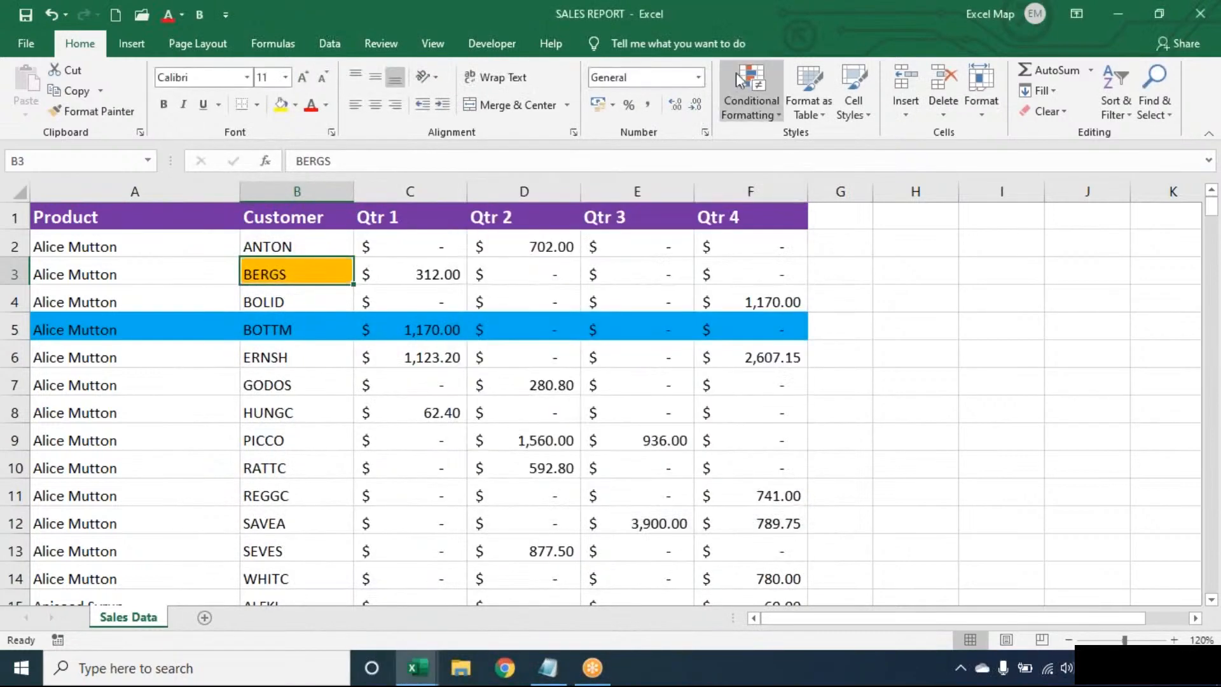
{"action": "left_click", "coordinate": [745, 77]}
{"action": "left_click", "coordinate": [762, 375]}
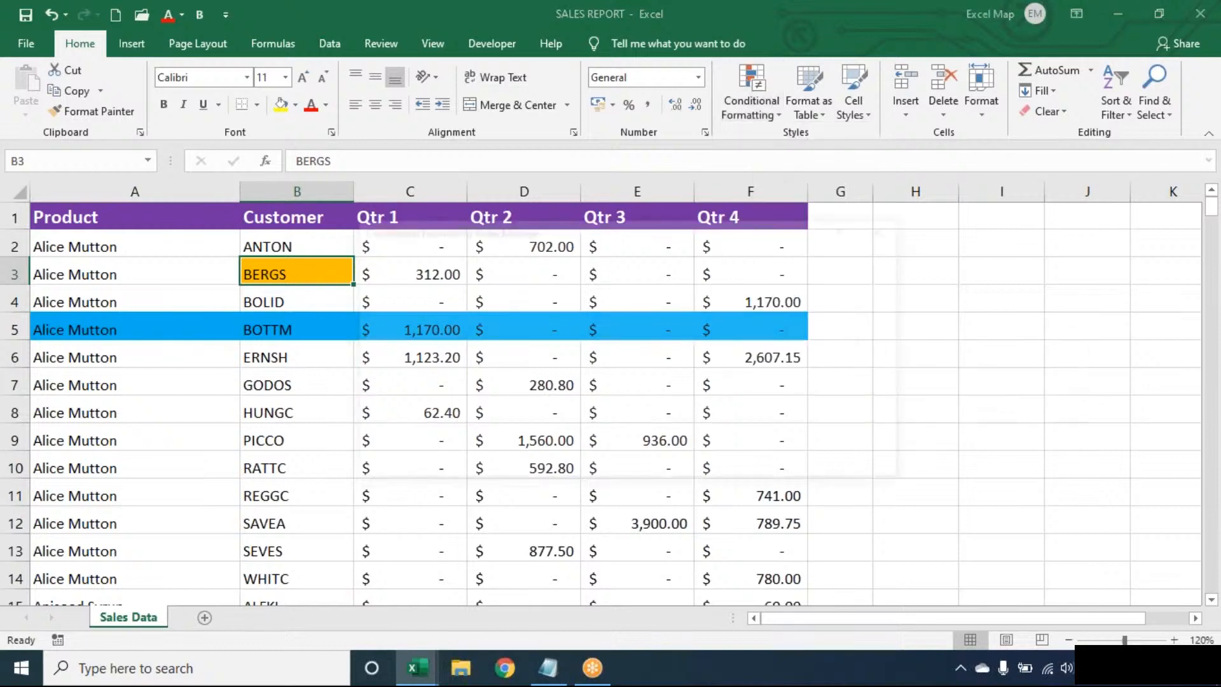
{"action": "left_click", "coordinate": [698, 330]}
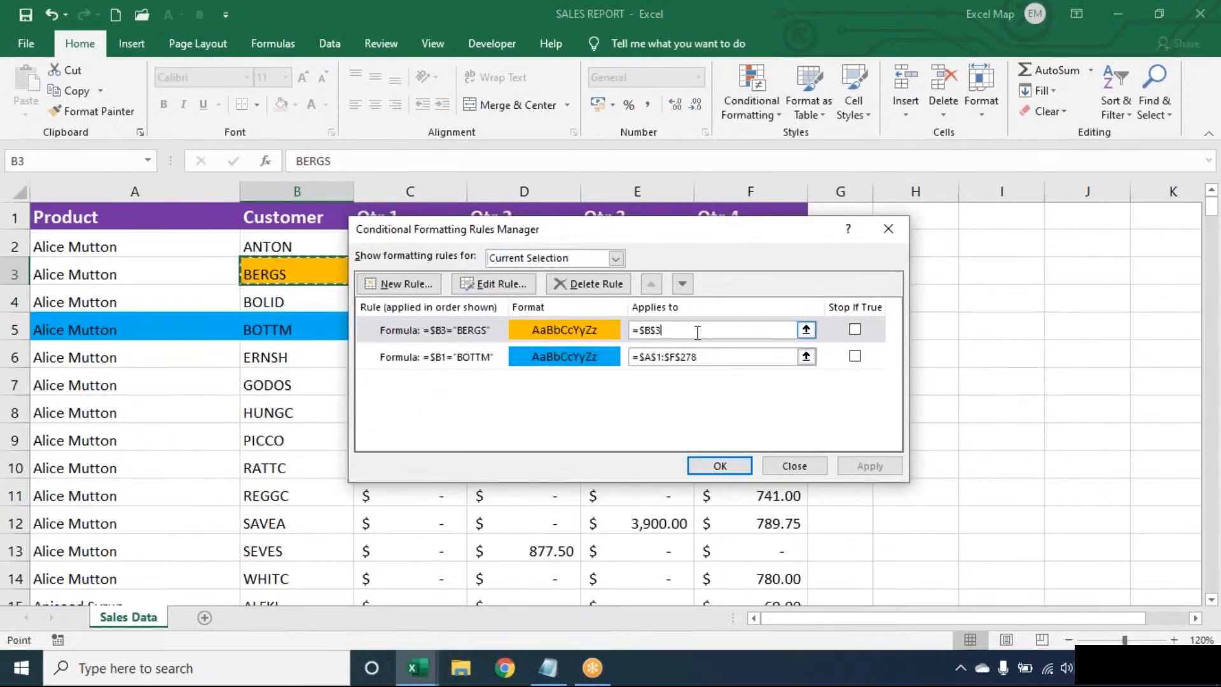
{"action": "key", "text": "BackSpace"}
{"action": "left_click", "coordinate": [202, 295]}
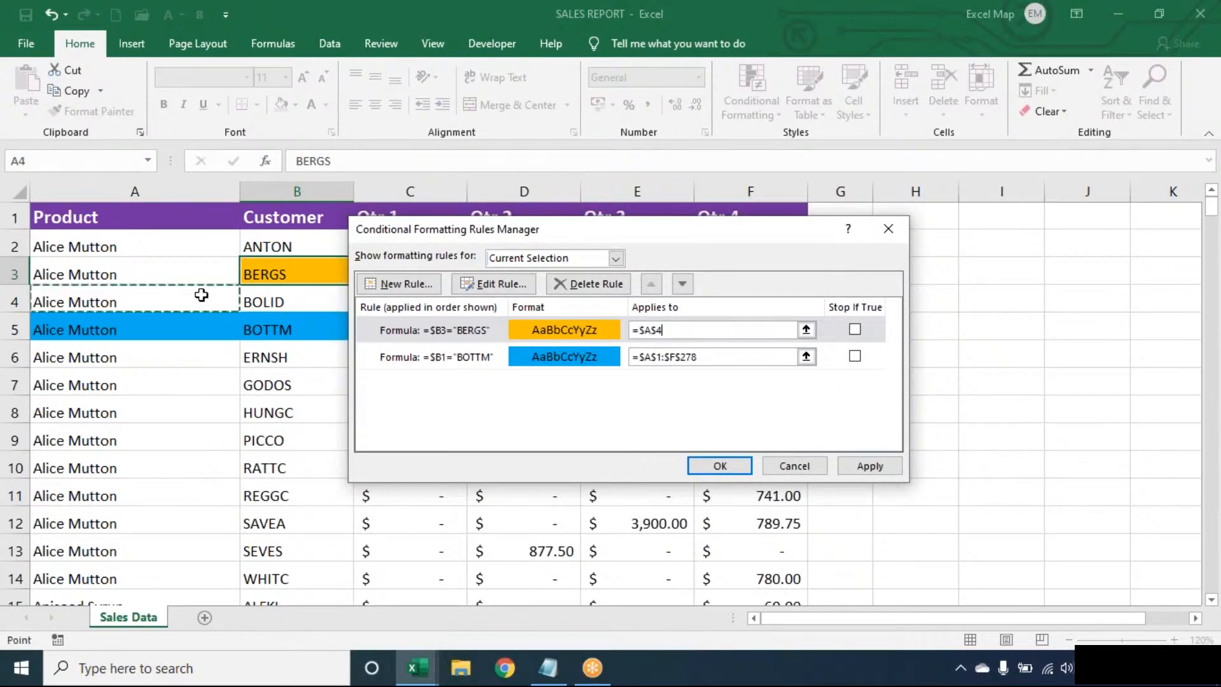
{"action": "key", "text": "ctrl+a"}
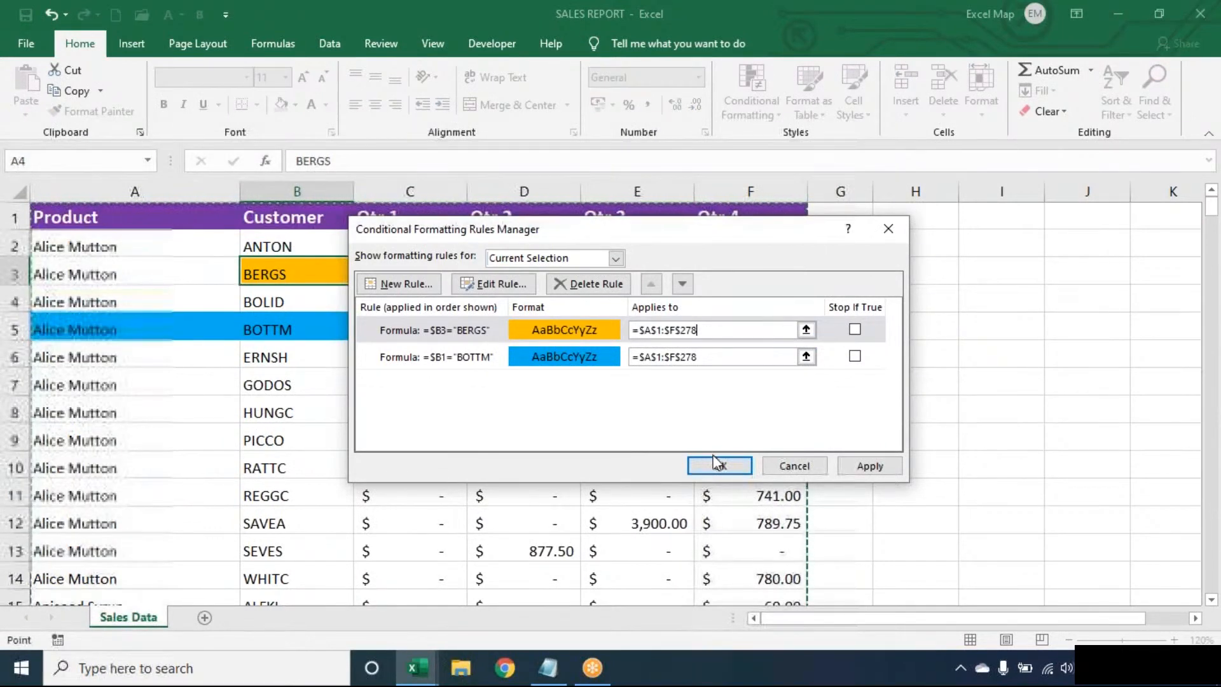
{"action": "left_click", "coordinate": [716, 464]}
- Step through the Customer column to check the orange and blue highlighted rows
{"action": "key", "text": "Down"}
{"action": "key", "text": "Down"}
{"action": "key", "text": "Down"}
{"action": "key", "text": "Down"}
{"action": "key", "text": "Down"}
{"action": "key", "text": "Down"}
{"action": "key", "text": "Down"}
{"action": "key", "text": "Down"}
{"action": "key", "text": "Down"}
{"action": "key", "text": "Down"}
{"action": "key", "text": "Down"}
{"action": "key", "text": "Down"}
{"action": "key", "text": "Down"}
{"action": "key", "text": "Down"}
{"action": "key", "text": "Down"}
{"action": "key", "text": "Down"}
{"action": "key", "text": "Down"}
{"action": "key", "text": "Down"}
{"action": "key", "text": "Down"}
{"action": "key", "text": "Down"}
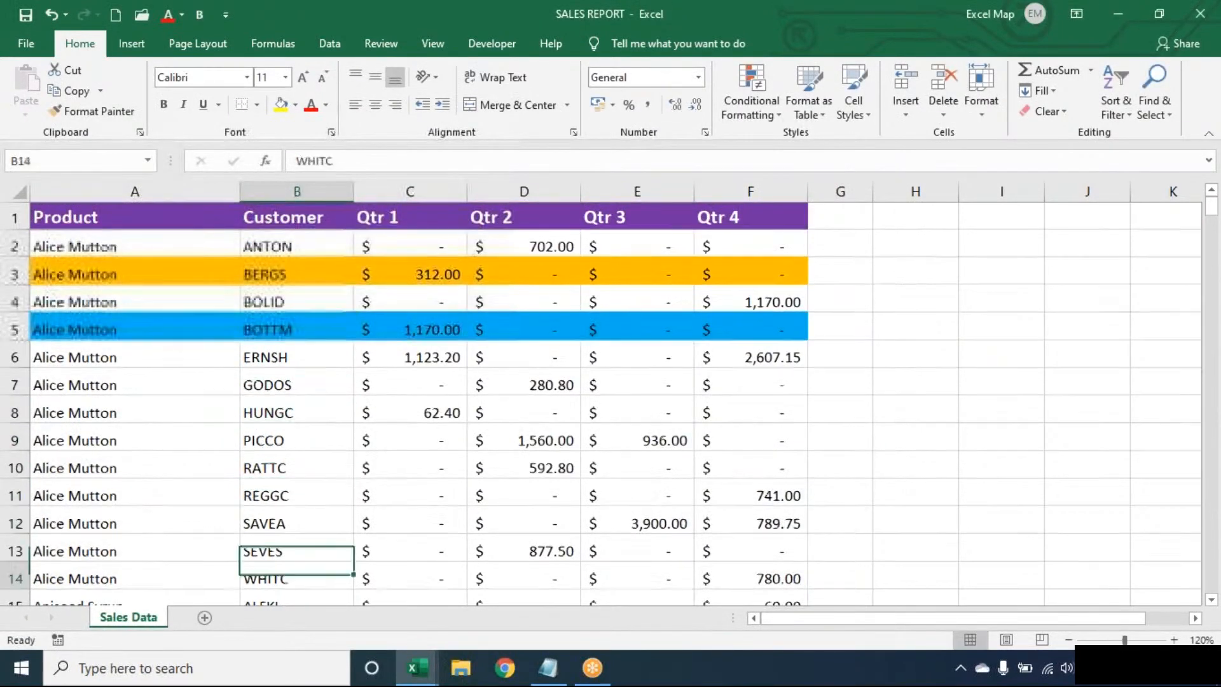
{"action": "key", "text": "Down"}
{"action": "key", "text": "Down"}
{"action": "key", "text": "Down"}
{"action": "key", "text": "Down"}
{"action": "key", "text": "Down"}
{"action": "key", "text": "Down"}
{"action": "key", "text": "Down"}
{"action": "key", "text": "Down"}
{"action": "key", "text": "Up"}
{"action": "key", "text": "Up"}
{"action": "key", "text": "Up"}
{"action": "key", "text": "Up"}
{"action": "key", "text": "Up"}
{"action": "key", "text": "Up"}
{"action": "key", "text": "Up"}
{"action": "key", "text": "Up"}
{"action": "key", "text": "Up"}
{"action": "key", "text": "Up"}
{"action": "key", "text": "Up"}
{"action": "key", "text": "Up"}
{"action": "key", "text": "Up"}
{"action": "key", "text": "Up"}
{"action": "key", "text": "Up"}
{"action": "key", "text": "Up"}
{"action": "key", "text": "Up"}
{"action": "key", "text": "Up"}
{"action": "key", "text": "Up"}
{"action": "key", "text": "Up"}
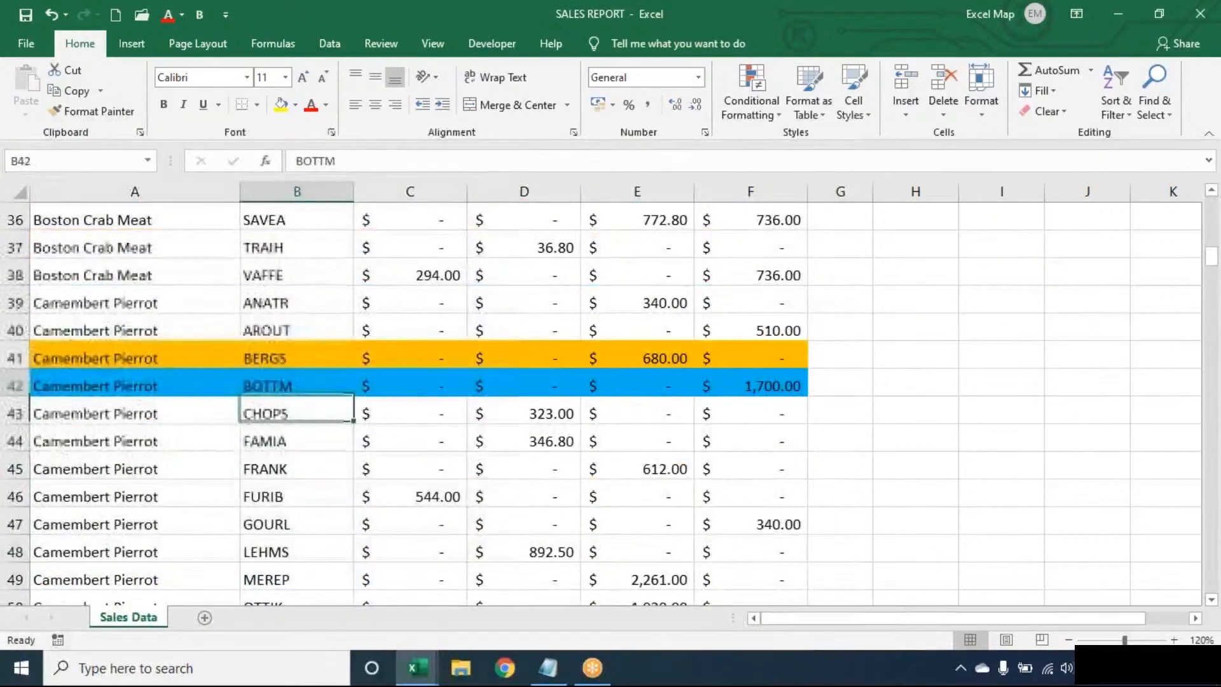
{"action": "key", "text": "Up"}
{"action": "key", "text": "Up"}
{"action": "key", "text": "Up"}
{"action": "key", "text": "Up"}
{"action": "key", "text": "Up"}
{"action": "key", "text": "Up"}
{"action": "key", "text": "Up"}
{"action": "key", "text": "Up"}
{"action": "key", "text": "Up"}
{"action": "key", "text": "Up"}
{"action": "key", "text": "Up"}
{"action": "key", "text": "Up"}
{"action": "key", "text": "Down"}
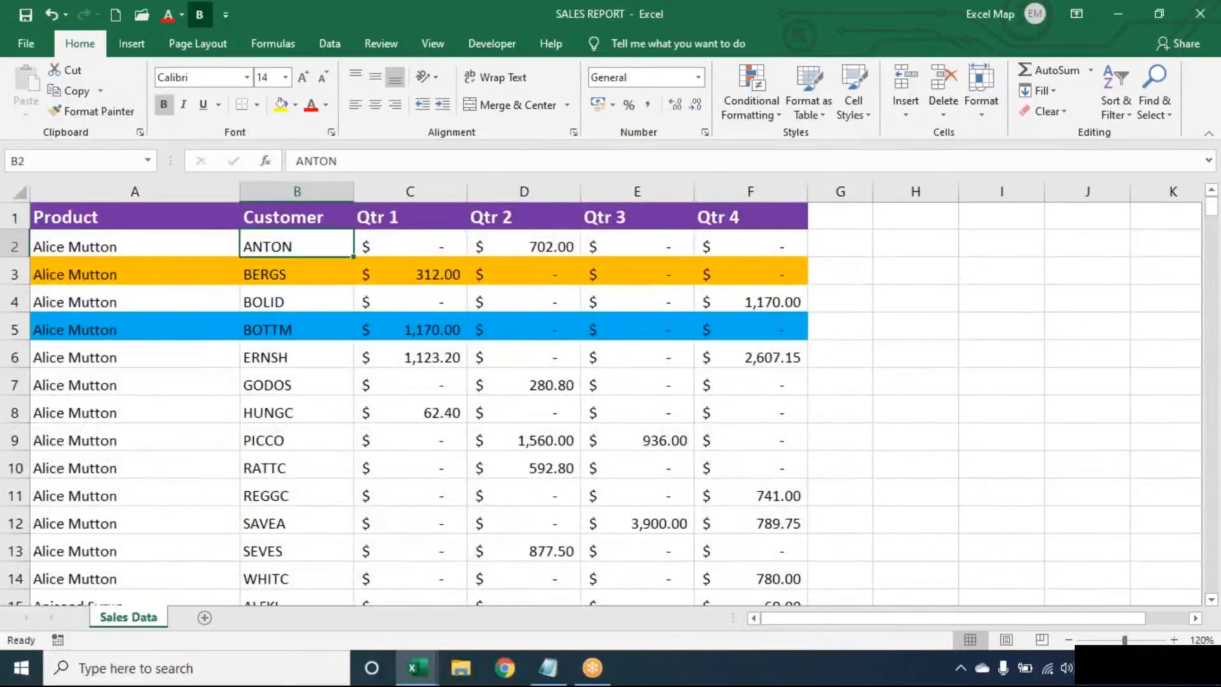
{"action": "key", "text": "alt+d"}
- Sort by Customer on cell colour, with orange on top
{"action": "key", "text": "s"}
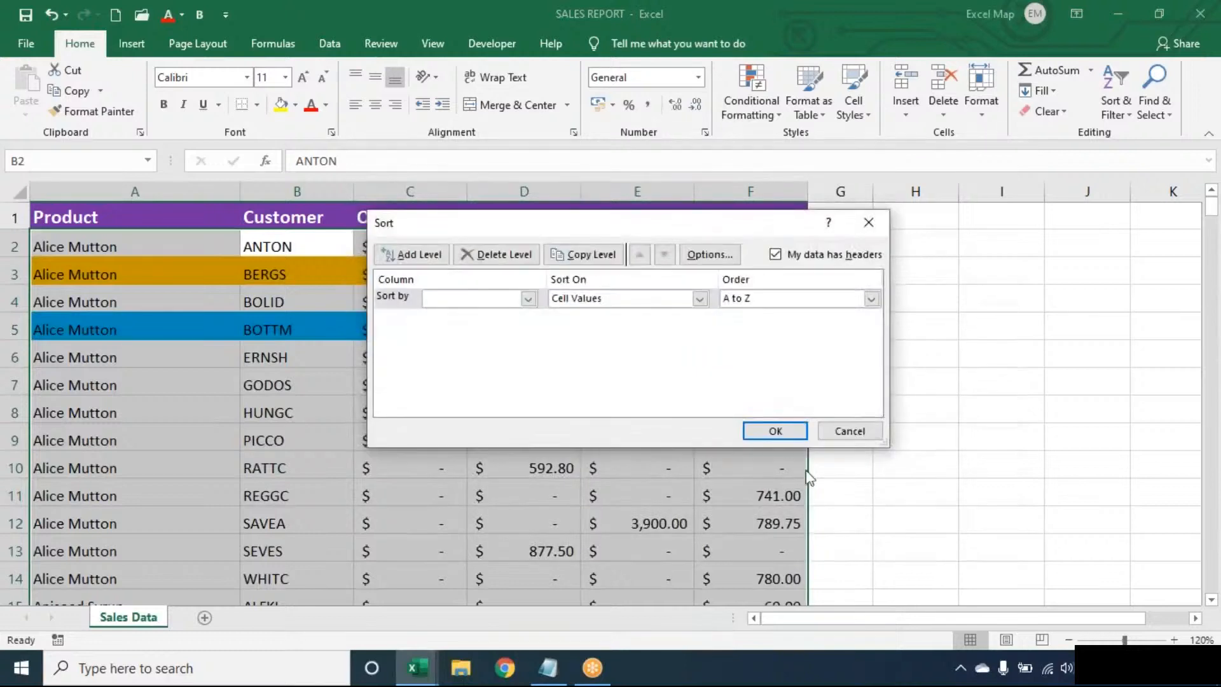
{"action": "left_click", "coordinate": [503, 300]}
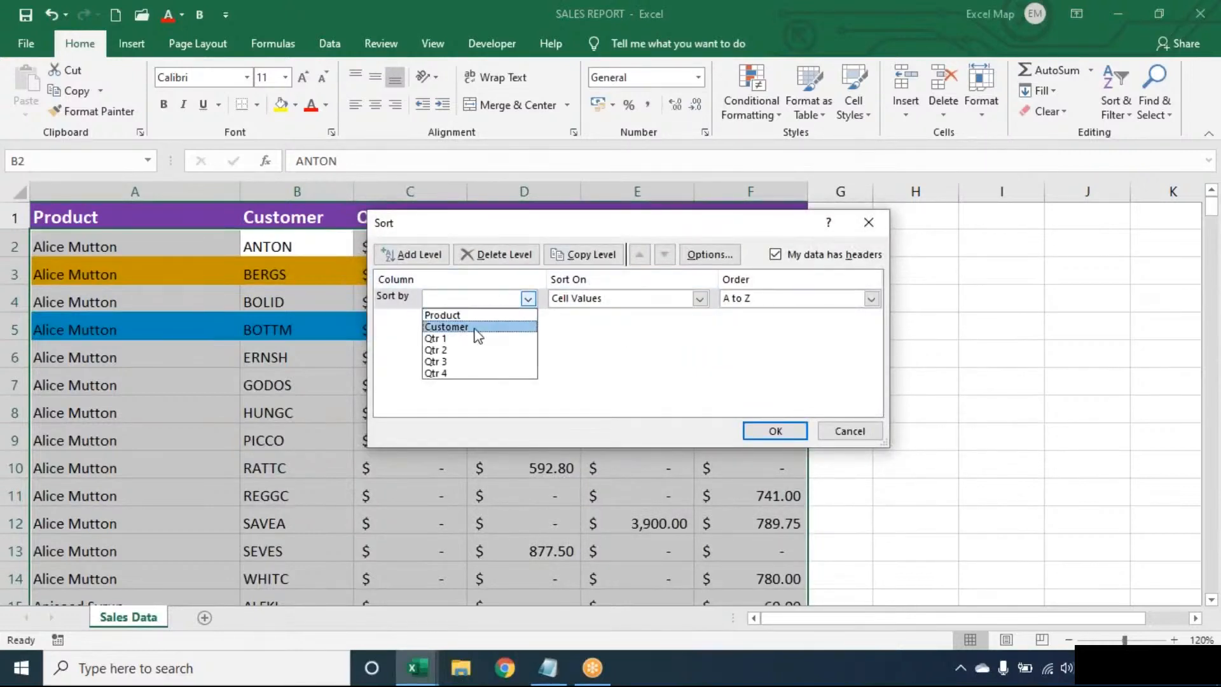
{"action": "left_click", "coordinate": [474, 326]}
{"action": "left_click", "coordinate": [613, 308]}
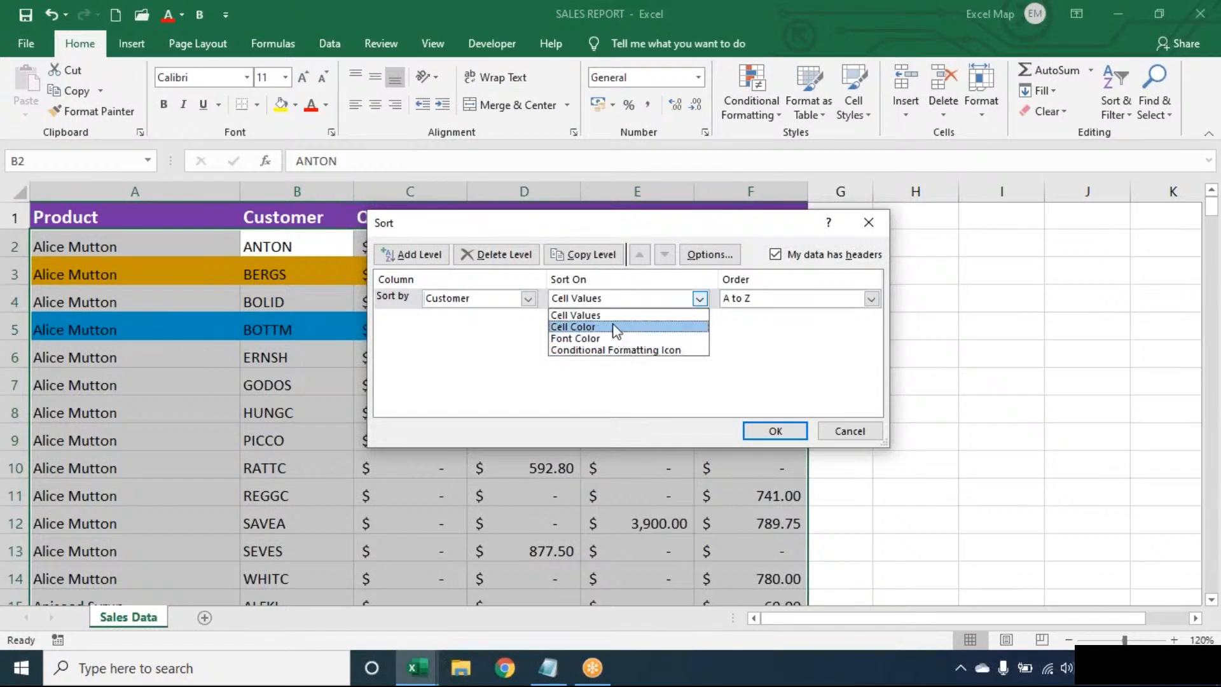
{"action": "left_click", "coordinate": [613, 326]}
{"action": "left_click", "coordinate": [786, 302]}
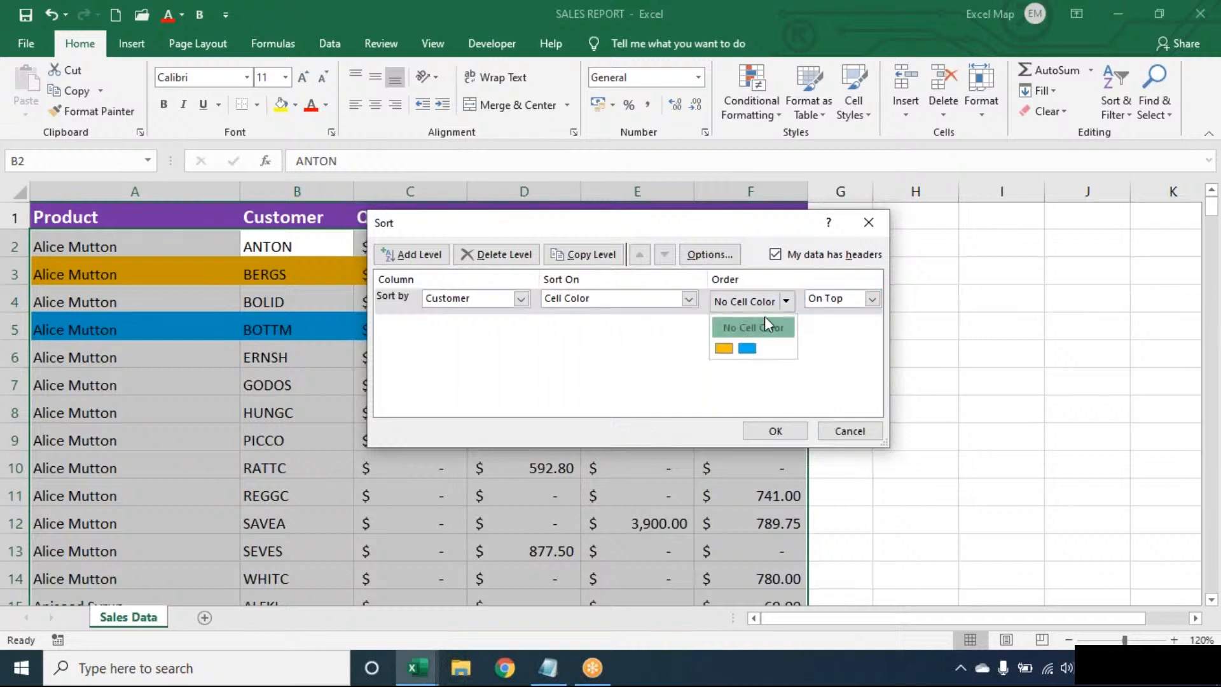
{"action": "left_click", "coordinate": [723, 348]}
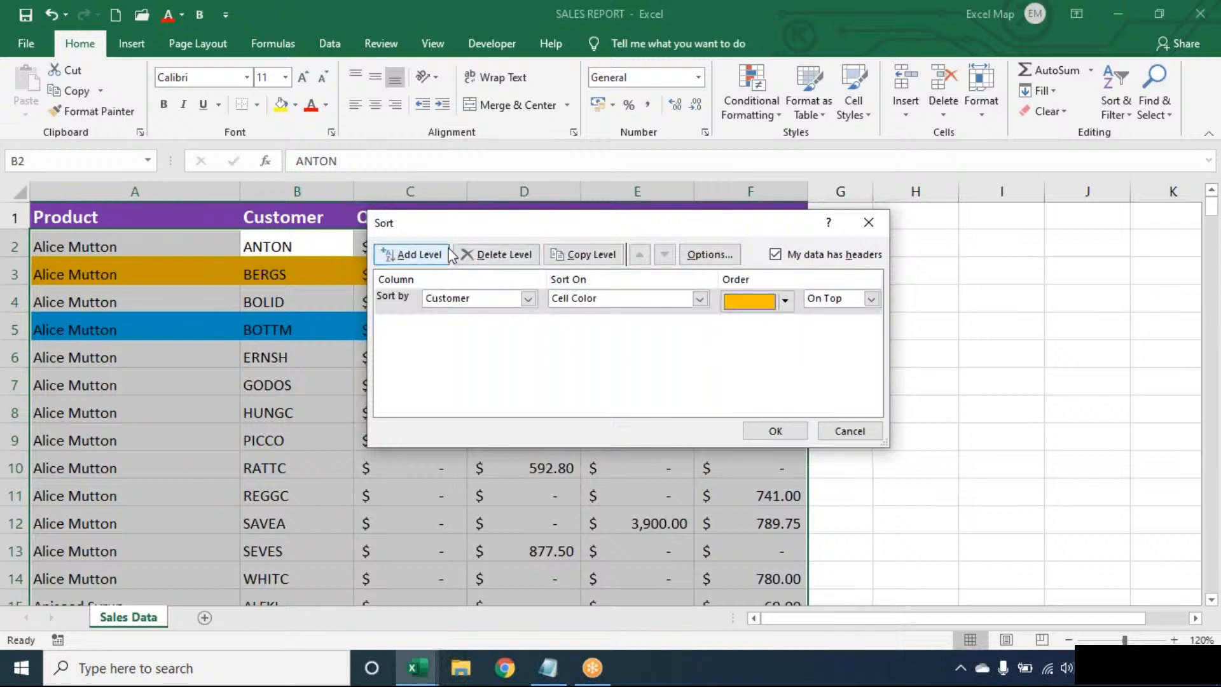
- Add a second Customer cell-colour level for blue, apply the sort, then undo it
{"action": "left_click", "coordinate": [416, 254]}
{"action": "left_click", "coordinate": [445, 326]}
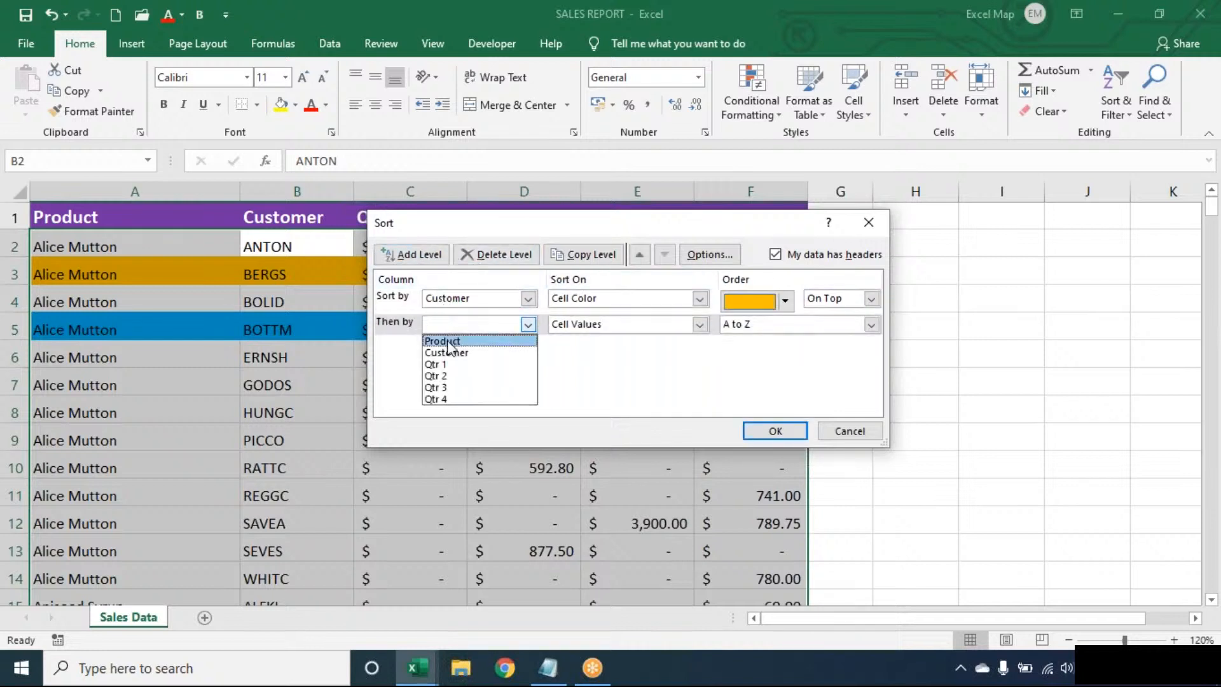
{"action": "left_click", "coordinate": [450, 356]}
{"action": "left_click", "coordinate": [595, 325]}
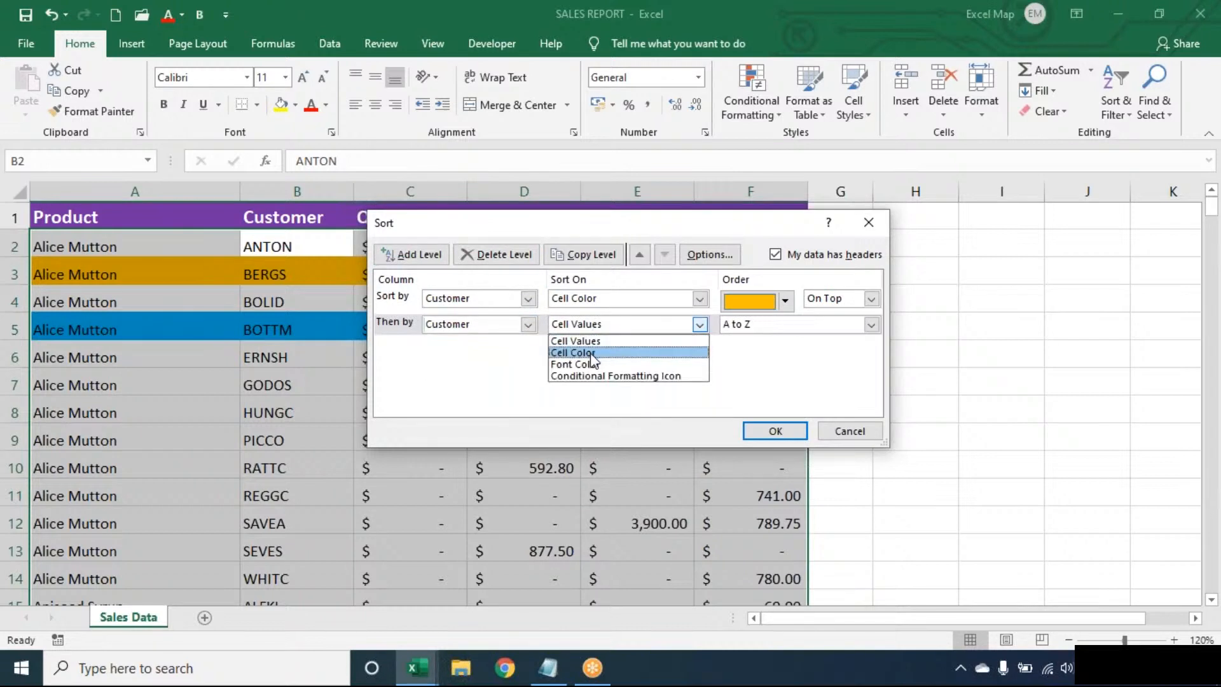
{"action": "left_click", "coordinate": [595, 349]}
{"action": "left_click", "coordinate": [786, 327]}
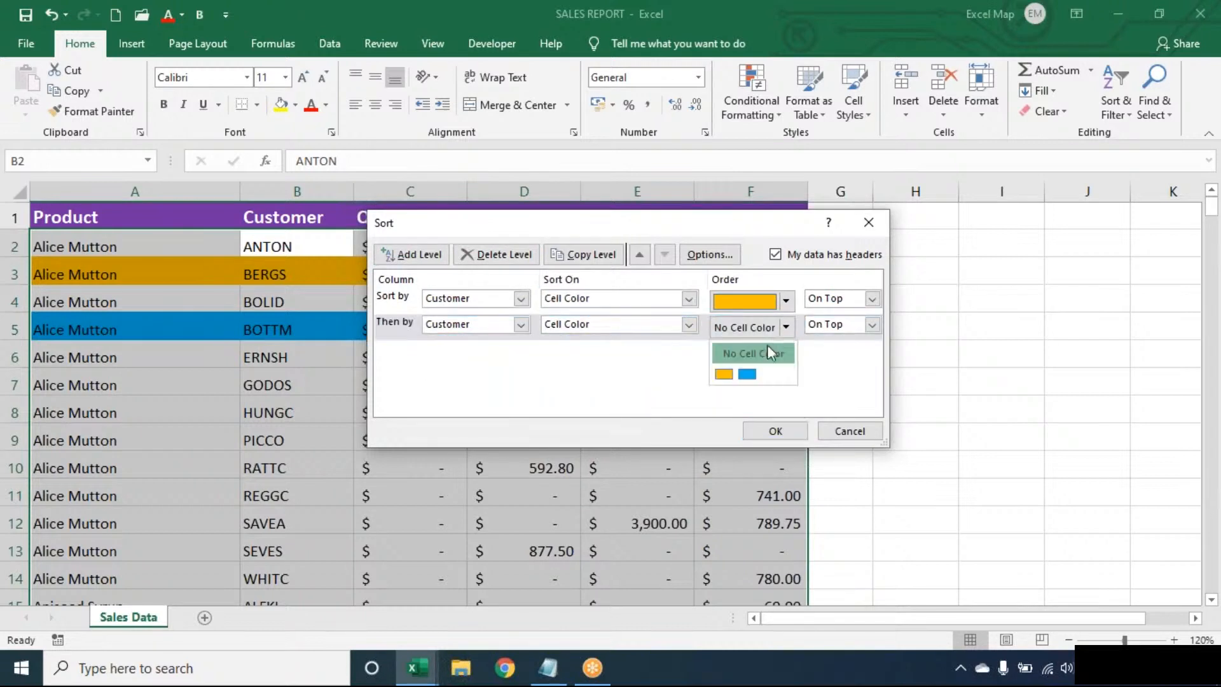
{"action": "left_click", "coordinate": [743, 374]}
{"action": "left_click", "coordinate": [776, 432]}
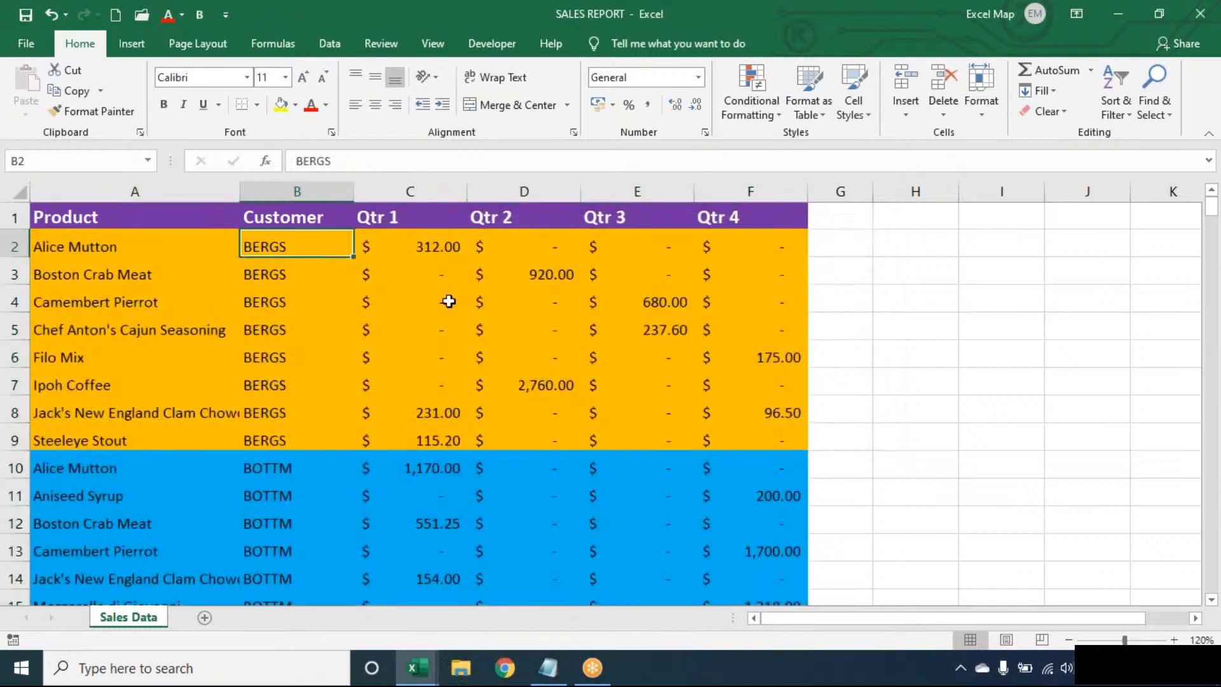
{"action": "left_click", "coordinate": [449, 301]}
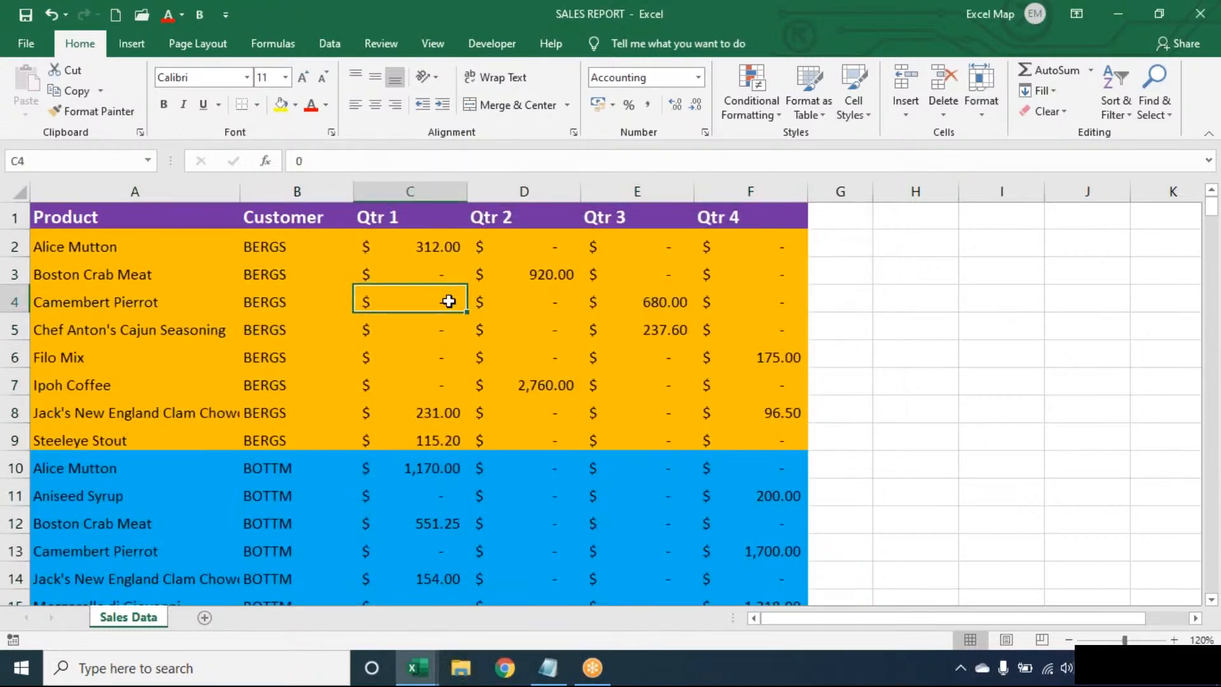
{"action": "key", "text": "ctrl+z"}
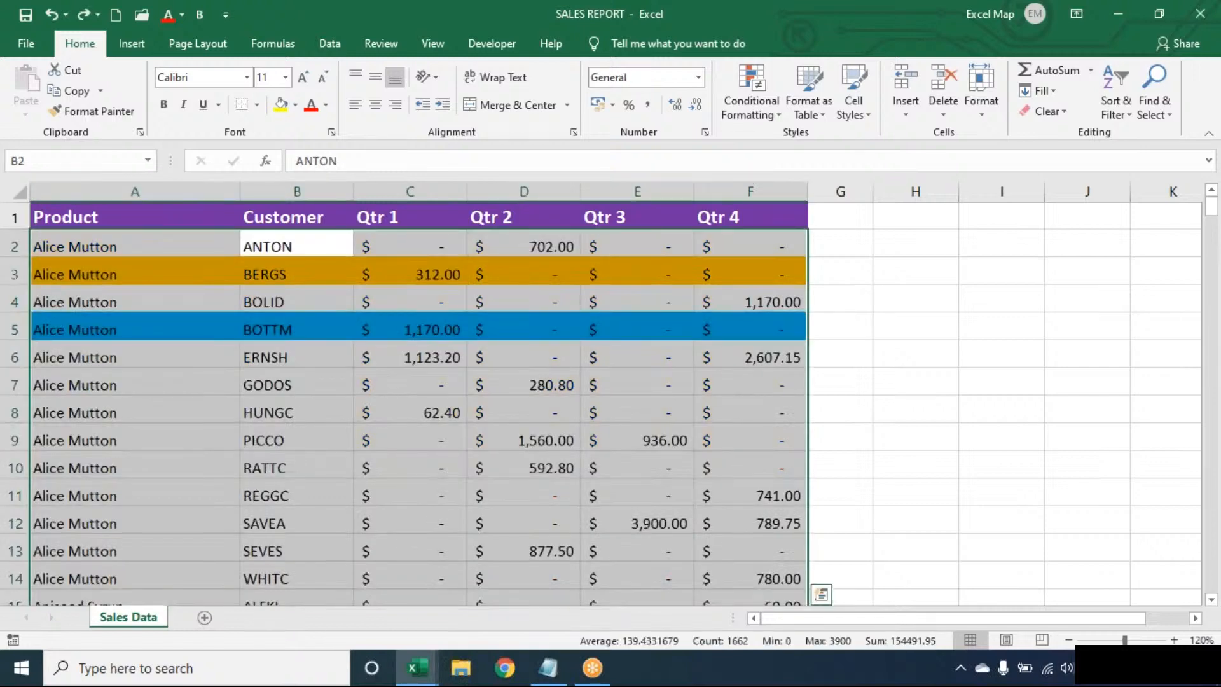
- Undo and redo the last change while checking the orange fill on row 3
{"action": "key", "text": "Down"}
{"action": "key", "text": "ctrl+z"}
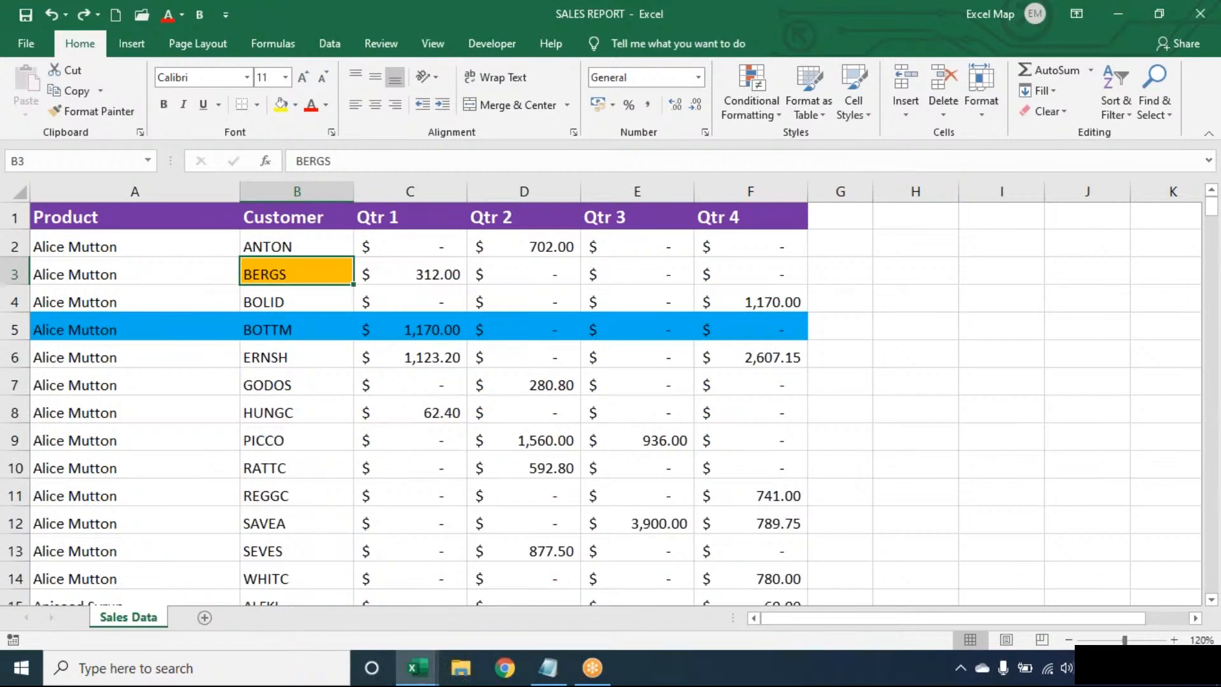
{"action": "key", "text": "ctrl+y"}
{"action": "key", "text": "Up"}
{"action": "key", "text": "Up"}
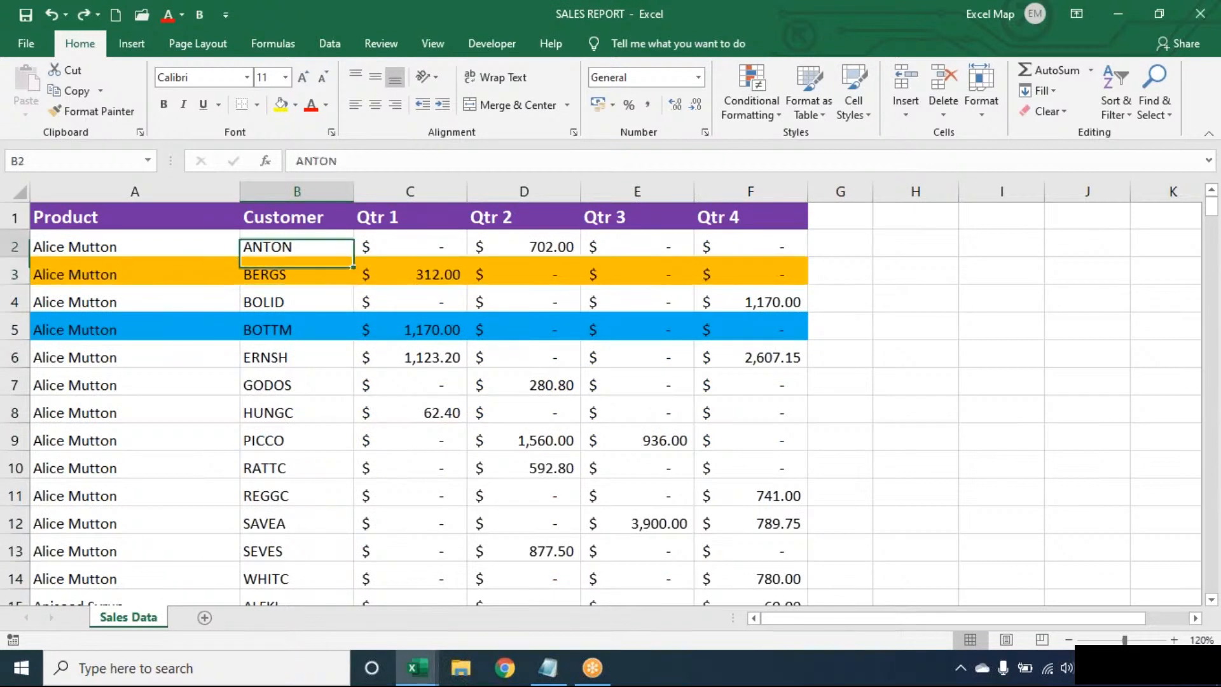
{"action": "left_click", "coordinate": [316, 381]}
- Clear the conditional formatting rules from the entire sheet
{"action": "left_click", "coordinate": [758, 93]}
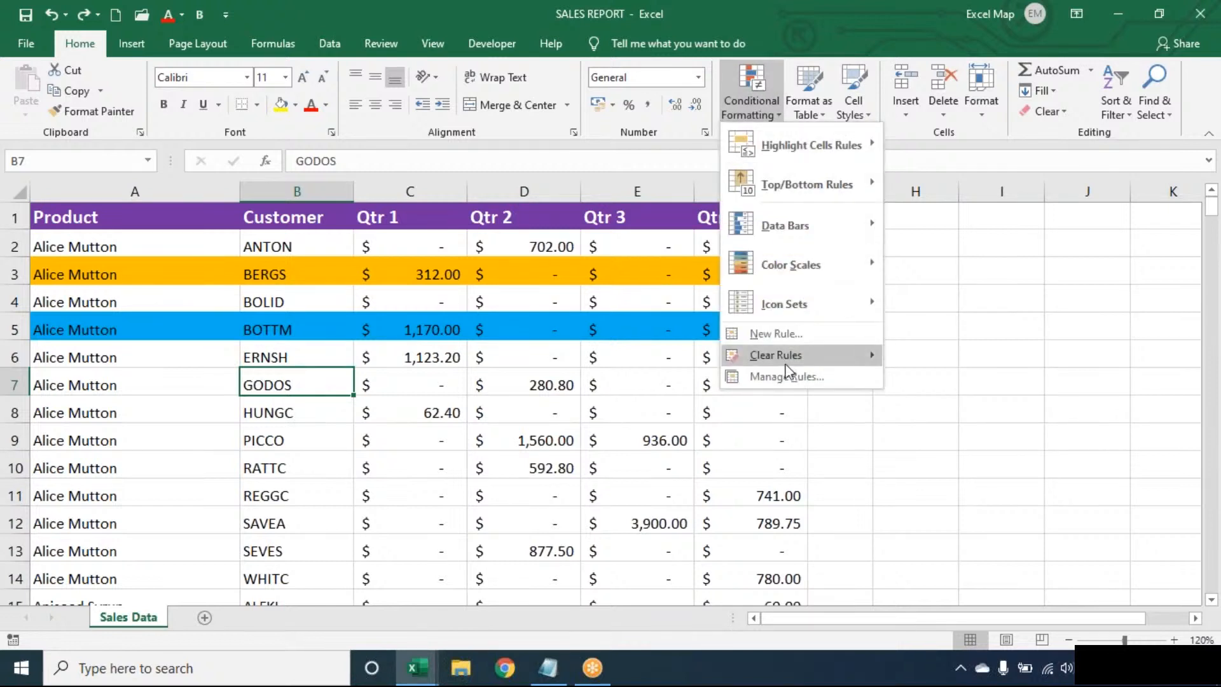
{"action": "mouse_move", "coordinate": [795, 358]}
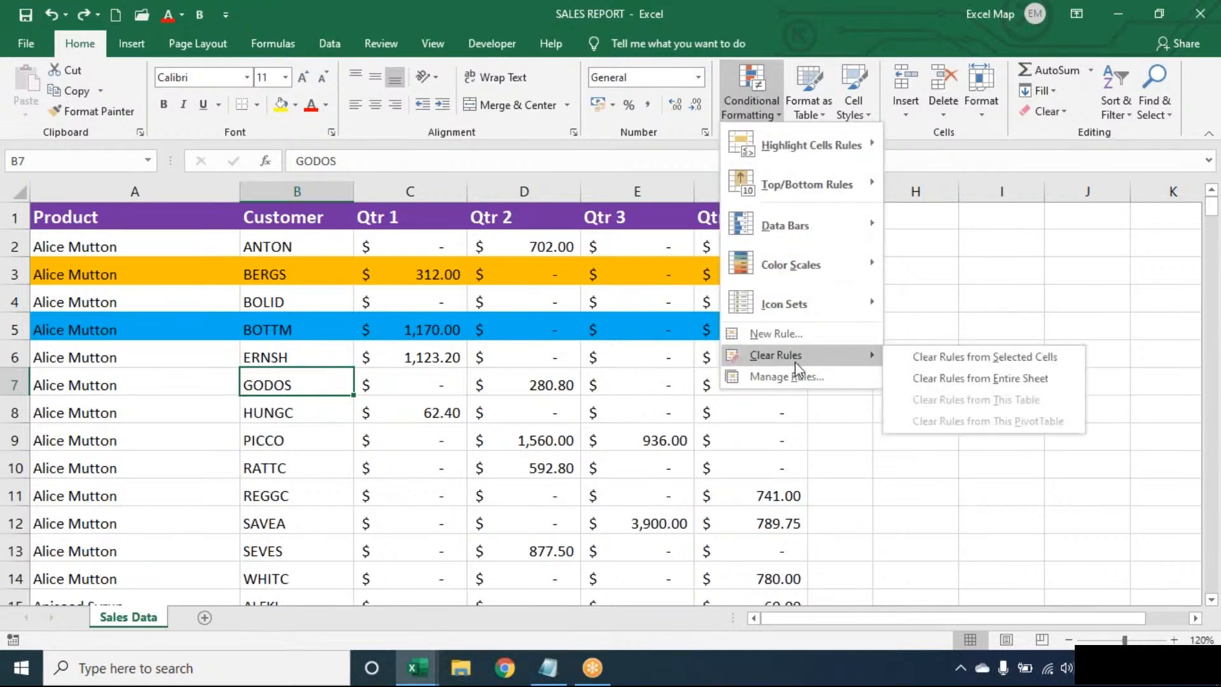
{"action": "left_click", "coordinate": [949, 381]}
{"action": "left_click", "coordinate": [390, 365]}
{"action": "left_click", "coordinate": [256, 303]}
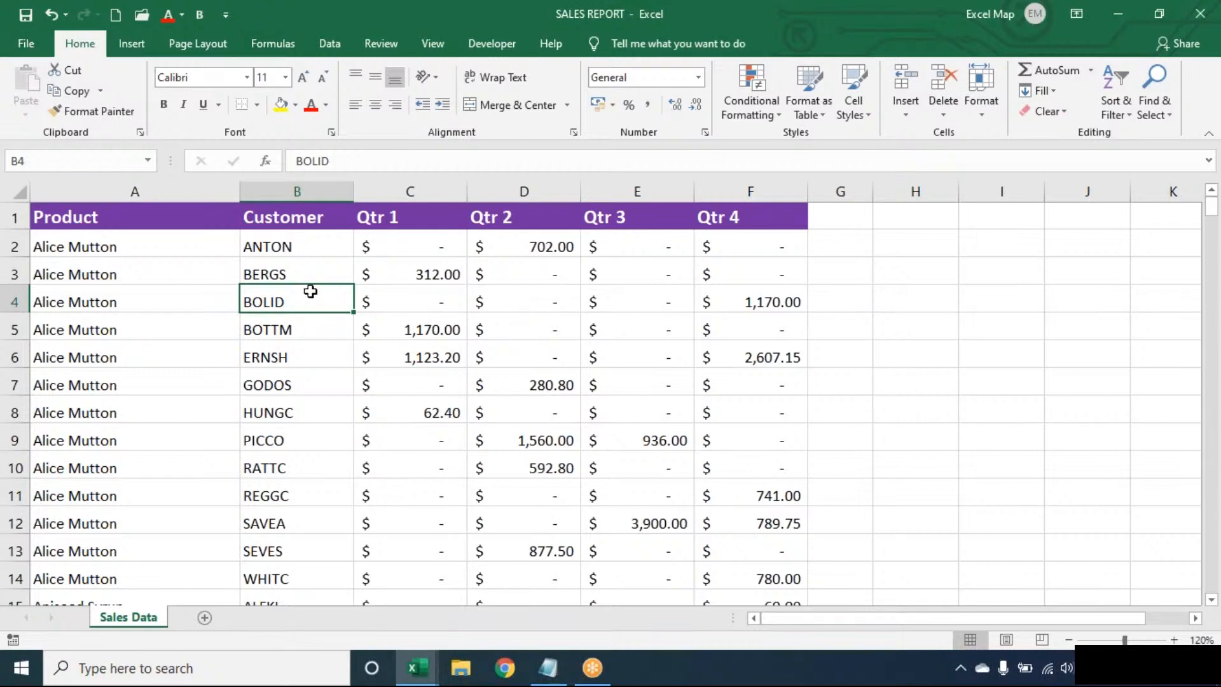
- Look at the Formulas tab's Lookup & Reference function list, then close it
{"action": "left_click", "coordinate": [284, 47]}
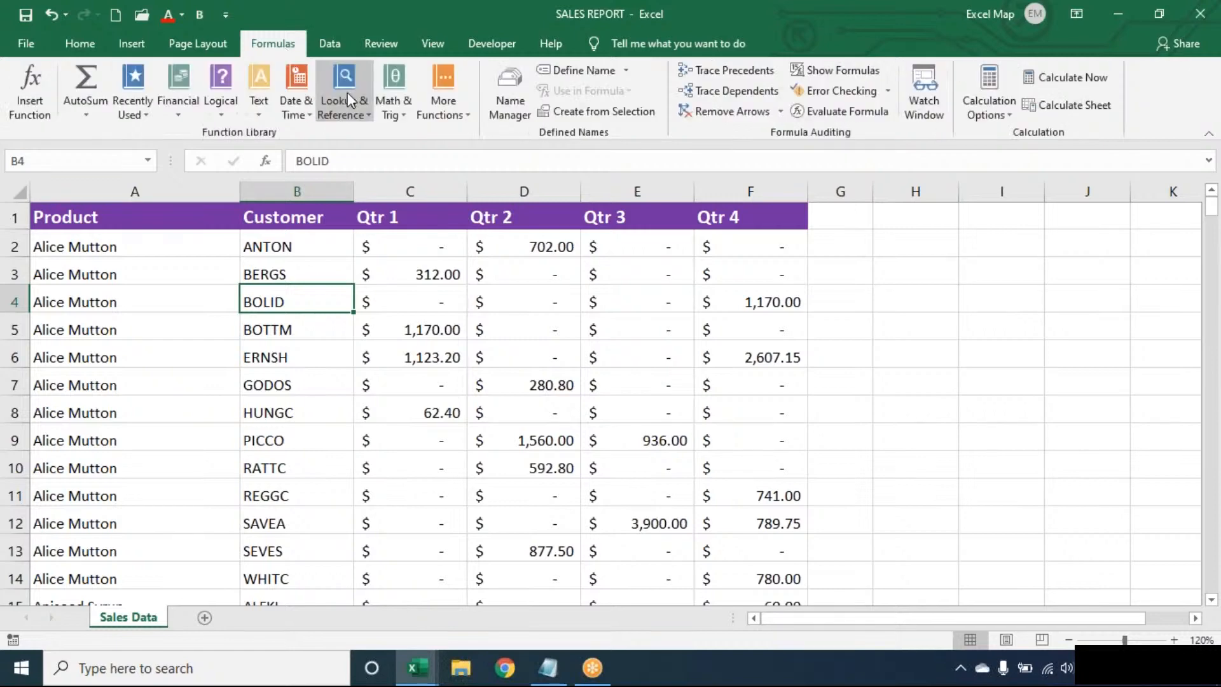
{"action": "left_click", "coordinate": [347, 93]}
{"action": "left_click", "coordinate": [223, 257]}
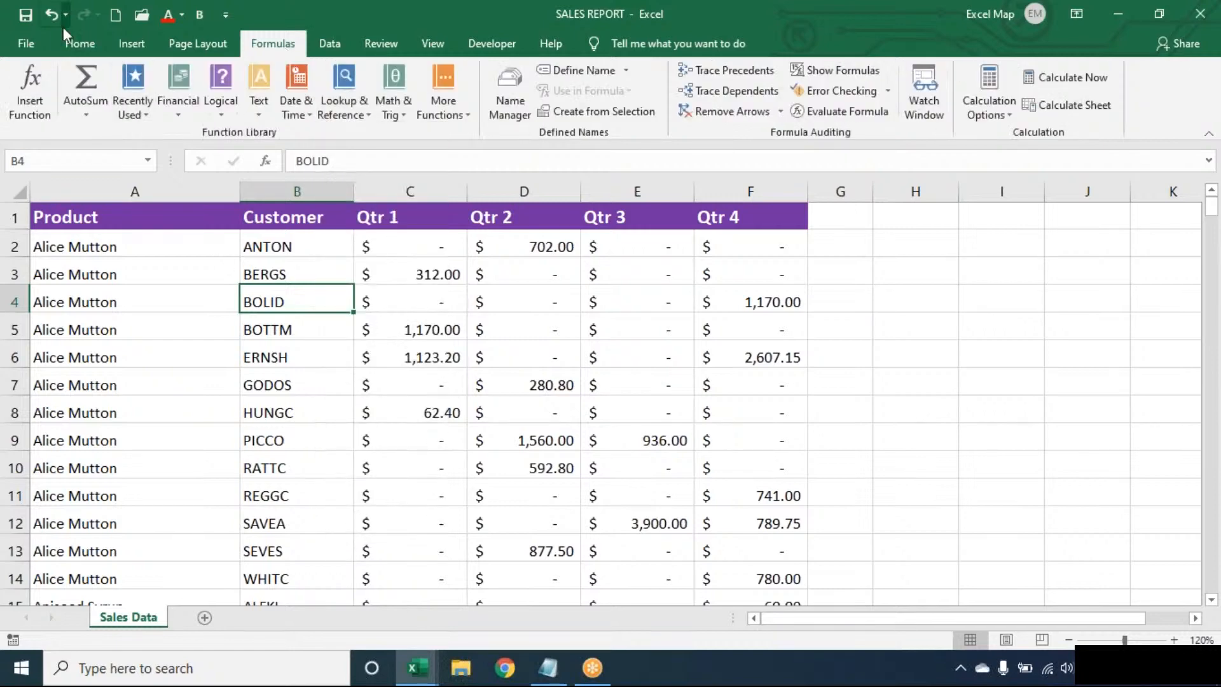
- Open the LookupFunctions workbook from Recent, entering its password
{"action": "left_click", "coordinate": [26, 43]}
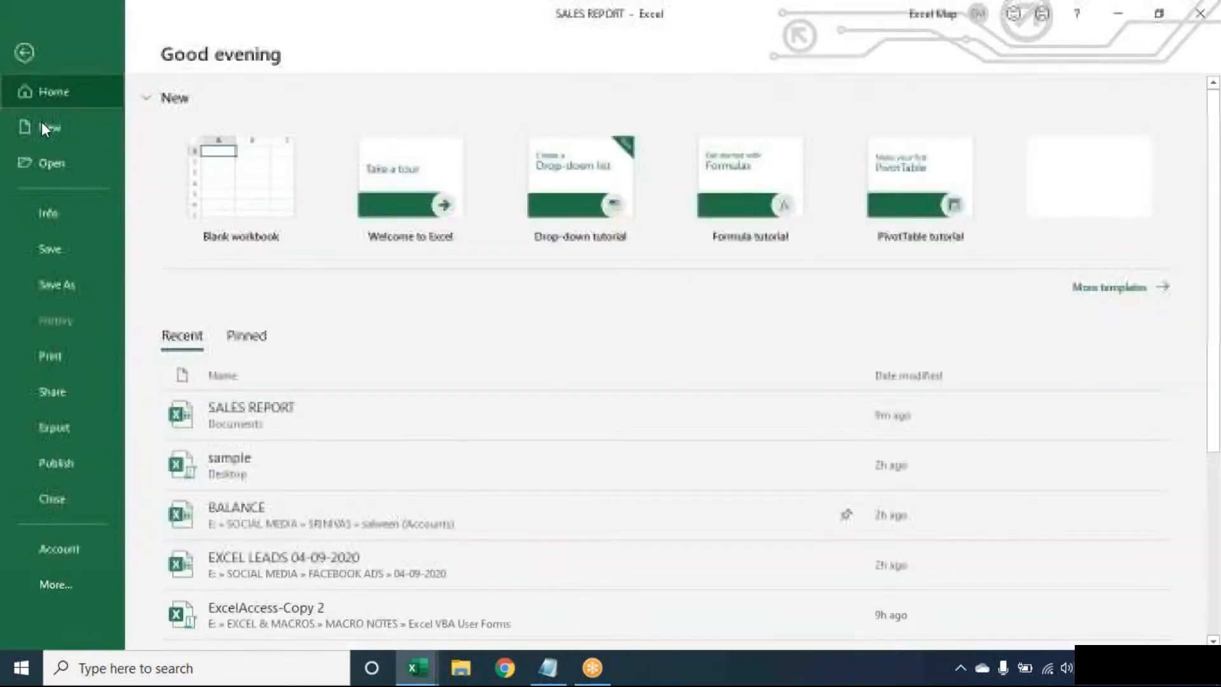
{"action": "left_click", "coordinate": [64, 161]}
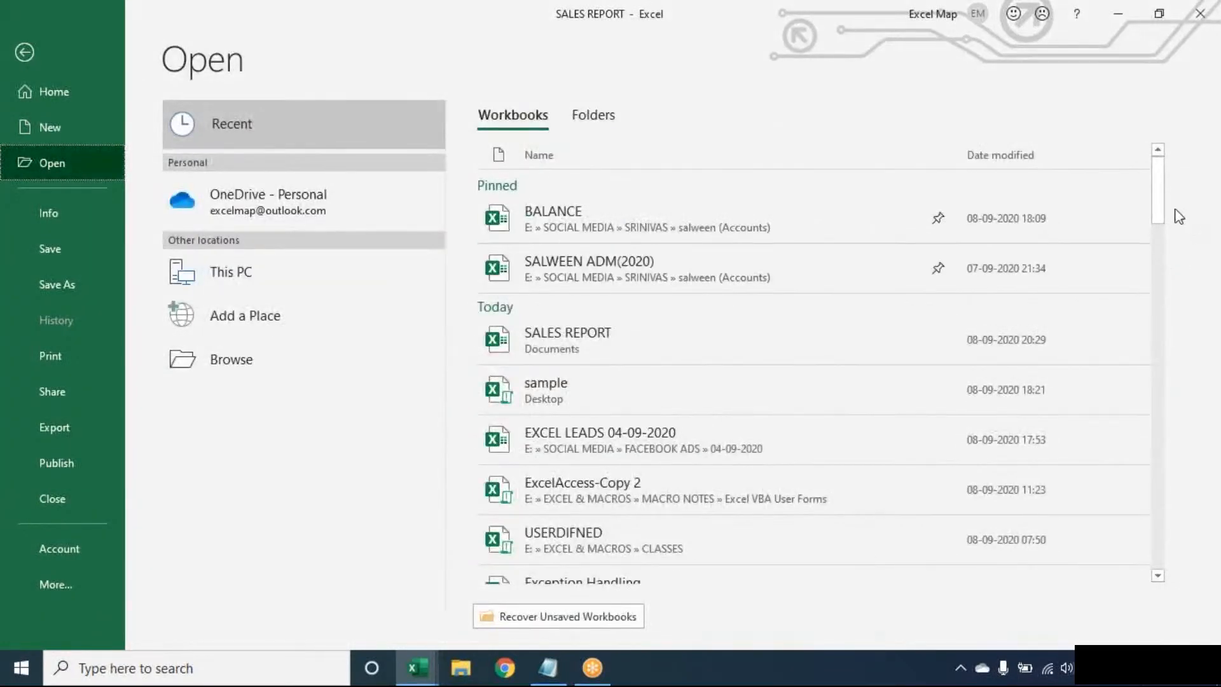
{"action": "left_click_drag", "start_coordinate": [1156, 228], "coordinate": [1173, 321]}
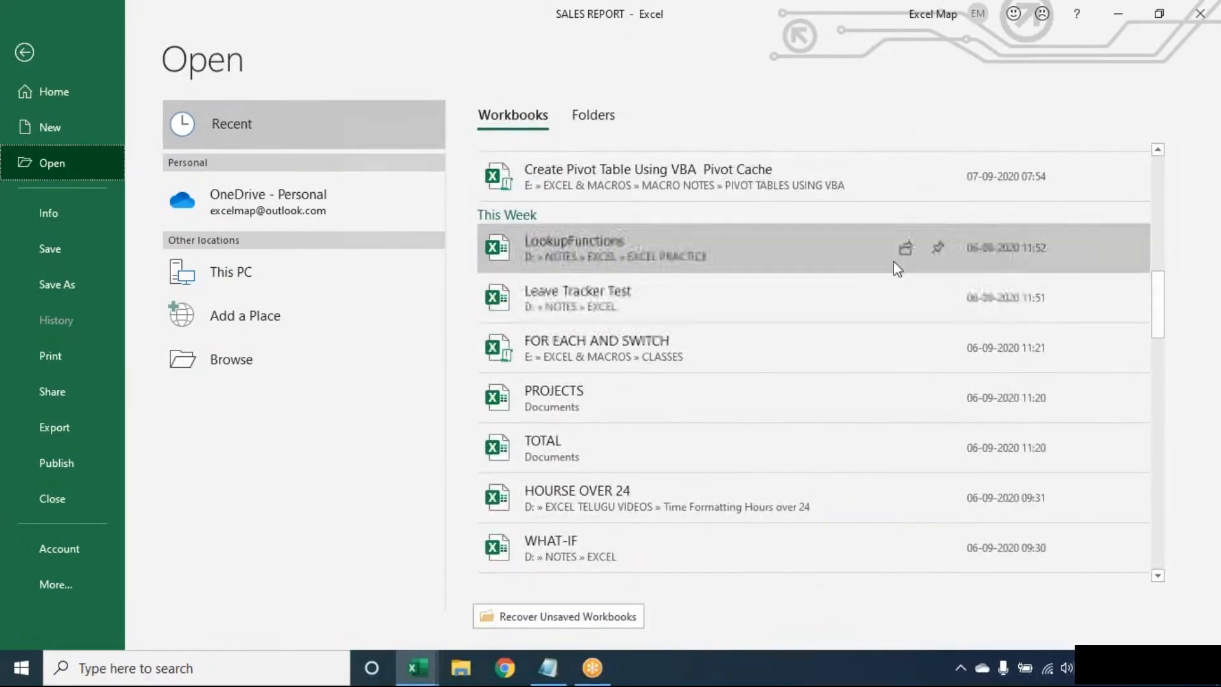
{"action": "left_click", "coordinate": [897, 268]}
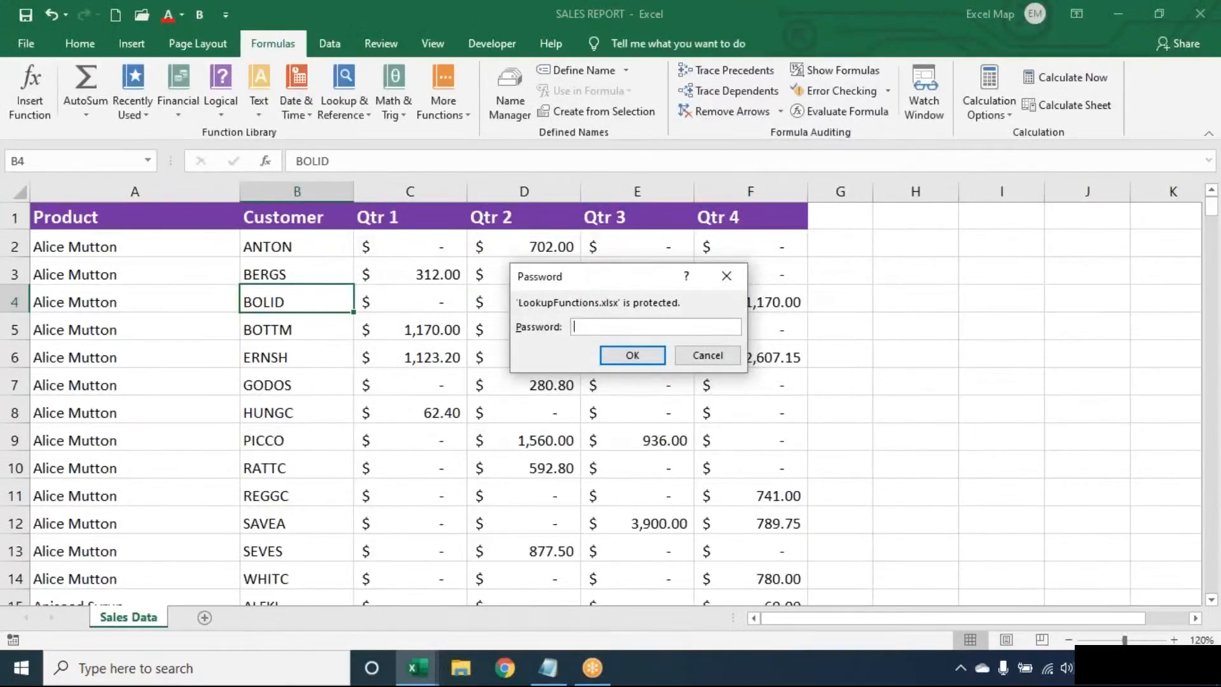
{"action": "type", "text": "•••••"}
{"action": "key", "text": "Return"}
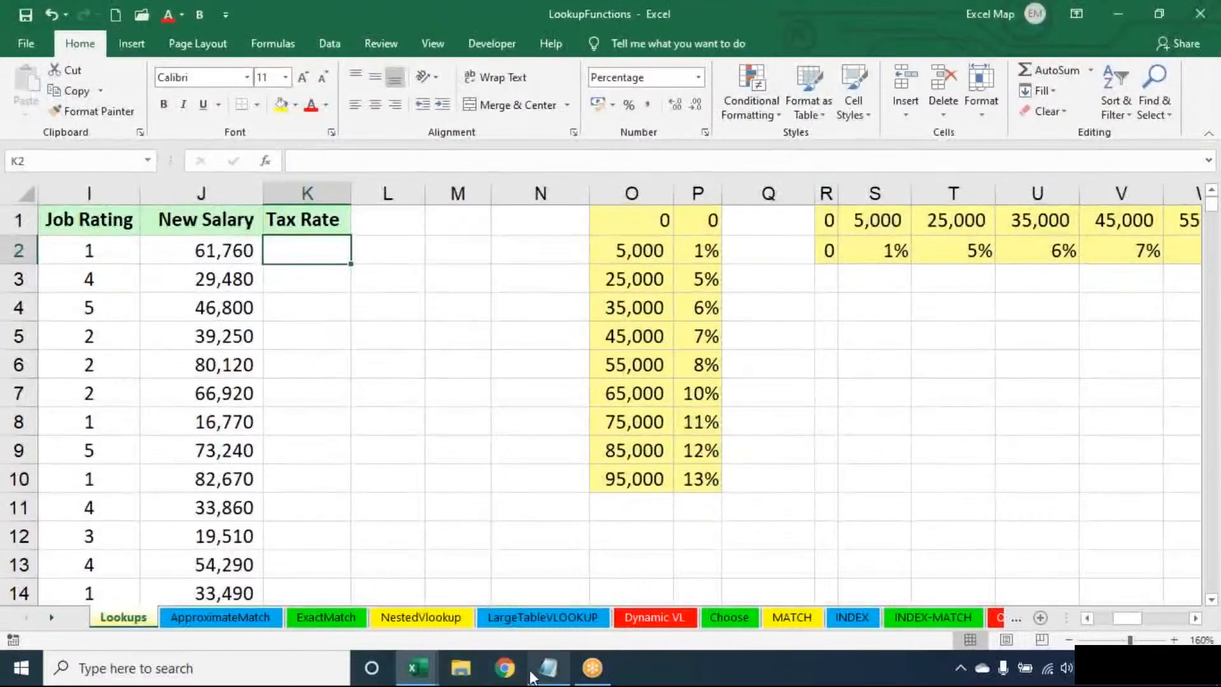
{"action": "left_click", "coordinate": [551, 669]}
- Replace the note's contents with the heading 'Lookup & Reference:' and a dashed underline
{"action": "key", "text": "ctrl+a"}
{"action": "key", "text": "Delete"}
{"action": "key", "text": "Return"}
{"action": "key", "text": "Return"}
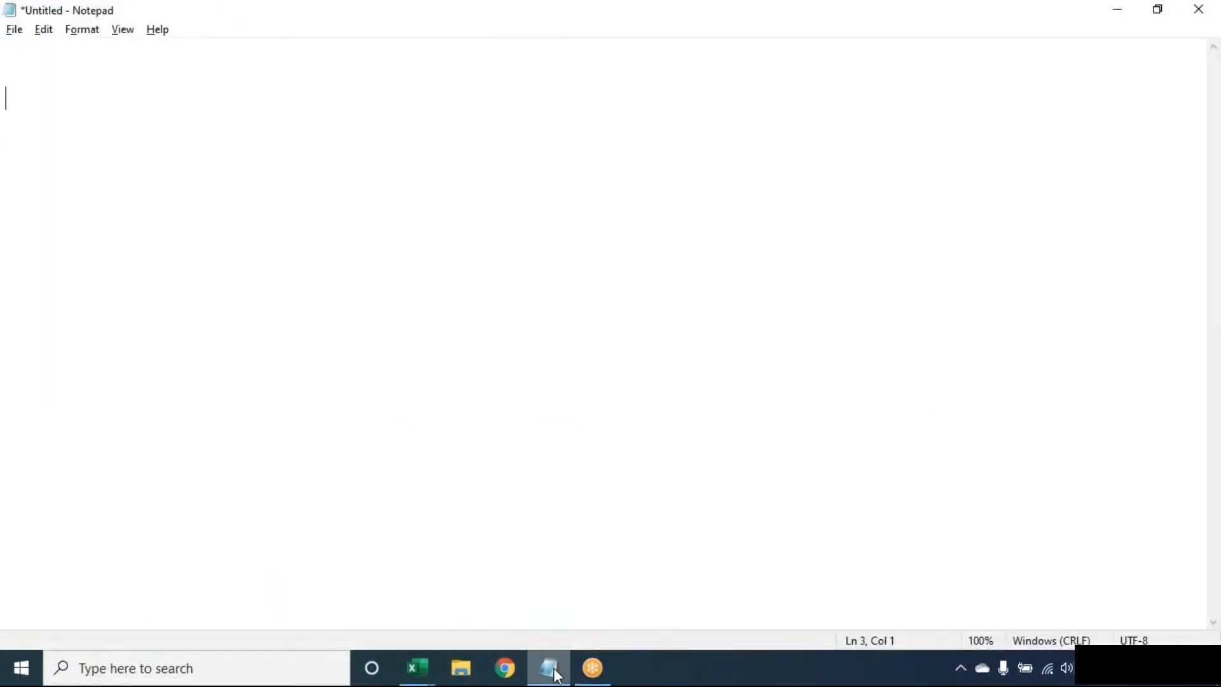
{"action": "type", "text": "Lookup *&"}
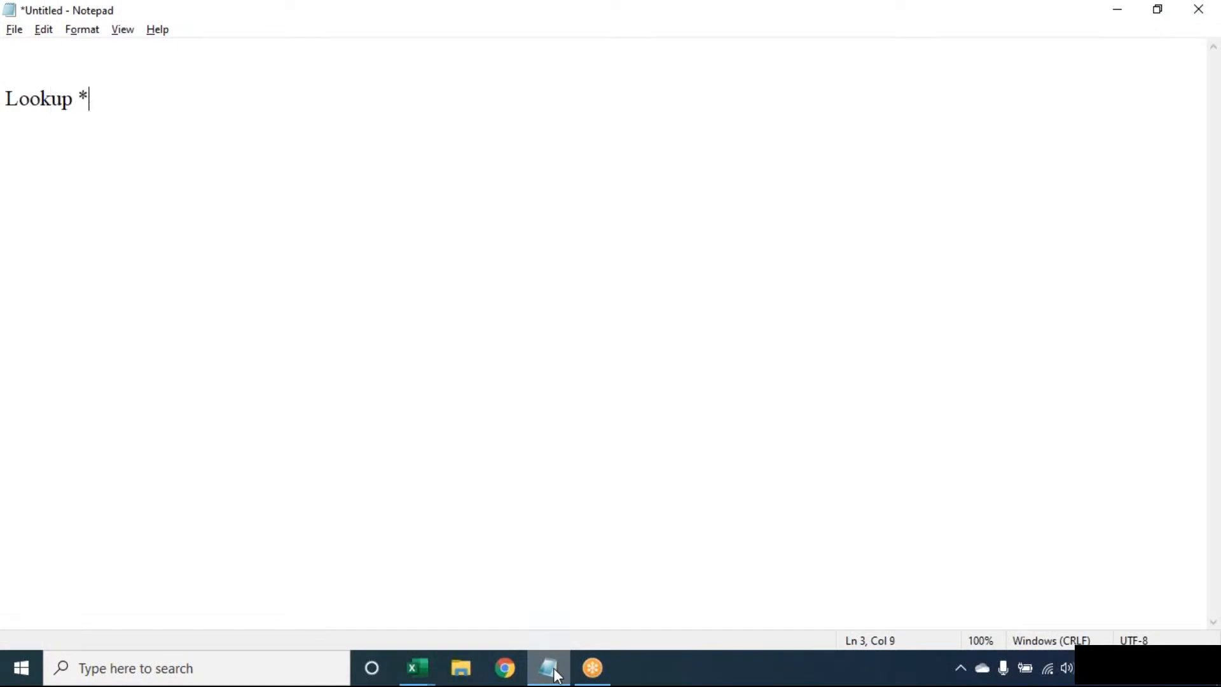
{"action": "key", "text": "BackSpace"}
{"action": "key", "text": "BackSpace"}
{"action": "type", "text": "& Reference:"}
{"action": "key", "text": "Return"}
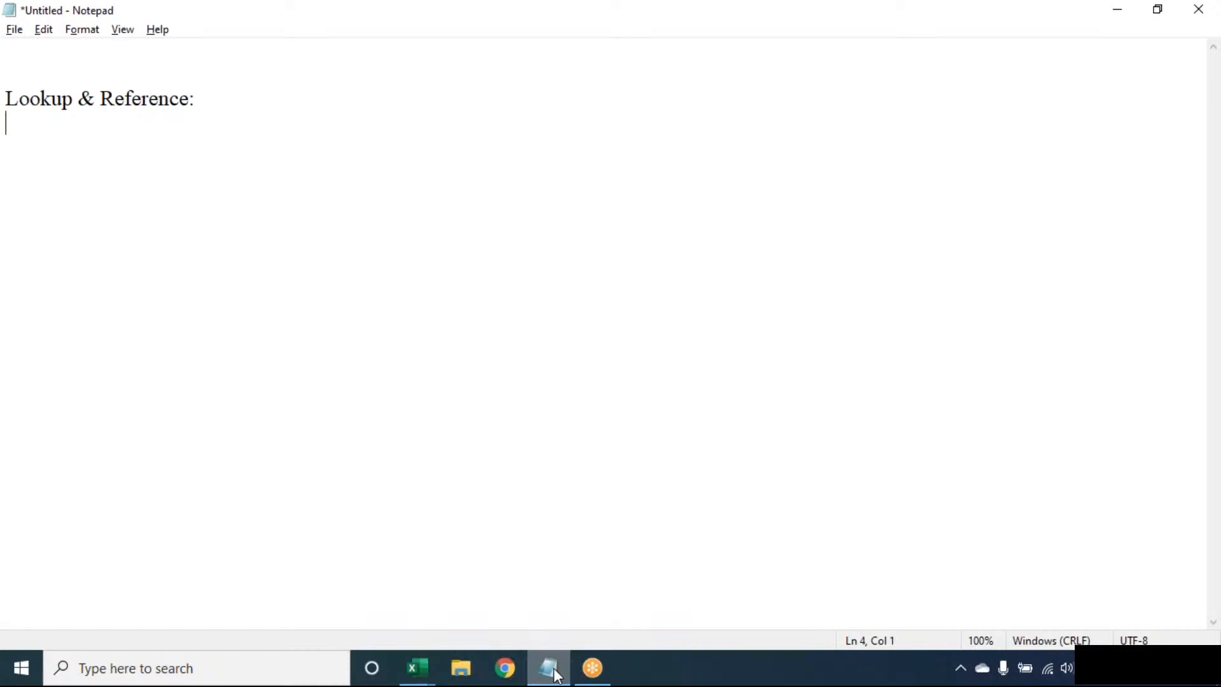
{"action": "type", "text": "--------------------------"}
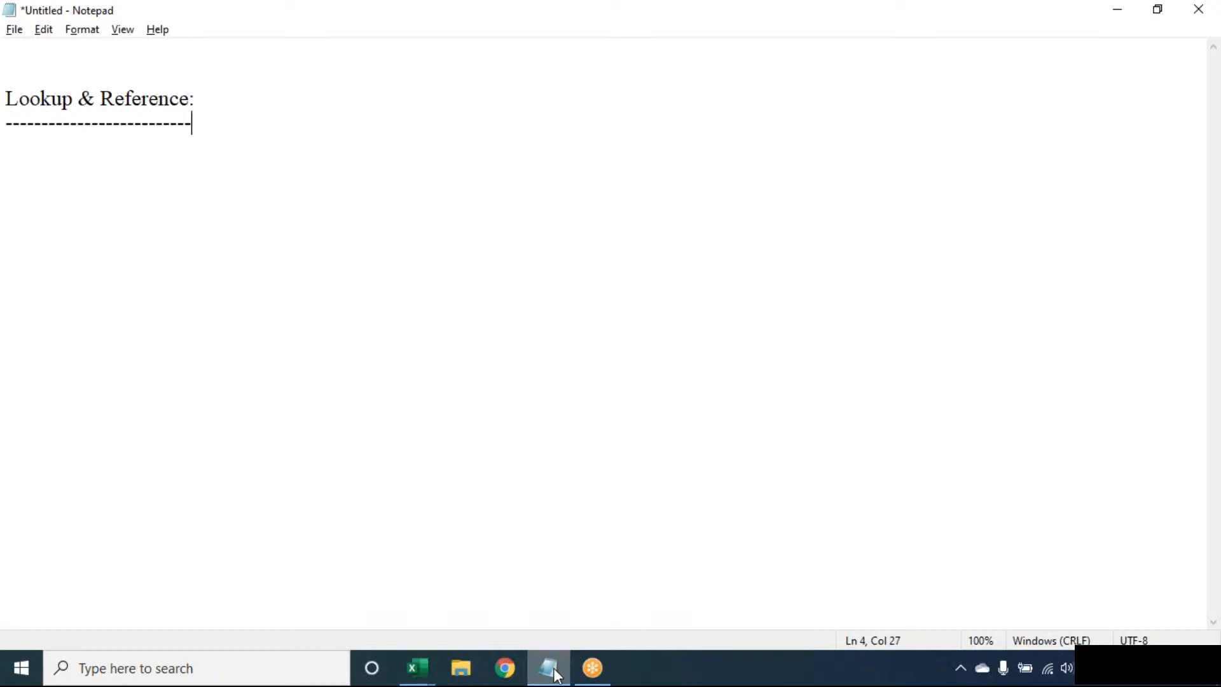
{"action": "key", "text": "Return"}
- Select the 'Lookup & Reference:' heading and its dash line and delete both
{"action": "left_click", "coordinate": [849, 29]}
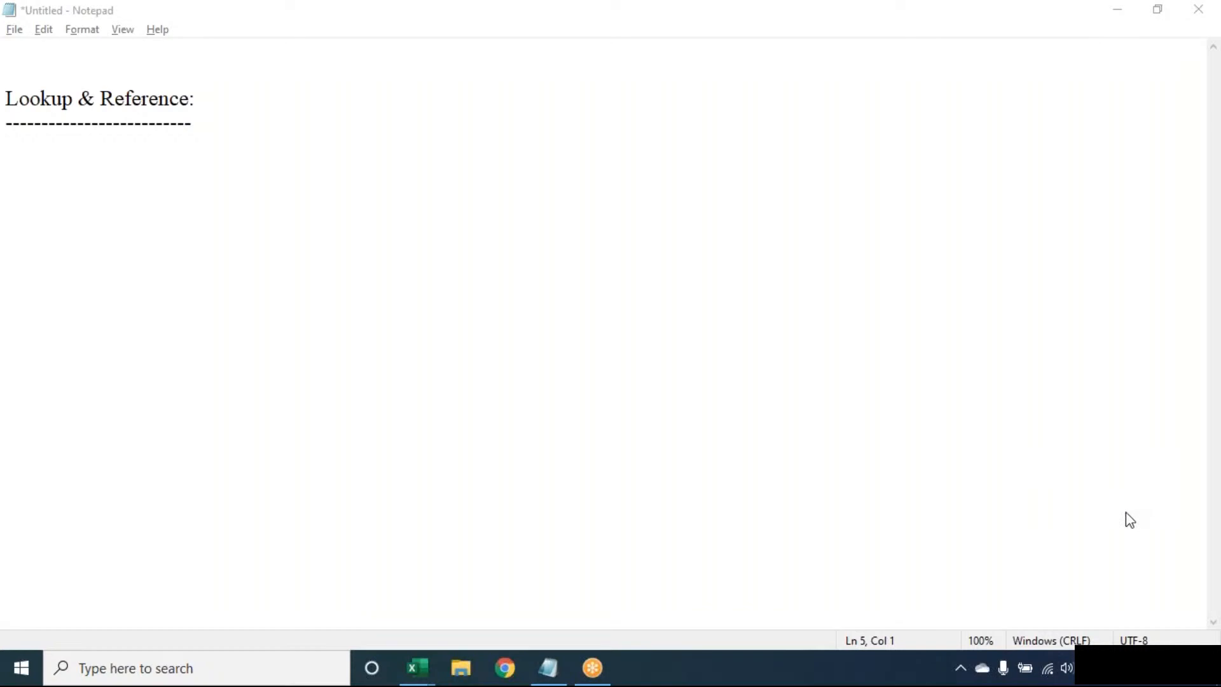
{"action": "left_click", "coordinate": [906, 73]}
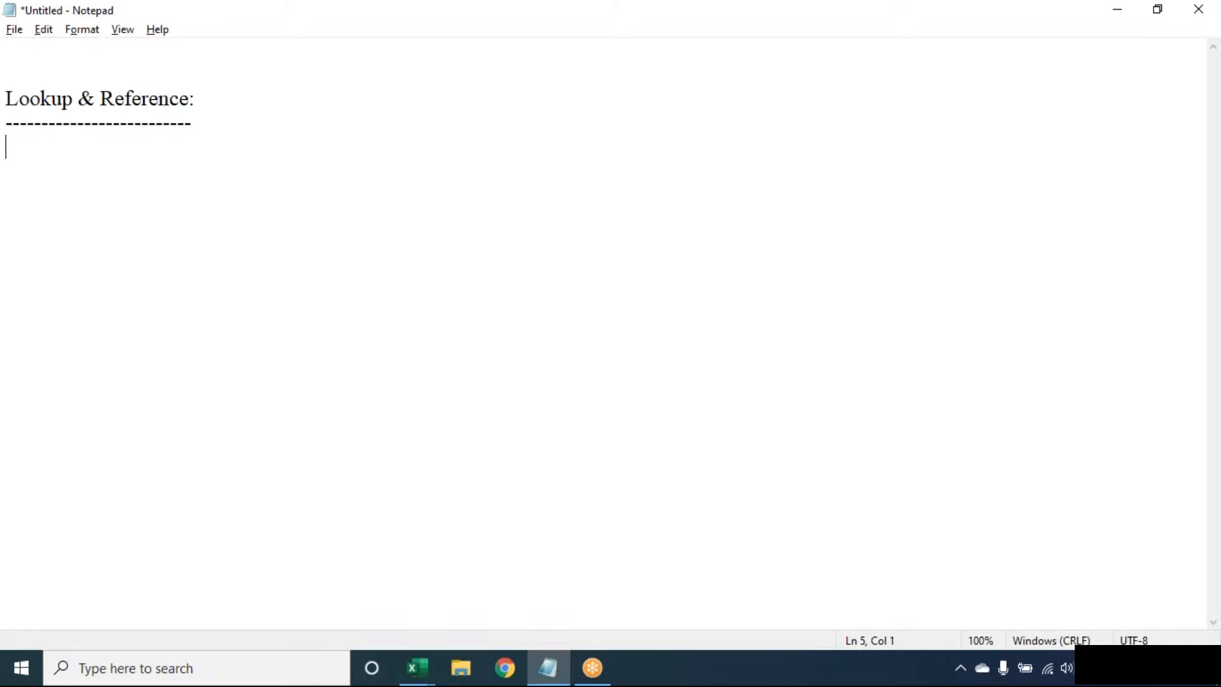
{"action": "left_click", "coordinate": [853, 23]}
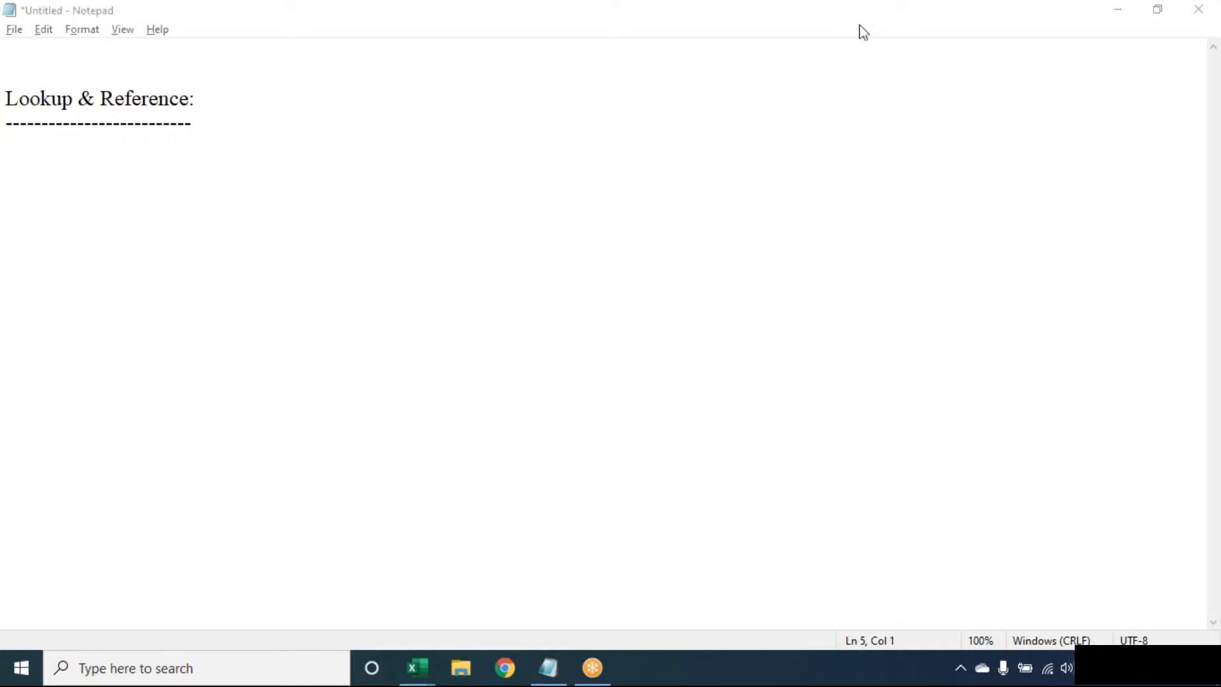
{"action": "left_click", "coordinate": [345, 262]}
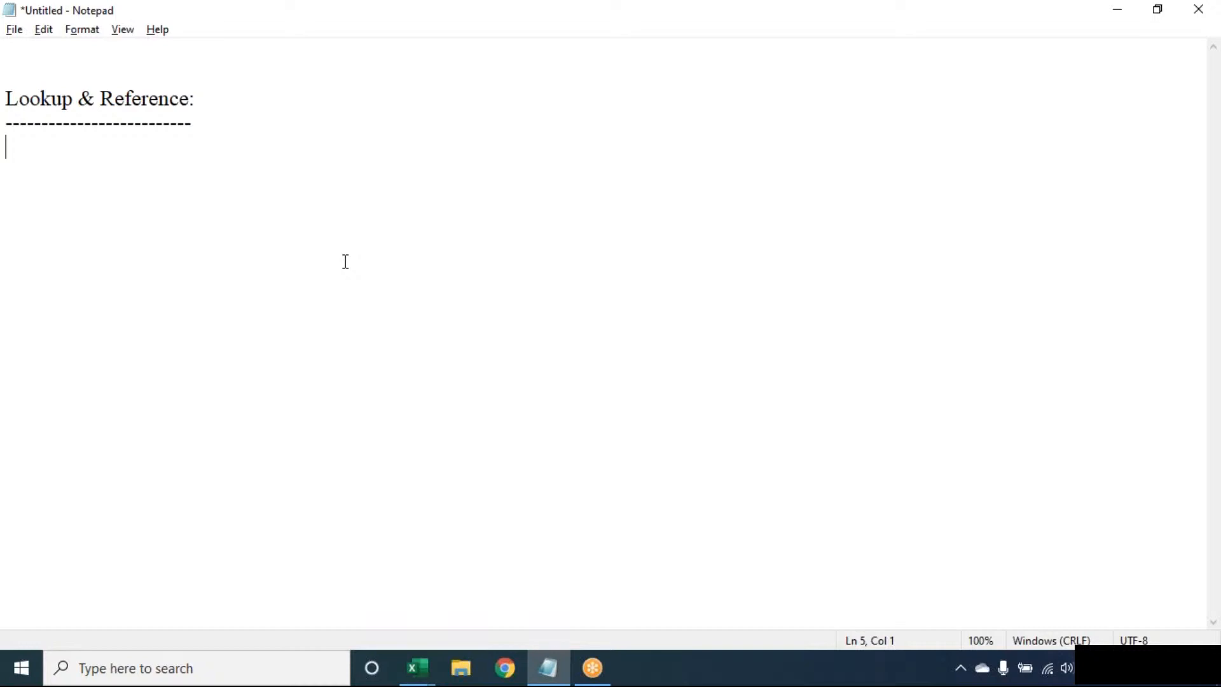
{"action": "key", "text": "shift+Up"}
{"action": "key", "text": "shift+Up"}
{"action": "key", "text": "shift+Up"}
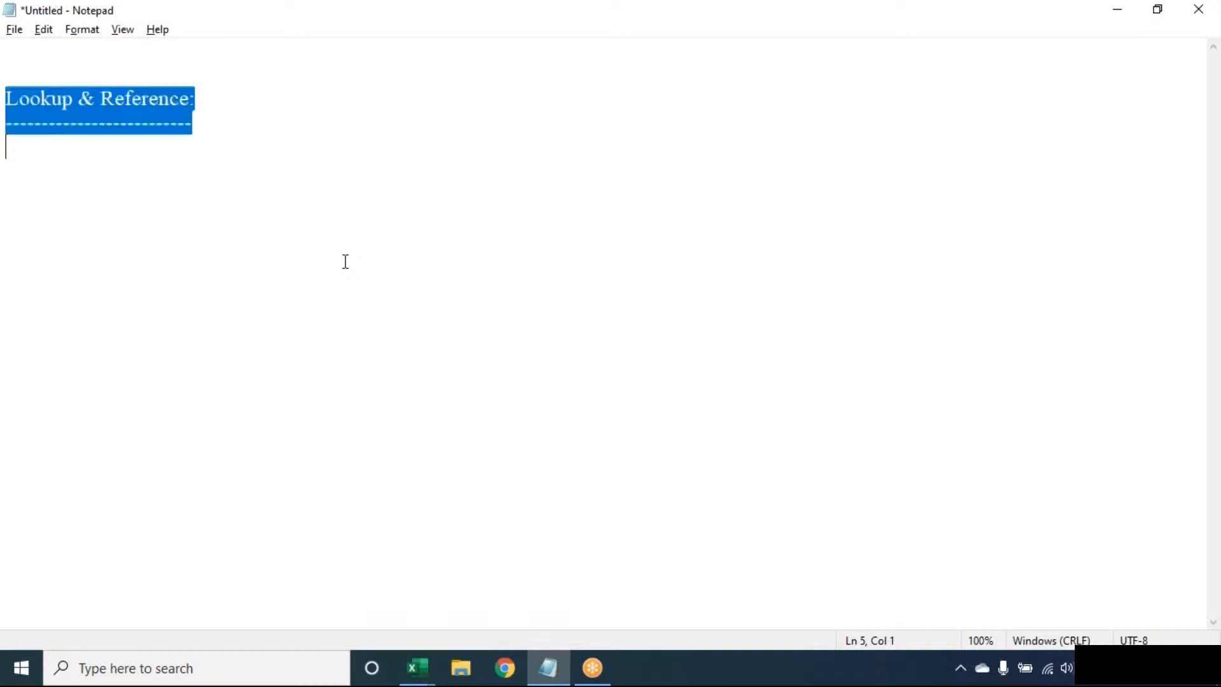
{"action": "key", "text": "Delete"}
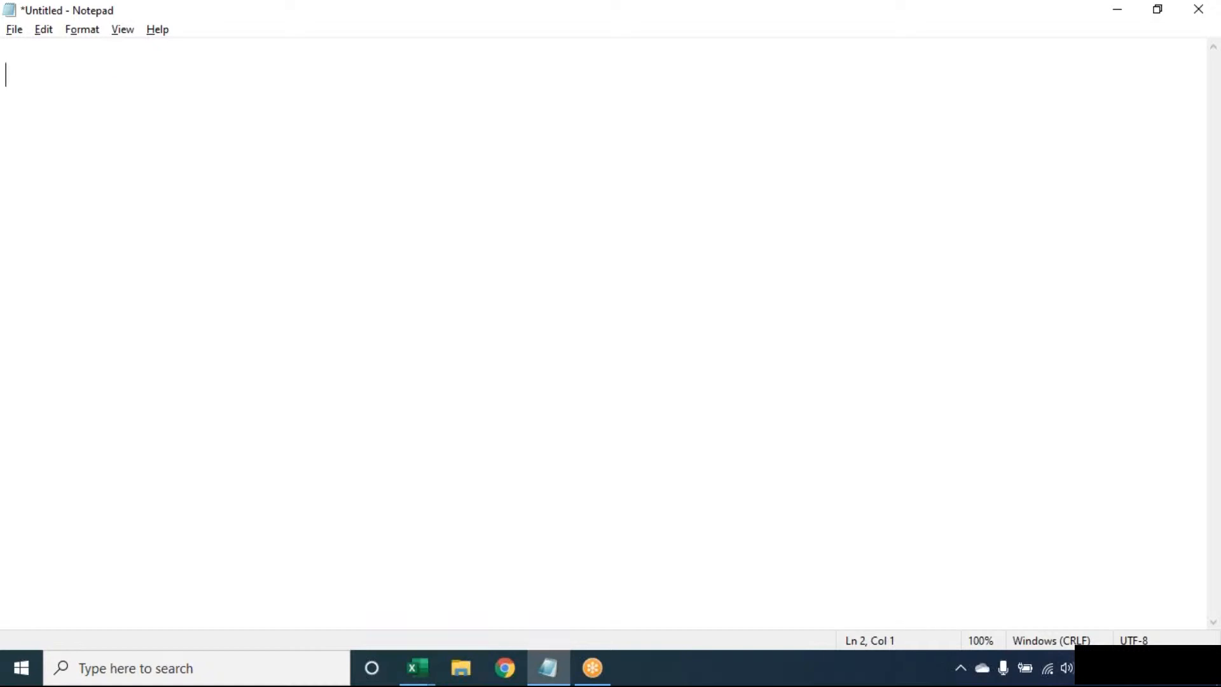
- Switch to the Book1 workbook and select its filled range A1:B3 without saving
{"action": "left_click", "coordinate": [417, 668]}
{"action": "left_click", "coordinate": [229, 614]}
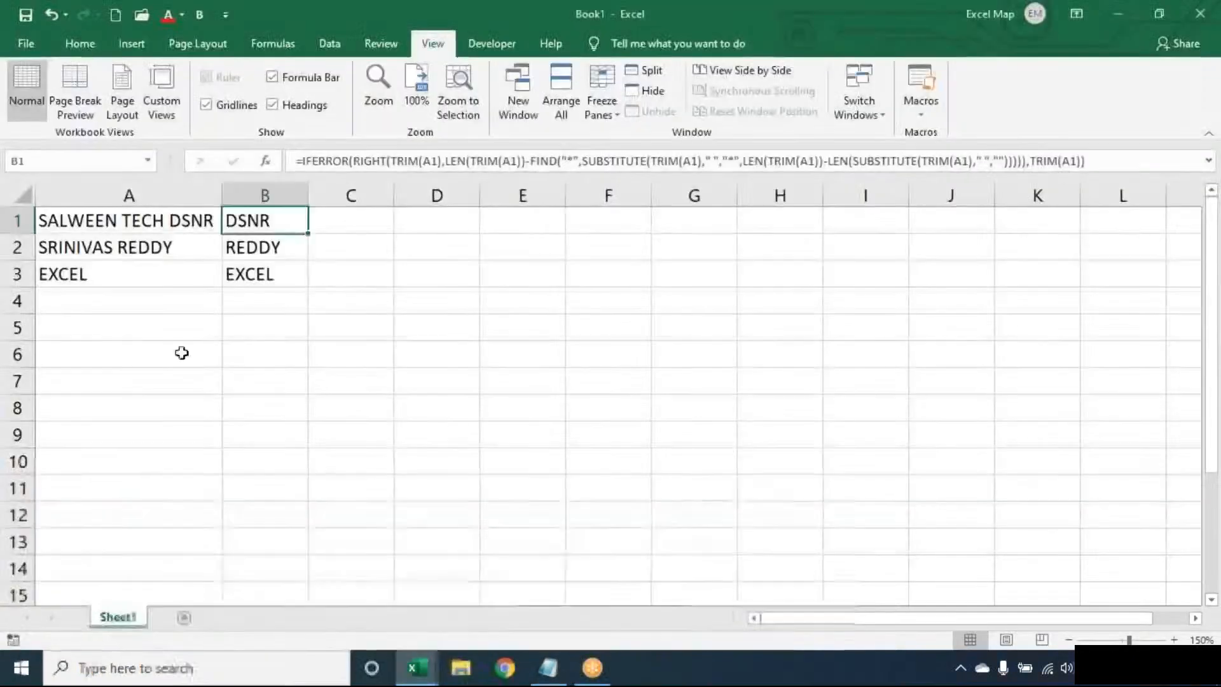
{"action": "key", "text": "ctrl+a"}
{"action": "key", "text": "ctrl+s"}
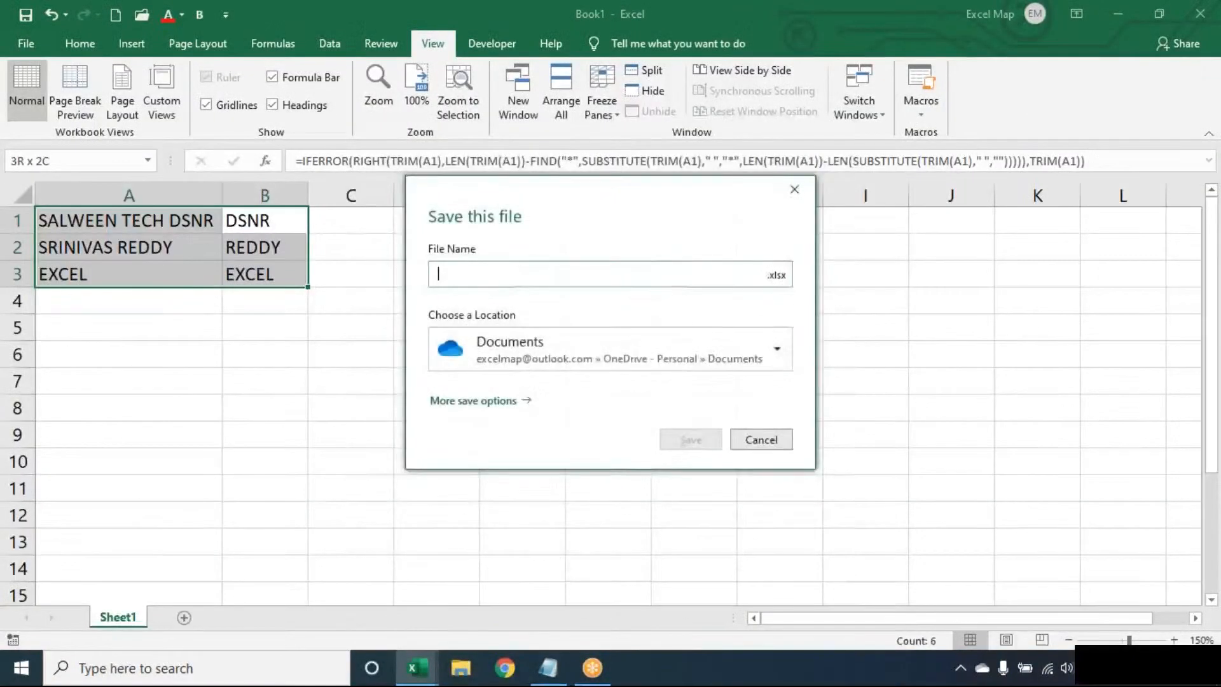
{"action": "key", "text": "Escape"}
- Clear A1:B3, then select from A1 down column A
{"action": "key", "text": "Delete"}
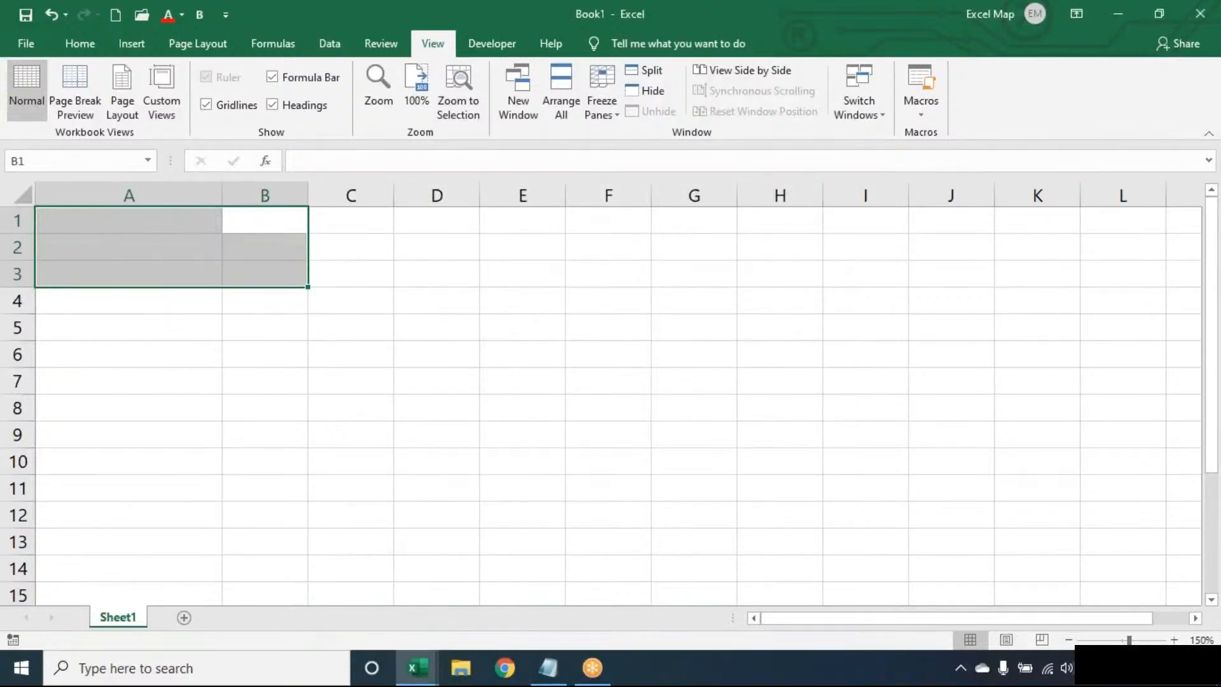
{"action": "key", "text": "Left"}
{"action": "key", "text": "shift+Down"}
{"action": "key", "text": "shift+Down"}
{"action": "key", "text": "shift+Down"}
{"action": "key", "text": "shift+Down"}
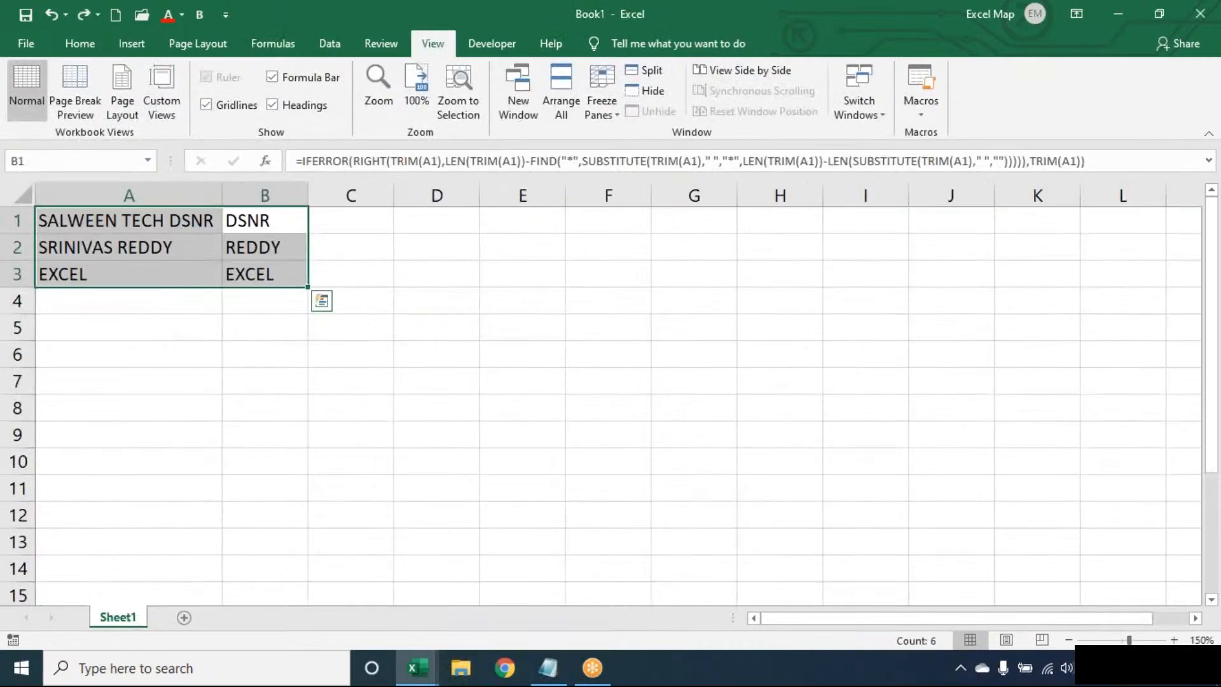
- Delete the last-word formulas in B1:B3 and check the first entry in A1
{"action": "left_click", "coordinate": [350, 220]}
{"action": "left_click_drag", "start_coordinate": [264, 220], "coordinate": [265, 274]}
{"action": "key", "text": "Delete"}
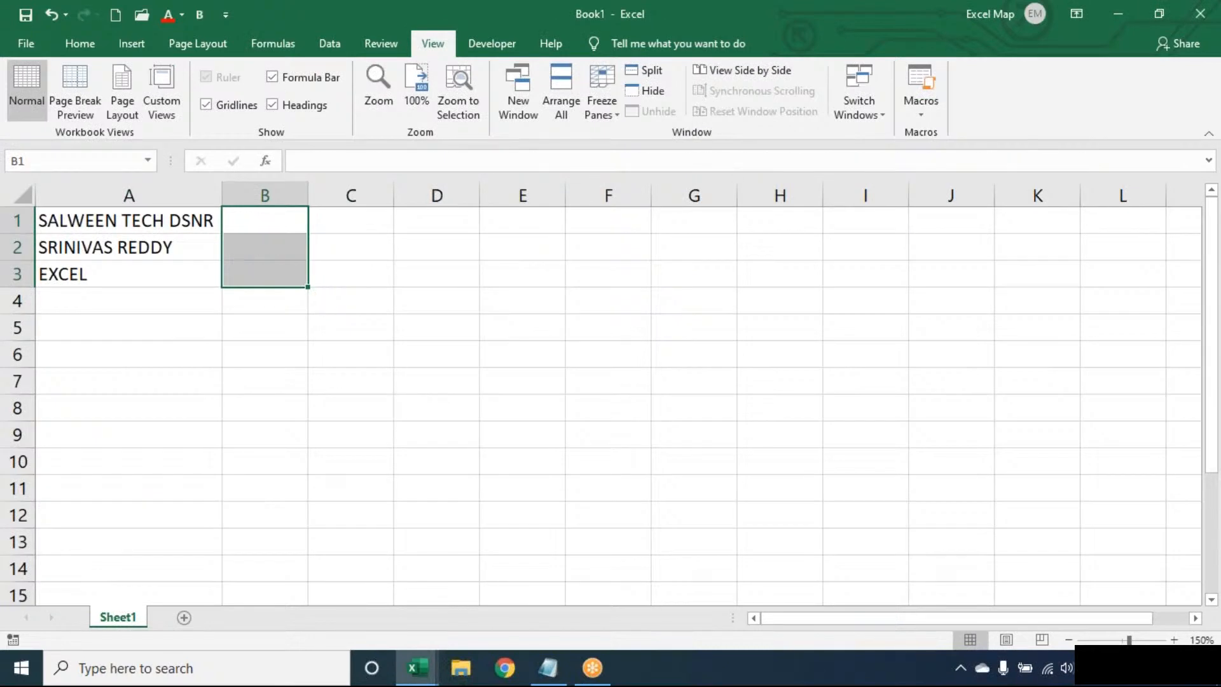
{"action": "left_click", "coordinate": [264, 220]}
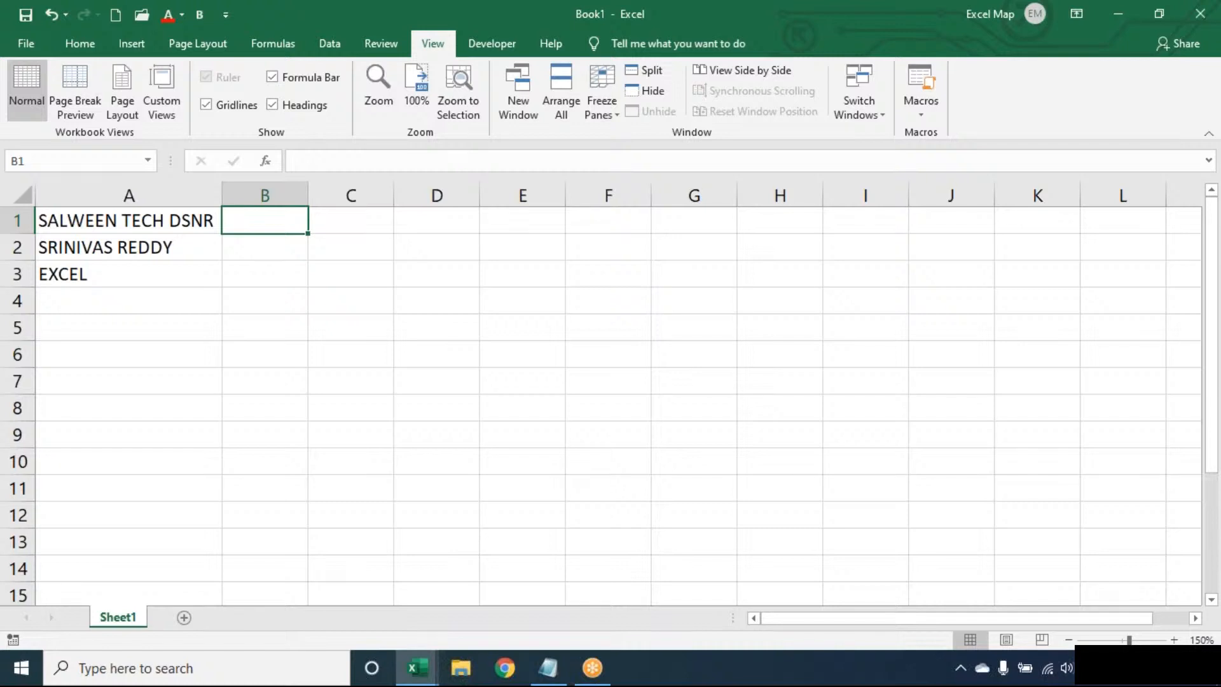
{"action": "left_click", "coordinate": [129, 221]}
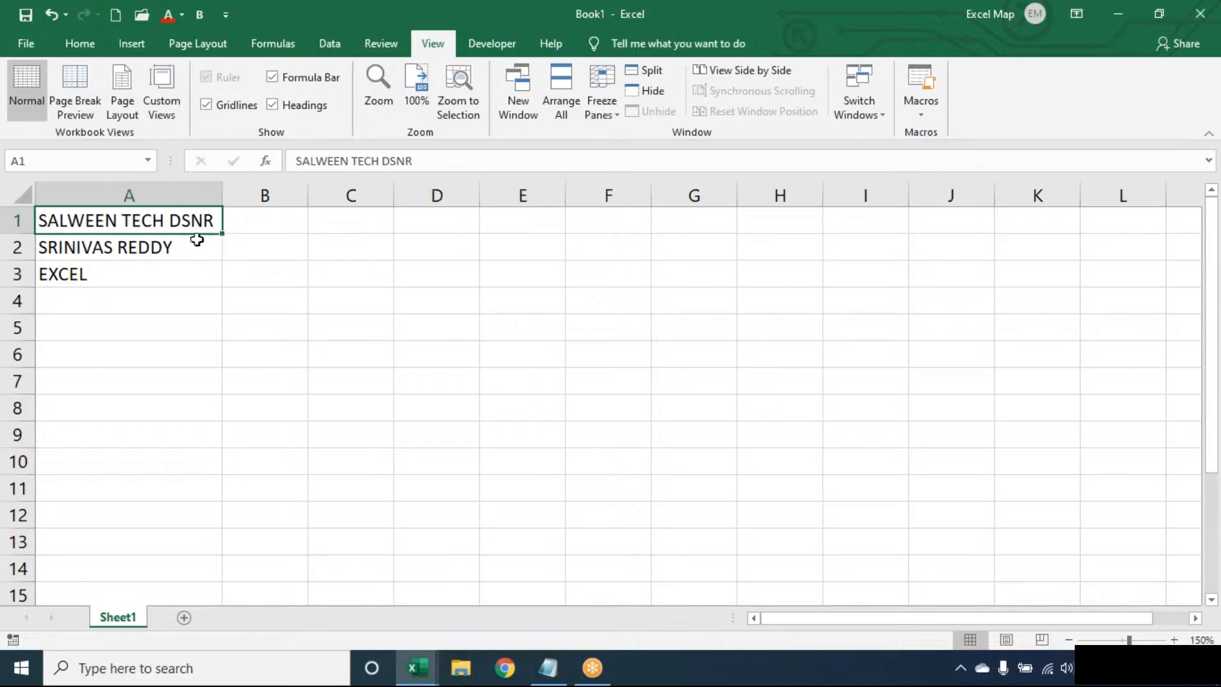
- Enter the value 1 in cell B1, replacing a mistyped 3
{"action": "left_click", "coordinate": [267, 220]}
{"action": "type", "text": "3"}
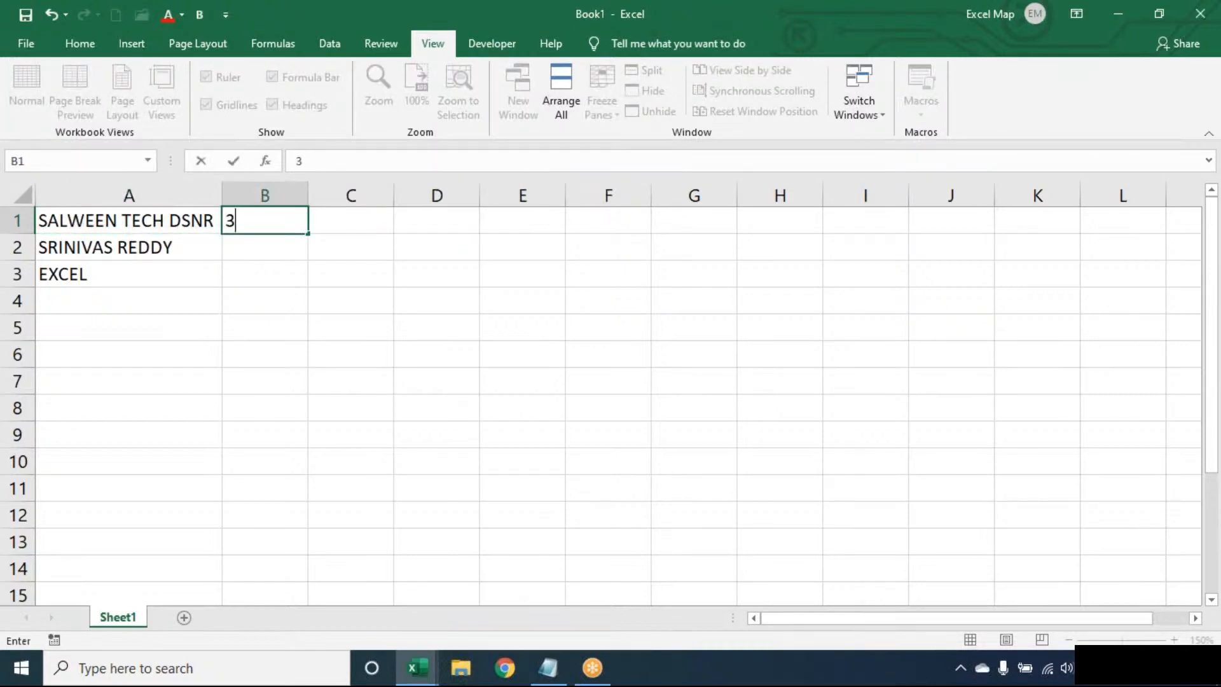
{"action": "key", "text": "BackSpace"}
{"action": "type", "text": "1"}
{"action": "key", "text": "ctrl+Return"}
{"action": "key", "text": "Return"}
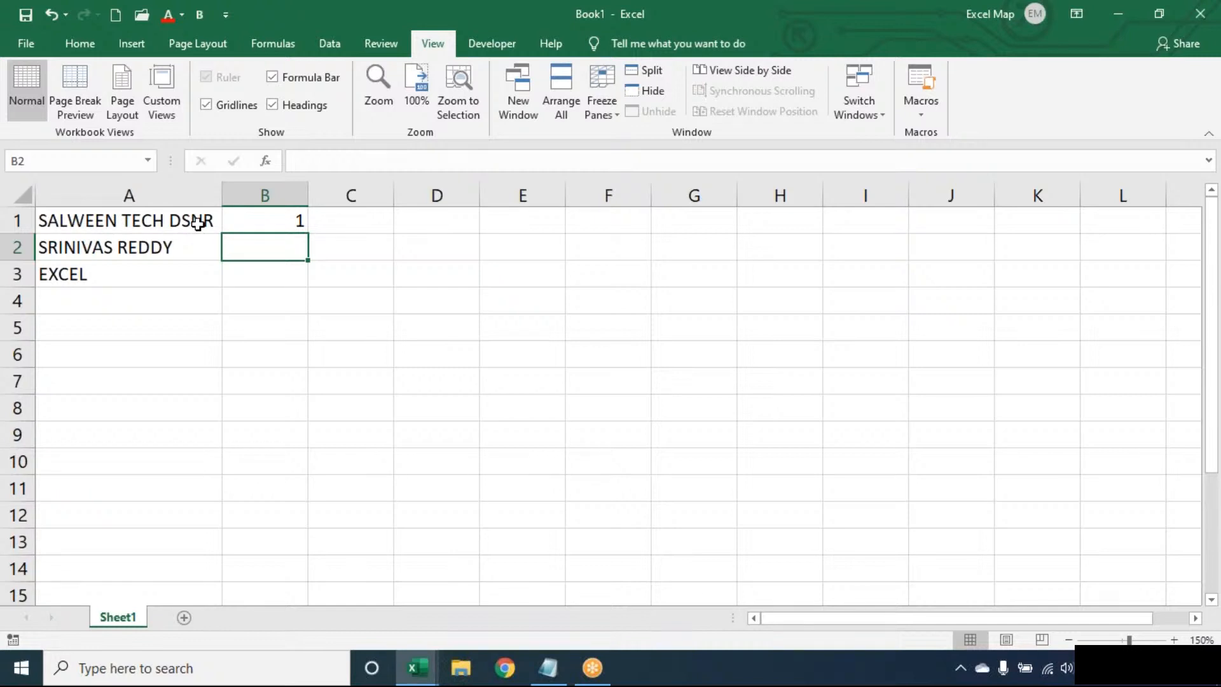
- Correct A1's text so TECH reads TEECH and DSNR reads DSENR
{"action": "double_click", "coordinate": [144, 220]}
{"action": "type", "text": "e"}
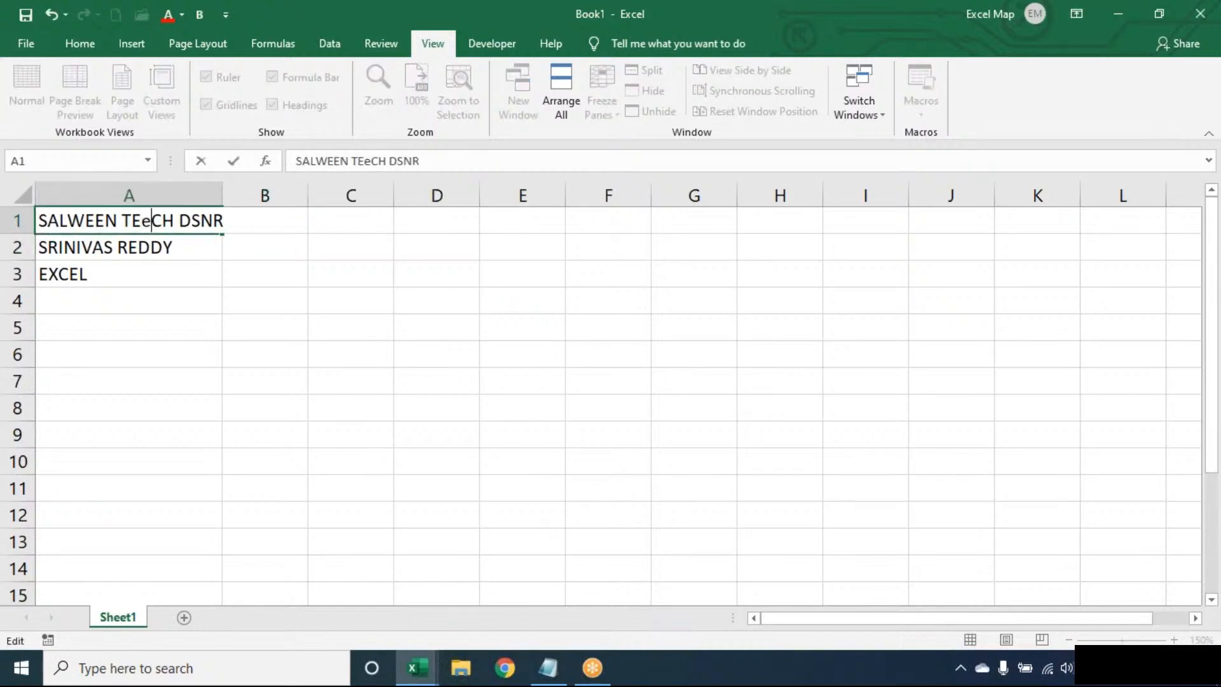
{"action": "key", "text": "Return"}
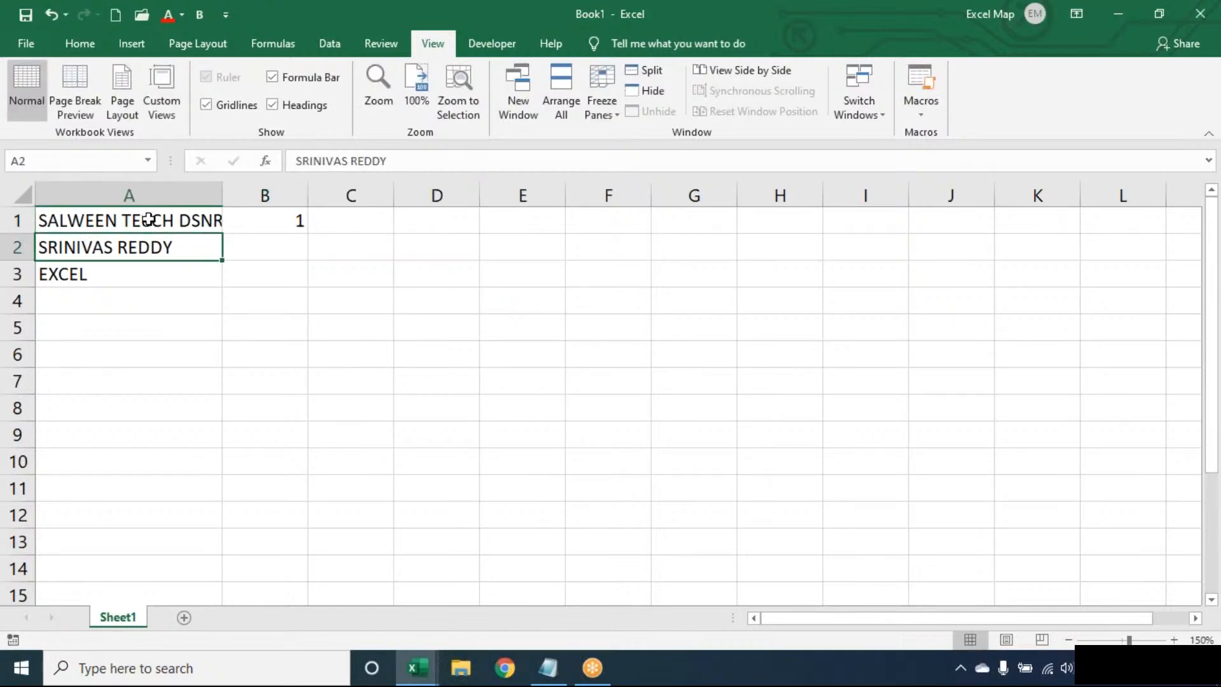
{"action": "double_click", "coordinate": [148, 220]}
{"action": "key", "text": "BackSpace"}
{"action": "type", "text": "E"}
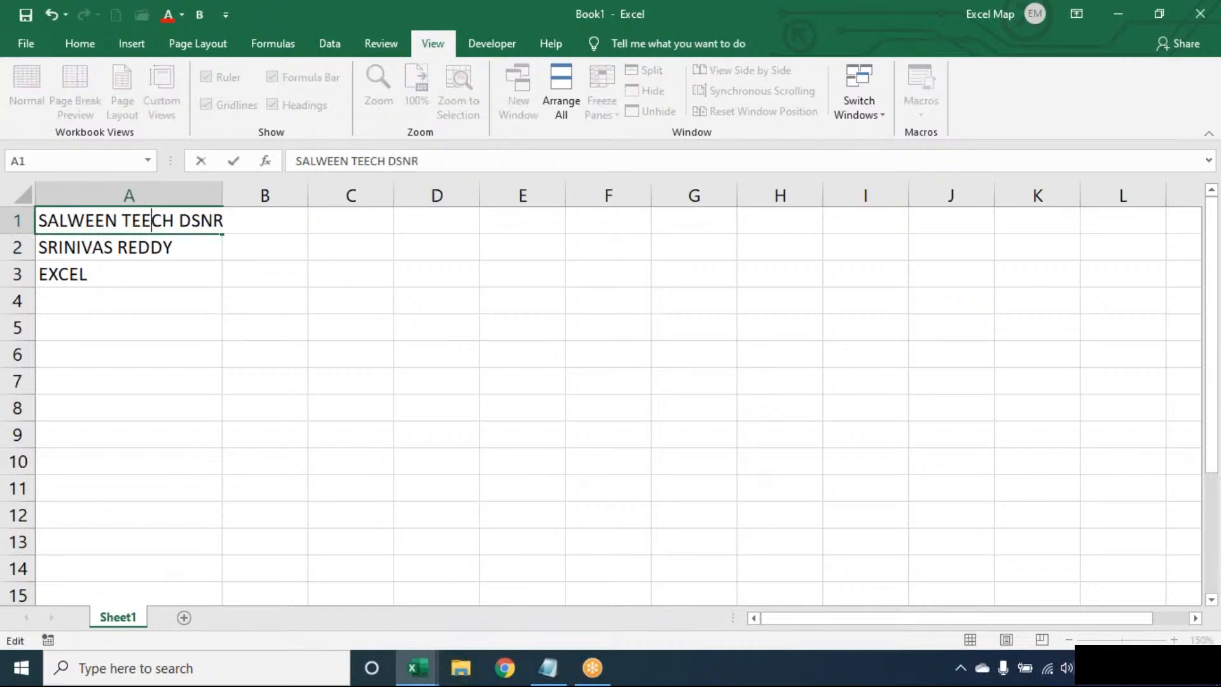
{"action": "left_click", "coordinate": [200, 220]}
{"action": "type", "text": "E"}
{"action": "key", "text": "ctrl+Return"}
{"action": "key", "text": "Return"}
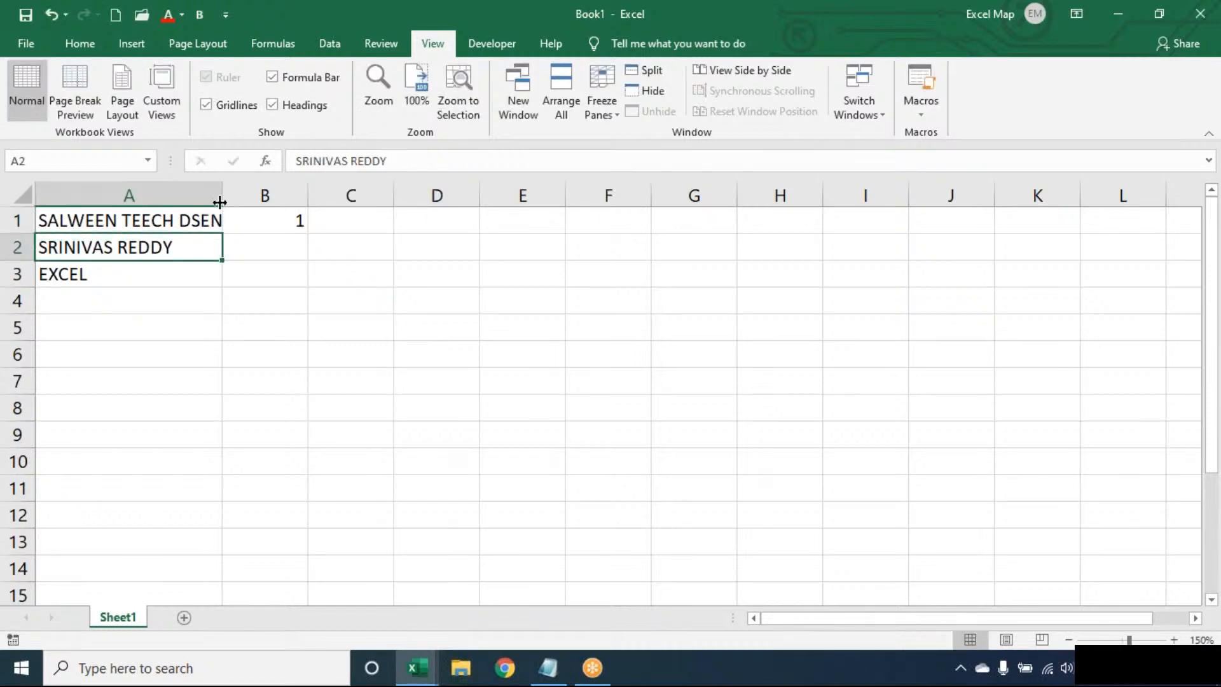
- Autofit column A to its longest entry and delete the 1 from B1
{"action": "double_click", "coordinate": [222, 195]}
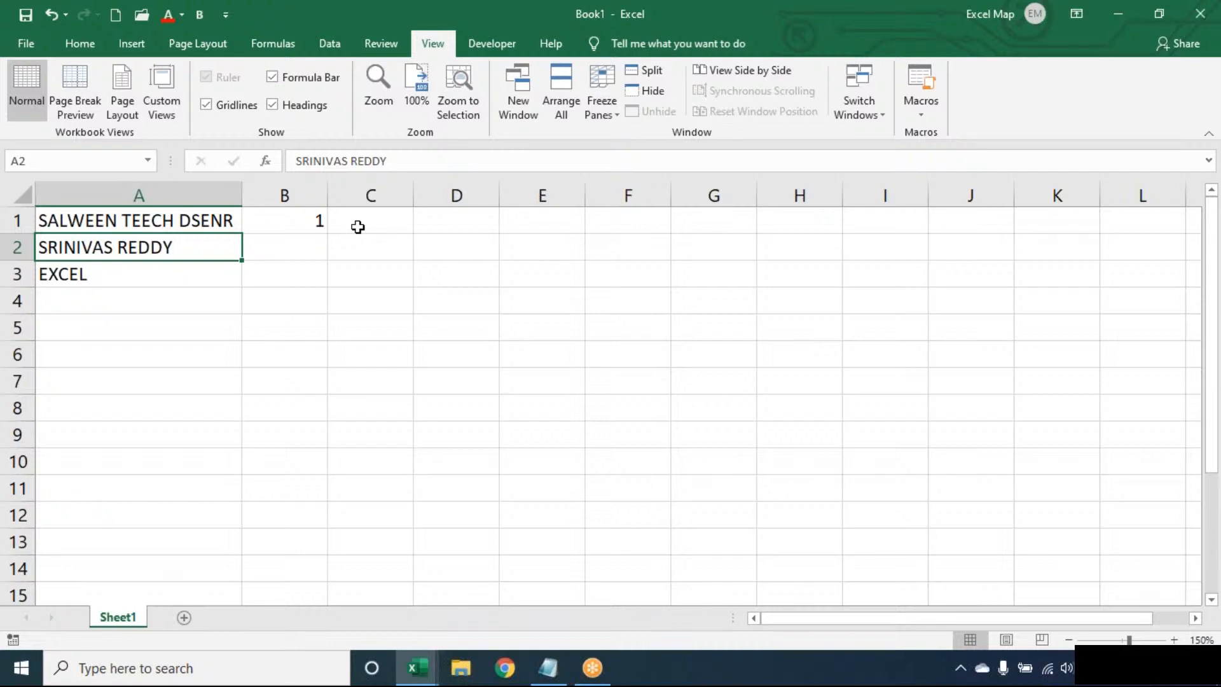
{"action": "left_click", "coordinate": [183, 220]}
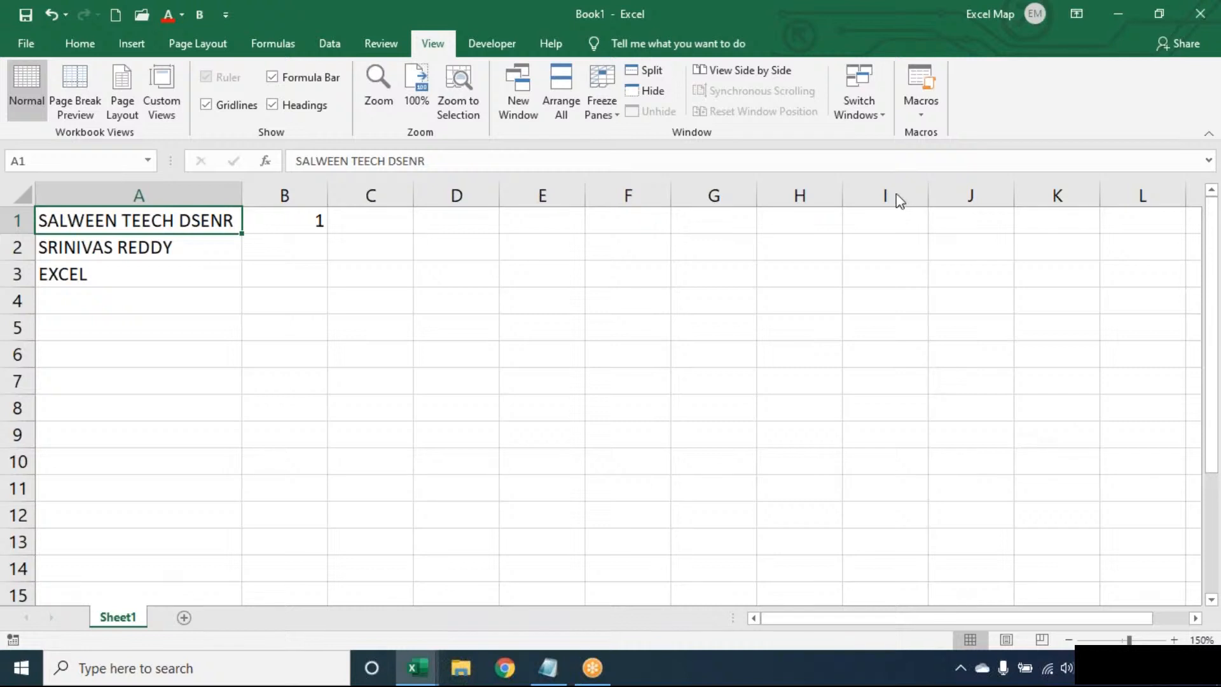
{"action": "left_click", "coordinate": [322, 221]}
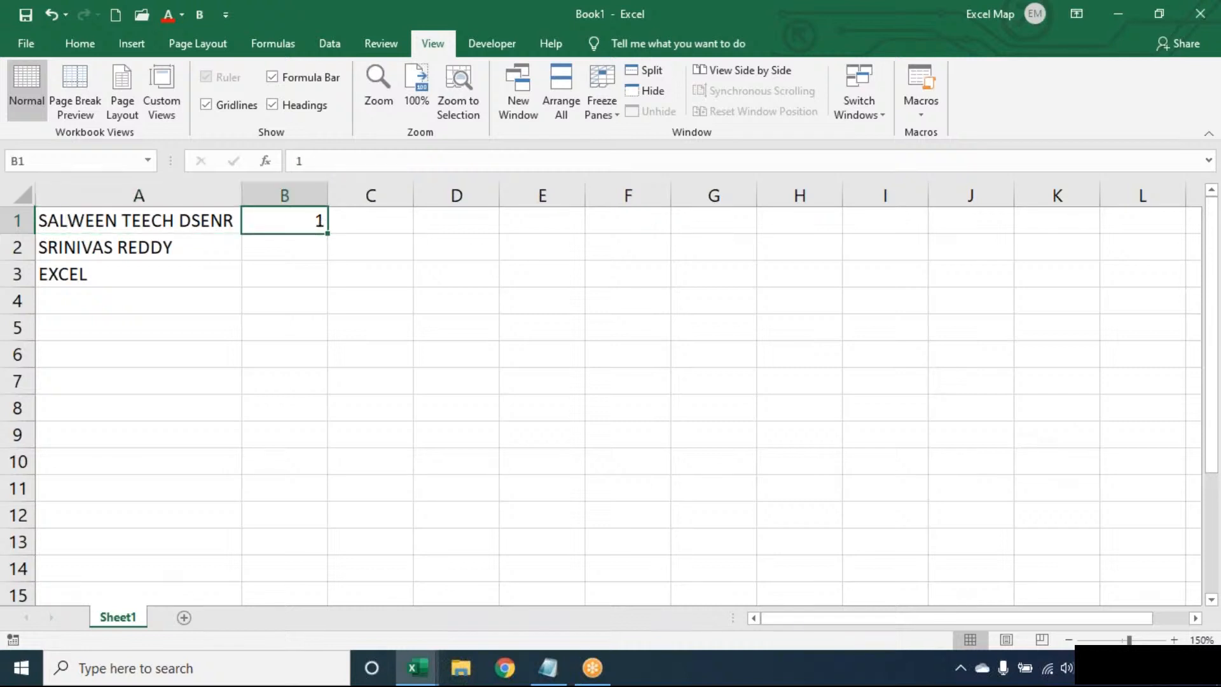
{"action": "key", "text": "Delete"}
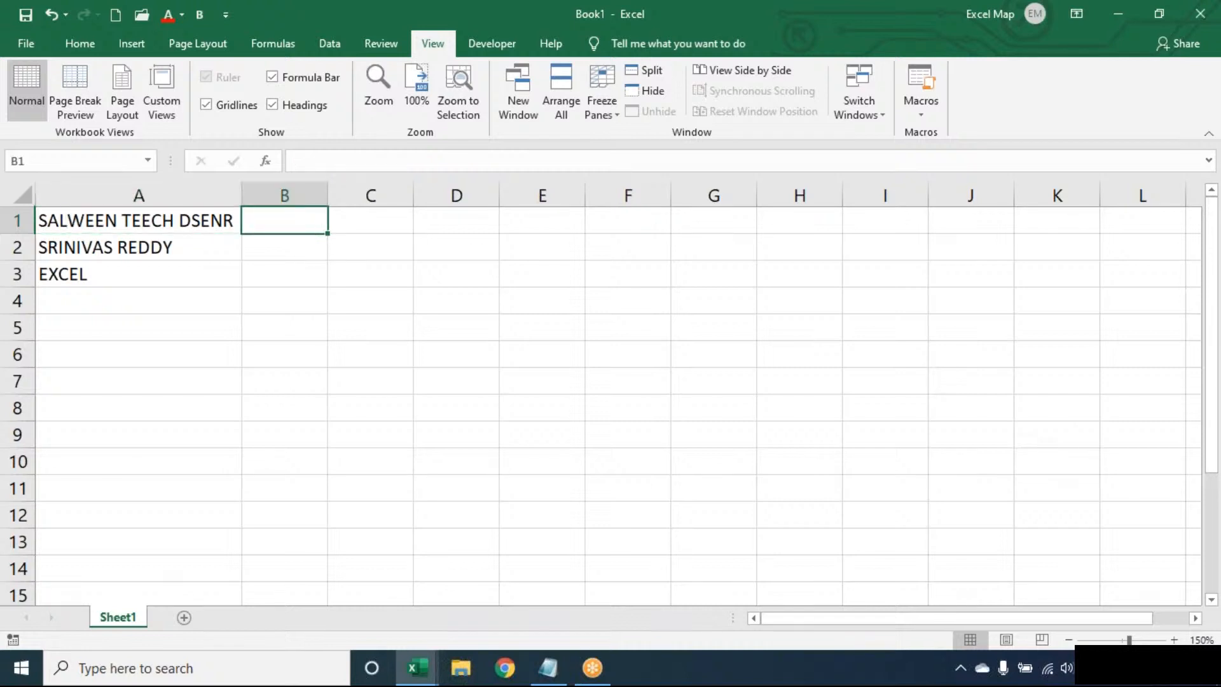